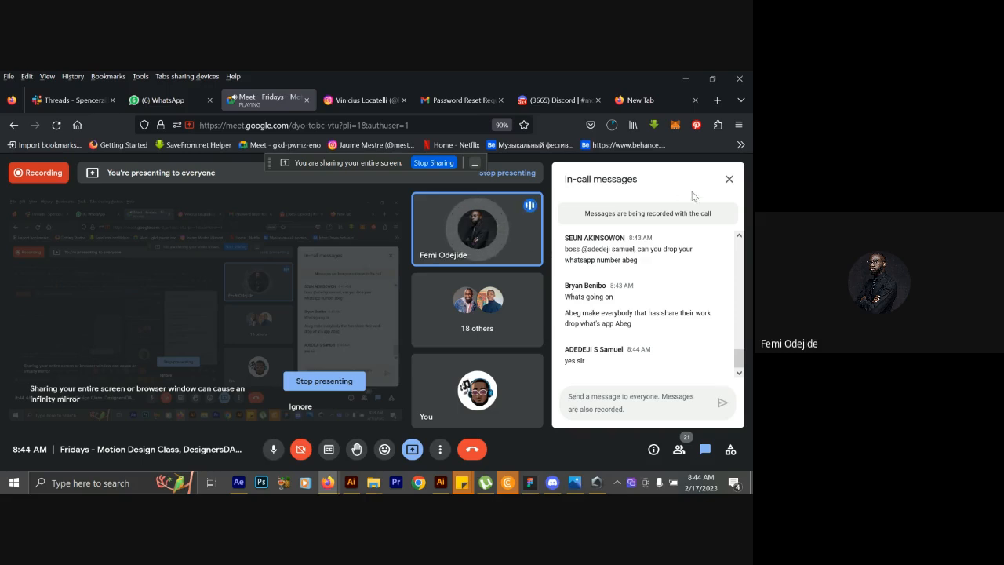
Close the in-call messages and change the meeting layout to Spotlight.
{"action": "left_click", "coordinate": [729, 179]}
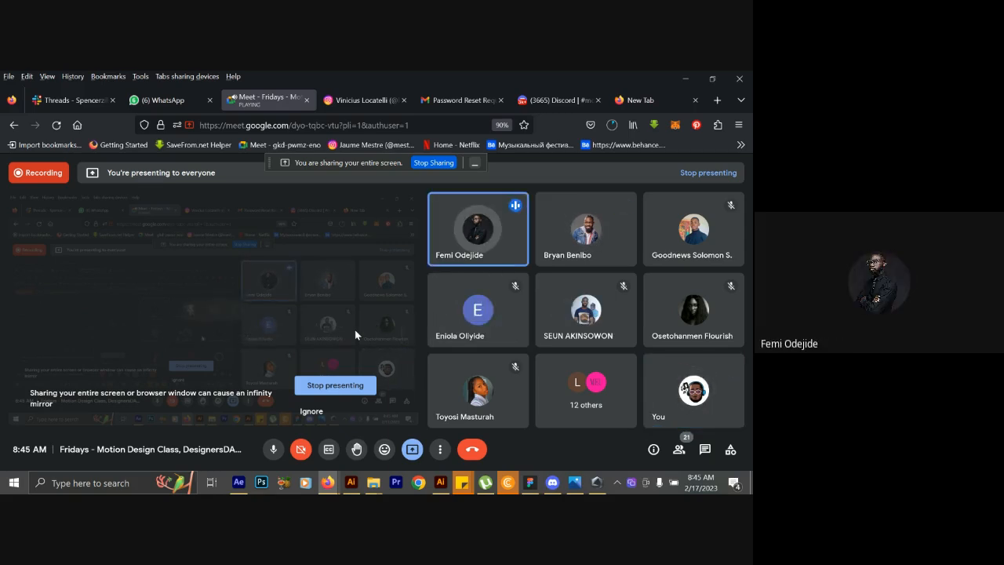
{"action": "left_click", "coordinate": [437, 453]}
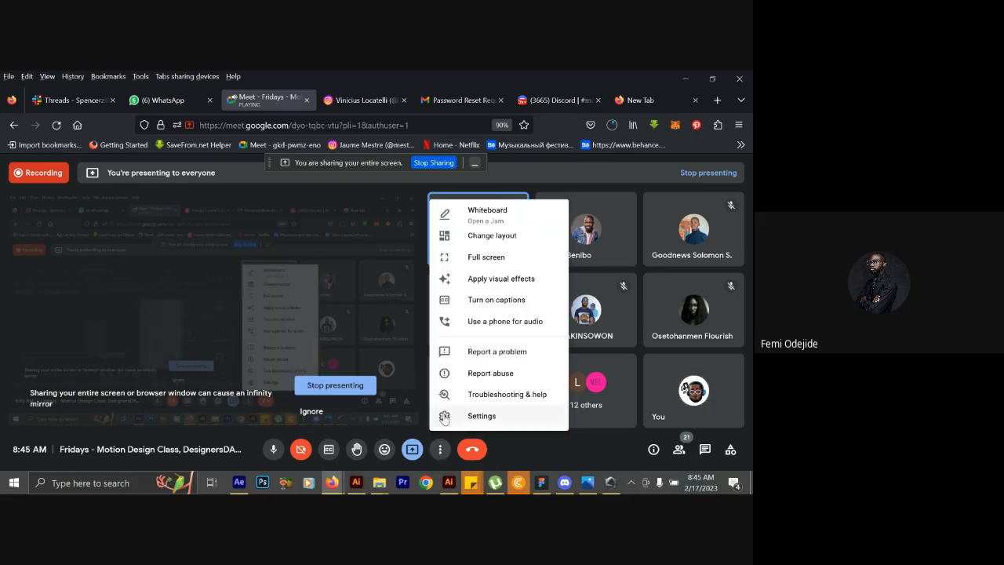
{"action": "left_click", "coordinate": [497, 234]}
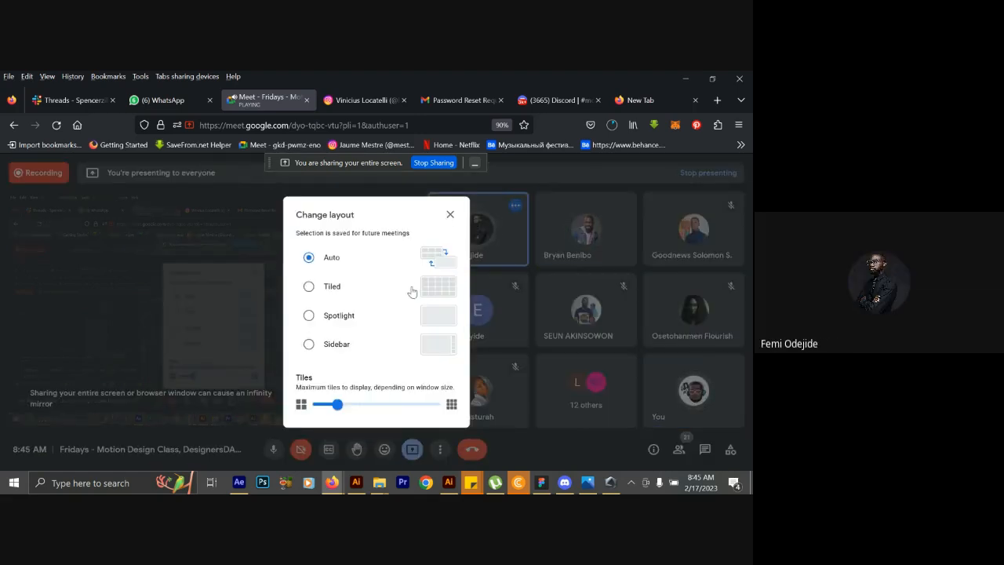
{"action": "left_click", "coordinate": [371, 320]}
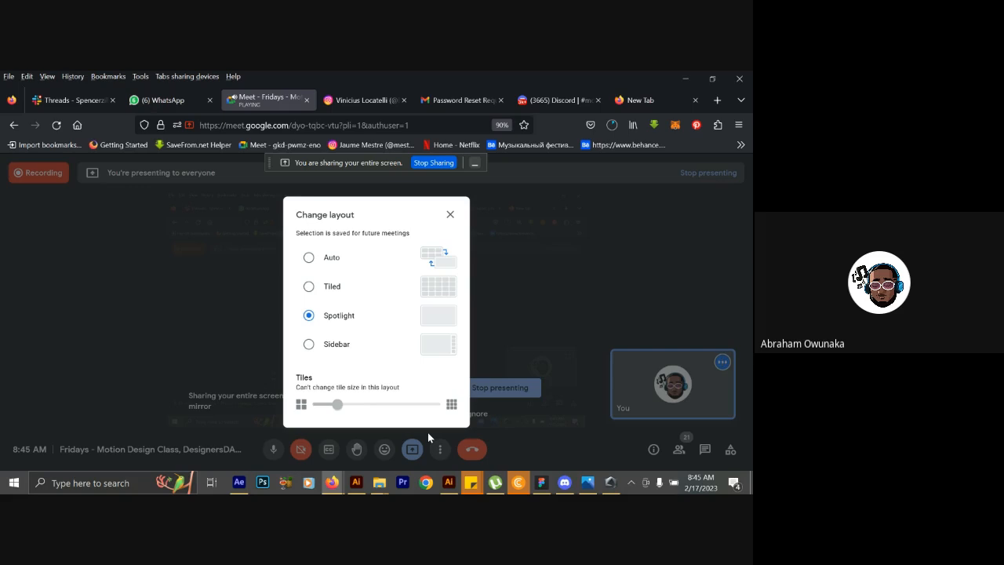
{"action": "left_click", "coordinate": [242, 329]}
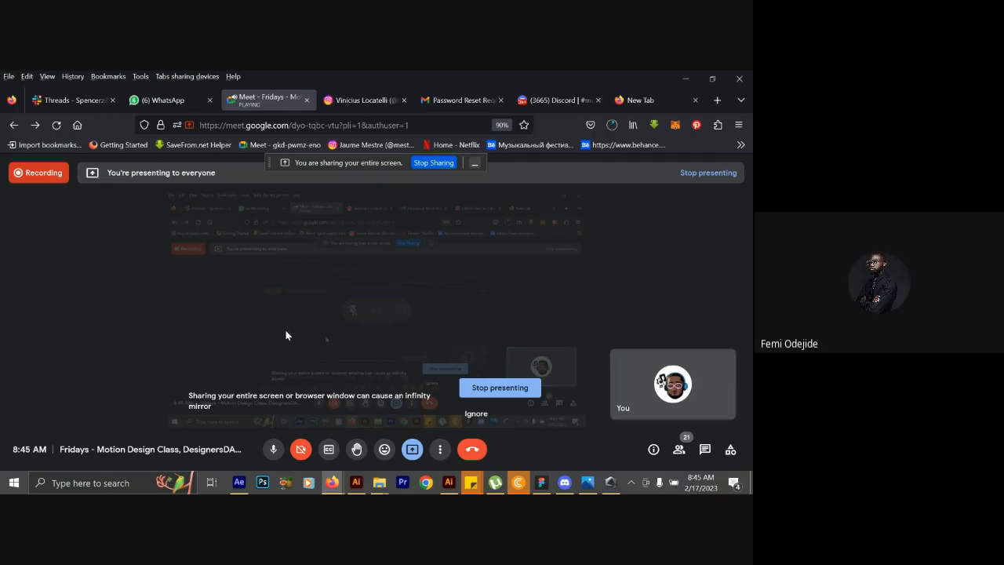
View the OPT Media Agency logo animation post on Instagram and return to the meeting.
{"action": "left_click", "coordinate": [365, 93]}
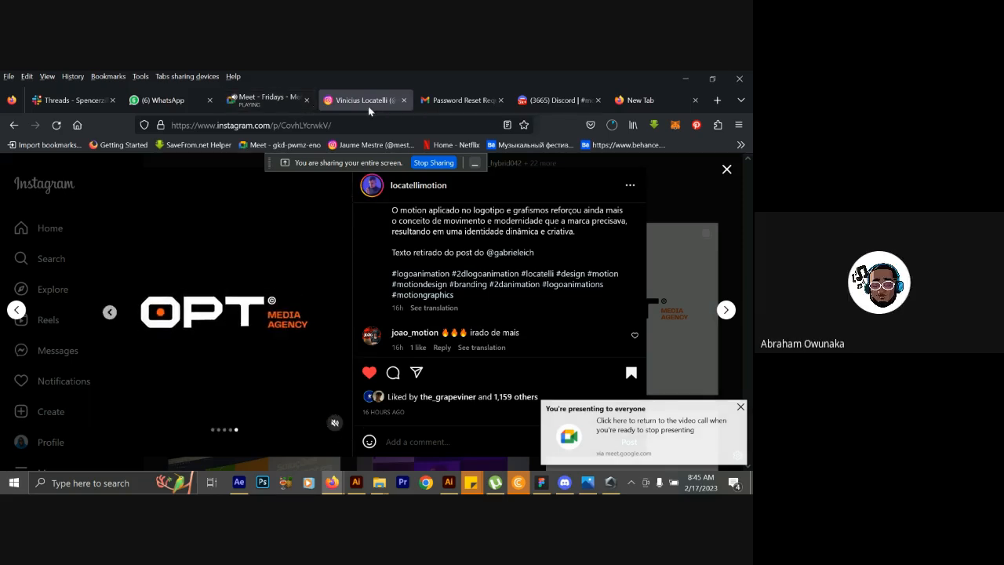
{"action": "left_click", "coordinate": [262, 101]}
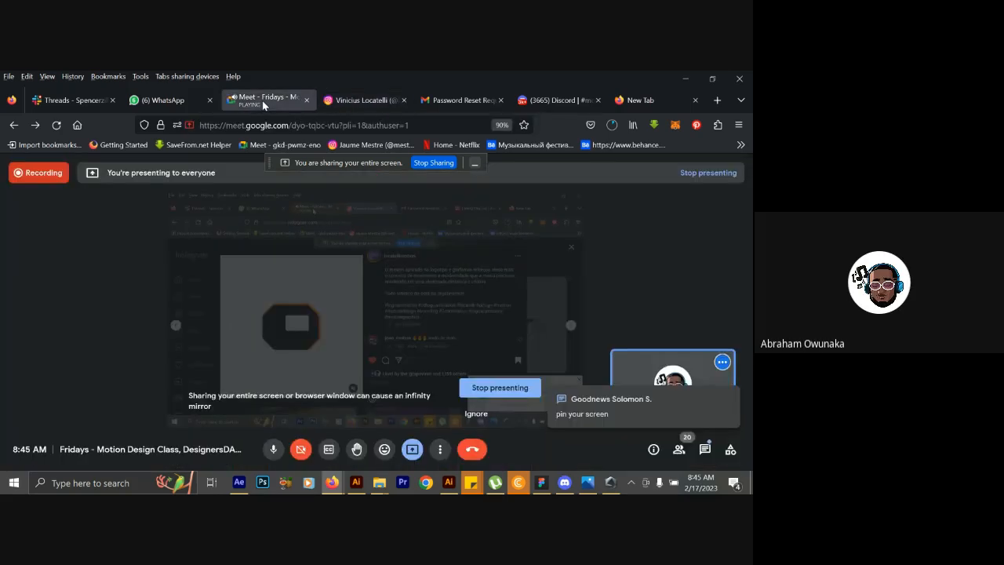
{"action": "left_click", "coordinate": [347, 98]}
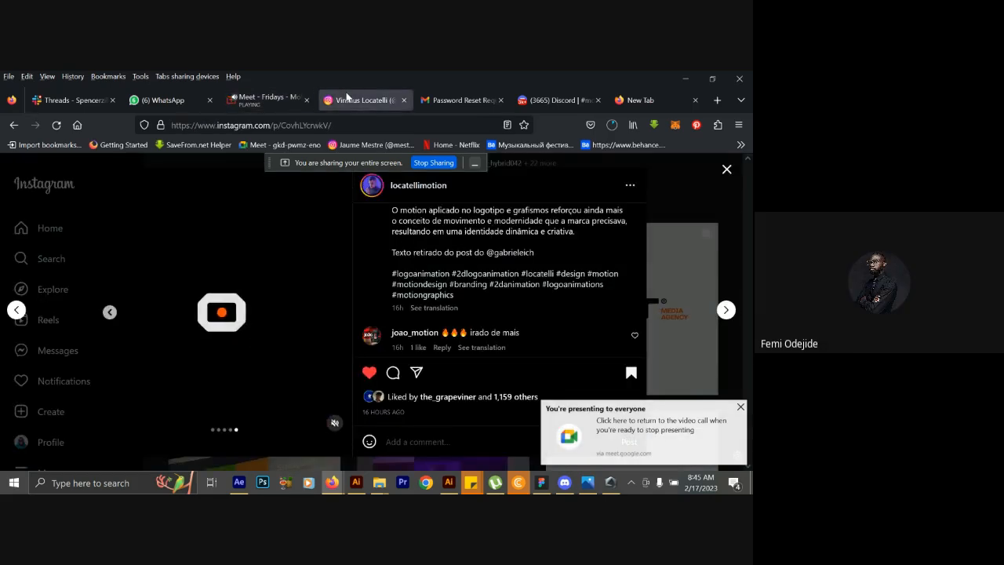
{"action": "left_click", "coordinate": [283, 101]}
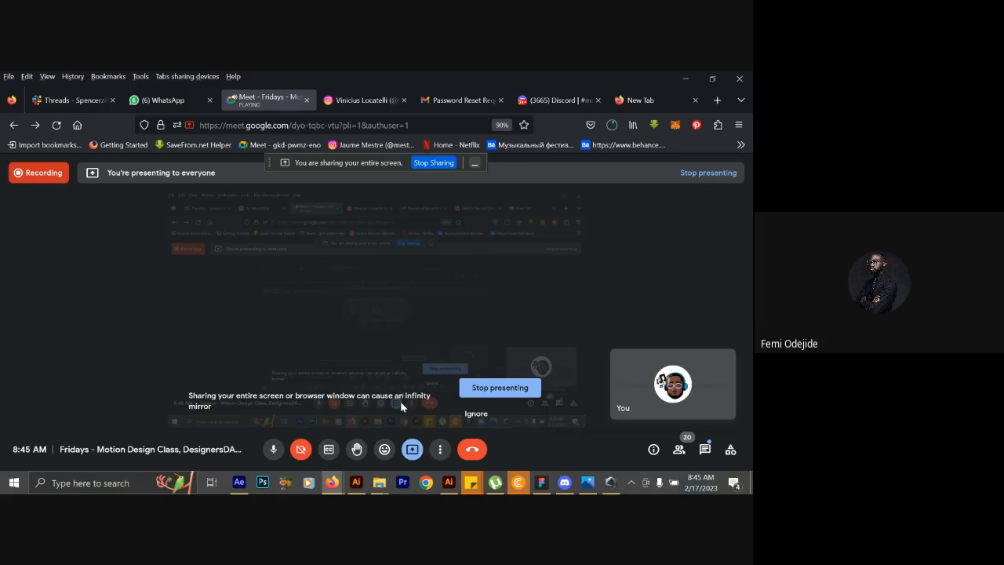
{"action": "left_click", "coordinate": [441, 450]}
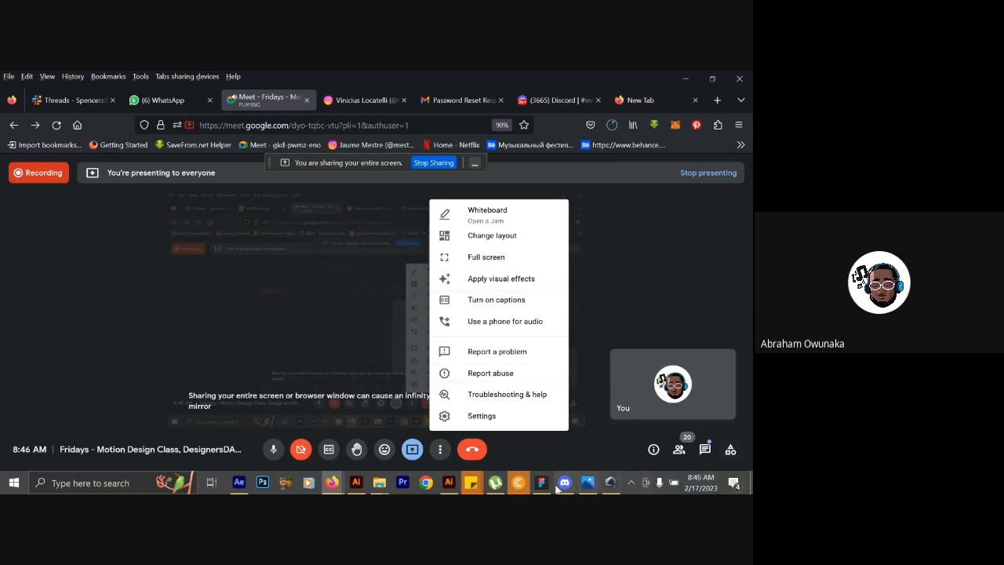
{"action": "mouse_move", "coordinate": [575, 491]}
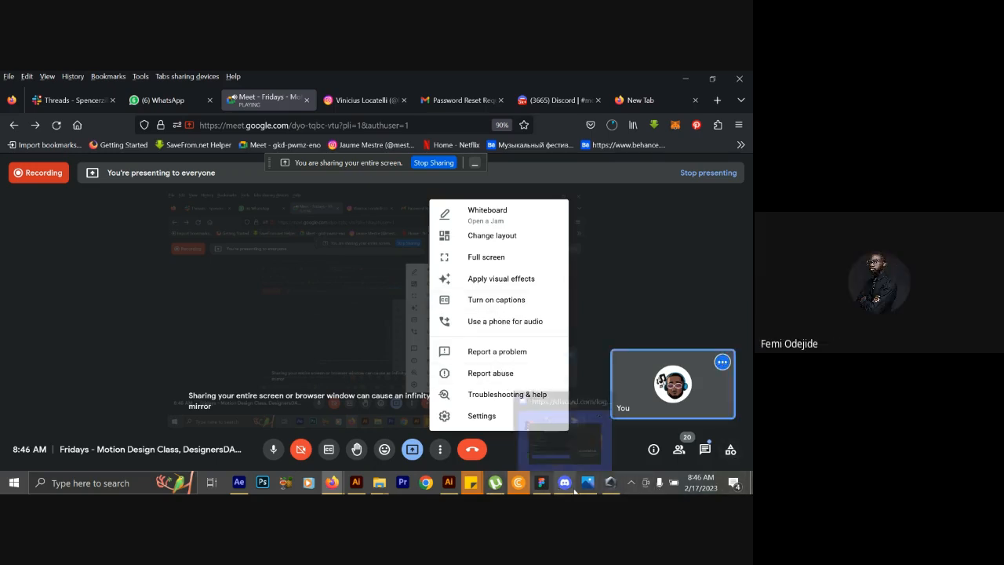
{"action": "right_click", "coordinate": [750, 484]}
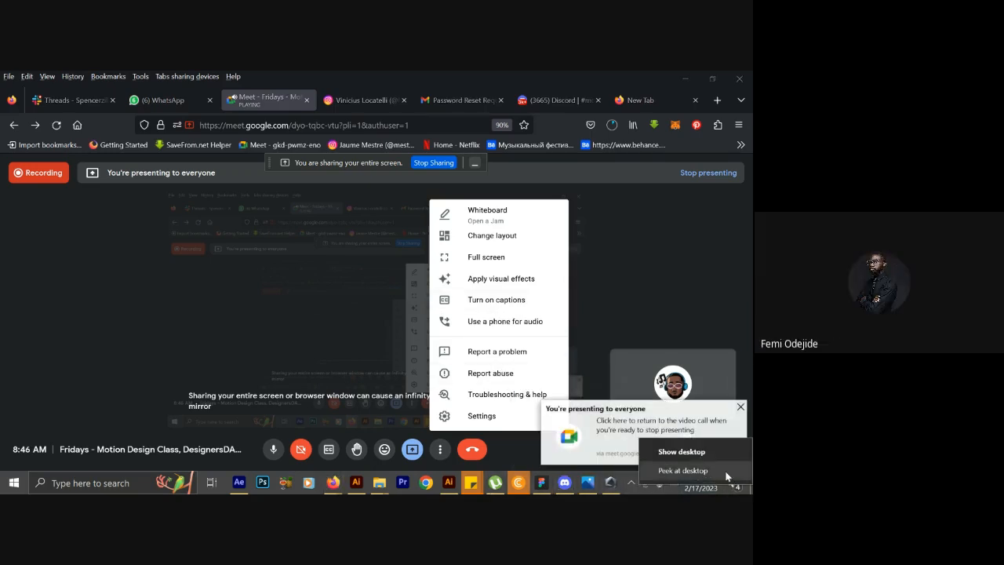
{"action": "left_click", "coordinate": [621, 480]}
{"action": "right_click", "coordinate": [621, 480]}
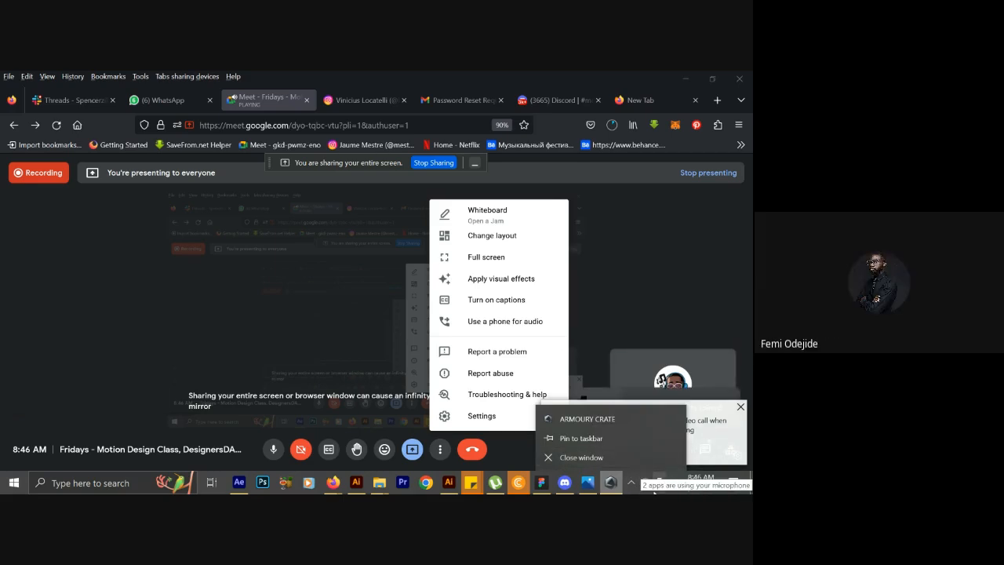
{"action": "left_click", "coordinate": [654, 484]}
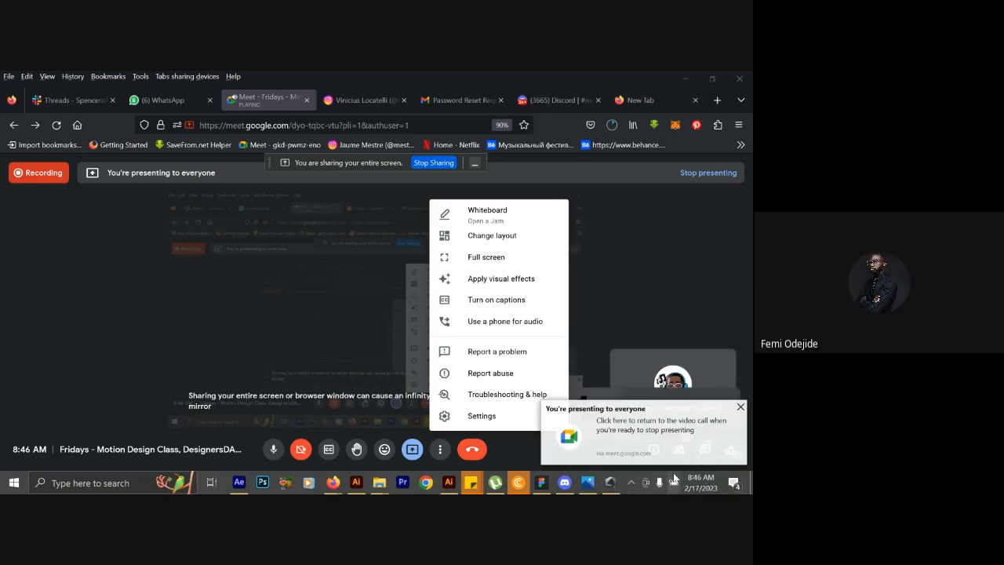
{"action": "right_click", "coordinate": [674, 478]}
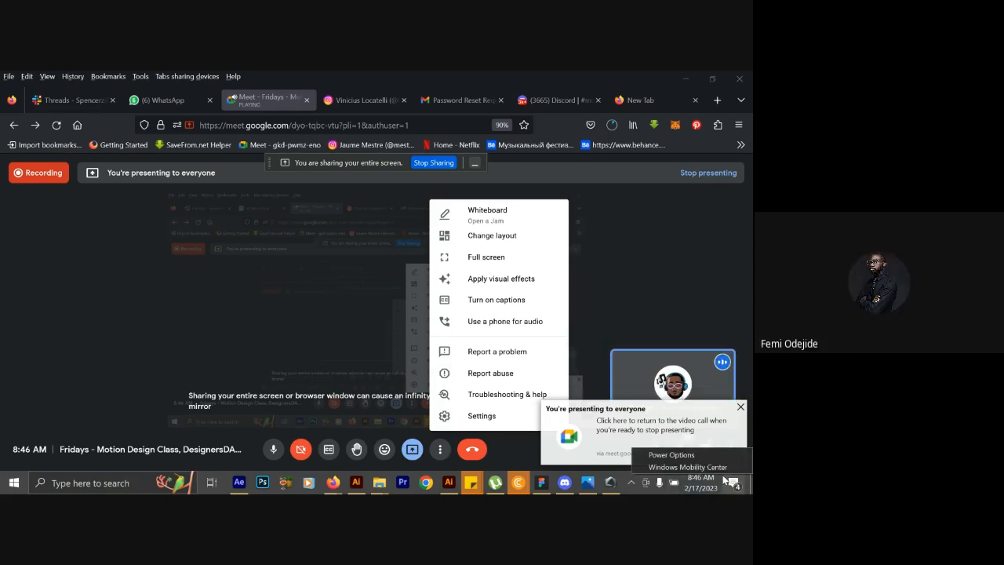
{"action": "left_click", "coordinate": [662, 283]}
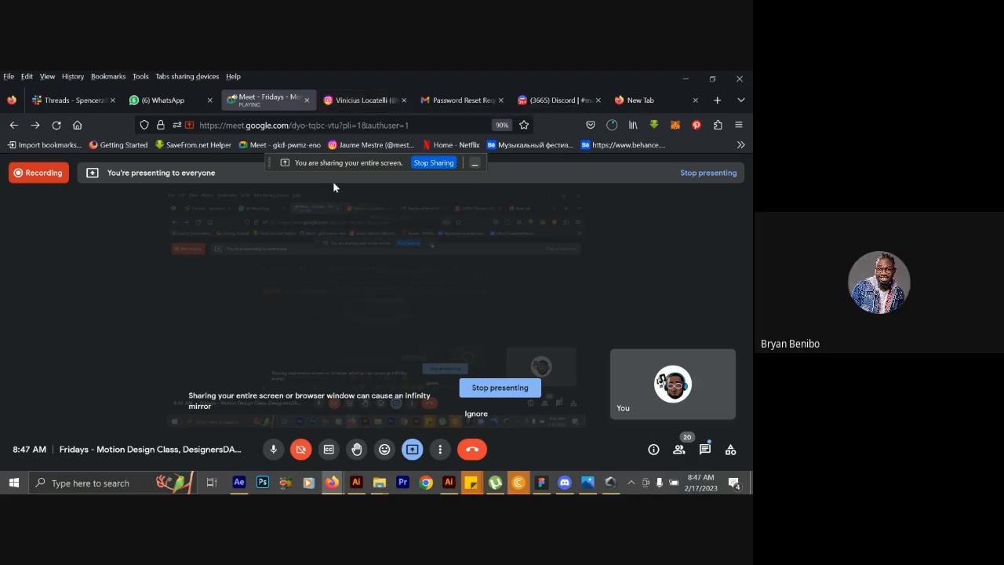
Minimize the self-view tile in the meeting and hide the screen-sharing notice.
{"action": "mouse_move", "coordinate": [639, 405]}
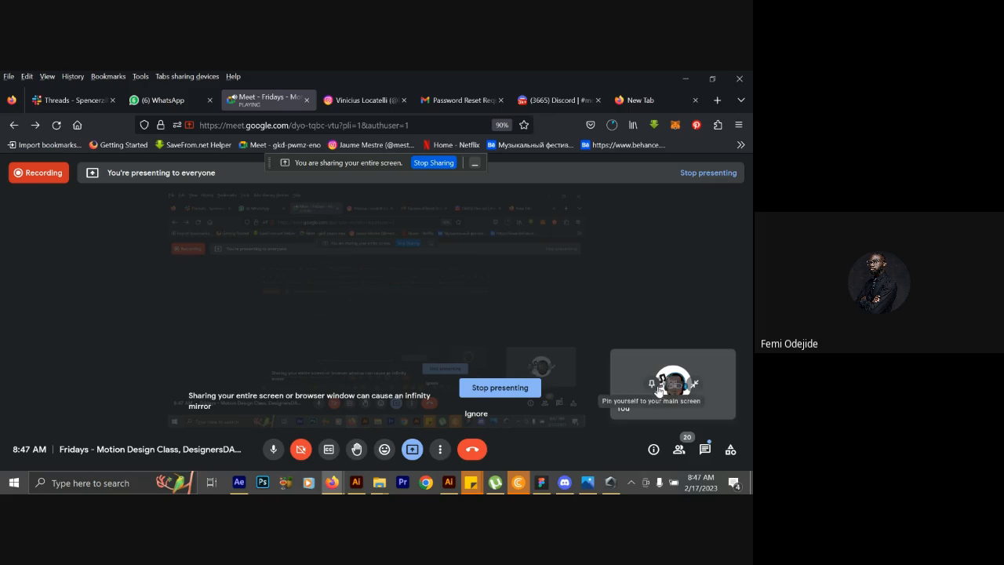
{"action": "left_click", "coordinate": [691, 389]}
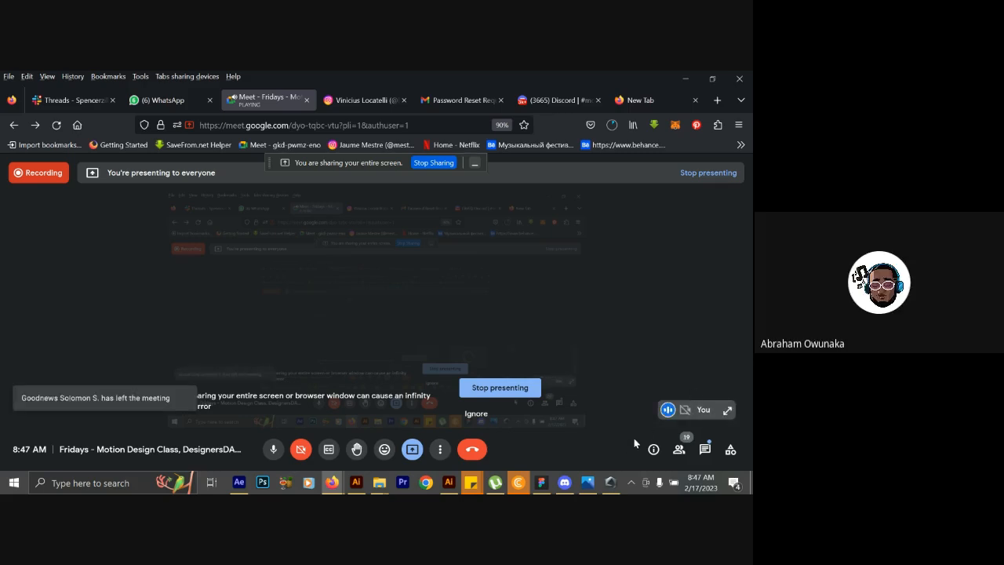
{"action": "left_click", "coordinate": [475, 164]}
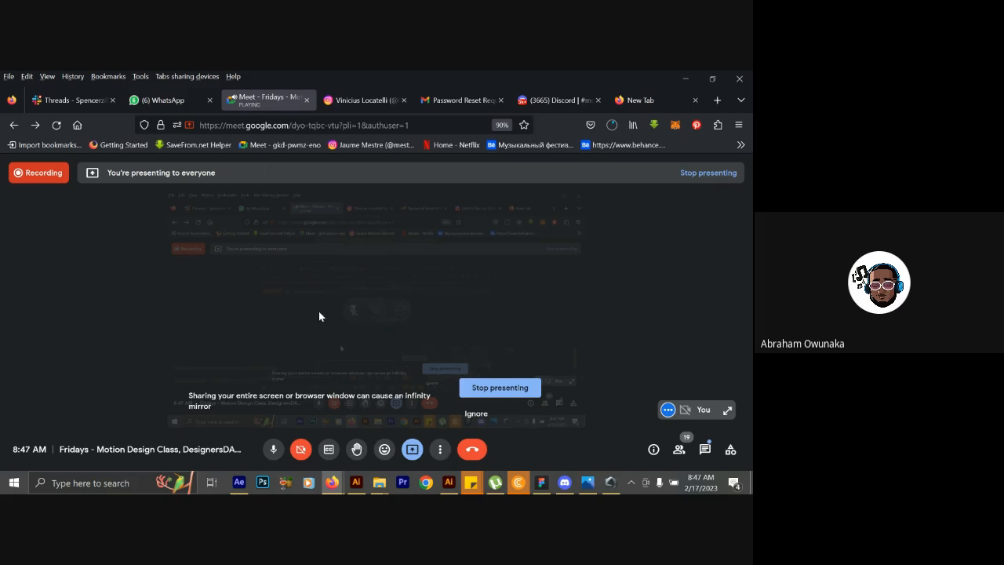
Switch to Instagram, close the open post, and open the Instagram home page in a new browser tab.
{"action": "left_click", "coordinate": [352, 100]}
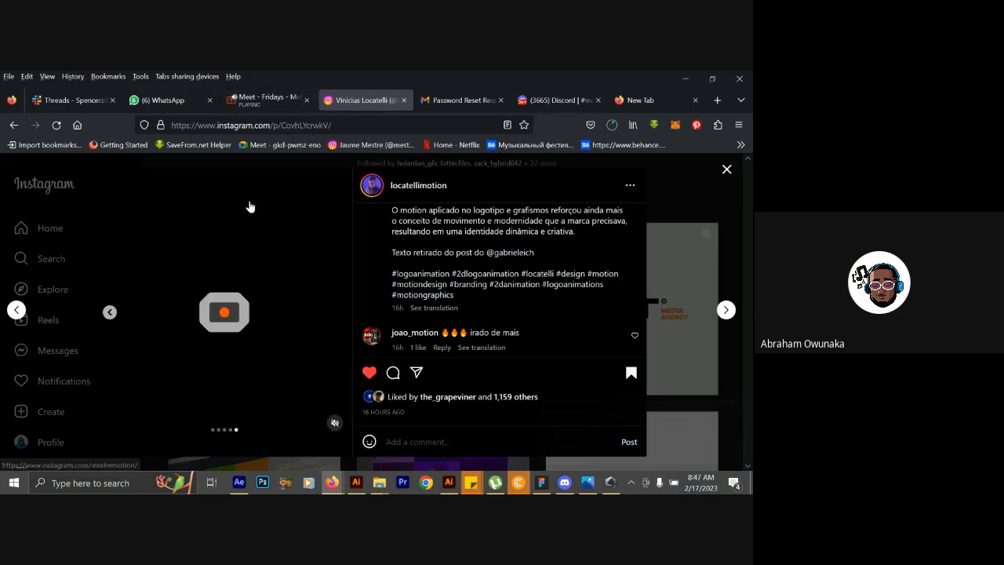
{"action": "left_click", "coordinate": [60, 193]}
{"action": "right_click", "coordinate": [59, 193]}
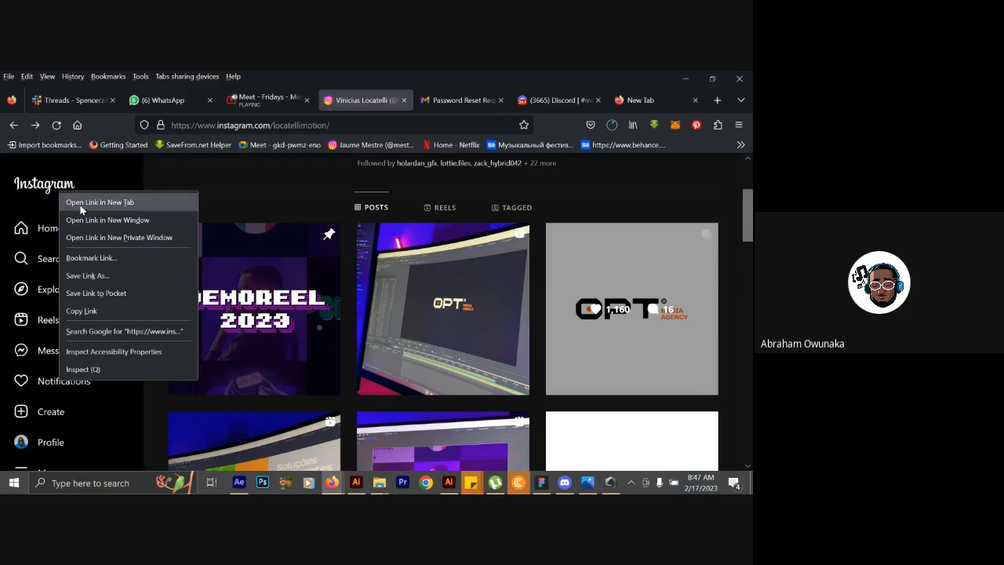
{"action": "left_click", "coordinate": [80, 203]}
{"action": "left_click", "coordinate": [383, 99]}
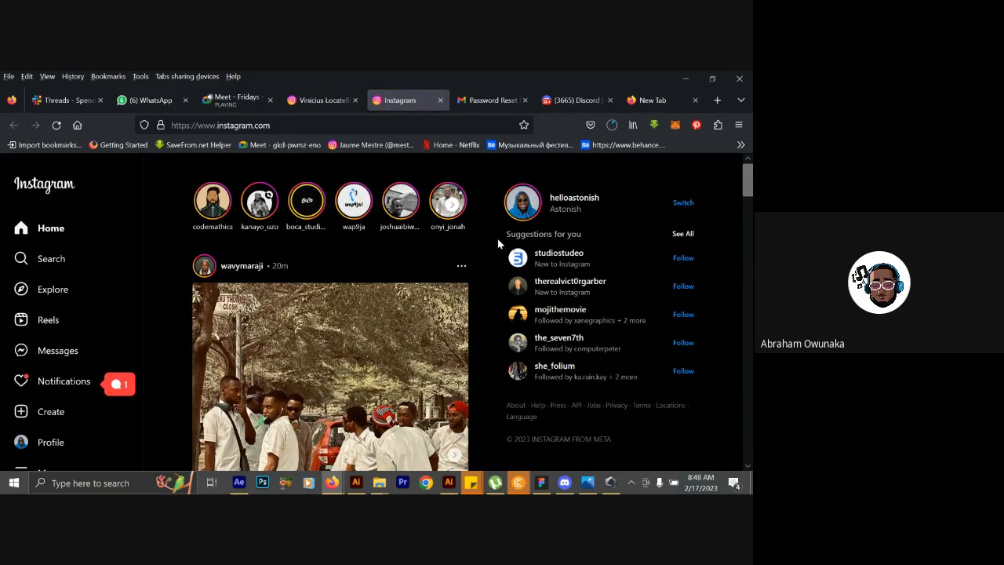
Open the own Instagram profile and look through its list of followed accounts, closing the list when done.
{"action": "left_click", "coordinate": [71, 443]}
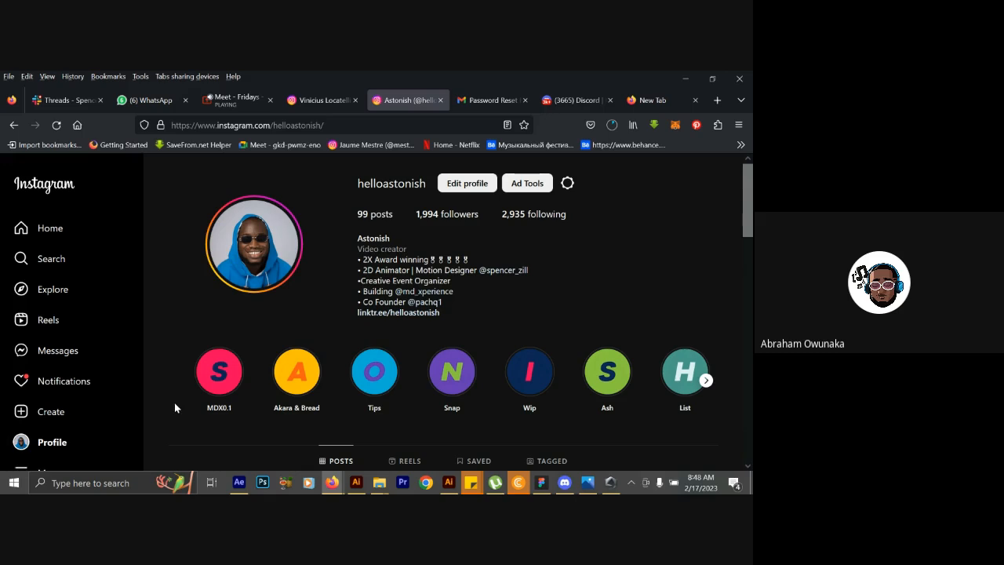
{"action": "left_click", "coordinate": [516, 216]}
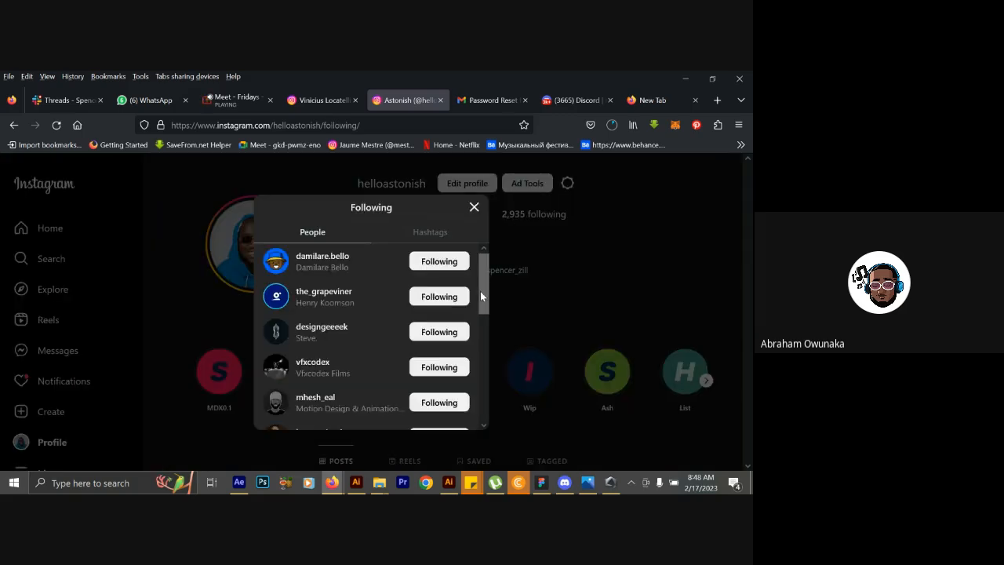
{"action": "left_click_drag", "start_coordinate": [480, 291], "coordinate": [500, 436]}
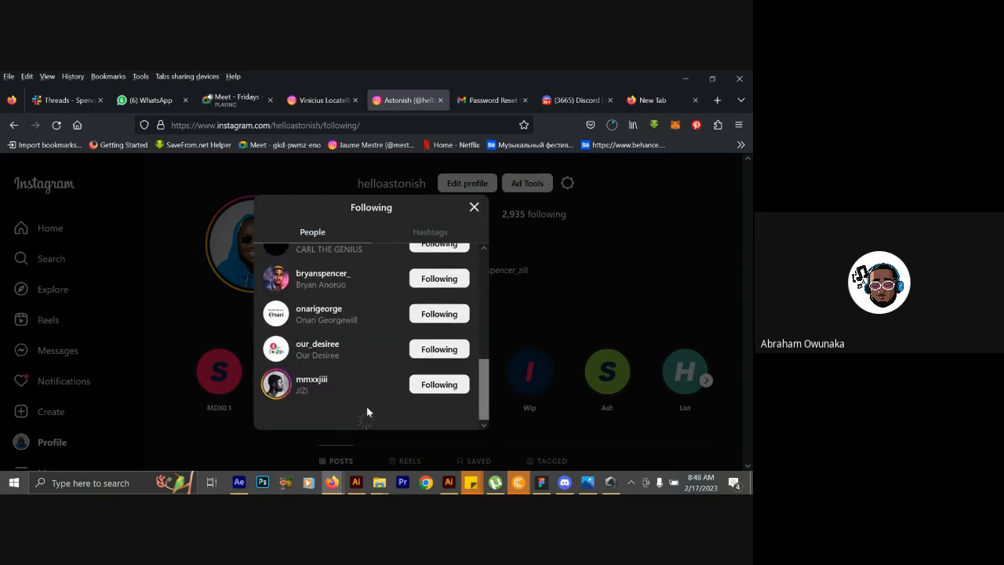
{"action": "scroll", "coordinate": [366, 407], "scroll_direction": "down", "scroll_amount": 5}
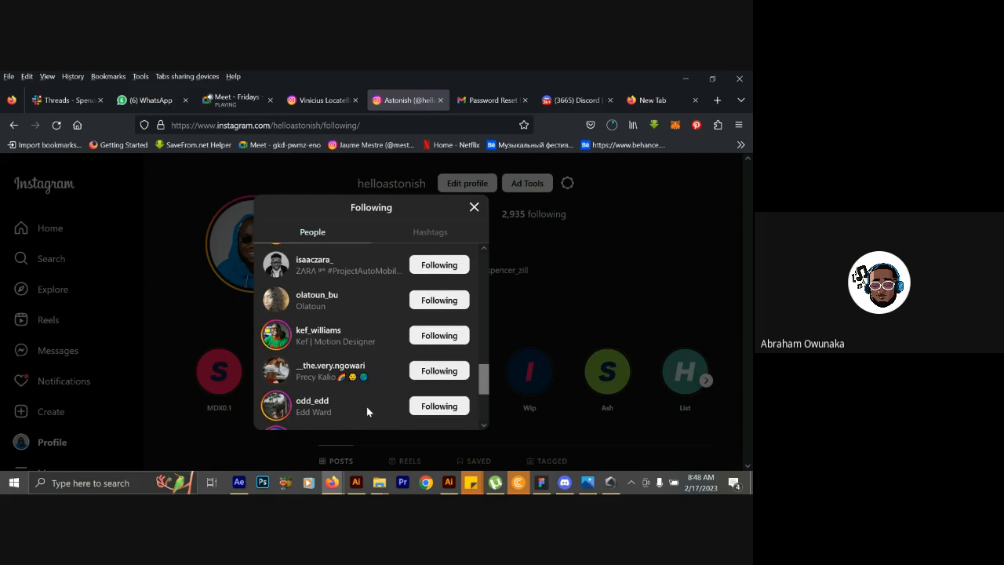
{"action": "scroll", "coordinate": [367, 406], "scroll_direction": "down", "scroll_amount": 3}
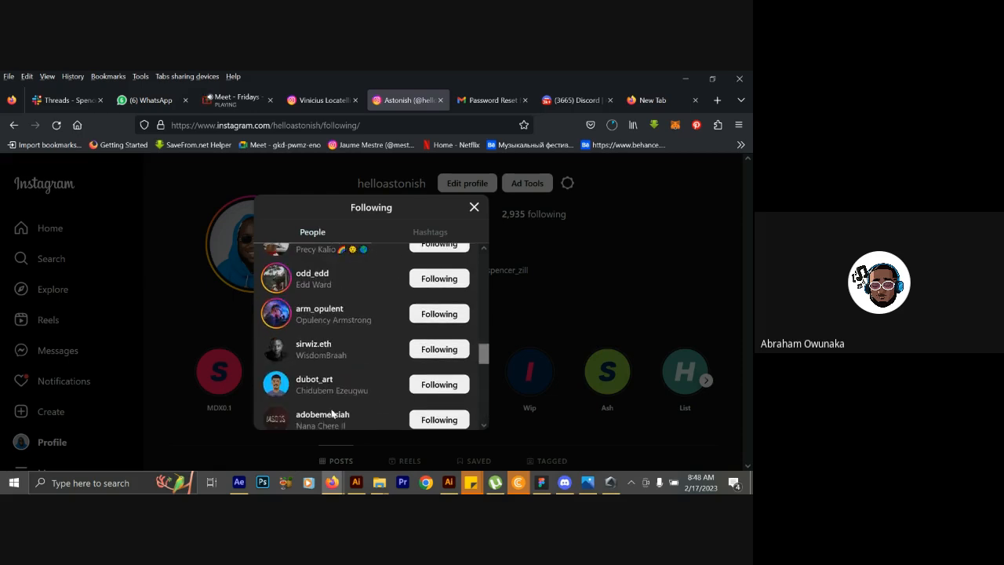
{"action": "scroll", "coordinate": [317, 386], "scroll_direction": "down", "scroll_amount": 5}
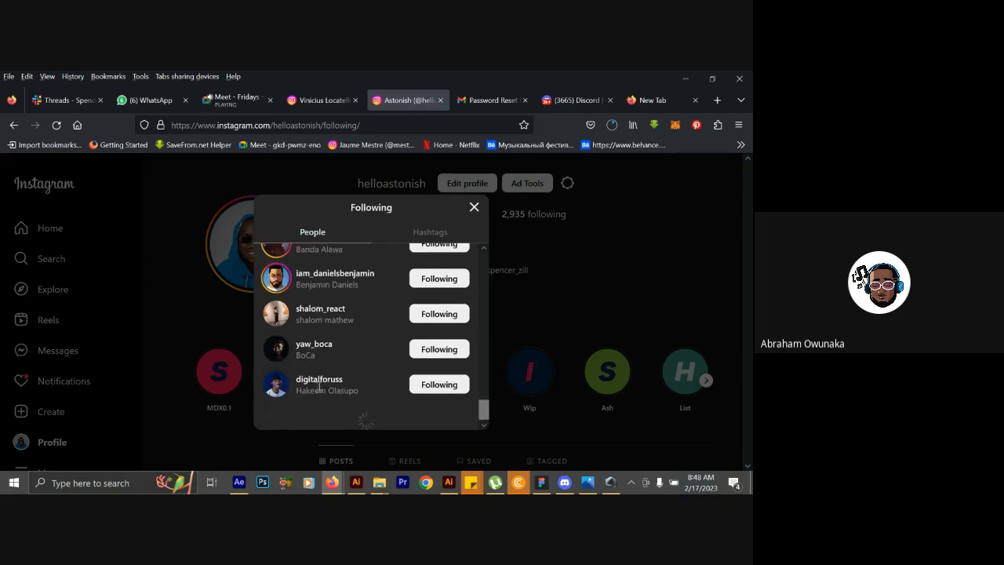
{"action": "scroll", "coordinate": [318, 386], "scroll_direction": "down", "scroll_amount": 10}
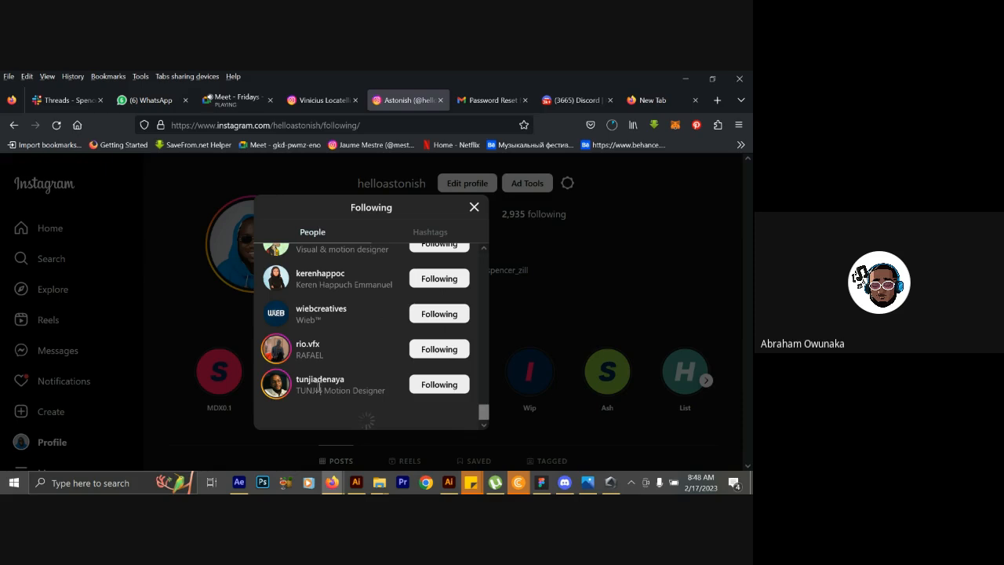
{"action": "scroll", "coordinate": [318, 386], "scroll_direction": "down", "scroll_amount": 5}
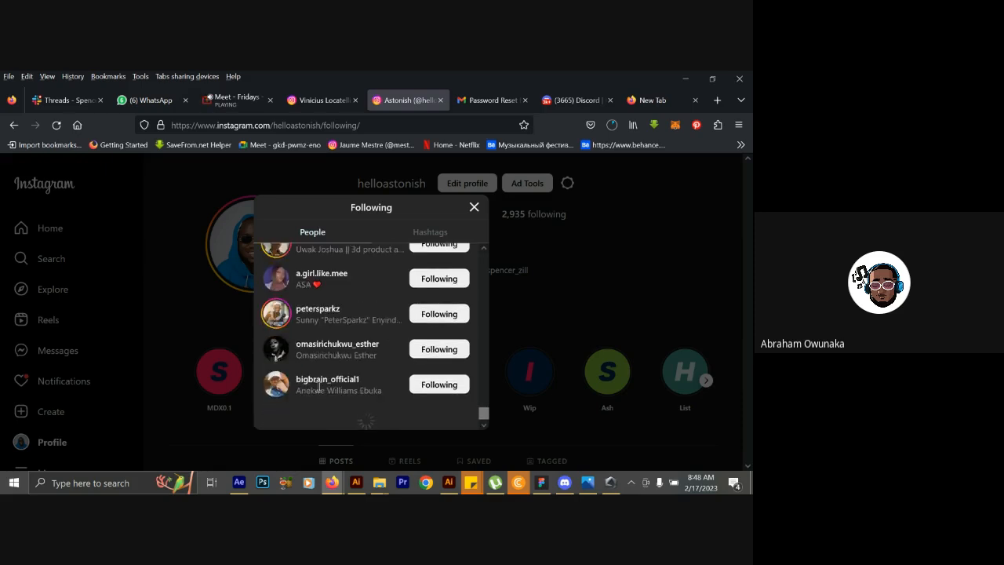
{"action": "scroll", "coordinate": [318, 386], "scroll_direction": "down", "scroll_amount": 5}
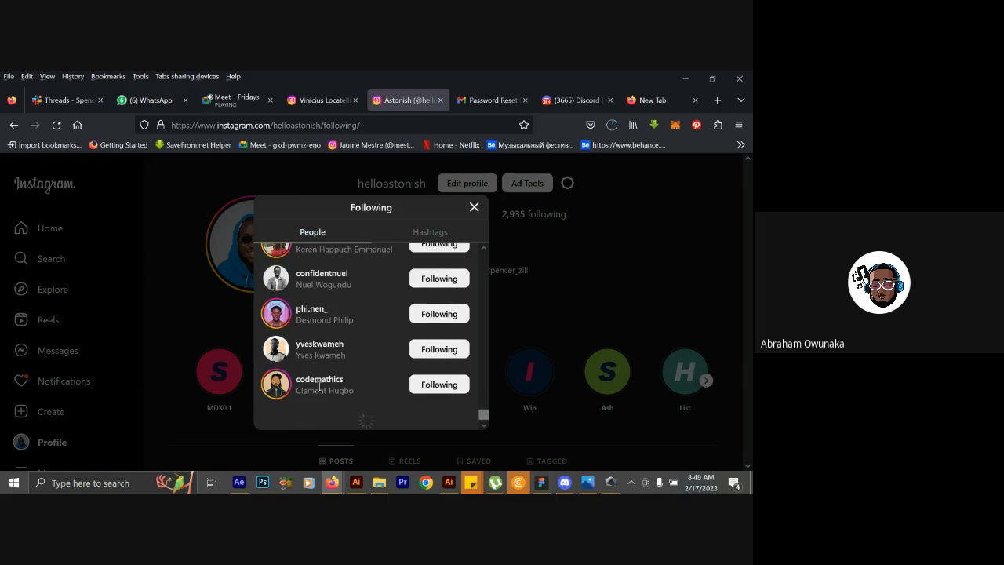
{"action": "scroll", "coordinate": [318, 386], "scroll_direction": "down", "scroll_amount": 5}
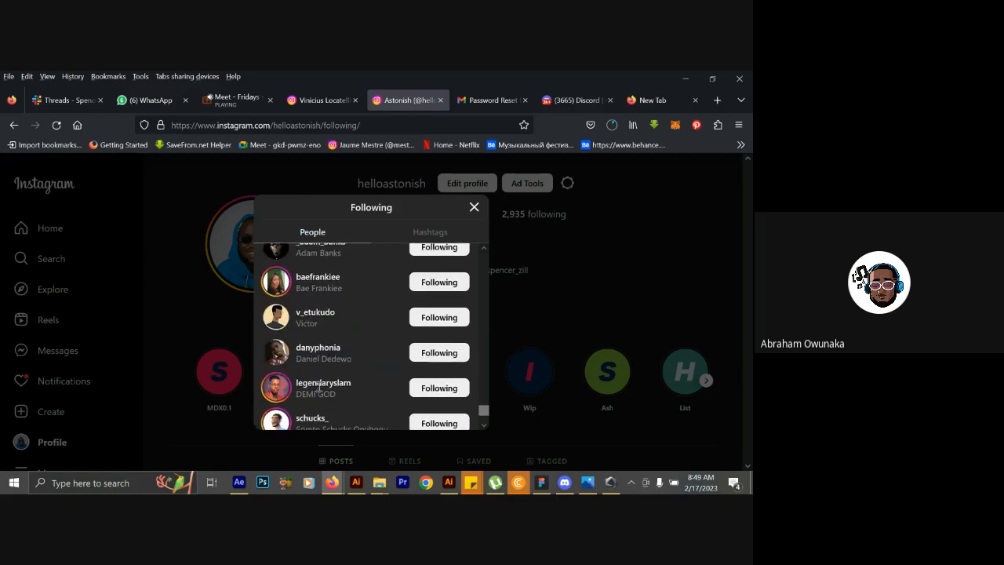
{"action": "scroll", "coordinate": [318, 386], "scroll_direction": "down", "scroll_amount": 2}
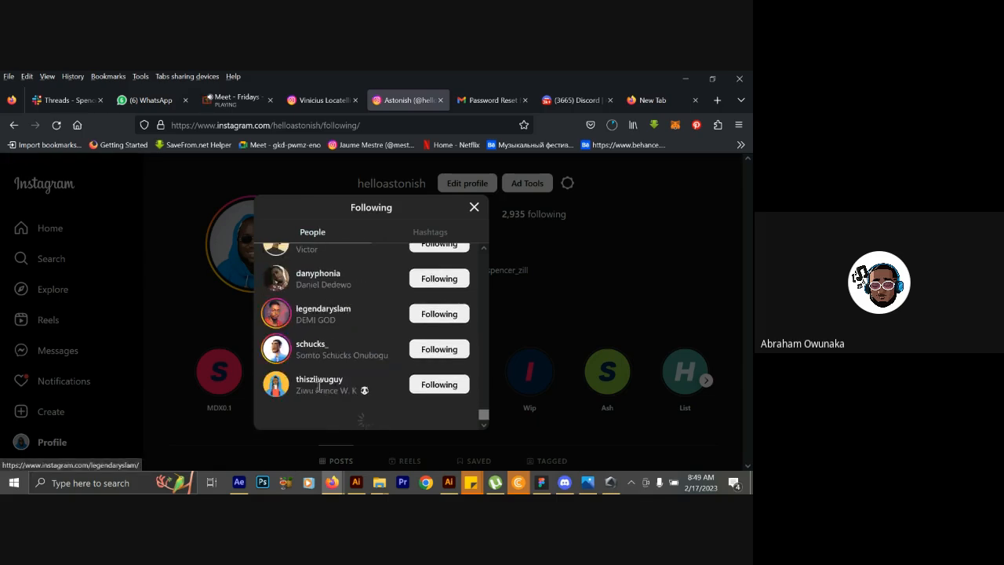
{"action": "left_click", "coordinate": [166, 300]}
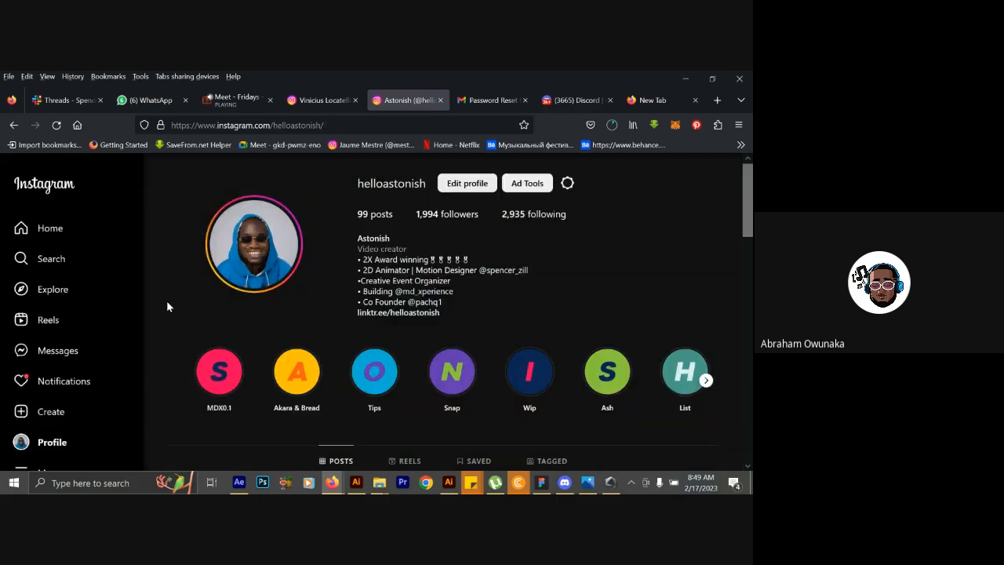
{"action": "left_click", "coordinate": [64, 264]}
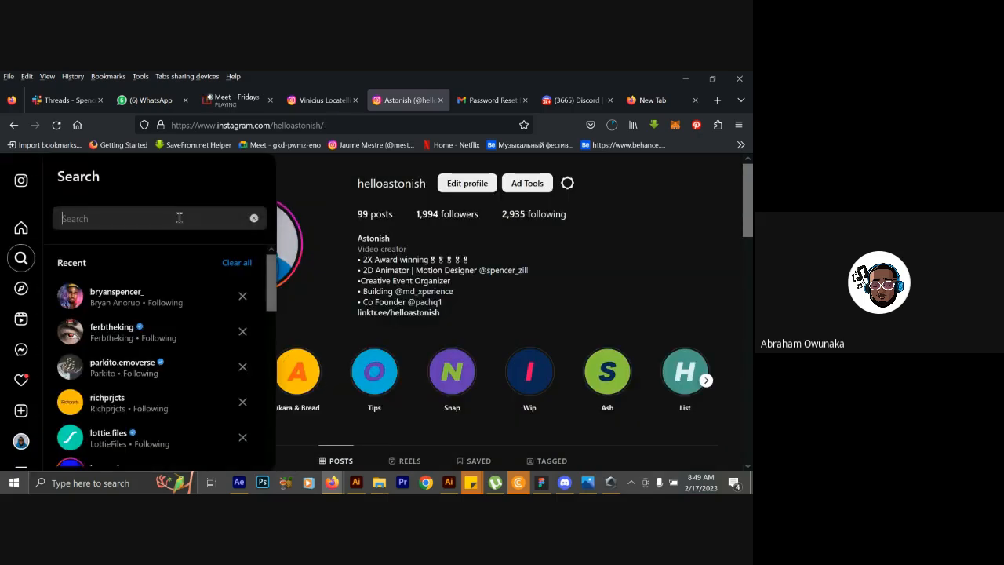
{"action": "left_click", "coordinate": [127, 415]}
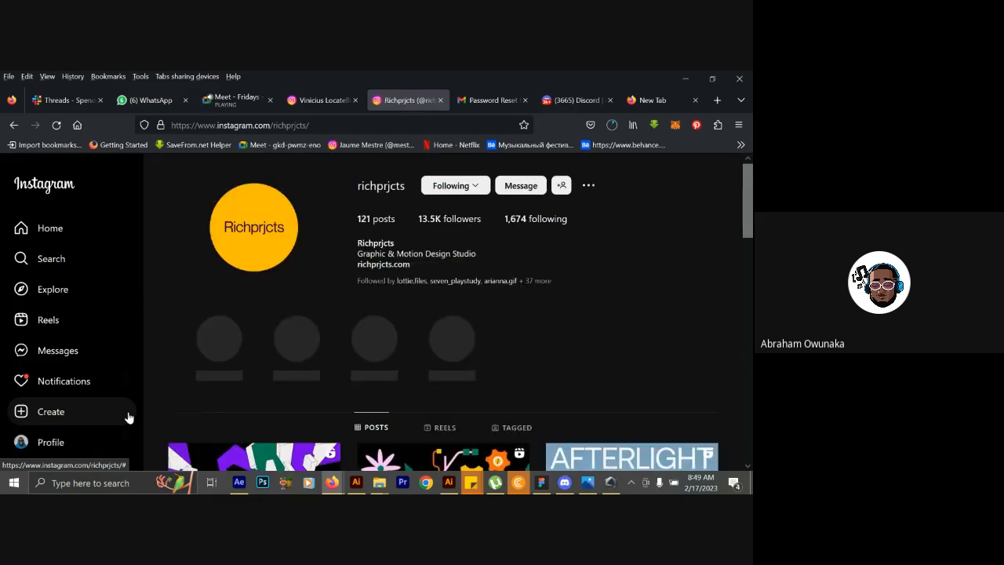
{"action": "scroll", "coordinate": [336, 388], "scroll_direction": "down", "scroll_amount": 3}
{"action": "scroll", "coordinate": [336, 394], "scroll_direction": "down", "scroll_amount": 2}
{"action": "scroll", "coordinate": [336, 395], "scroll_direction": "down", "scroll_amount": 2}
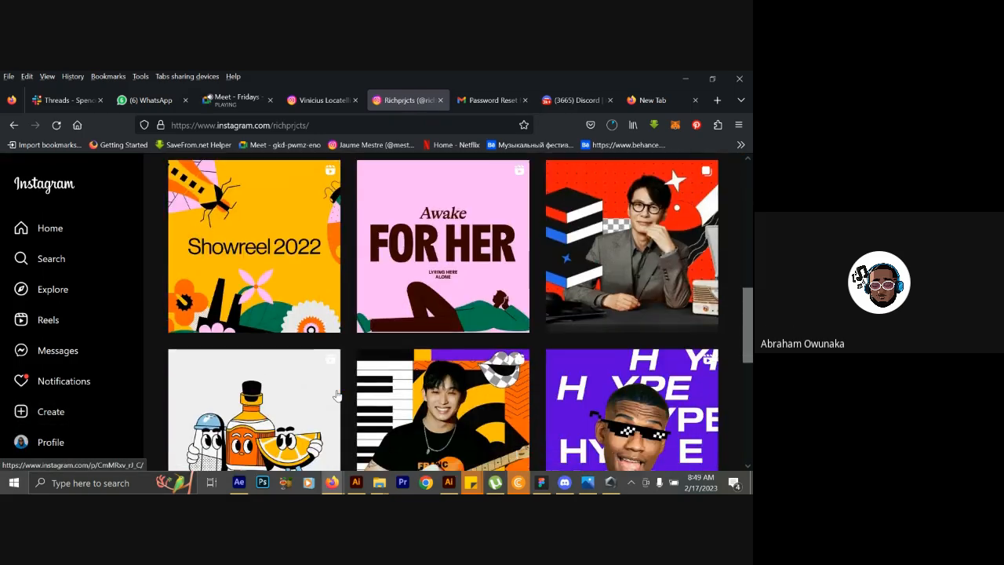
{"action": "scroll", "coordinate": [336, 395], "scroll_direction": "down", "scroll_amount": 2}
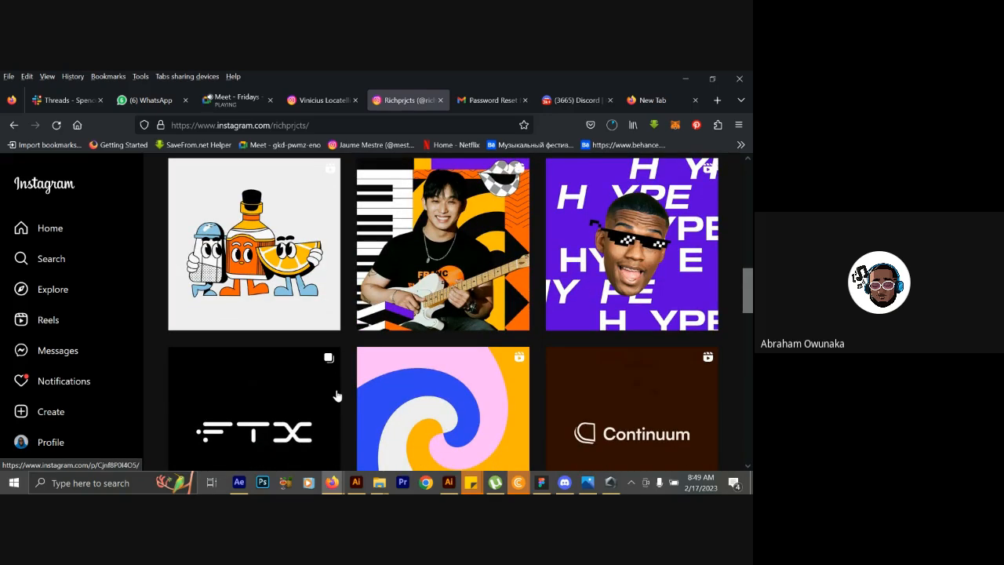
{"action": "scroll", "coordinate": [336, 395], "scroll_direction": "up", "scroll_amount": 5}
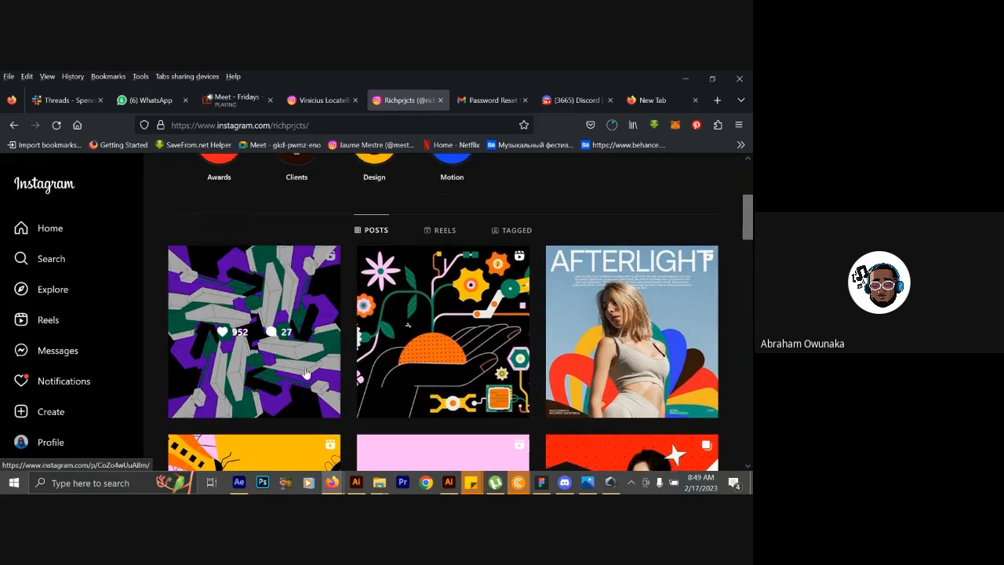
{"action": "scroll", "coordinate": [491, 329], "scroll_direction": "up", "scroll_amount": 2}
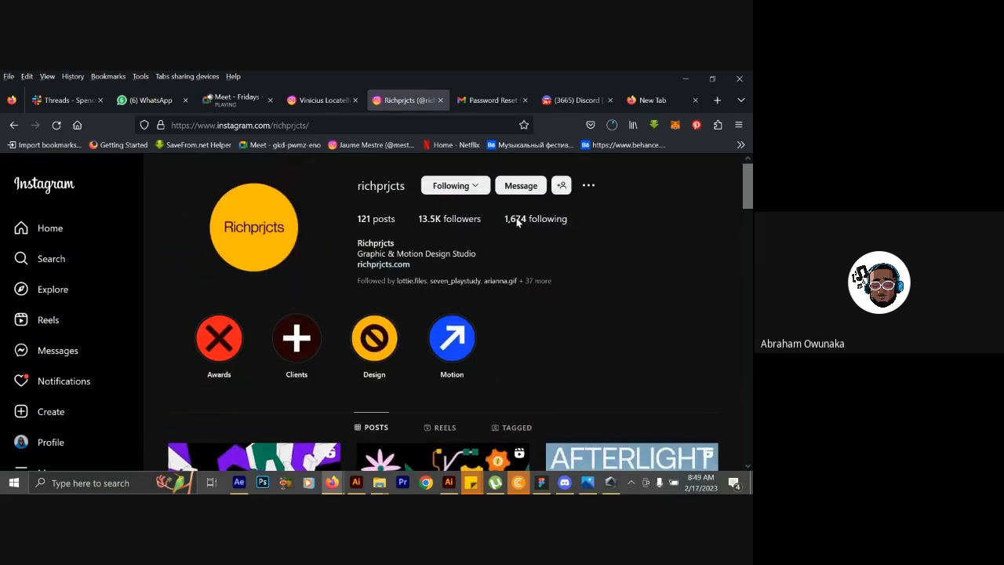
Open the list of accounts followed by richprjcts and go to the profile of the first account in it.
{"action": "left_click", "coordinate": [513, 226]}
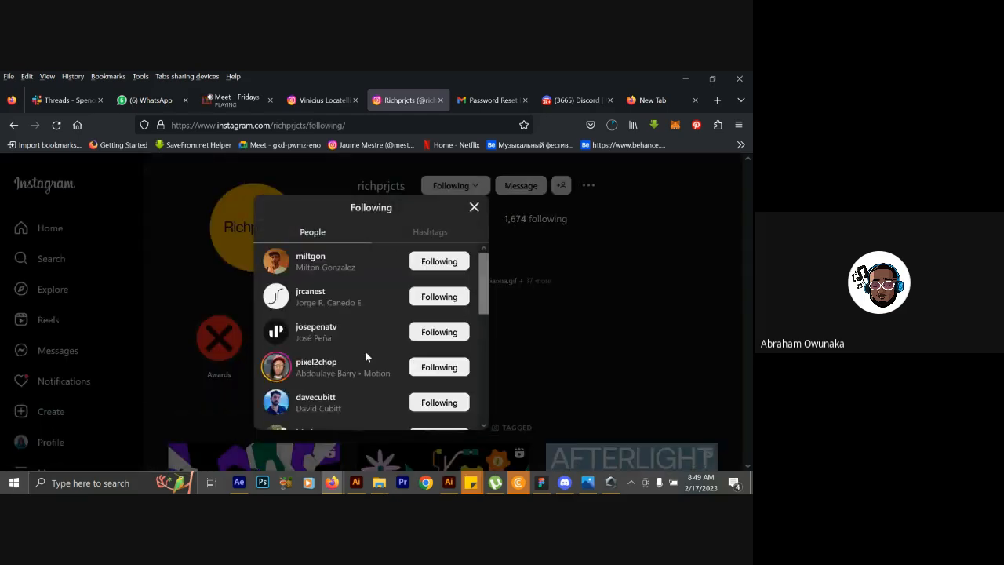
{"action": "scroll", "coordinate": [365, 351], "scroll_direction": "down", "scroll_amount": 2}
{"action": "scroll", "coordinate": [365, 351], "scroll_direction": "up", "scroll_amount": 3}
{"action": "left_click", "coordinate": [310, 261]}
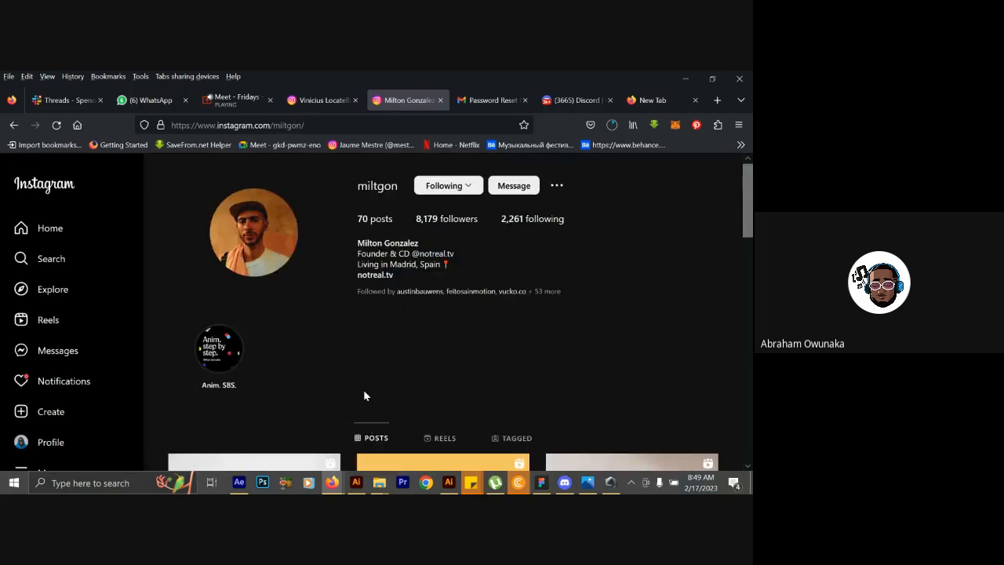
View the yellow "Ideas in Progress" shape animation post on the designer's profile and close it.
{"action": "scroll", "coordinate": [363, 395], "scroll_direction": "down", "scroll_amount": 4}
{"action": "scroll", "coordinate": [364, 395], "scroll_direction": "up", "scroll_amount": 5}
{"action": "scroll", "coordinate": [364, 396], "scroll_direction": "down", "scroll_amount": 3}
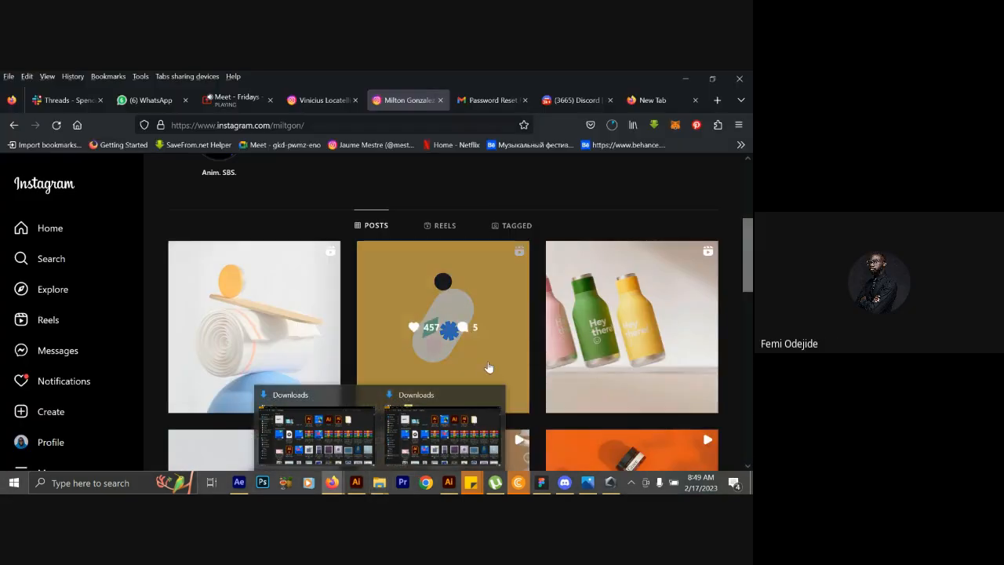
{"action": "left_click", "coordinate": [487, 358]}
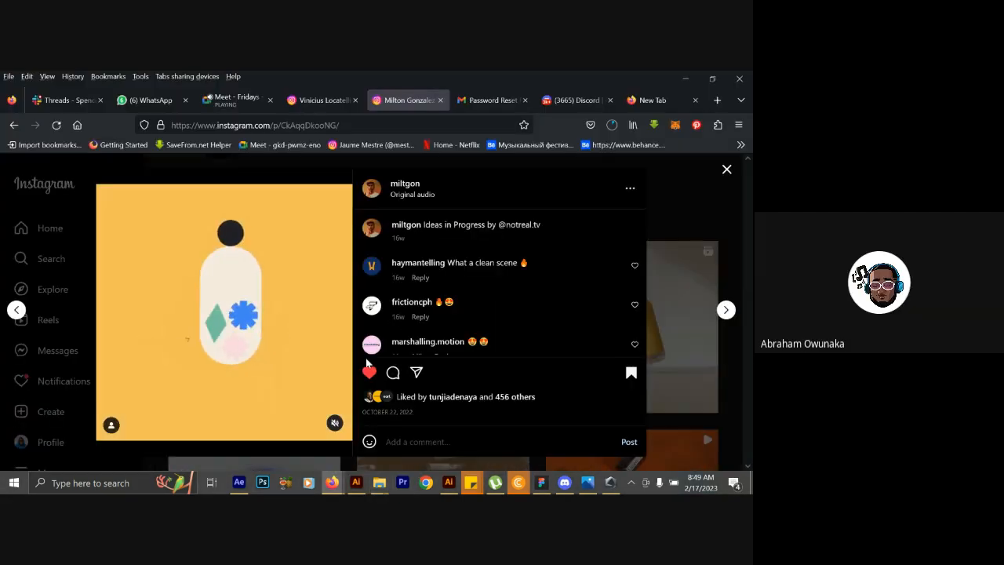
{"action": "left_click", "coordinate": [668, 324]}
Look through the product and logo animation posts further down the designer's profile.
{"action": "scroll", "coordinate": [669, 323], "scroll_direction": "down", "scroll_amount": 2}
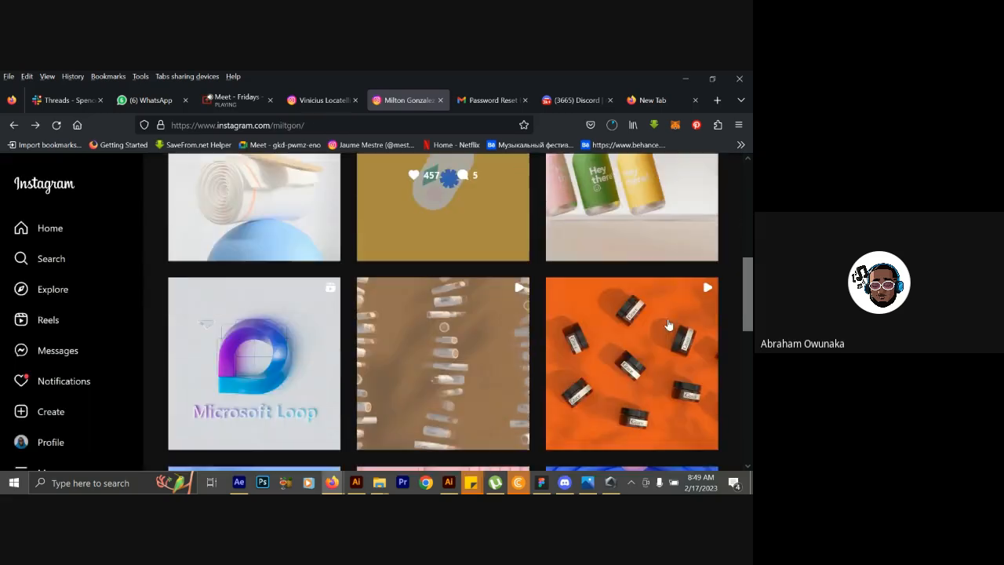
{"action": "scroll", "coordinate": [669, 324], "scroll_direction": "down", "scroll_amount": 1}
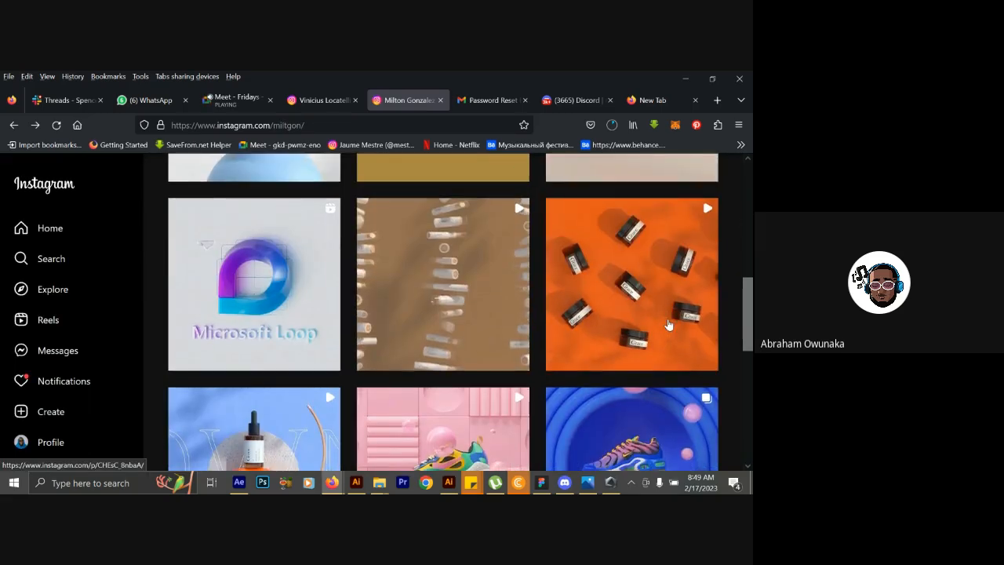
{"action": "scroll", "coordinate": [668, 324], "scroll_direction": "down", "scroll_amount": 1}
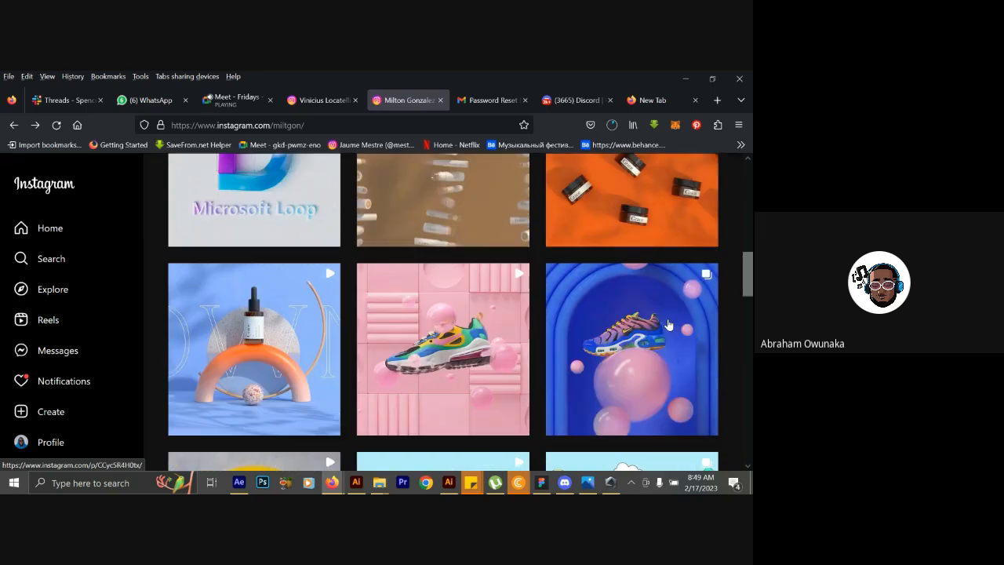
{"action": "right_click", "coordinate": [563, 262]}
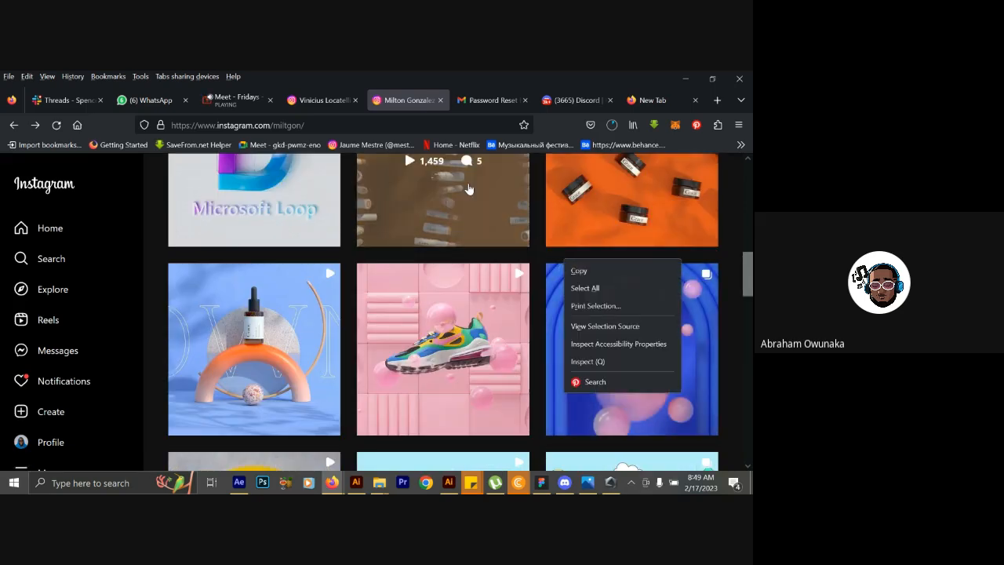
{"action": "scroll", "coordinate": [466, 188], "scroll_direction": "up", "scroll_amount": 6}
{"action": "scroll", "coordinate": [485, 391], "scroll_direction": "down", "scroll_amount": 1}
Reopen the yellow shape animation post for another look and return to the profile's post grid.
{"action": "left_click", "coordinate": [484, 391]}
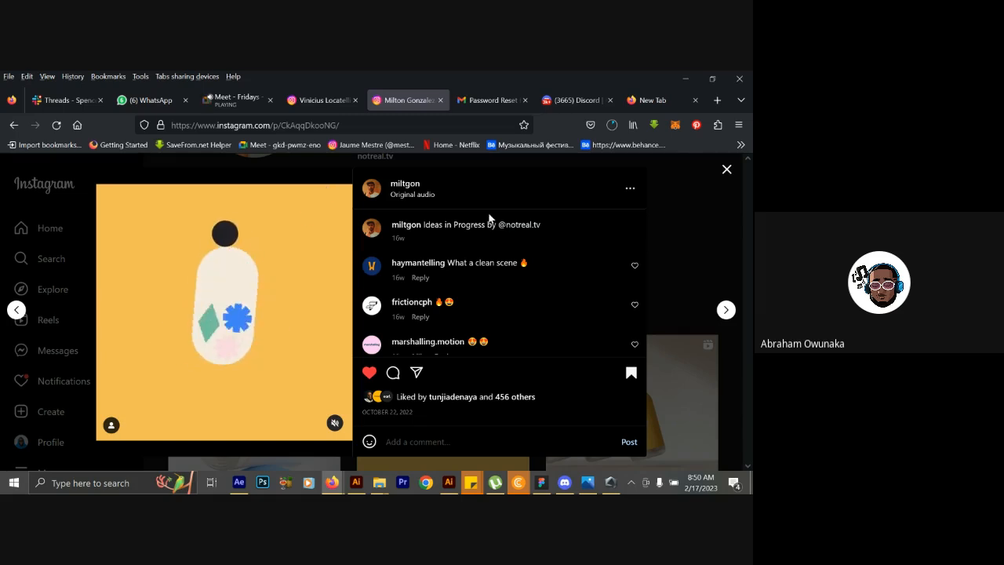
{"action": "left_click", "coordinate": [715, 229]}
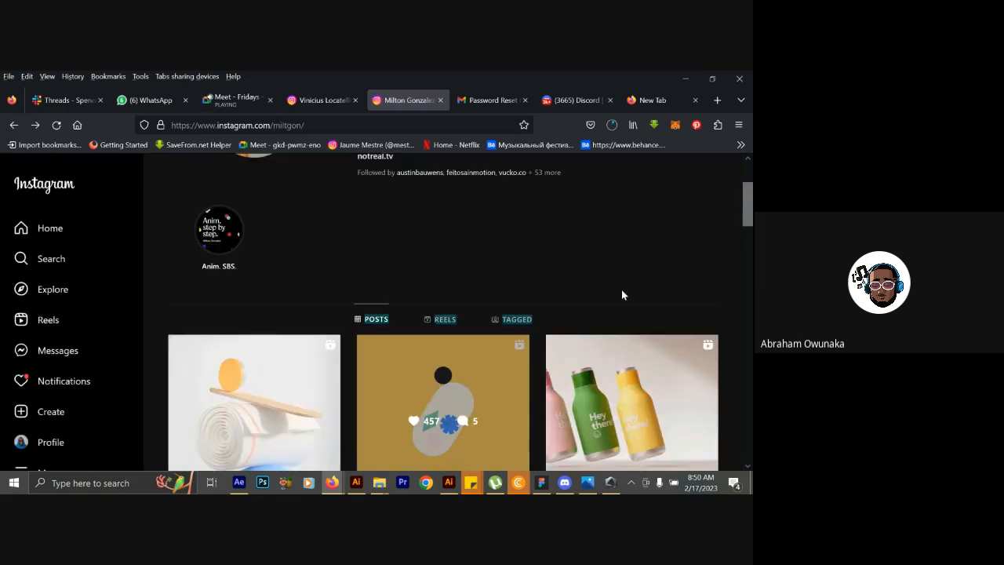
{"action": "scroll", "coordinate": [611, 318], "scroll_direction": "down", "scroll_amount": 3}
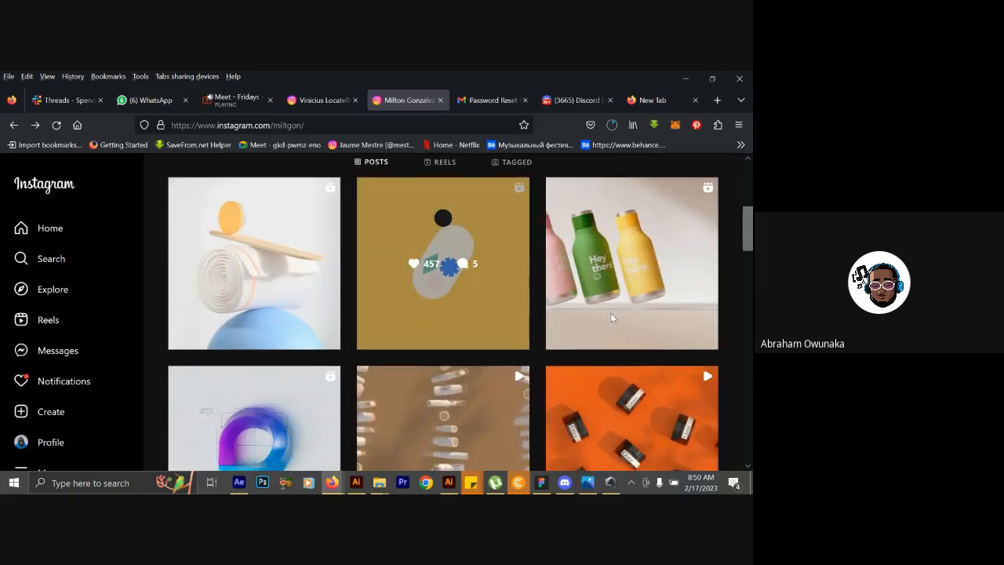
{"action": "left_click", "coordinate": [325, 102]}
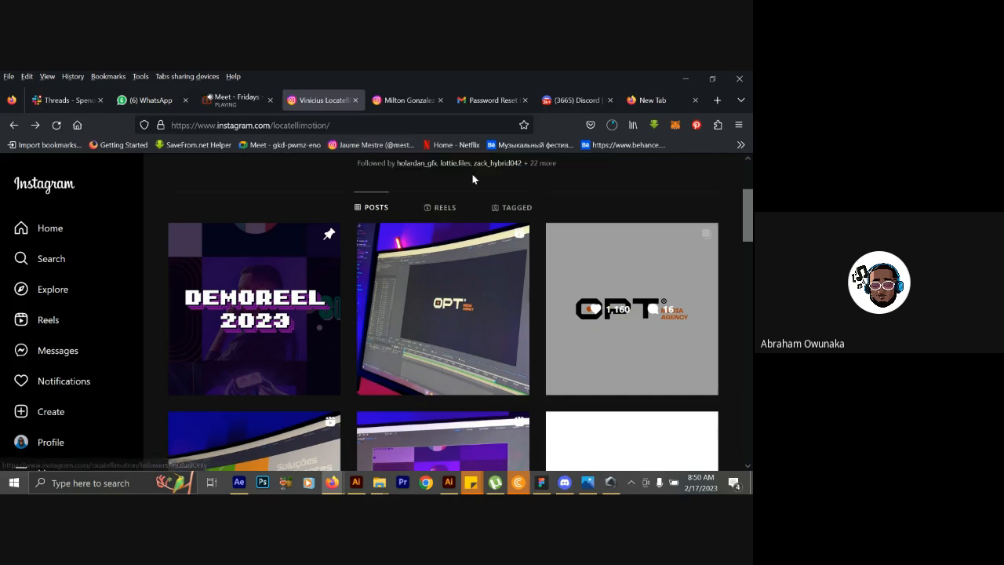
{"action": "left_click", "coordinate": [587, 253]}
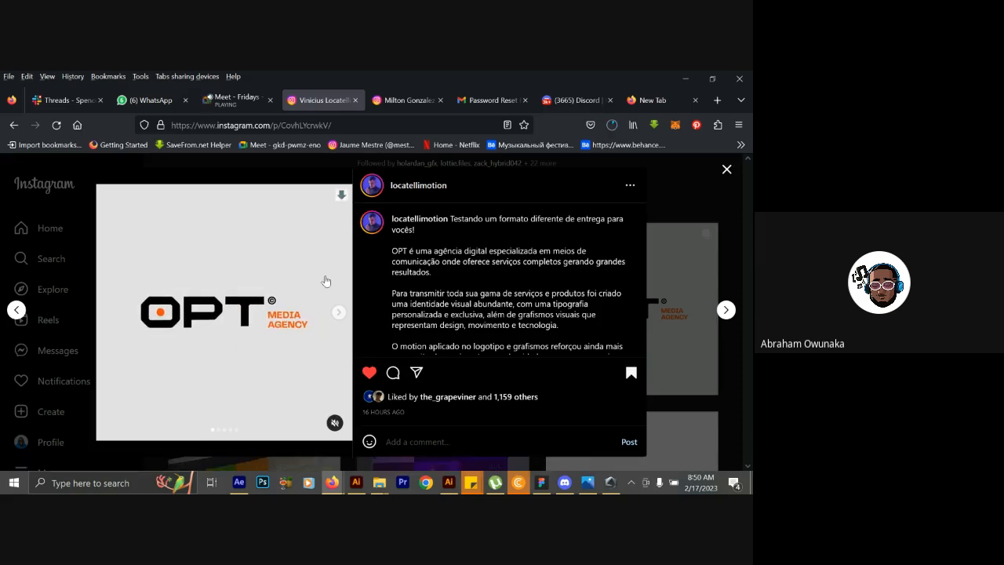
{"action": "left_click", "coordinate": [613, 125]}
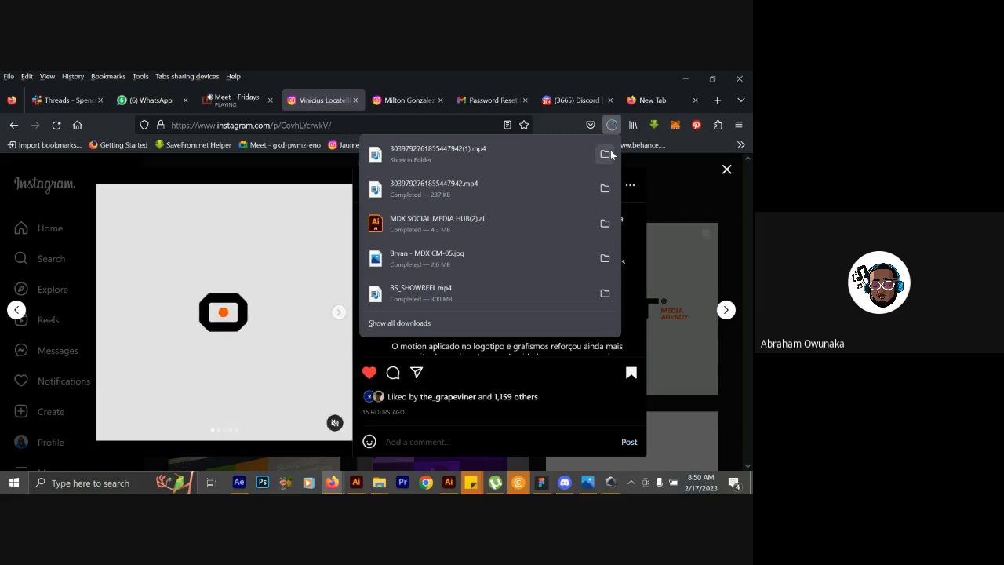
{"action": "left_click", "coordinate": [605, 154]}
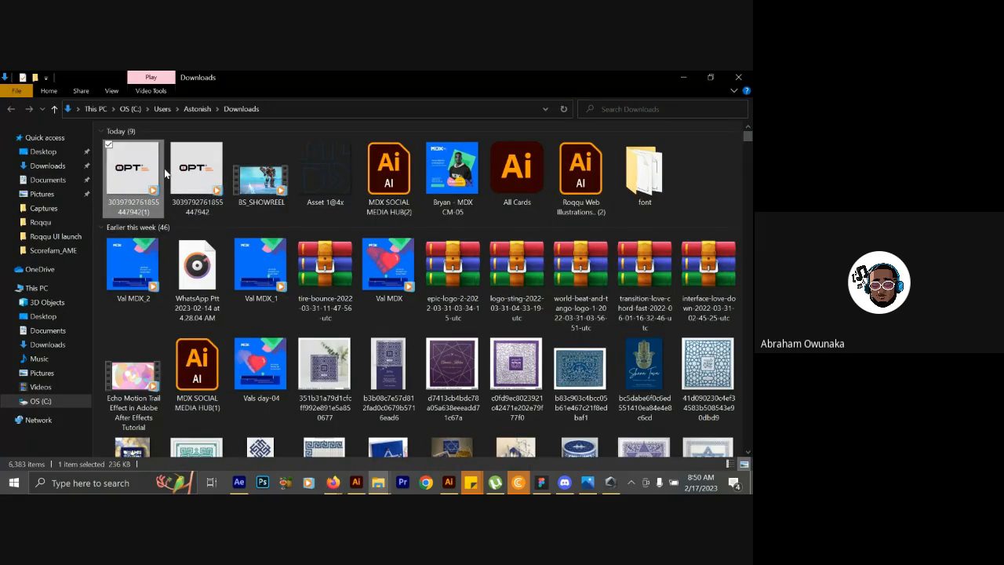
Import 3039792761855447942.mp4 from Downloads into After Effects and create a composition from it.
{"action": "left_click", "coordinate": [196, 168]}
{"action": "left_click_drag", "start_coordinate": [196, 168], "coordinate": [164, 416]}
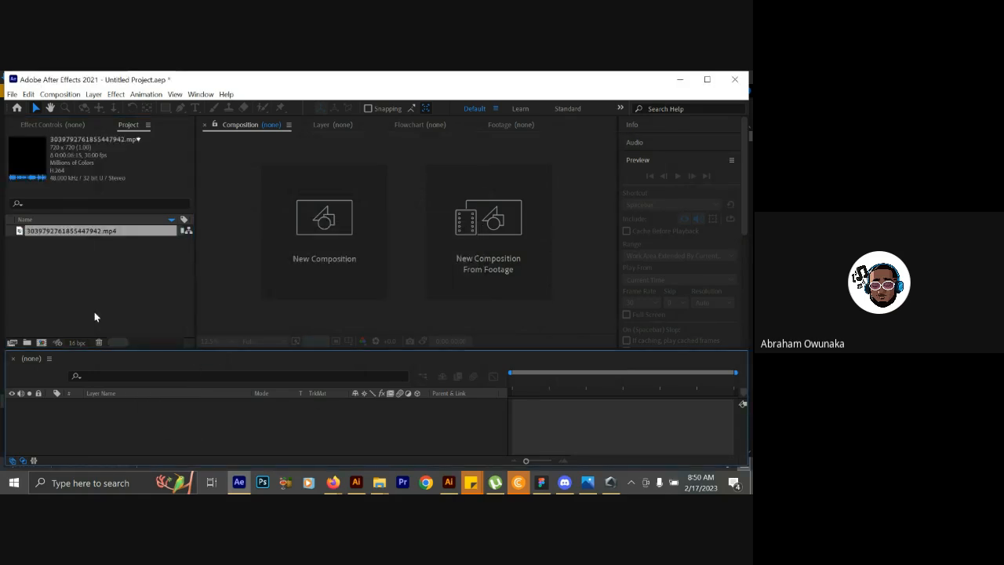
{"action": "left_click_drag", "start_coordinate": [34, 235], "coordinate": [44, 343]}
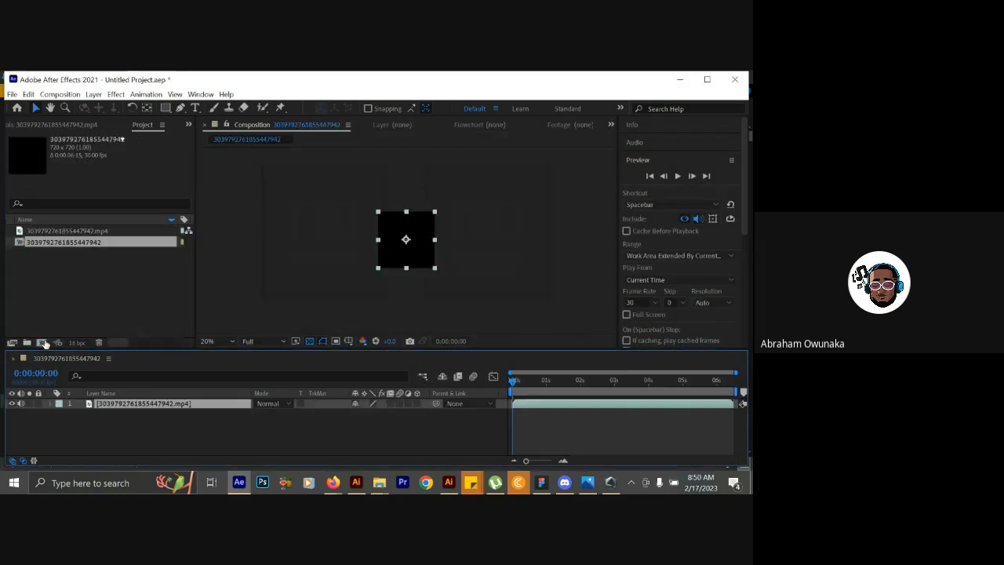
Fit the composition in the viewer and preview the OPT logo animation from the start.
{"action": "left_click", "coordinate": [212, 342]}
{"action": "left_click", "coordinate": [249, 142]}
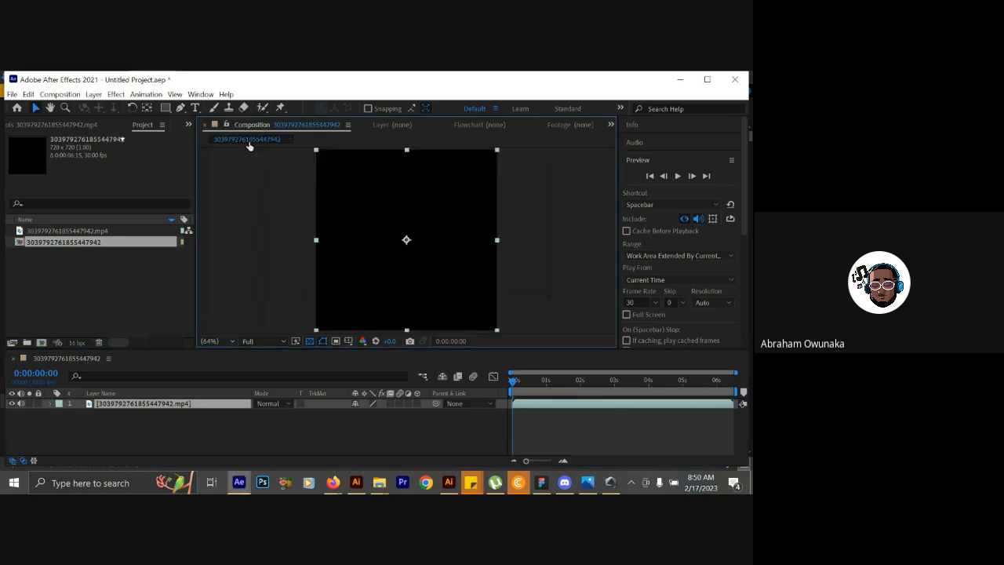
{"action": "left_click_drag", "start_coordinate": [507, 380], "coordinate": [484, 390]}
{"action": "key", "text": "space"}
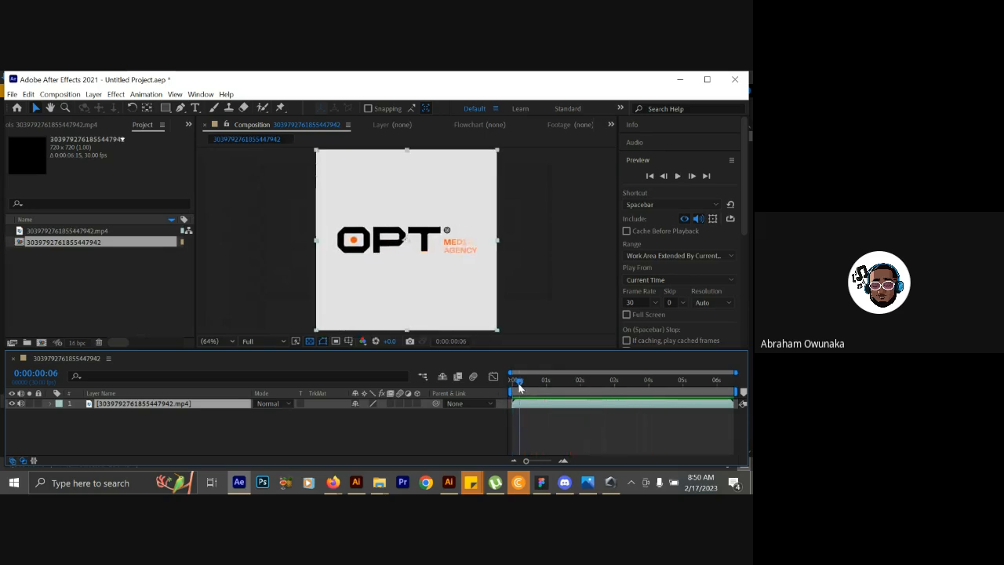
Move to 0:00:00:18 in the composition and examine the orange octagon's animation frame by frame.
{"action": "left_click", "coordinate": [516, 383]}
{"action": "left_click_drag", "start_coordinate": [515, 385], "coordinate": [534, 382]}
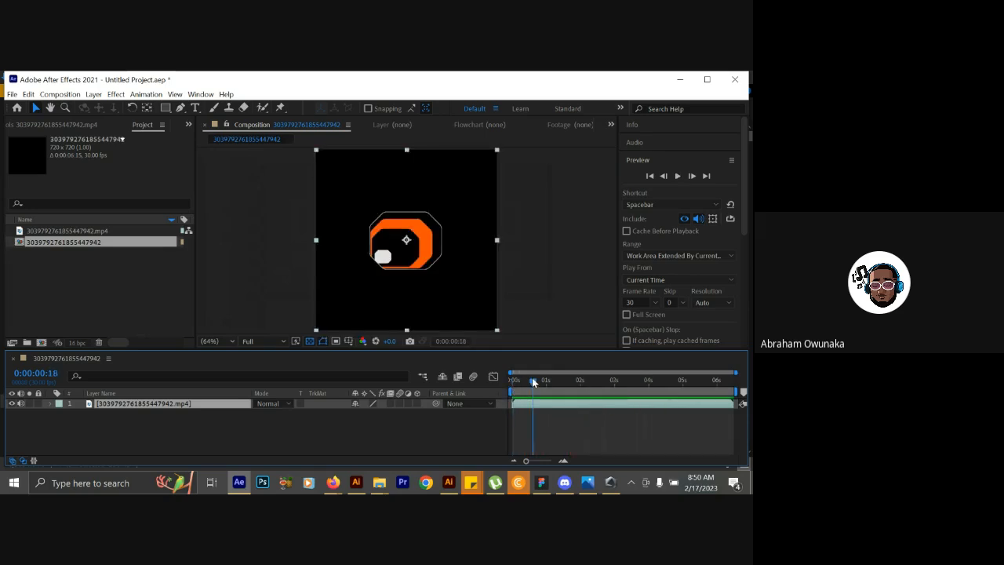
{"action": "left_click", "coordinate": [690, 177]}
{"action": "left_click", "coordinate": [690, 177]}
{"action": "left_click", "coordinate": [689, 177]}
{"action": "left_click", "coordinate": [690, 177]}
{"action": "left_click", "coordinate": [690, 177]}
{"action": "left_click", "coordinate": [690, 177]}
{"action": "left_click", "coordinate": [690, 177]}
{"action": "left_click", "coordinate": [690, 176]}
{"action": "left_click", "coordinate": [690, 176]}
{"action": "left_click", "coordinate": [690, 176]}
{"action": "left_click", "coordinate": [689, 176]}
{"action": "left_click", "coordinate": [690, 177]}
{"action": "left_click", "coordinate": [689, 176]}
{"action": "left_click", "coordinate": [690, 177]}
{"action": "left_click", "coordinate": [690, 177]}
{"action": "left_click", "coordinate": [689, 177]}
{"action": "left_click", "coordinate": [690, 176]}
Scrub through the octagon's opening up to 0:00:01:15, replaying the animation from the start before and after.
{"action": "left_click_drag", "start_coordinate": [534, 386], "coordinate": [496, 387]}
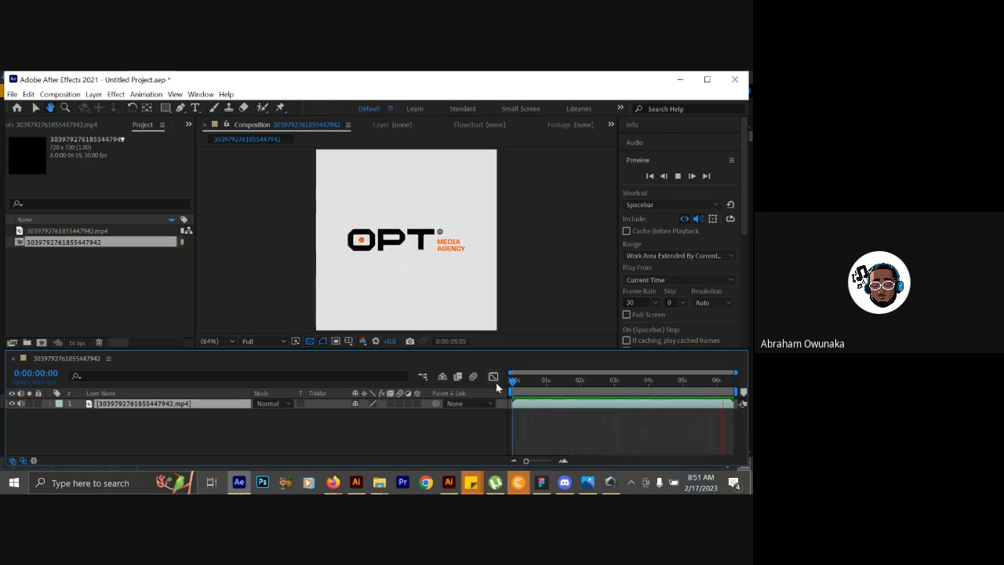
{"action": "key", "text": "space"}
{"action": "left_click_drag", "start_coordinate": [514, 383], "coordinate": [532, 383]}
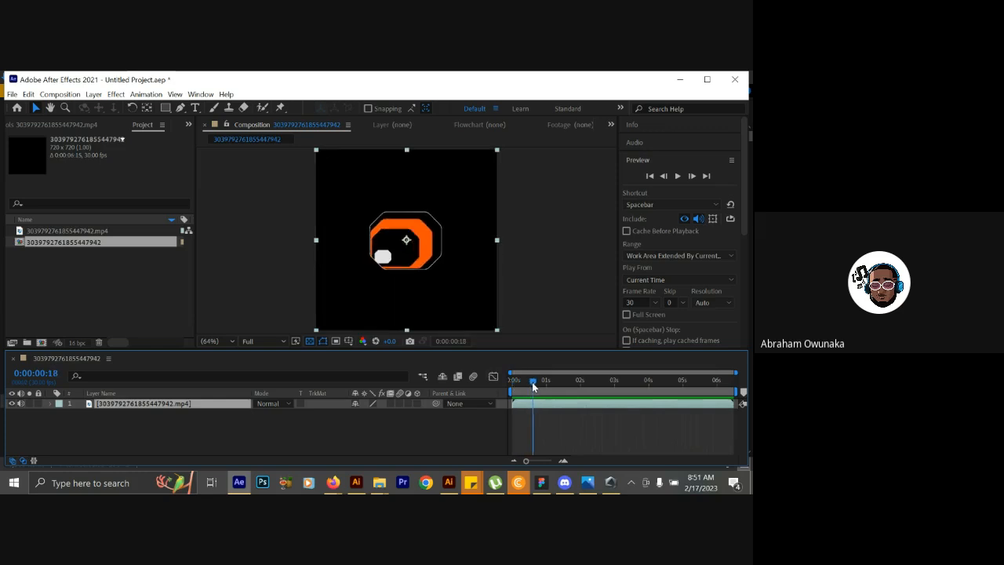
{"action": "left_click_drag", "start_coordinate": [533, 383], "coordinate": [562, 382]}
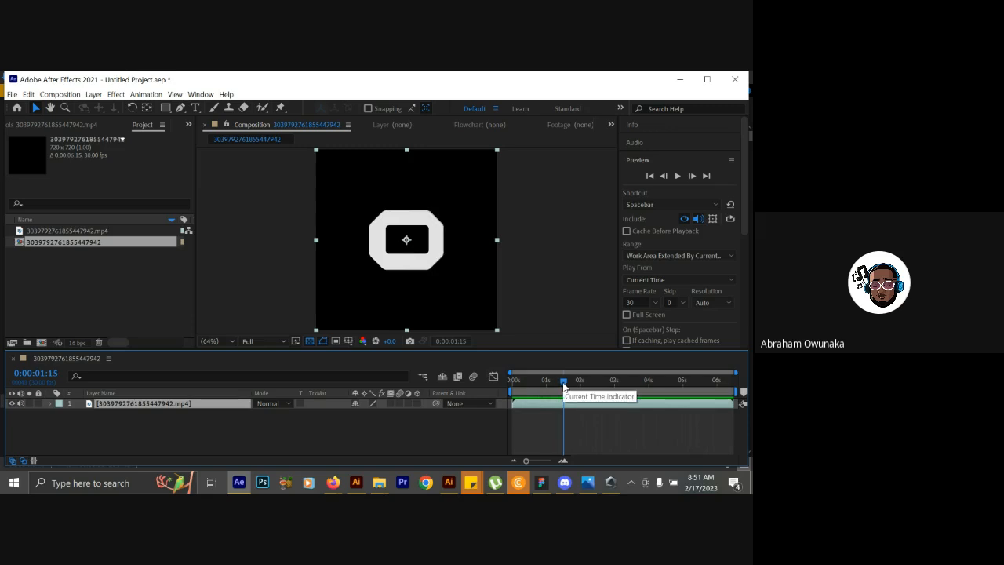
{"action": "left_click_drag", "start_coordinate": [564, 385], "coordinate": [504, 385]}
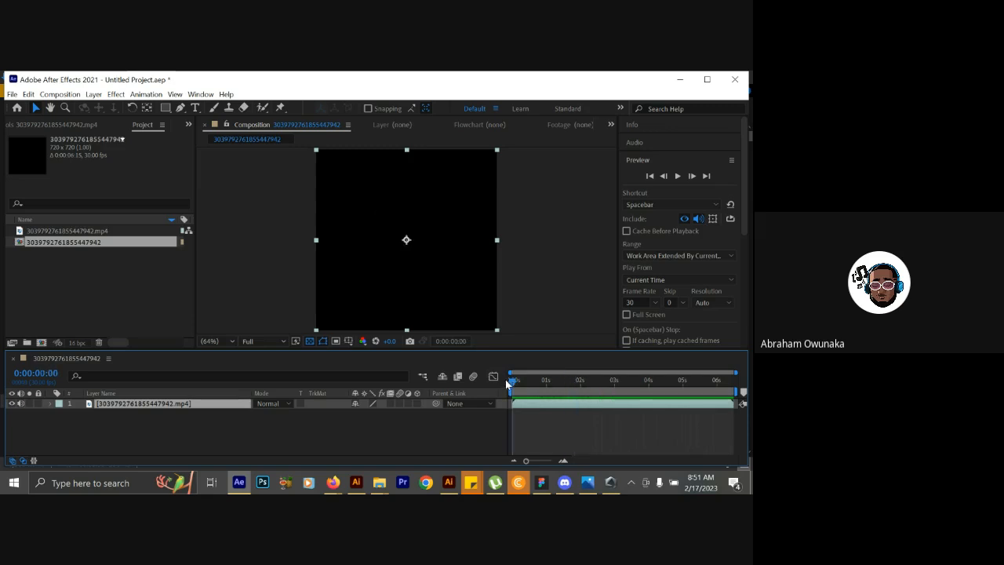
{"action": "key", "text": "space"}
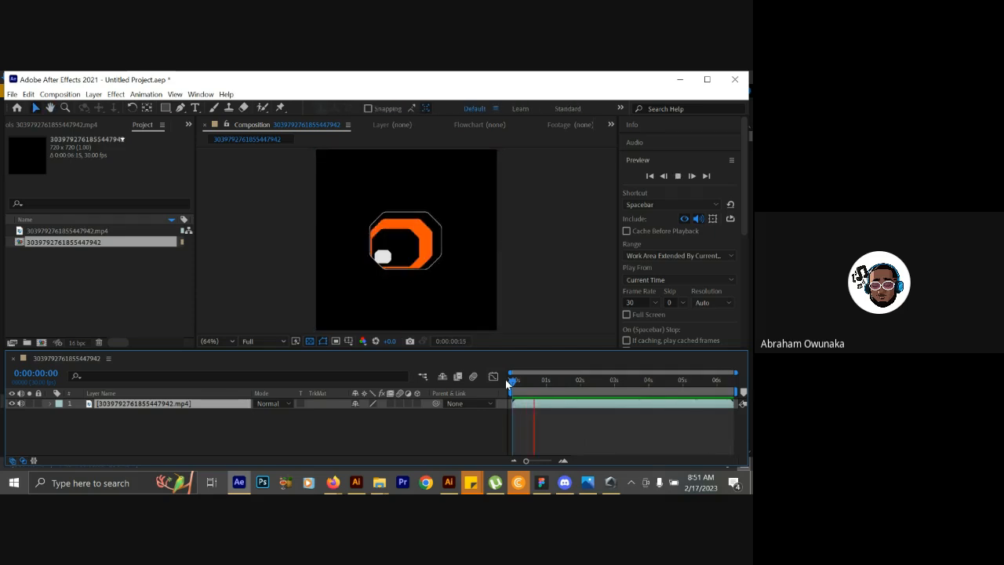
Stop the preview at 0:00:00:19 and step forward frame by frame to 0:00:02:17 to examine the octagon's transition.
{"action": "left_click", "coordinate": [520, 382]}
{"action": "left_click_drag", "start_coordinate": [520, 382], "coordinate": [534, 380]}
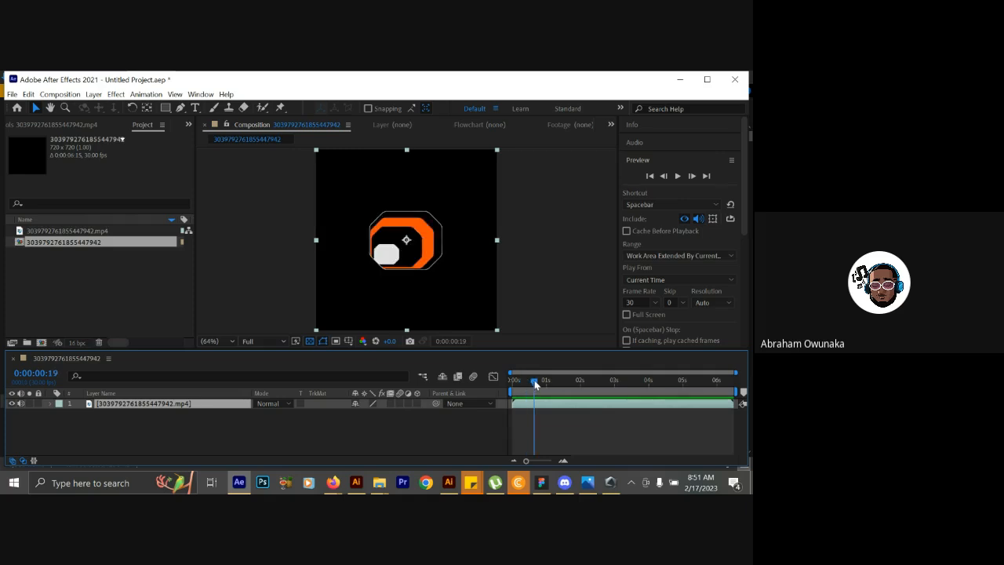
{"action": "left_click", "coordinate": [692, 177]}
{"action": "left_click", "coordinate": [692, 177]}
{"action": "left_click", "coordinate": [692, 177]}
{"action": "left_click", "coordinate": [692, 177]}
{"action": "left_click", "coordinate": [692, 176]}
{"action": "left_click", "coordinate": [692, 177]}
{"action": "left_click", "coordinate": [692, 177]}
{"action": "left_click", "coordinate": [692, 176]}
{"action": "left_click", "coordinate": [692, 177]}
{"action": "left_click", "coordinate": [692, 177]}
{"action": "left_click", "coordinate": [692, 177]}
{"action": "left_click", "coordinate": [692, 178]}
{"action": "left_click", "coordinate": [692, 177]}
{"action": "left_click", "coordinate": [692, 177]}
{"action": "left_click", "coordinate": [692, 177]}
{"action": "left_click", "coordinate": [692, 177]}
{"action": "left_click", "coordinate": [692, 178]}
{"action": "left_click", "coordinate": [692, 177]}
{"action": "left_click", "coordinate": [692, 177]}
{"action": "left_click", "coordinate": [692, 176]}
{"action": "left_click", "coordinate": [692, 176]}
{"action": "left_click", "coordinate": [692, 176]}
{"action": "left_click", "coordinate": [692, 177]}
{"action": "left_click", "coordinate": [692, 177]}
{"action": "left_click", "coordinate": [692, 177]}
{"action": "left_click", "coordinate": [692, 177]}
{"action": "left_click", "coordinate": [692, 177]}
{"action": "left_click", "coordinate": [692, 177]}
{"action": "left_click", "coordinate": [692, 177]}
{"action": "left_click", "coordinate": [692, 177]}
{"action": "left_click", "coordinate": [692, 177]}
{"action": "left_click", "coordinate": [692, 177]}
{"action": "left_click", "coordinate": [692, 177]}
{"action": "left_click", "coordinate": [692, 178]}
{"action": "left_click", "coordinate": [692, 178]}
{"action": "left_click", "coordinate": [692, 177]}
{"action": "left_click", "coordinate": [692, 177]}
{"action": "left_click", "coordinate": [692, 177]}
{"action": "left_click", "coordinate": [692, 177]}
{"action": "left_click", "coordinate": [692, 177]}
{"action": "left_click", "coordinate": [692, 178]}
{"action": "left_click", "coordinate": [692, 177]}
{"action": "left_click", "coordinate": [692, 177]}
{"action": "left_click", "coordinate": [692, 177]}
{"action": "left_click", "coordinate": [692, 177]}
{"action": "left_click", "coordinate": [692, 177]}
{"action": "left_click", "coordinate": [692, 178]}
{"action": "left_click", "coordinate": [692, 177]}
{"action": "left_click", "coordinate": [692, 177]}
{"action": "left_click", "coordinate": [692, 177]}
{"action": "left_click", "coordinate": [692, 177]}
{"action": "left_click", "coordinate": [691, 178]}
{"action": "left_click", "coordinate": [692, 177]}
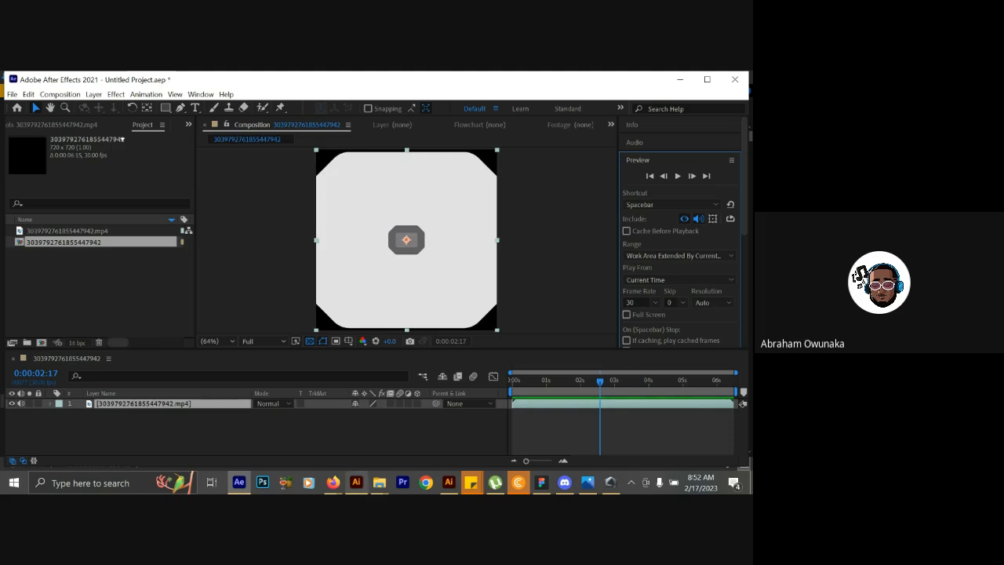
Switch to Illustrator and collapse the Asset Export panel covering the Untitled-1 artboard.
{"action": "left_click", "coordinate": [357, 483]}
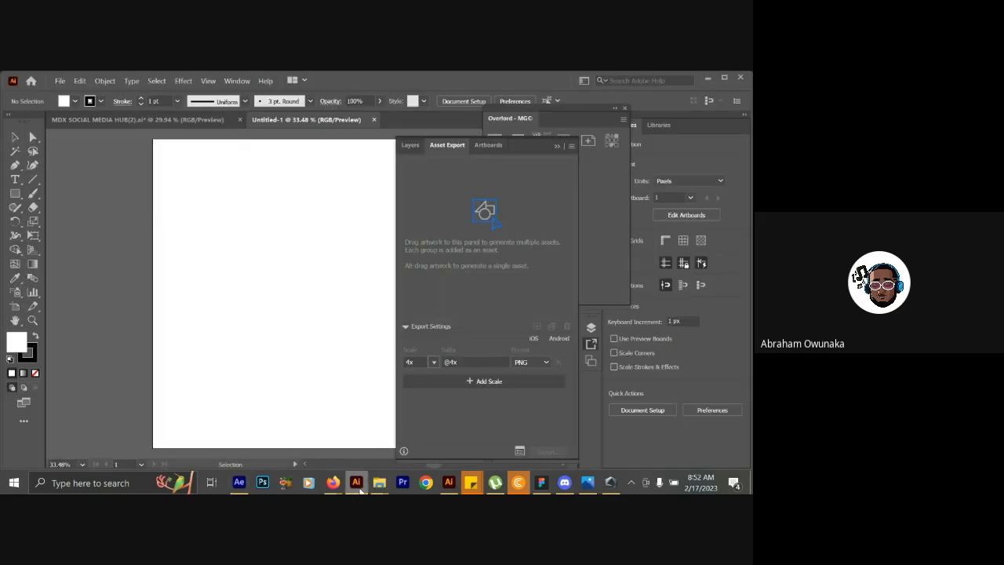
{"action": "left_click", "coordinate": [554, 145]}
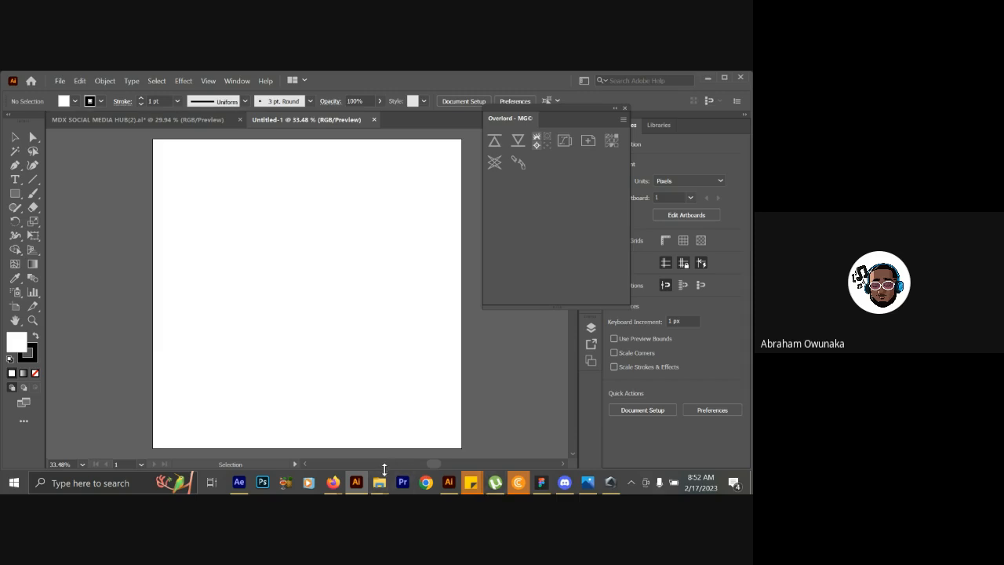
{"action": "mouse_move", "coordinate": [382, 484]}
{"action": "left_click", "coordinate": [438, 434]}
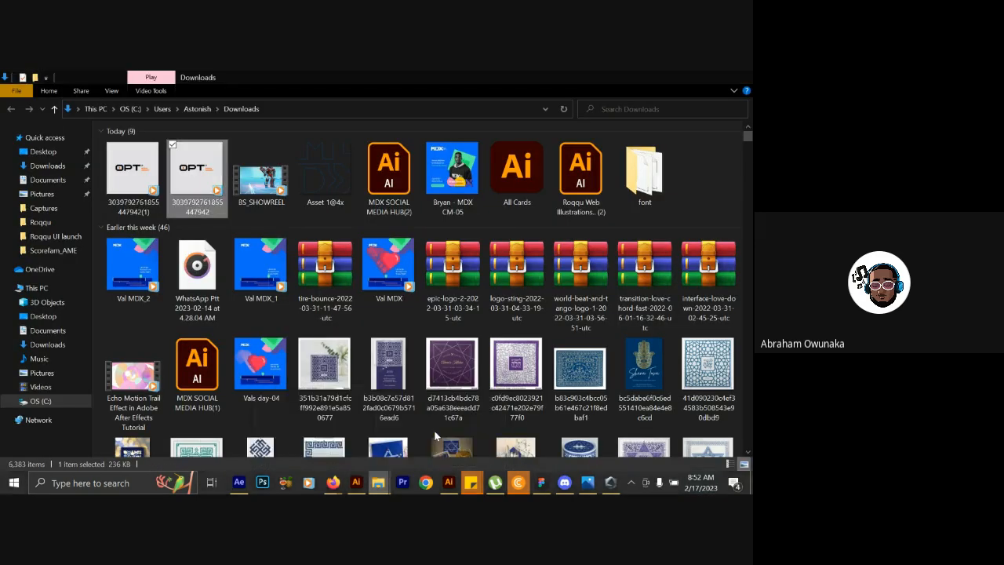
{"action": "left_click", "coordinate": [135, 174]}
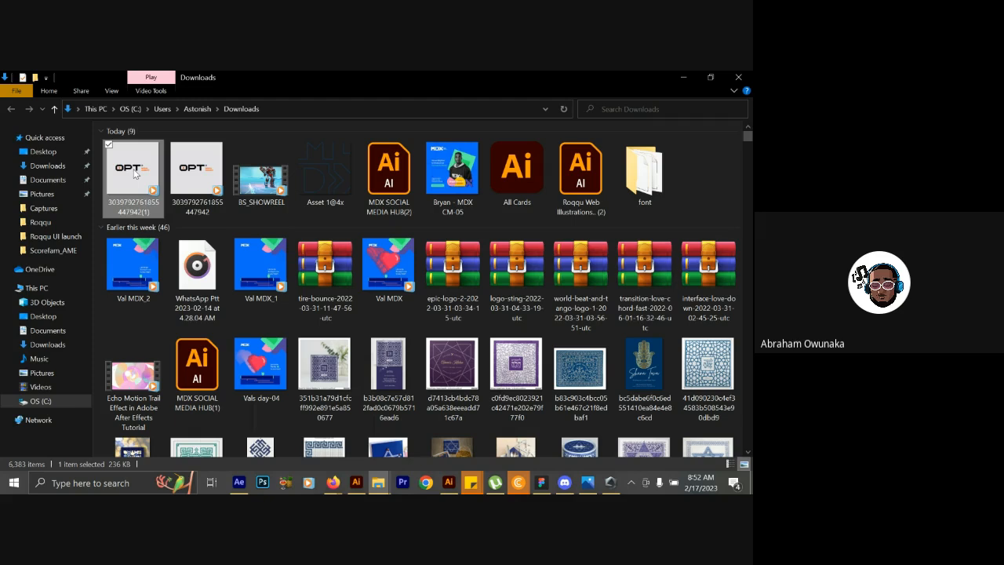
{"action": "double_click", "coordinate": [134, 174]}
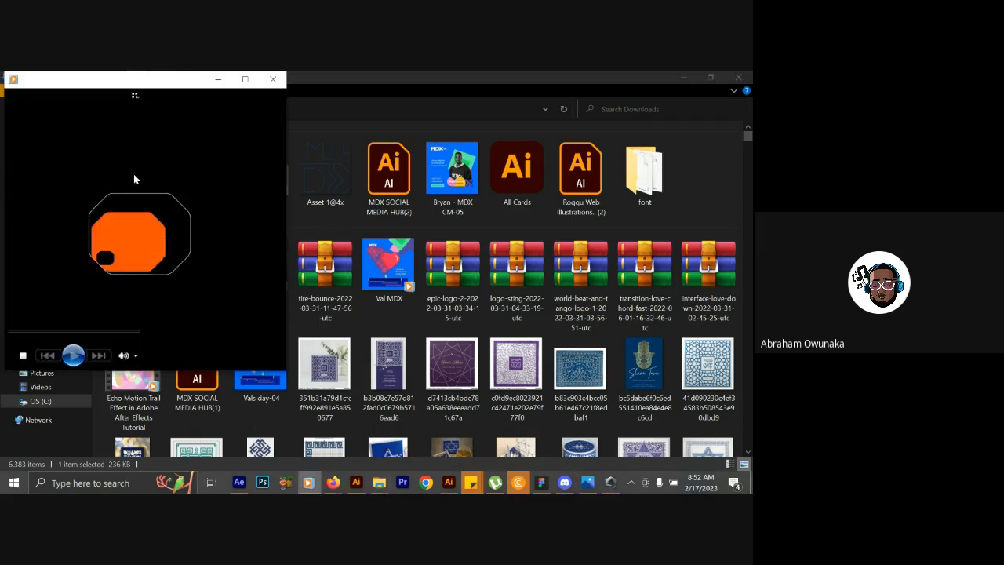
{"action": "double_click", "coordinate": [220, 81]}
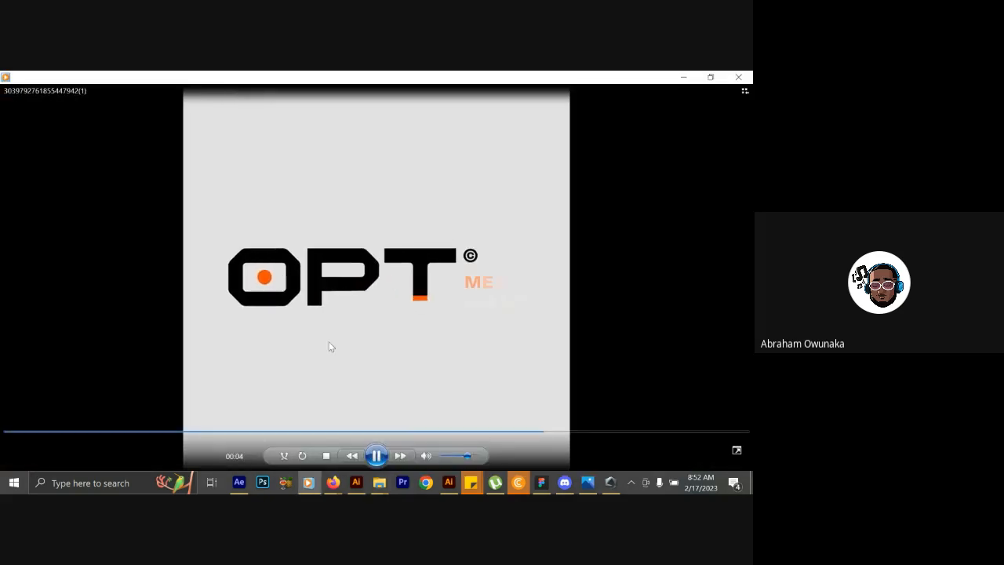
{"action": "left_click", "coordinate": [378, 460]}
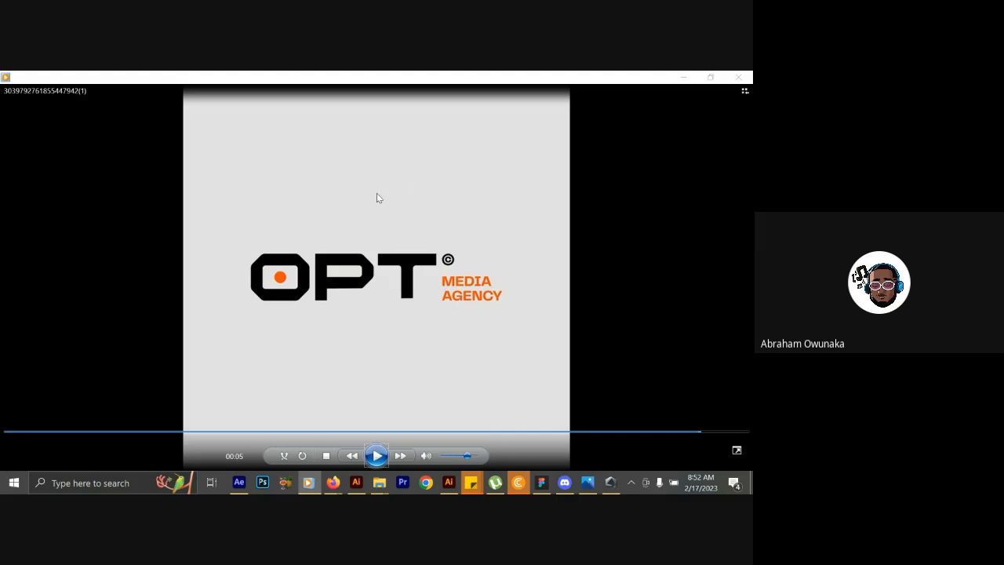
{"action": "key", "text": "super+shift+s"}
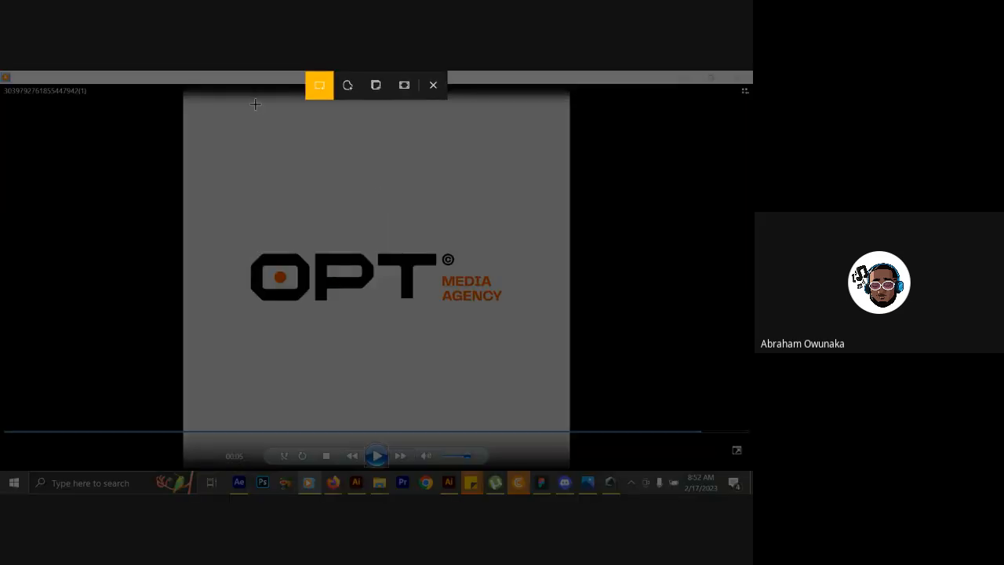
{"action": "left_click_drag", "start_coordinate": [186, 91], "coordinate": [569, 445]}
{"action": "left_click", "coordinate": [608, 357]}
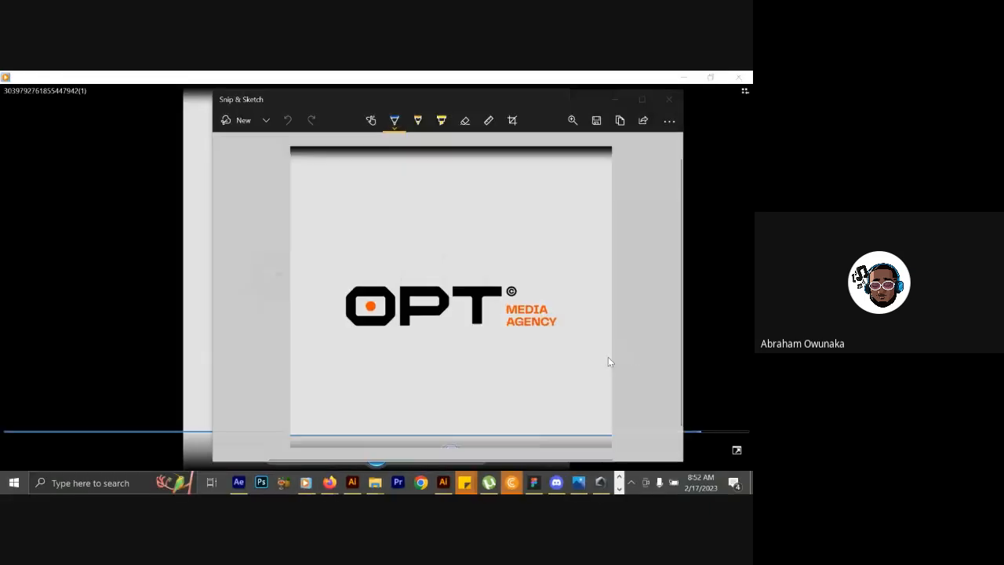
{"action": "left_click", "coordinate": [600, 124]}
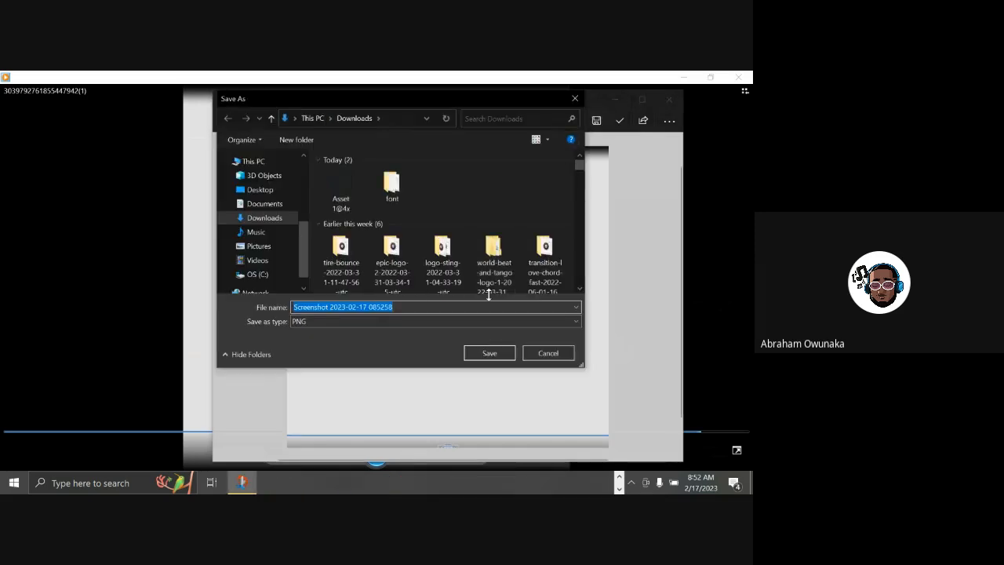
{"action": "left_click", "coordinate": [487, 355]}
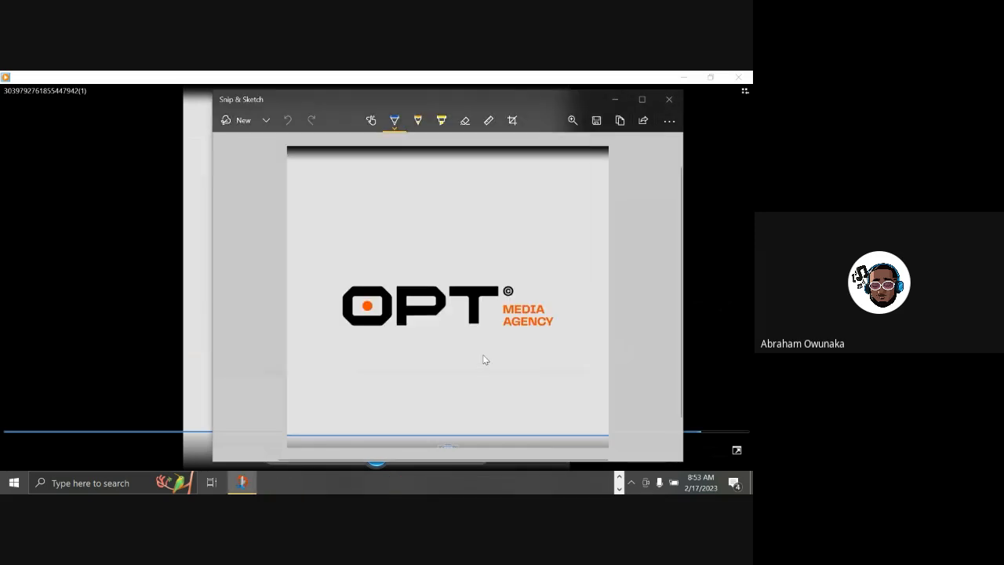
{"action": "left_click", "coordinate": [615, 99]}
{"action": "left_click", "coordinate": [681, 78]}
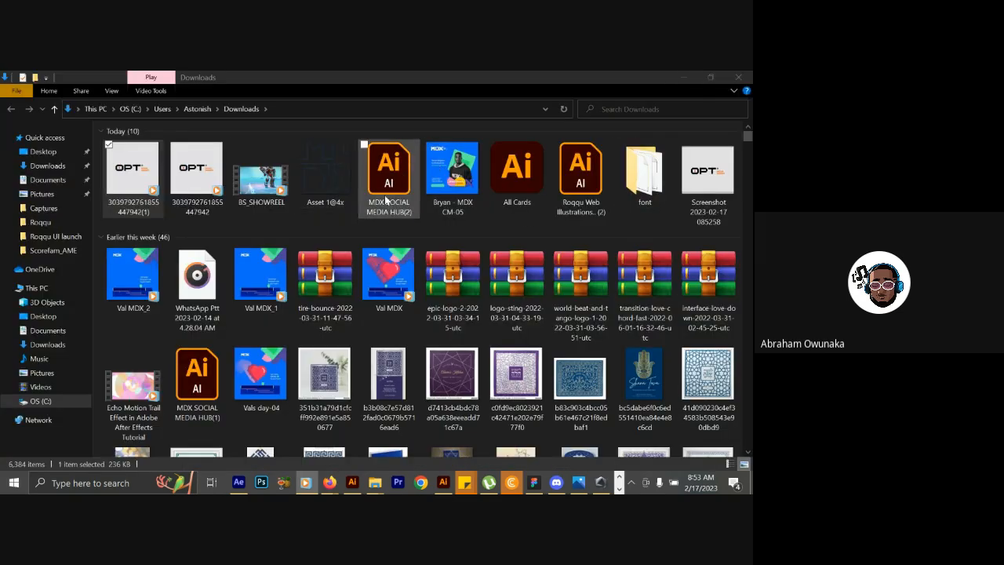
Place the saved logo screenshot from Downloads on the Untitled-1 artboard in Illustrator and enlarge it to span the artboard's width.
{"action": "left_click_drag", "start_coordinate": [726, 180], "coordinate": [313, 373]}
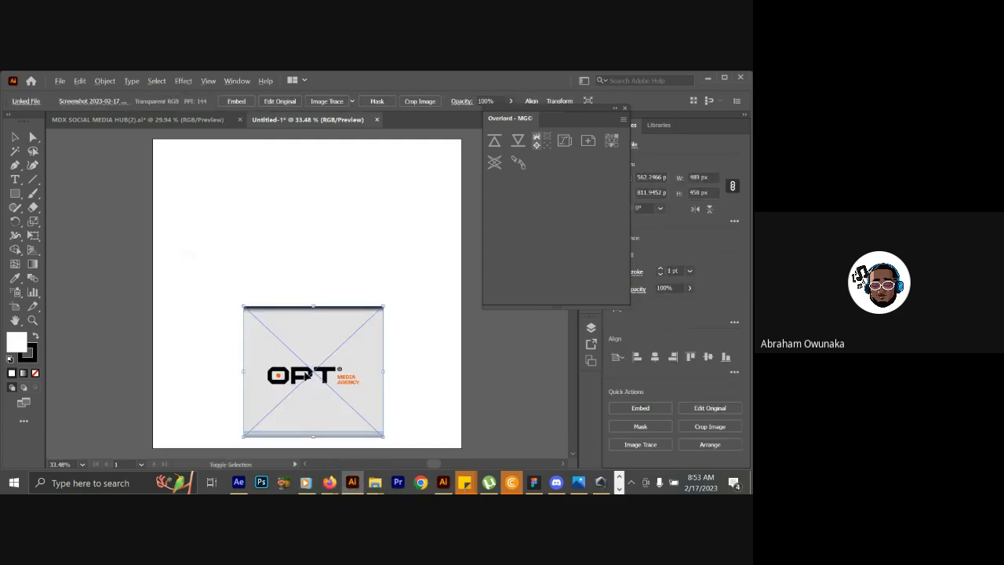
{"action": "left_click_drag", "start_coordinate": [243, 304], "coordinate": [126, 212]}
{"action": "left_click_drag", "start_coordinate": [229, 307], "coordinate": [229, 232]}
Open the Layers panel and dock its panel group and the floating Overlord panel together with Properties and Libraries.
{"action": "left_click_drag", "start_coordinate": [595, 112], "coordinate": [733, 251]}
{"action": "left_click", "coordinate": [662, 126]}
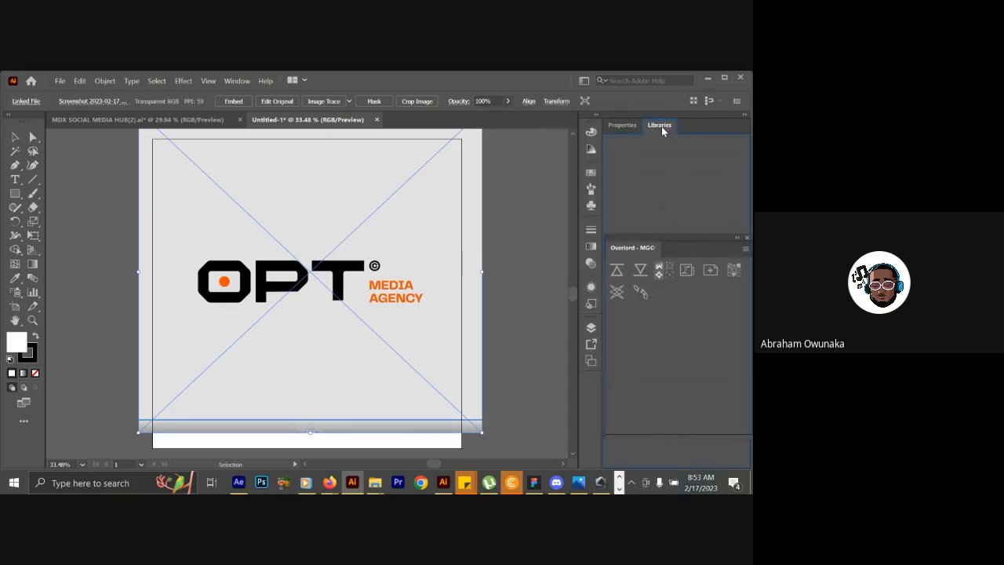
{"action": "left_click_drag", "start_coordinate": [624, 127], "coordinate": [688, 213]}
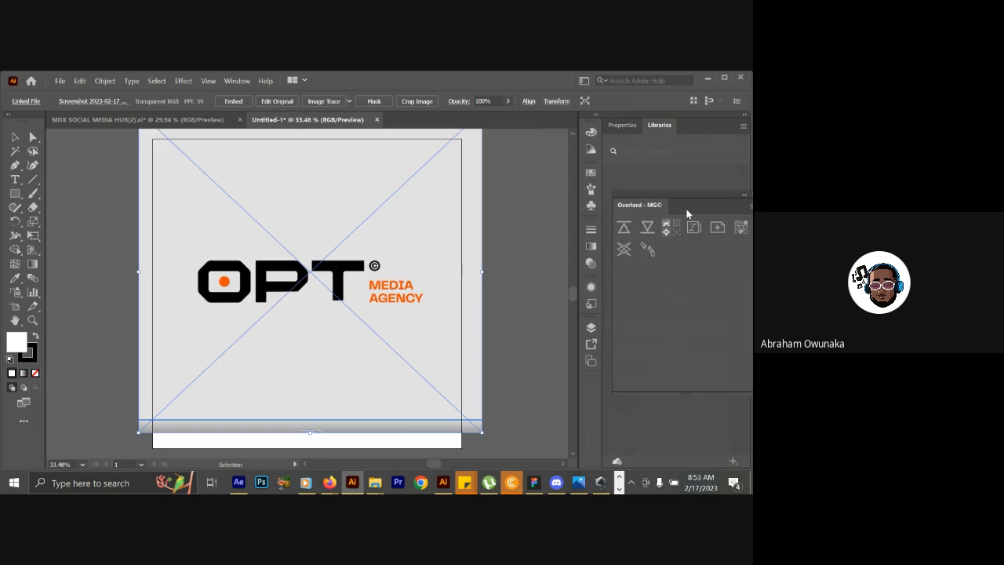
{"action": "left_click", "coordinate": [238, 82]}
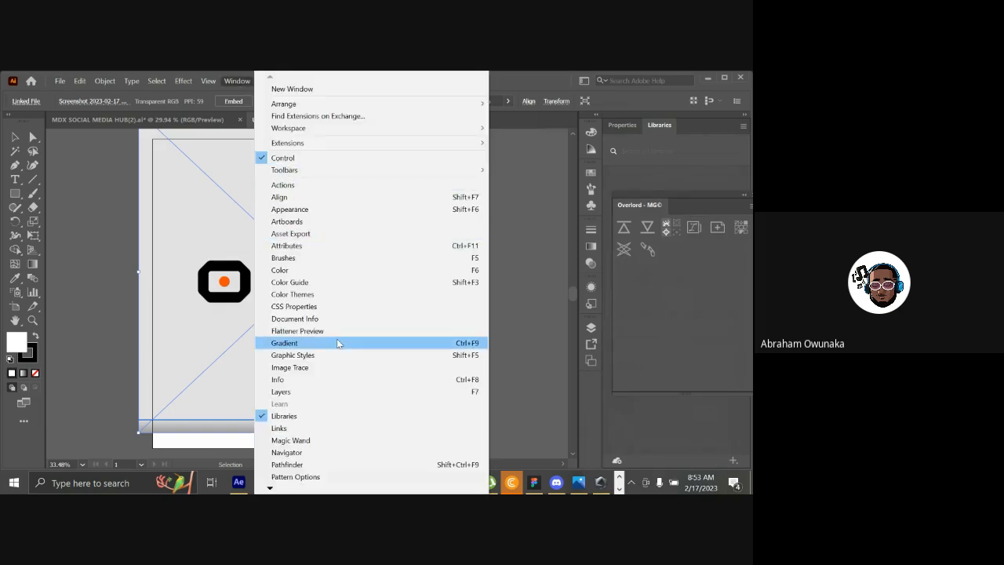
{"action": "left_click", "coordinate": [325, 392]}
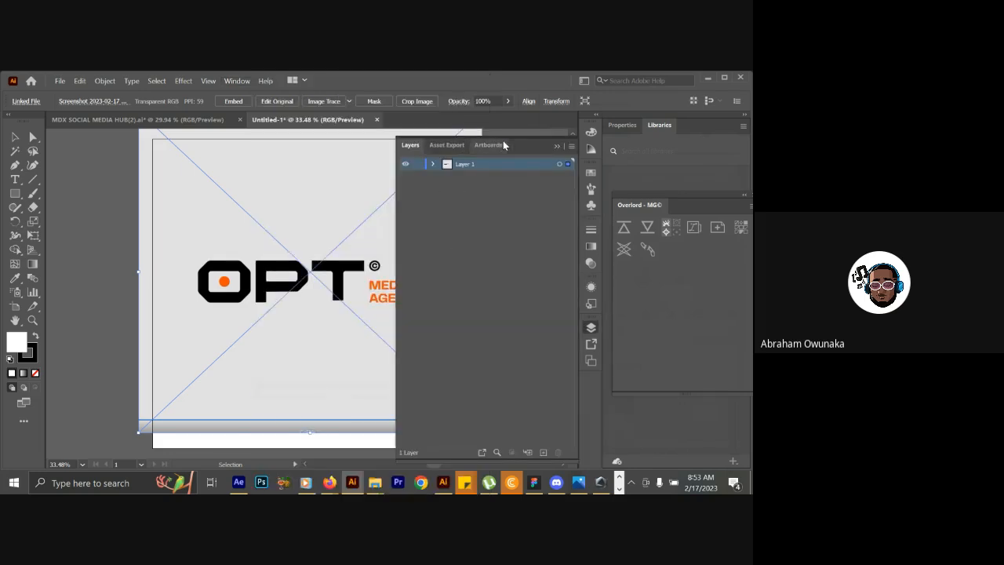
{"action": "left_click_drag", "start_coordinate": [517, 139], "coordinate": [728, 126]}
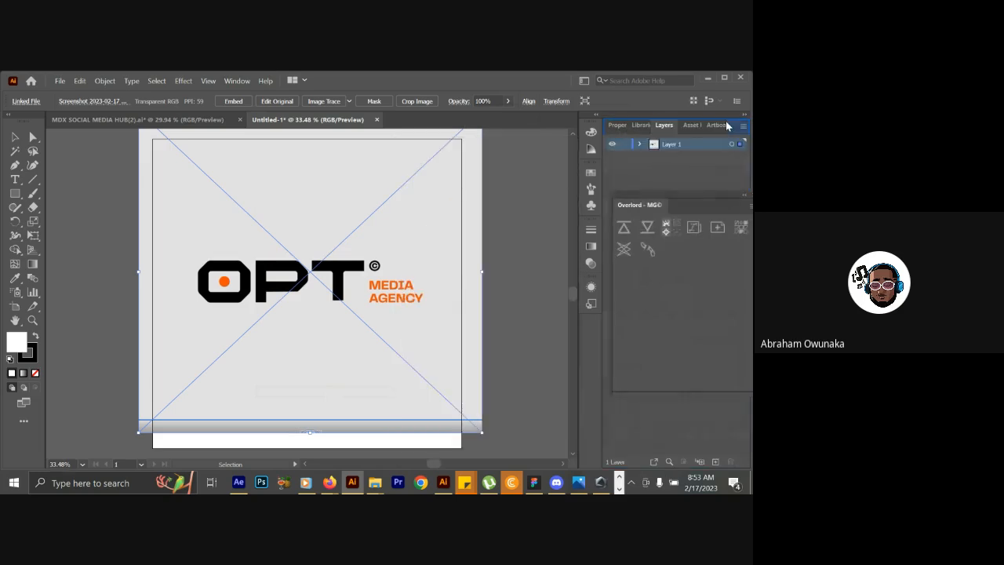
{"action": "left_click", "coordinate": [718, 126]}
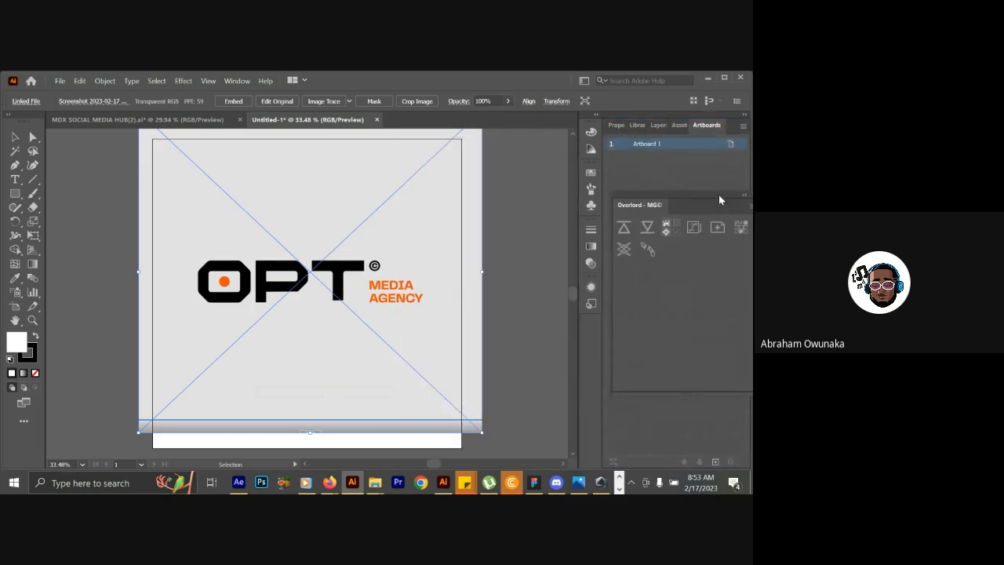
{"action": "left_click_drag", "start_coordinate": [718, 194], "coordinate": [655, 124]}
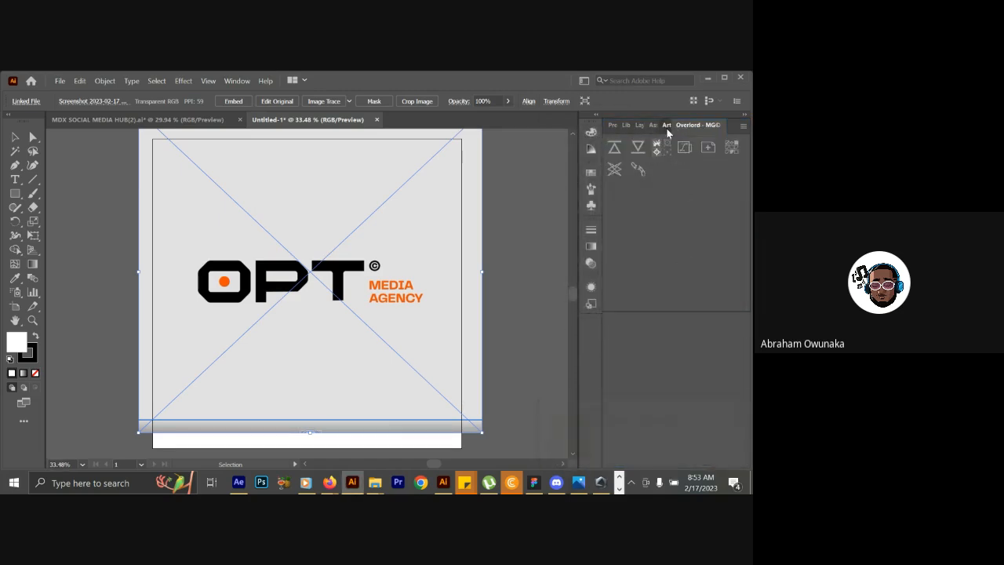
{"action": "left_click", "coordinate": [667, 126]}
{"action": "left_click", "coordinate": [715, 461]}
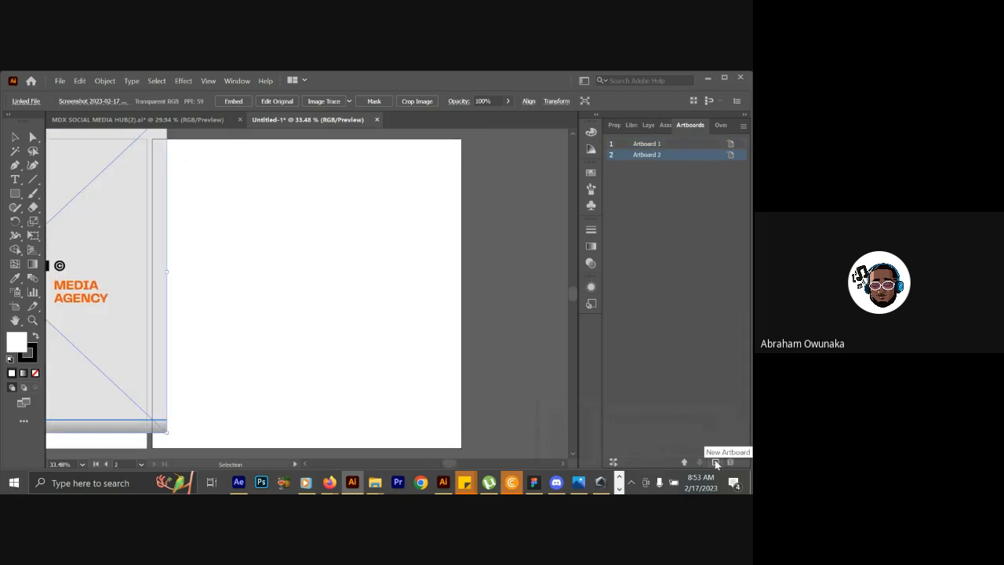
{"action": "key", "text": "ctrl+z"}
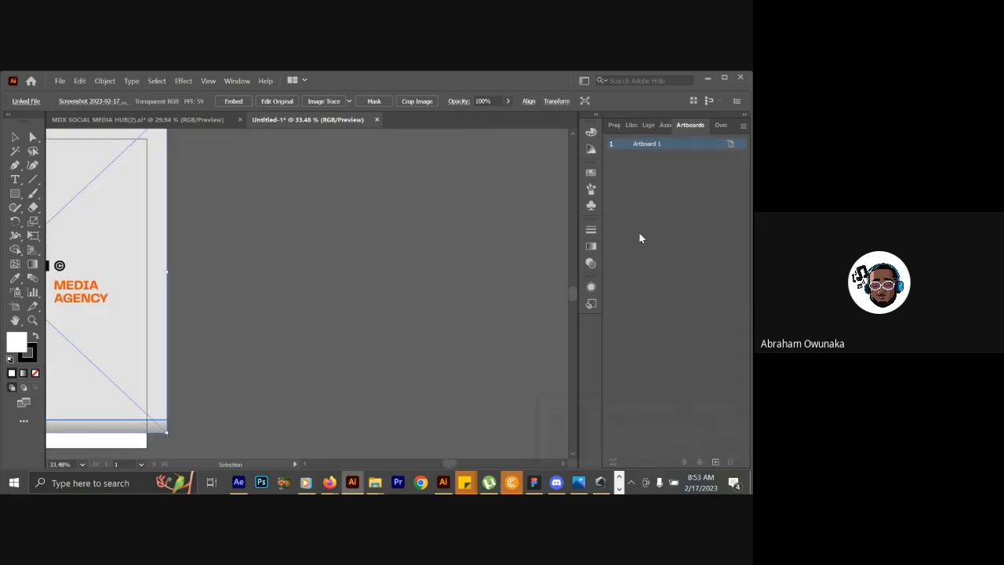
Add a new layer above Layer 1 and lock Layer 1 containing the logo screenshot.
{"action": "left_click", "coordinate": [667, 127]}
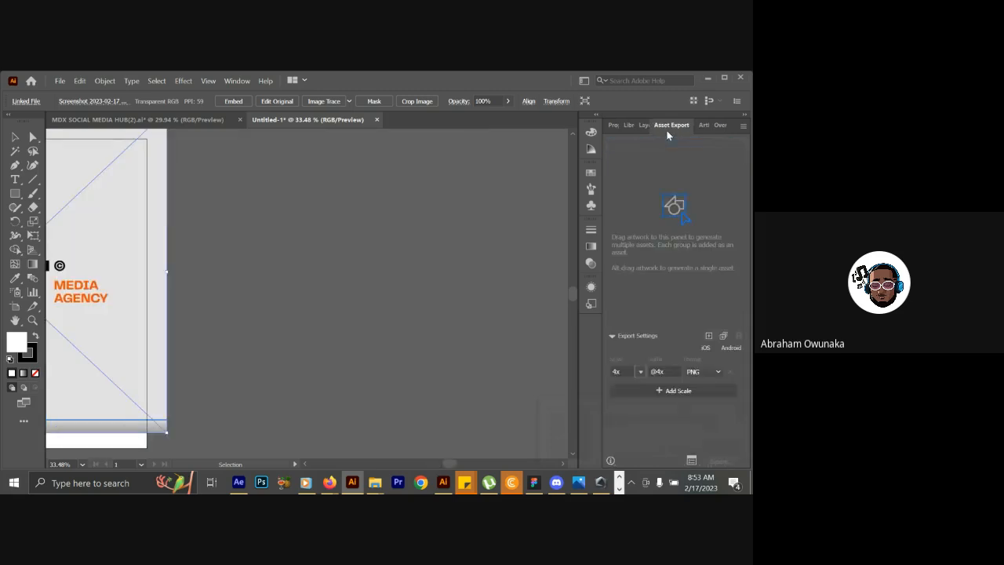
{"action": "left_click", "coordinate": [644, 128]}
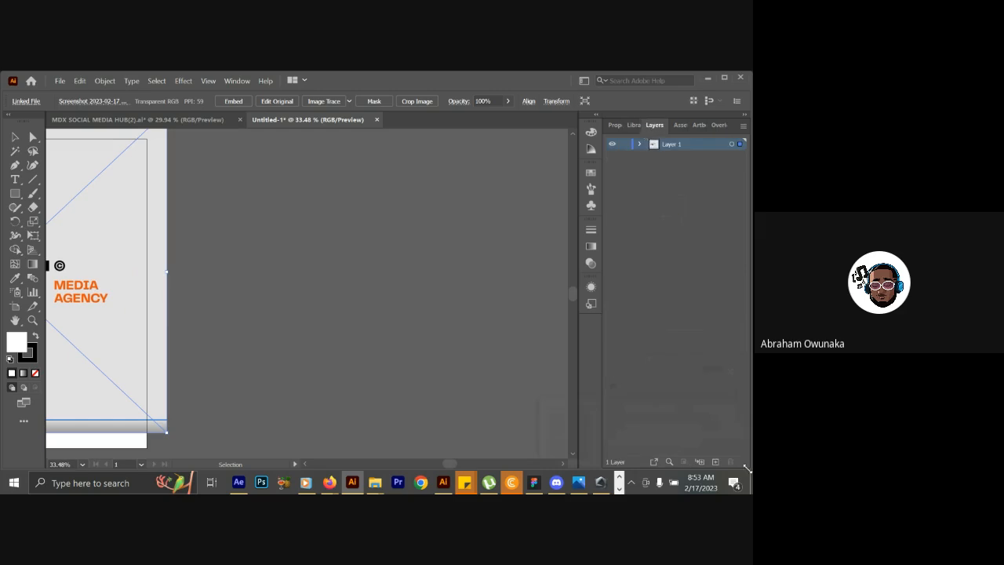
{"action": "left_click", "coordinate": [716, 462]}
{"action": "left_click", "coordinate": [624, 156]}
{"action": "scroll", "coordinate": [183, 283], "scroll_direction": "left", "scroll_amount": 5}
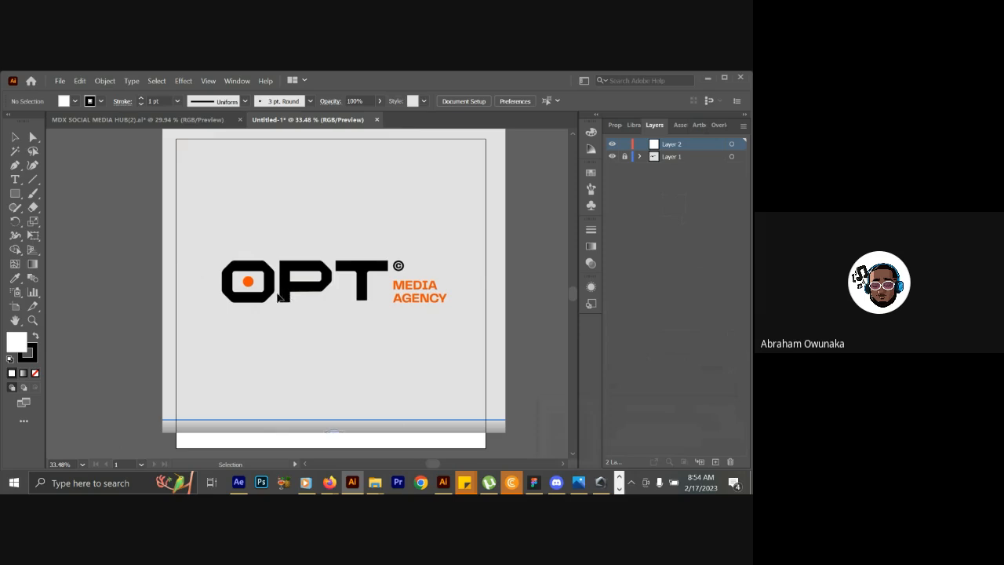
Draw a rectangle with no fill and a 1 pt black stroke around the outer bounds of the letter O.
{"action": "left_click", "coordinate": [19, 192]}
{"action": "key", "text": "ctrl+equal"}
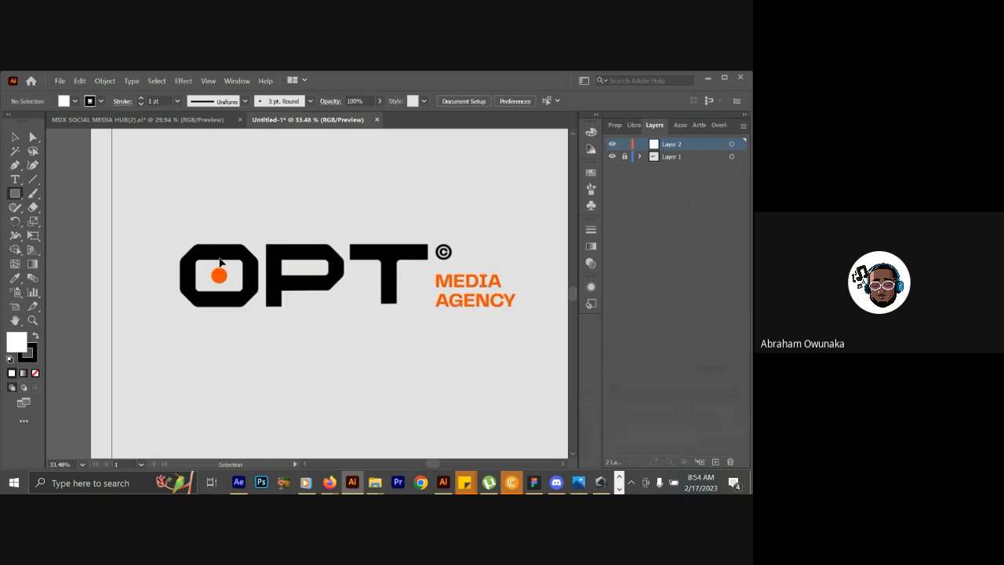
{"action": "left_click_drag", "start_coordinate": [177, 243], "coordinate": [248, 317]}
{"action": "key", "text": "ctrl+z"}
{"action": "left_click", "coordinate": [34, 375]}
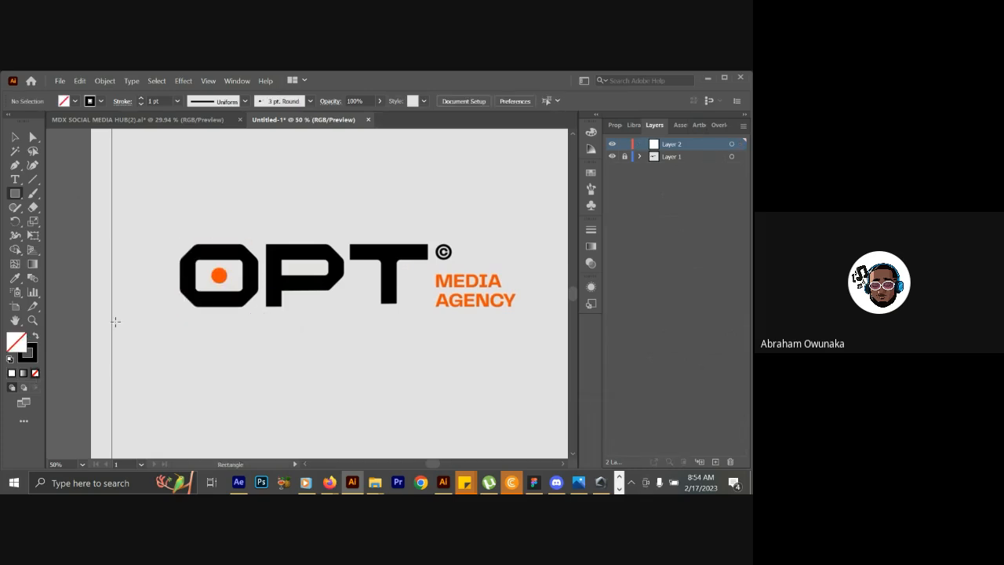
{"action": "mouse_move", "coordinate": [181, 244]}
{"action": "left_mouse_down"}
{"action": "mouse_move", "coordinate": [243, 312]}
{"action": "mouse_move", "coordinate": [258, 310]}
{"action": "left_mouse_up"}
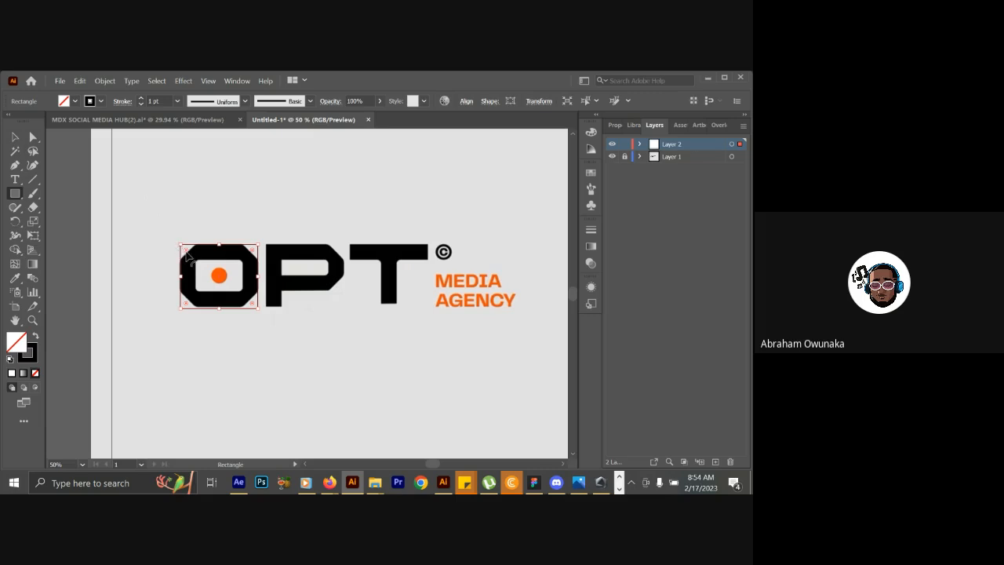
Round all corners of the rectangle to approximate the outer contour of the letter O.
{"action": "left_click_drag", "start_coordinate": [188, 257], "coordinate": [206, 266]}
{"action": "left_click_drag", "start_coordinate": [209, 265], "coordinate": [216, 264]}
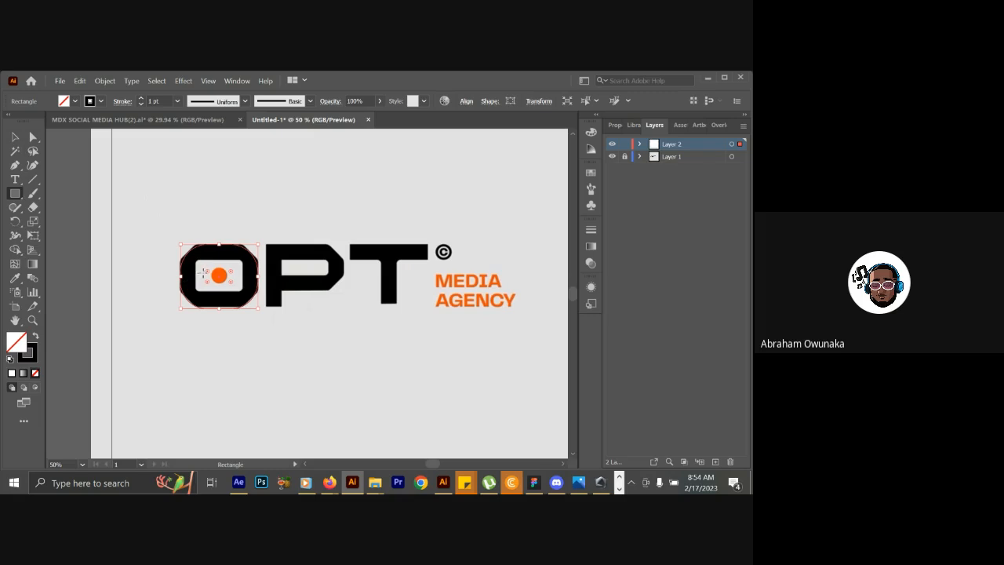
{"action": "left_click_drag", "start_coordinate": [210, 274], "coordinate": [209, 276]}
Create a smaller centred copy of the outline inside the letter O and reset its corners to 0 px.
{"action": "left_click", "coordinate": [14, 138]}
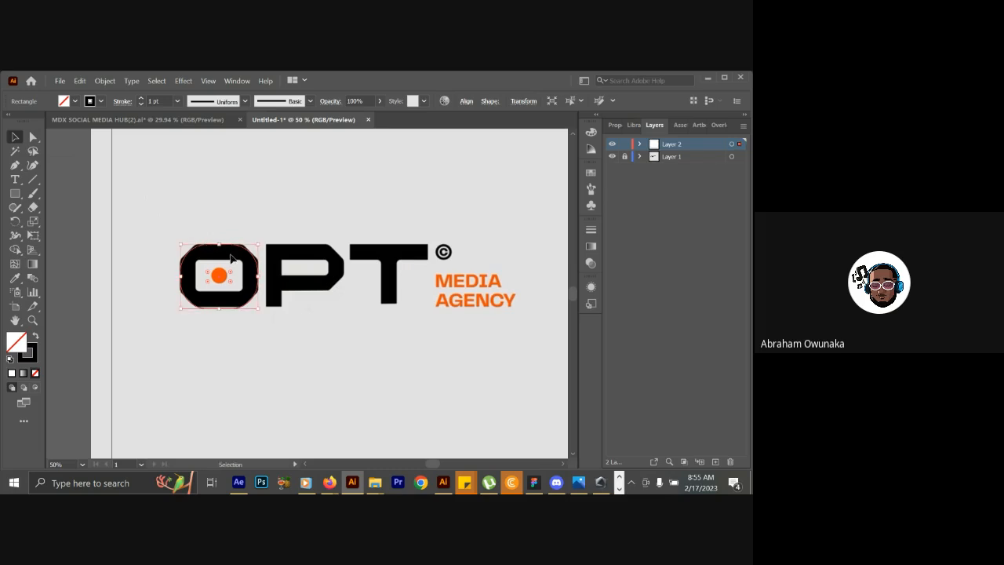
{"action": "mouse_move", "coordinate": [258, 308]}
{"action": "left_mouse_down"}
{"action": "mouse_move", "coordinate": [242, 296]}
{"action": "mouse_move", "coordinate": [247, 304]}
{"action": "left_mouse_up"}
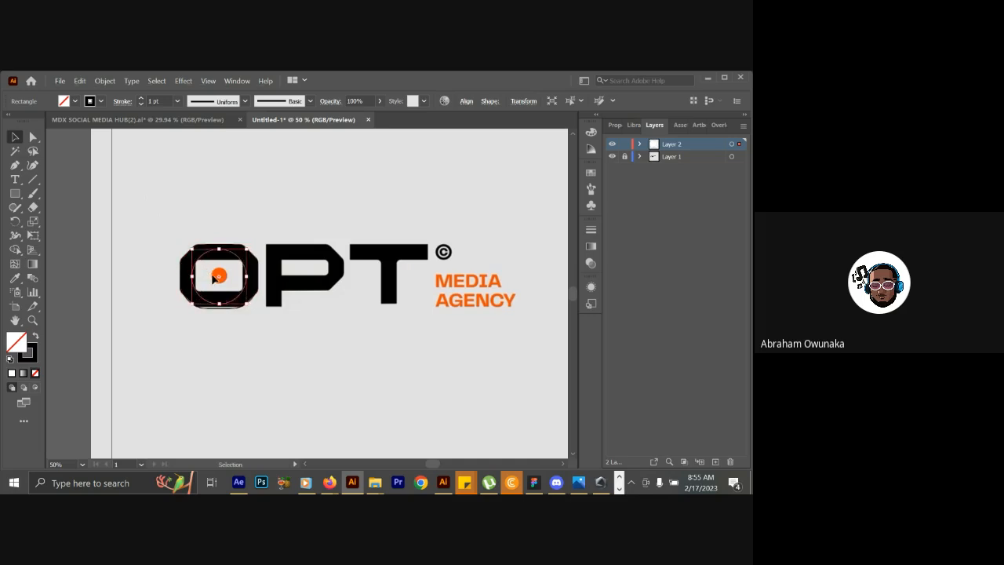
{"action": "left_click", "coordinate": [32, 137]}
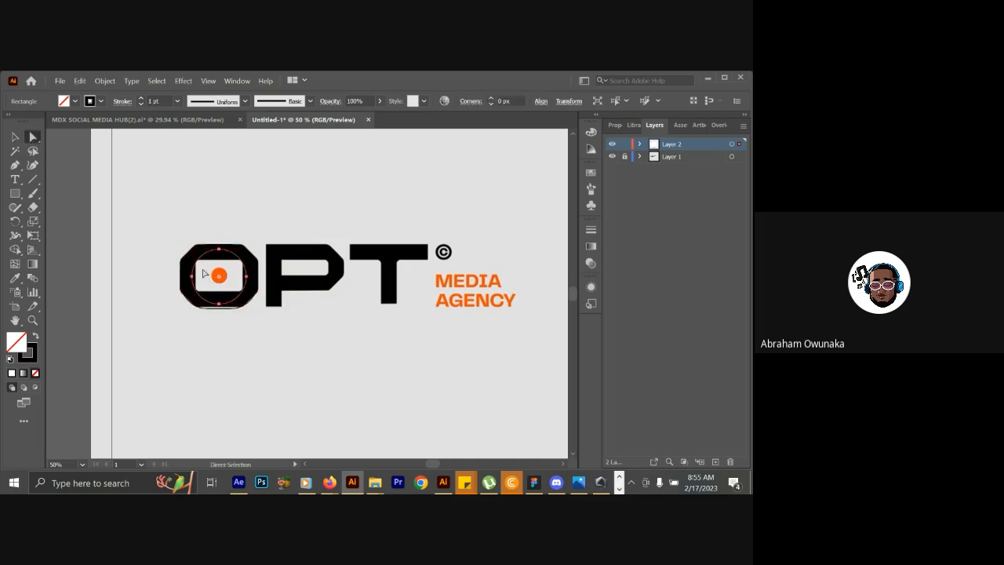
{"action": "left_click_drag", "start_coordinate": [218, 279], "coordinate": [246, 307]}
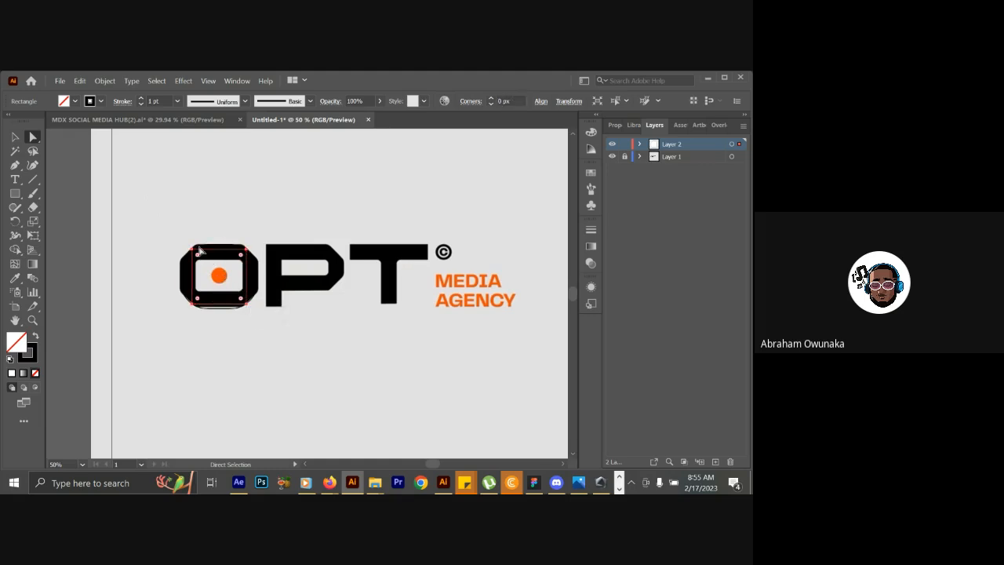
Resize the inner rectangle to match the opening of the letter O and slightly round its corners.
{"action": "left_click", "coordinate": [16, 137]}
{"action": "left_click_drag", "start_coordinate": [219, 249], "coordinate": [221, 260]}
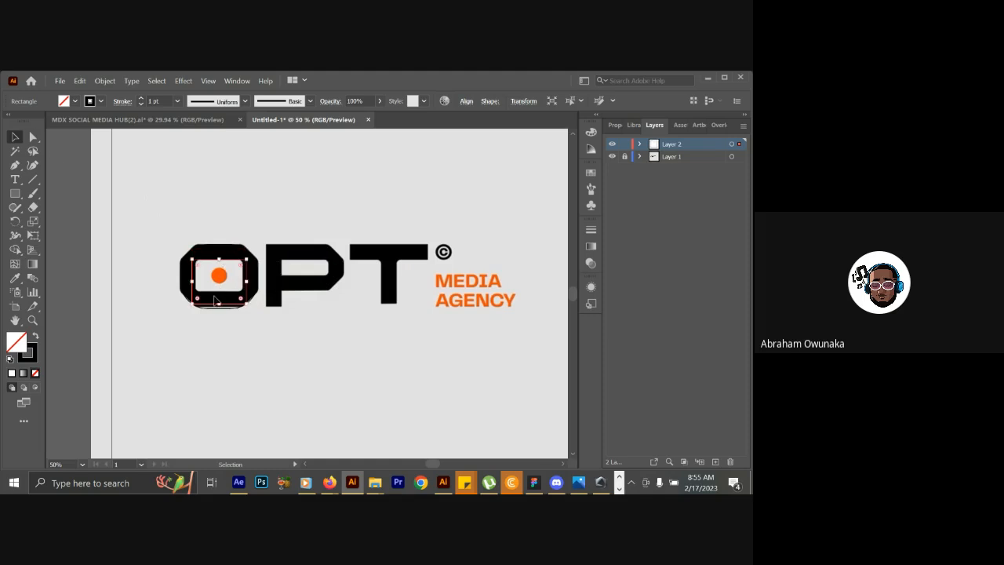
{"action": "left_click_drag", "start_coordinate": [220, 304], "coordinate": [244, 275]}
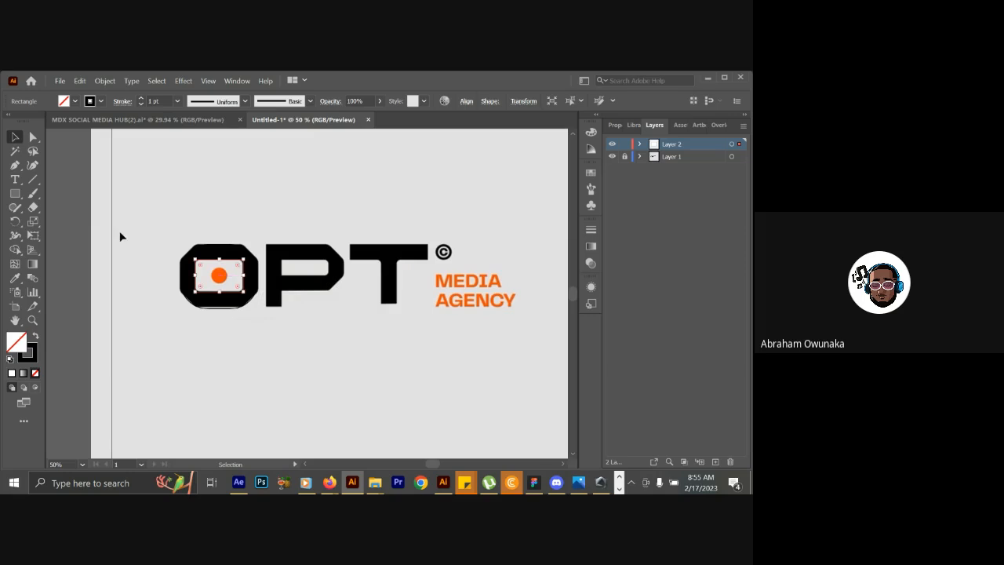
{"action": "left_click_drag", "start_coordinate": [201, 266], "coordinate": [201, 265]}
Draw a square outline around the orange dot inside the letter O and fully round its corners into a circle.
{"action": "left_click", "coordinate": [20, 195]}
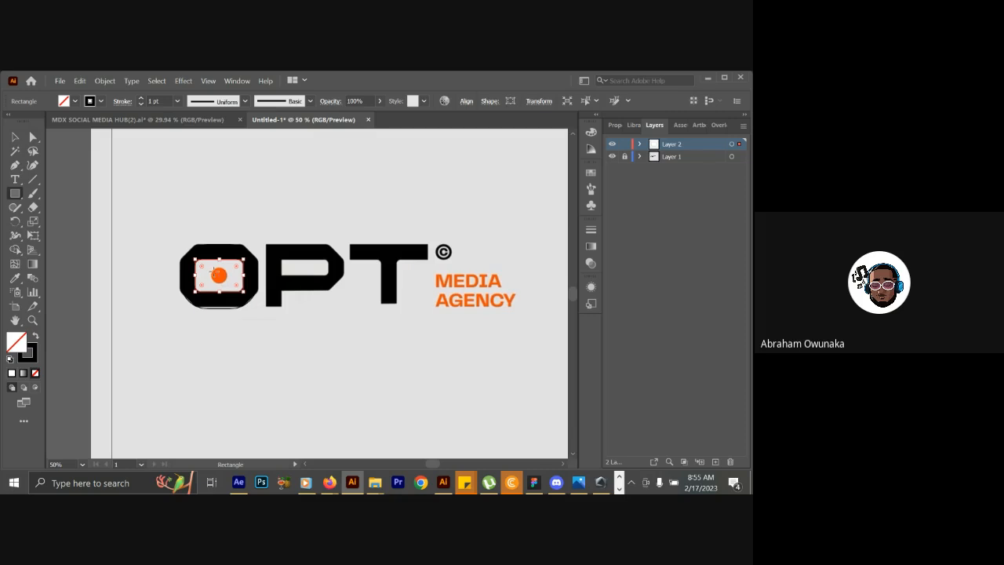
{"action": "left_click_drag", "start_coordinate": [212, 268], "coordinate": [228, 283]}
{"action": "left_click", "coordinate": [34, 137]}
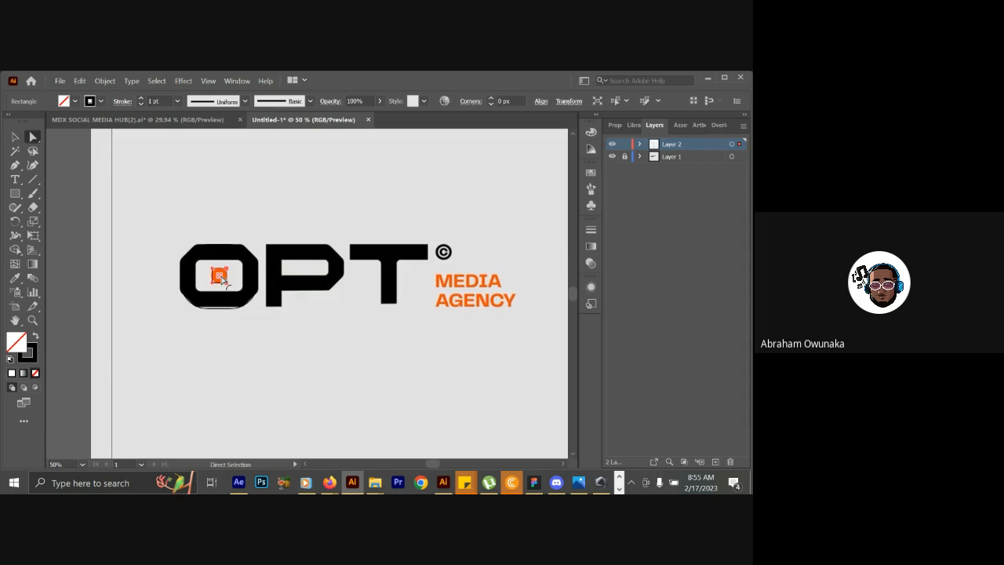
{"action": "left_click_drag", "start_coordinate": [221, 279], "coordinate": [157, 265]}
{"action": "left_click", "coordinate": [14, 137]}
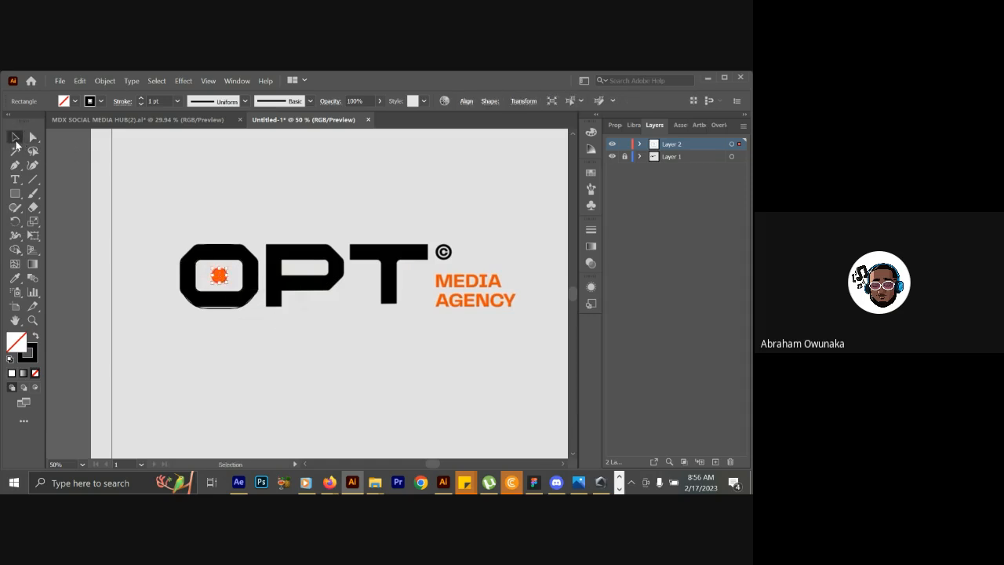
{"action": "left_click", "coordinate": [172, 223]}
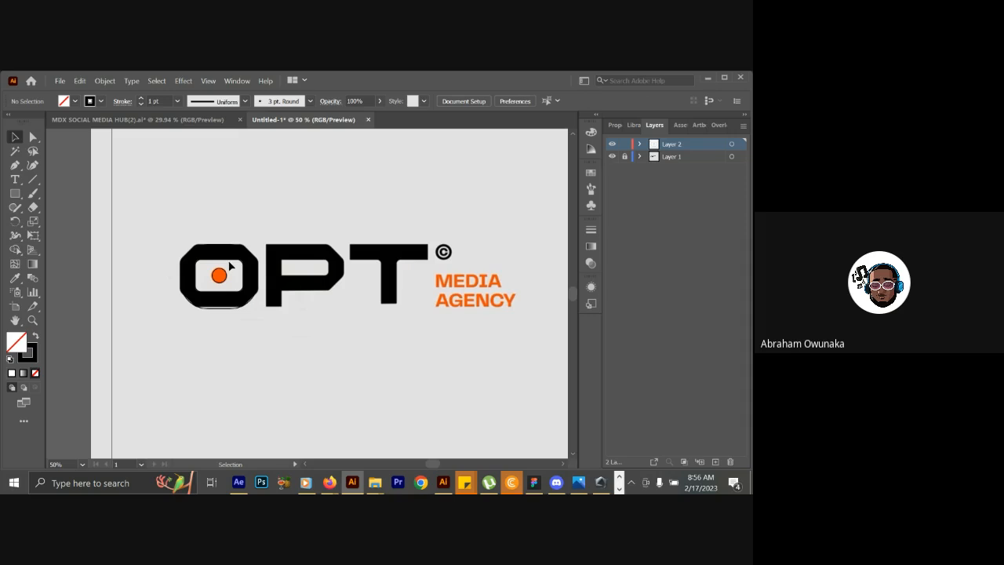
Add the text "PT" above the logo and scale it up to about 67 pt.
{"action": "left_click", "coordinate": [16, 180]}
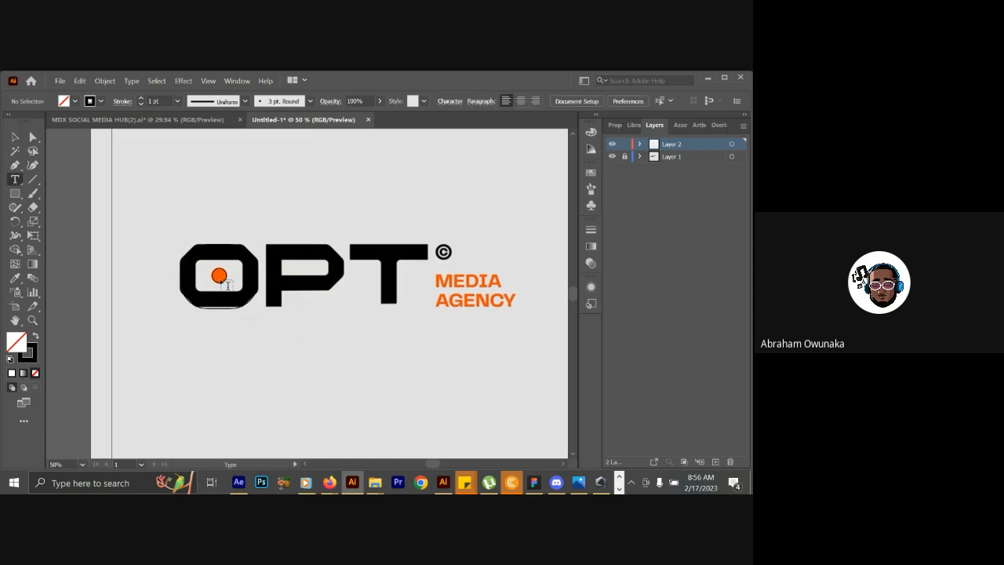
{"action": "left_click", "coordinate": [251, 181]}
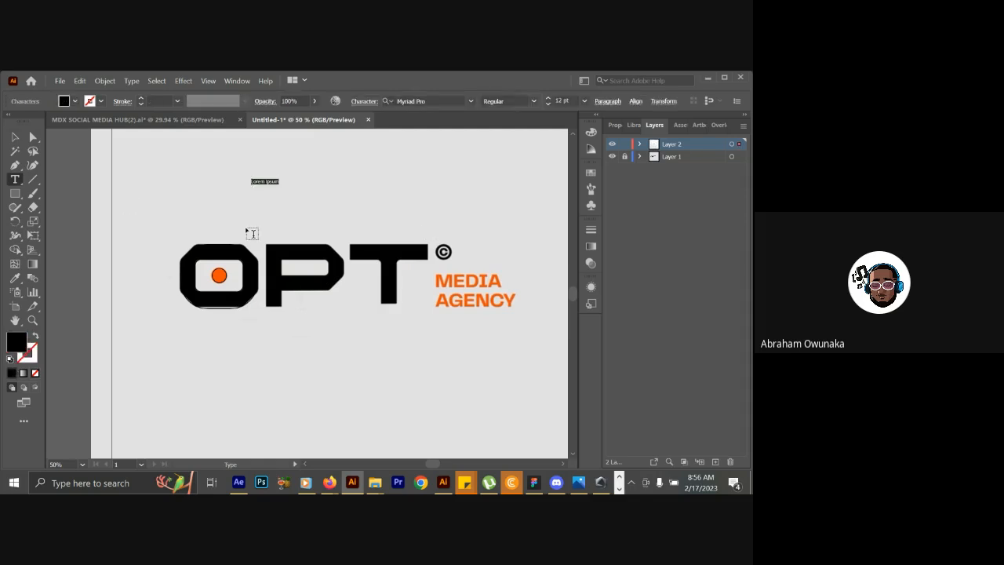
{"action": "key", "text": "BackSpace"}
{"action": "left_click", "coordinate": [15, 137]}
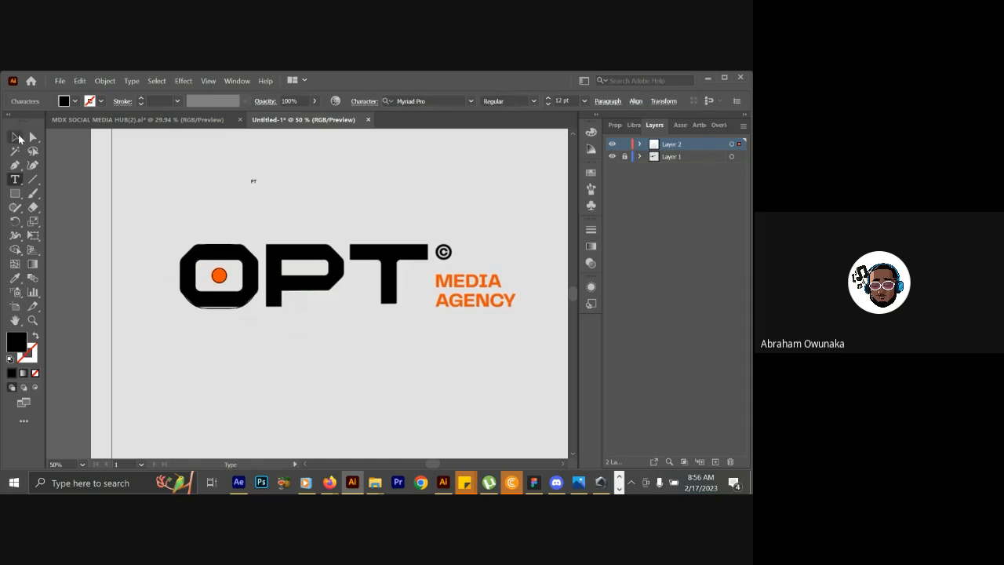
{"action": "left_click_drag", "start_coordinate": [255, 183], "coordinate": [315, 218]}
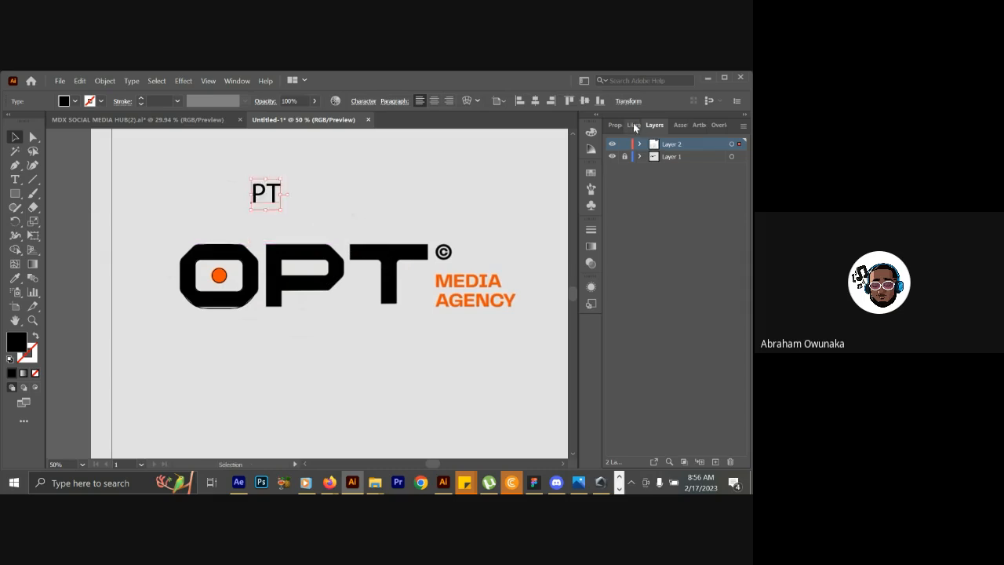
Show the character formatting options and move them clear of the artwork.
{"action": "left_click", "coordinate": [242, 81]}
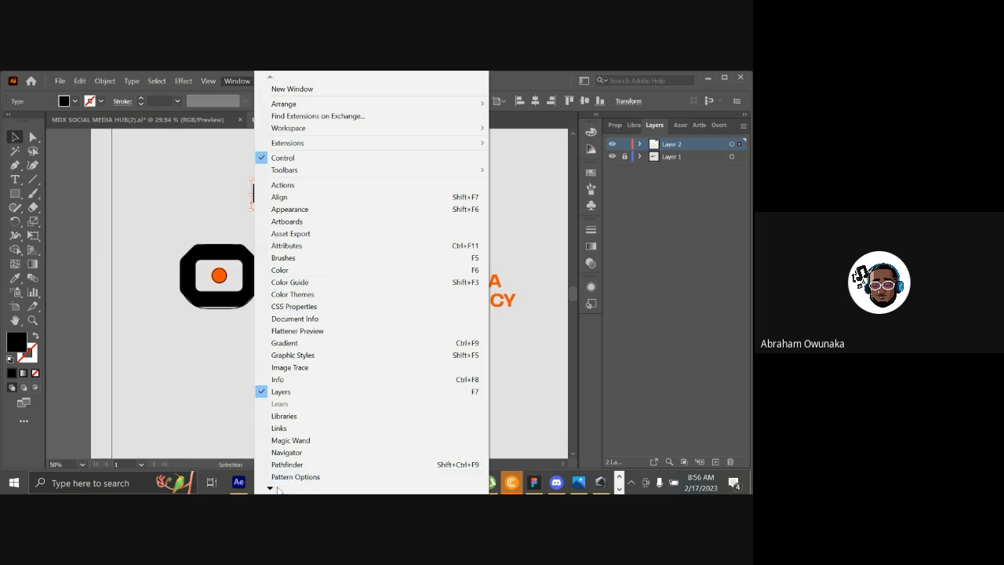
{"action": "mouse_move", "coordinate": [277, 488]}
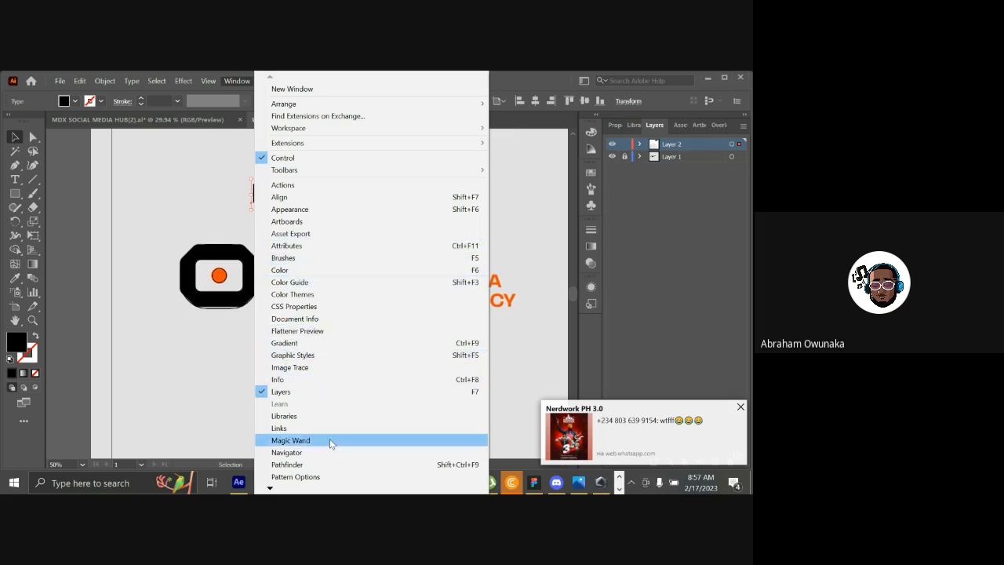
{"action": "left_click", "coordinate": [270, 488]}
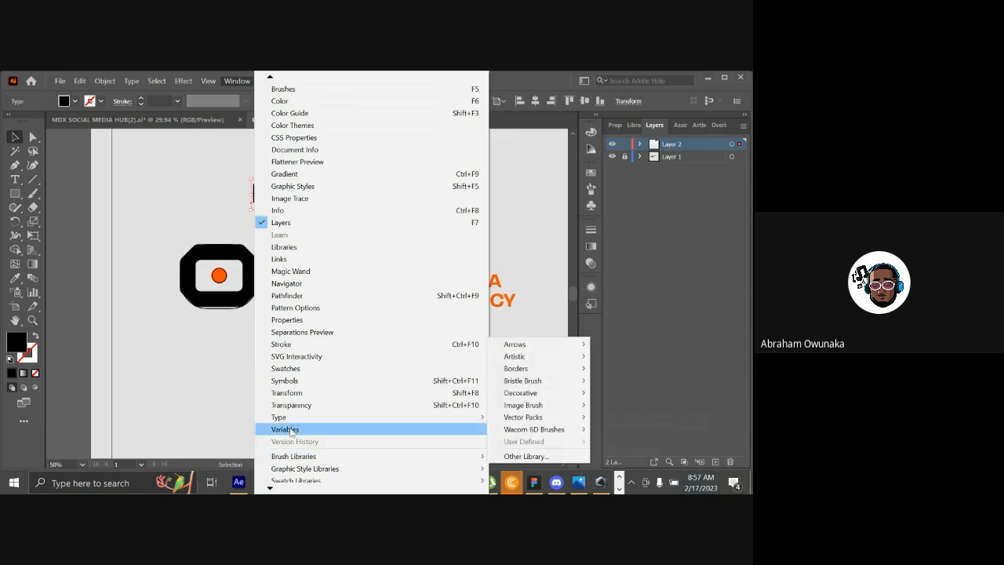
{"action": "mouse_move", "coordinate": [297, 420]}
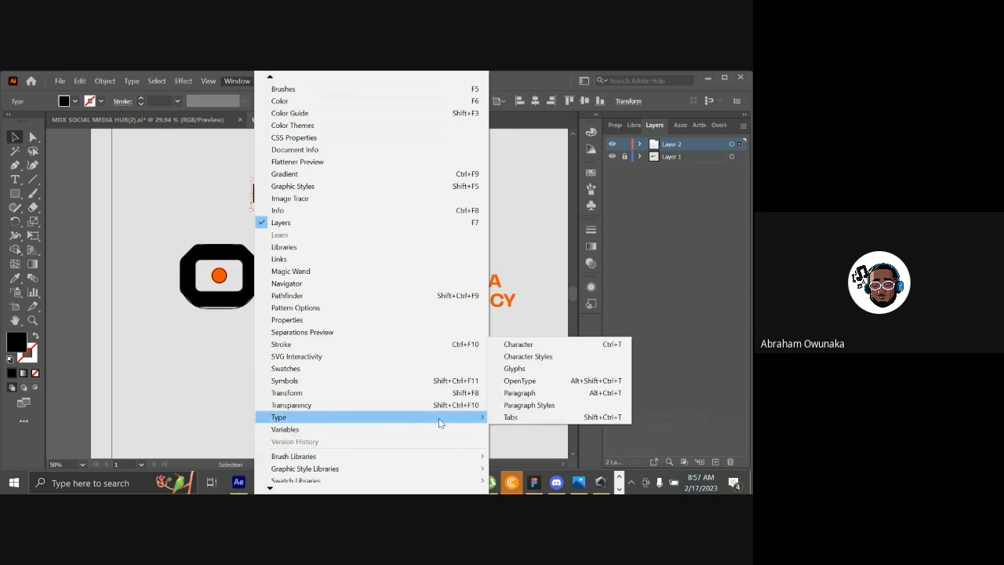
{"action": "left_click", "coordinate": [530, 344]}
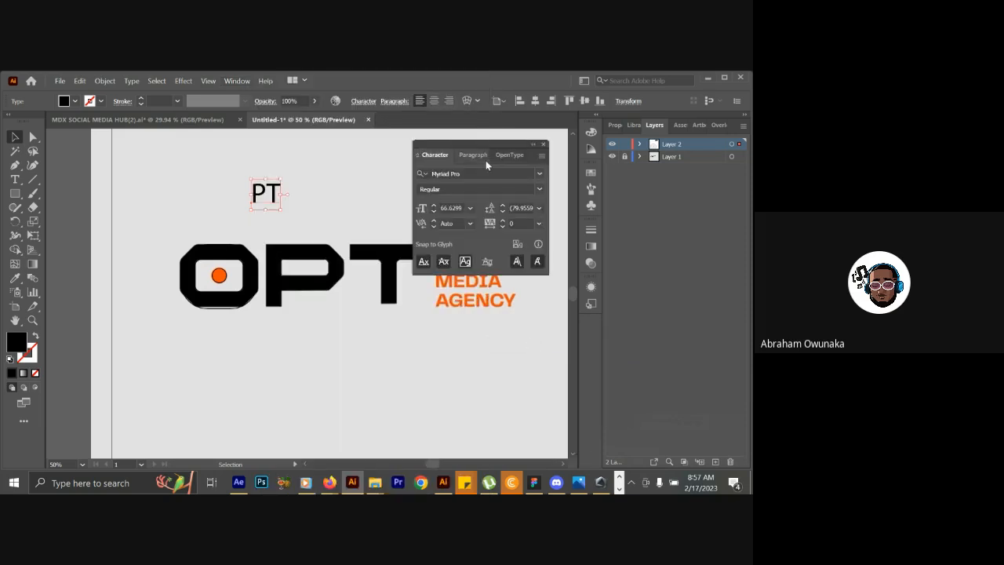
{"action": "left_click_drag", "start_coordinate": [477, 145], "coordinate": [648, 193]}
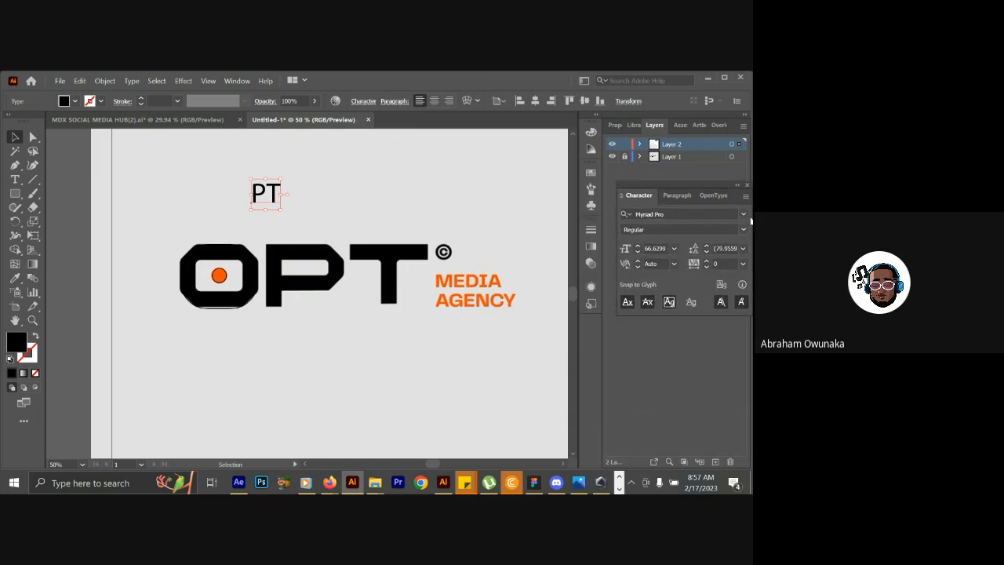
Preview different fonts on the PT text and try Agency FB.
{"action": "left_click", "coordinate": [743, 214]}
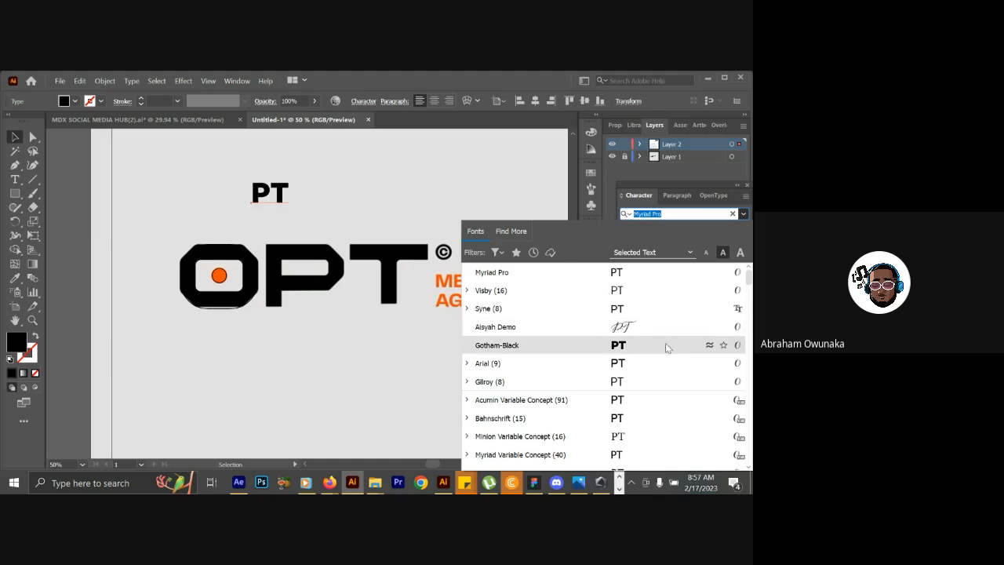
{"action": "key", "text": "Down"}
{"action": "key", "text": "Down"}
{"action": "key", "text": "Down"}
{"action": "key", "text": "Down"}
{"action": "key", "text": "Down"}
{"action": "key", "text": "Down"}
{"action": "key", "text": "Down"}
{"action": "key", "text": "Down"}
{"action": "key", "text": "Down"}
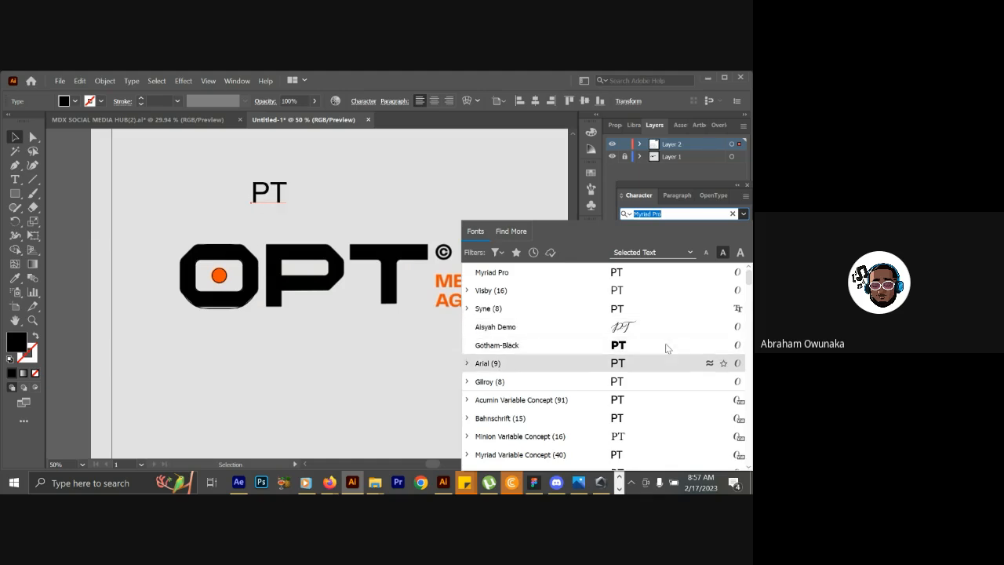
{"action": "key", "text": "Down"}
{"action": "key", "text": "Down"}
{"action": "key", "text": "Down"}
{"action": "key", "text": "Down"}
{"action": "key", "text": "Down"}
{"action": "key", "text": "Down"}
{"action": "key", "text": "Down"}
{"action": "key", "text": "Down"}
{"action": "key", "text": "Down"}
{"action": "key", "text": "Down"}
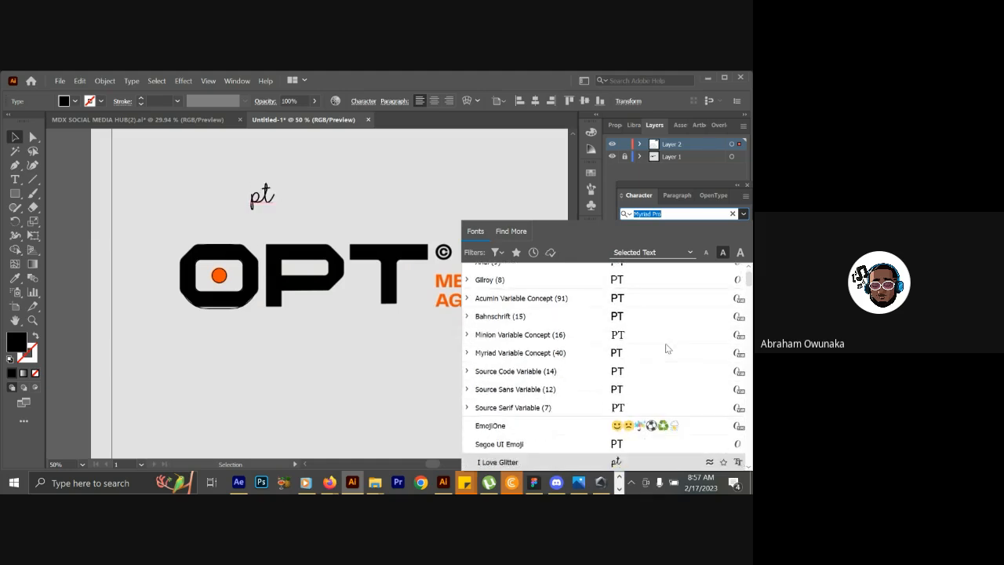
{"action": "key", "text": "Down"}
{"action": "key", "text": "Down"}
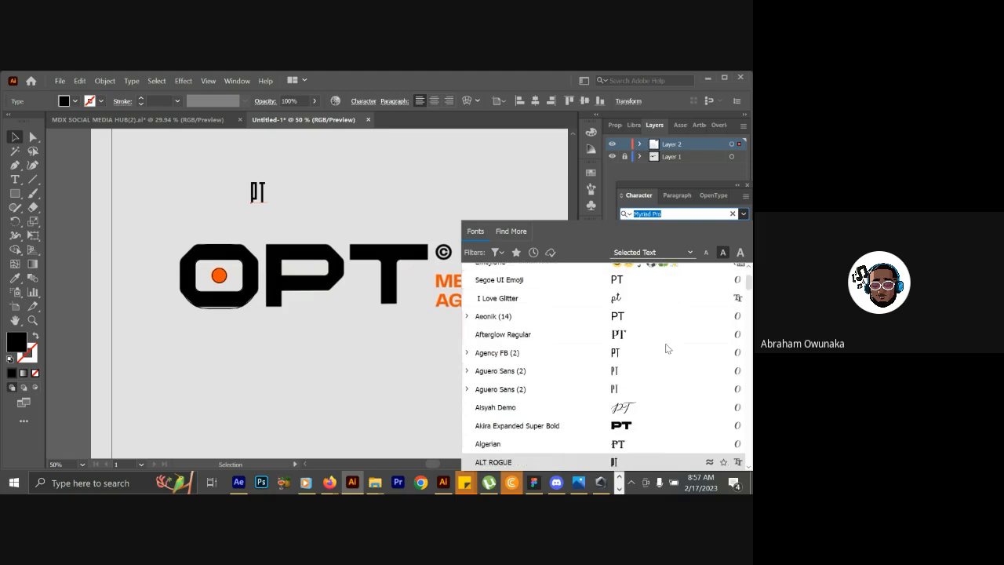
{"action": "key", "text": "Up"}
{"action": "key", "text": "Up"}
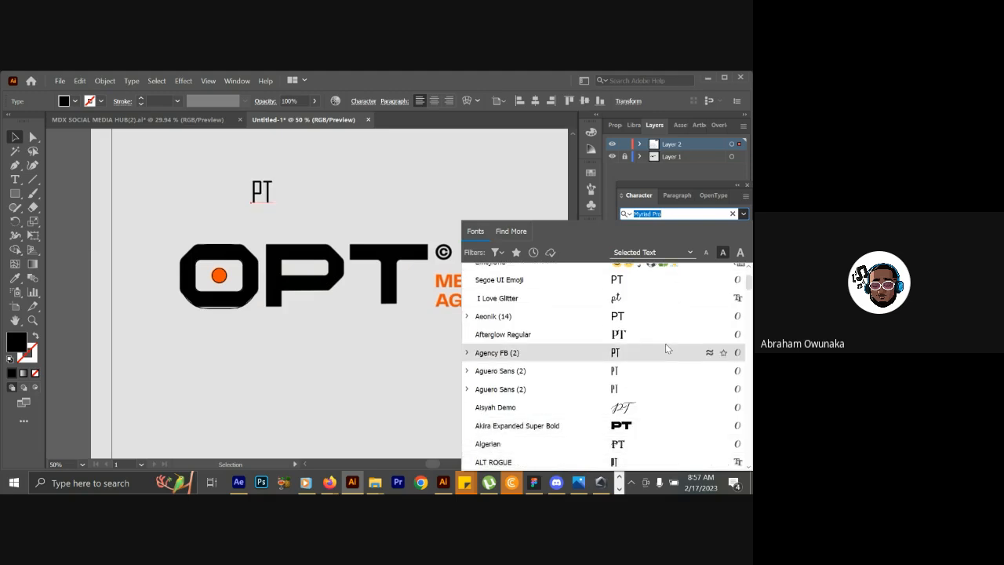
{"action": "left_click", "coordinate": [666, 351]}
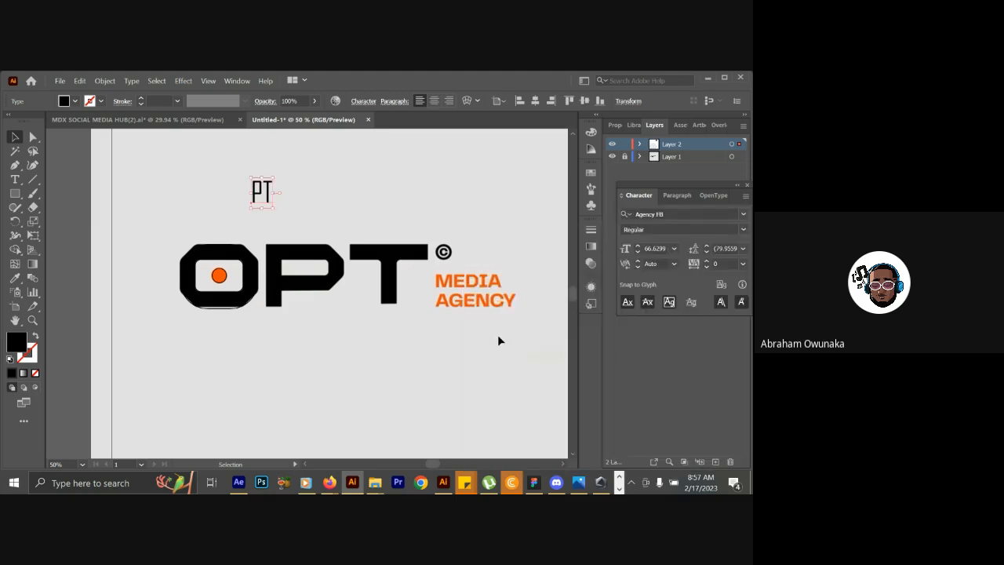
Set the font of the PT text to Akira Expanded Super Bold.
{"action": "left_click", "coordinate": [743, 214]}
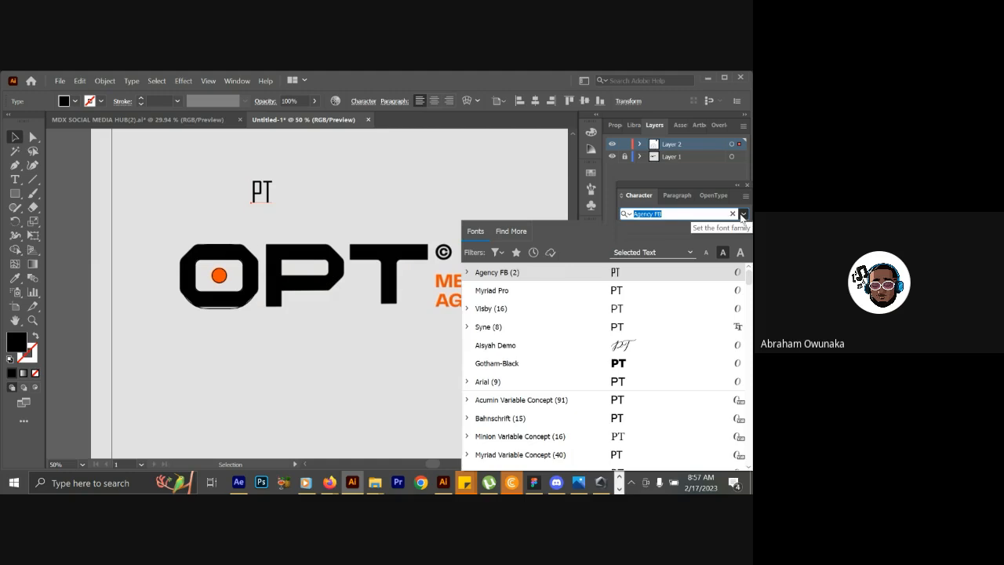
{"action": "key", "text": "Down"}
{"action": "key", "text": "Down"}
{"action": "key", "text": "Down"}
{"action": "key", "text": "Down"}
{"action": "key", "text": "Down"}
{"action": "key", "text": "Down"}
{"action": "key", "text": "Down"}
{"action": "key", "text": "Up"}
{"action": "key", "text": "Up"}
{"action": "key", "text": "Down"}
{"action": "key", "text": "Down"}
{"action": "key", "text": "Down"}
{"action": "key", "text": "Down"}
{"action": "key", "text": "Down"}
{"action": "key", "text": "Down"}
{"action": "key", "text": "Down"}
{"action": "key", "text": "Down"}
{"action": "key", "text": "Down"}
{"action": "key", "text": "Down"}
{"action": "key", "text": "Down"}
{"action": "key", "text": "Down"}
{"action": "key", "text": "Down"}
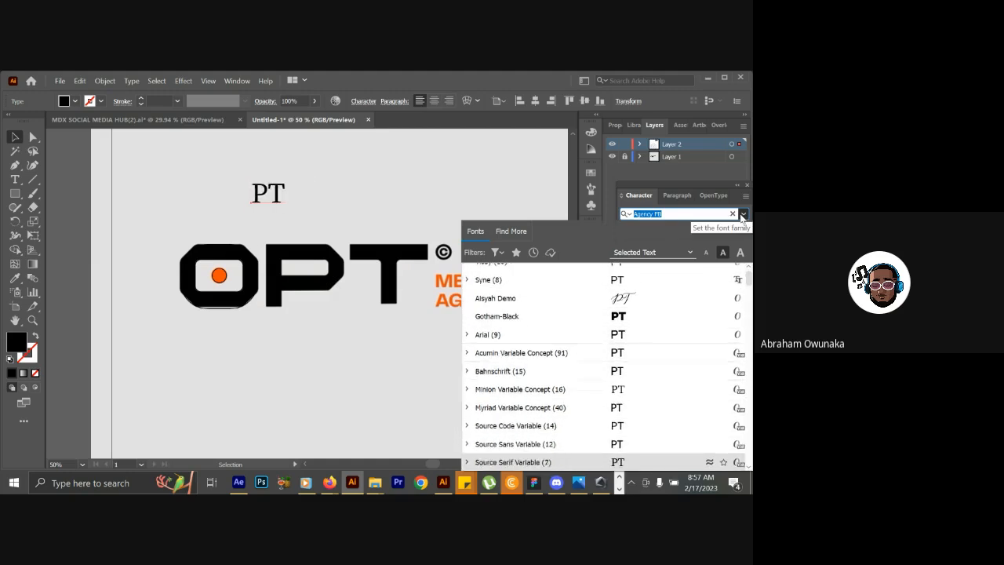
{"action": "key", "text": "Down"}
{"action": "key", "text": "Down"}
{"action": "key", "text": "Down"}
{"action": "key", "text": "Down"}
{"action": "key", "text": "Down"}
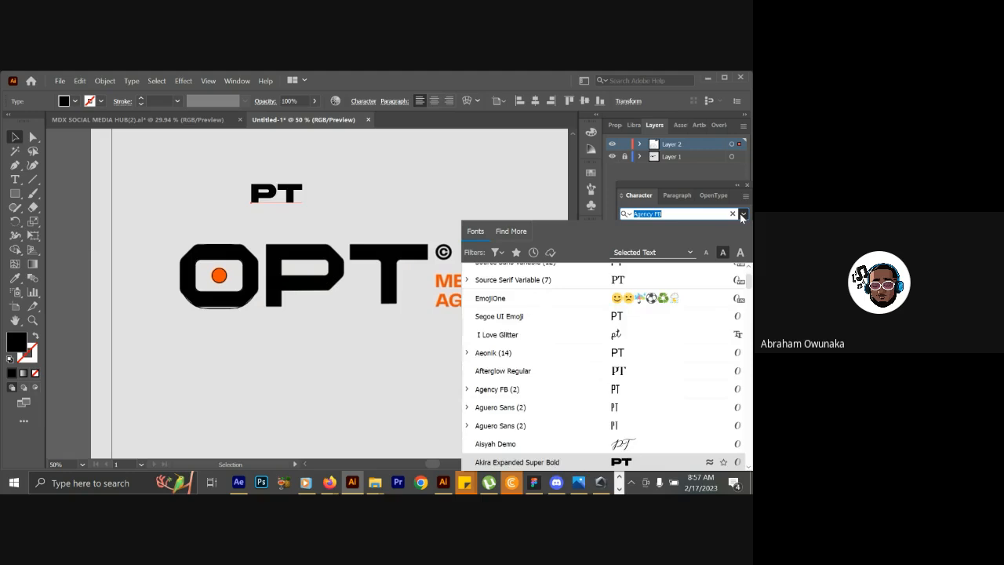
{"action": "key", "text": "Return"}
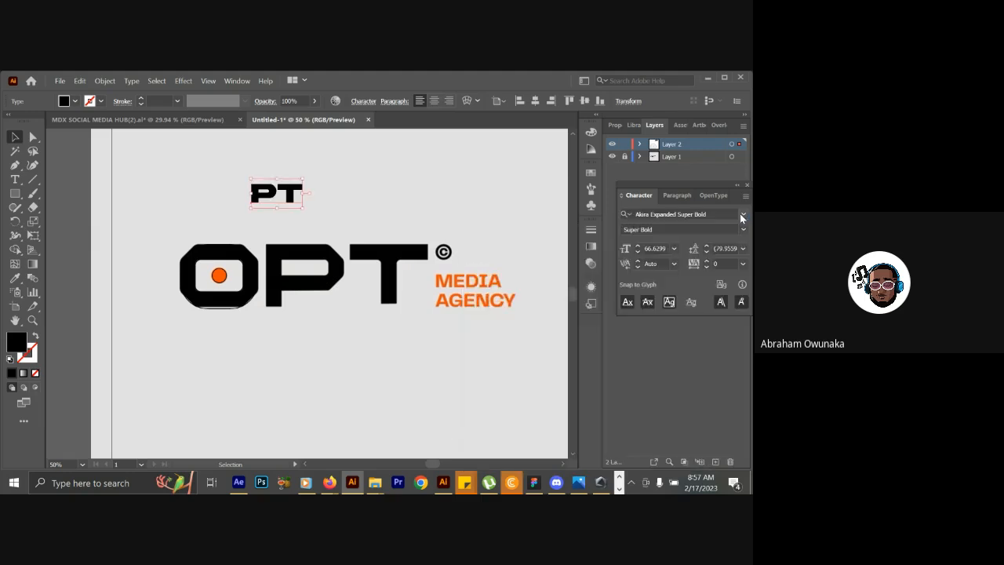
Enlarge the PT text to about 203 pt over the logo's P and T, and place a copy below the logo.
{"action": "left_click_drag", "start_coordinate": [295, 200], "coordinate": [424, 329]}
{"action": "left_click_drag", "start_coordinate": [292, 299], "coordinate": [292, 285]}
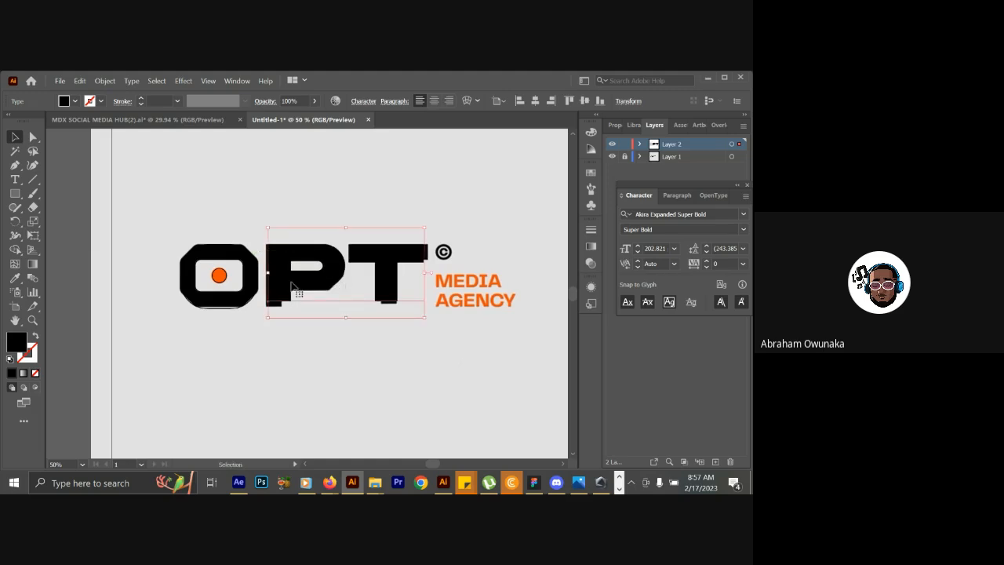
{"action": "left_click_drag", "start_coordinate": [290, 286], "coordinate": [384, 365]}
Replace the wording of the copied PT text with "MEDIA AGENCY" on two lines.
{"action": "key", "text": "t"}
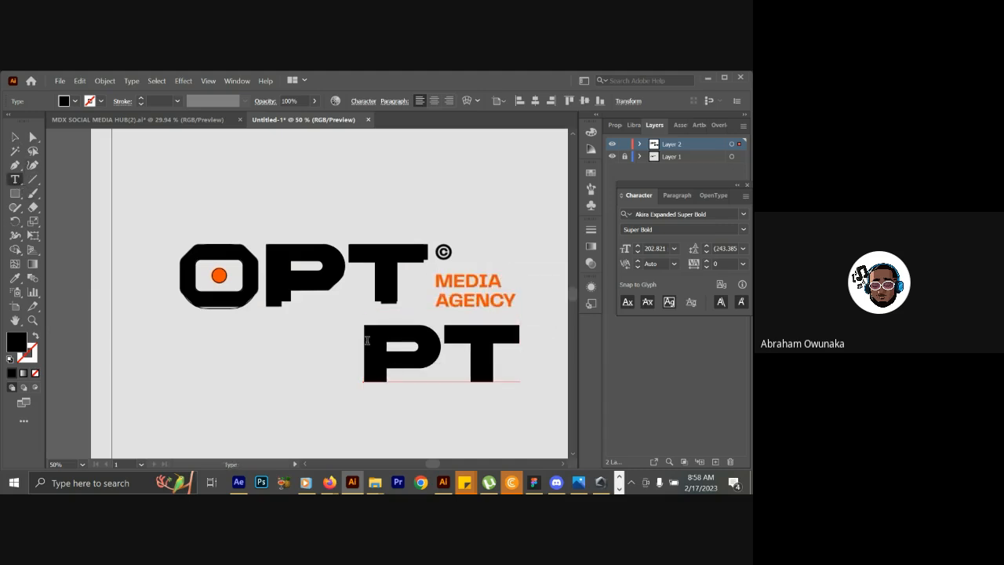
{"action": "double_click", "coordinate": [366, 327]}
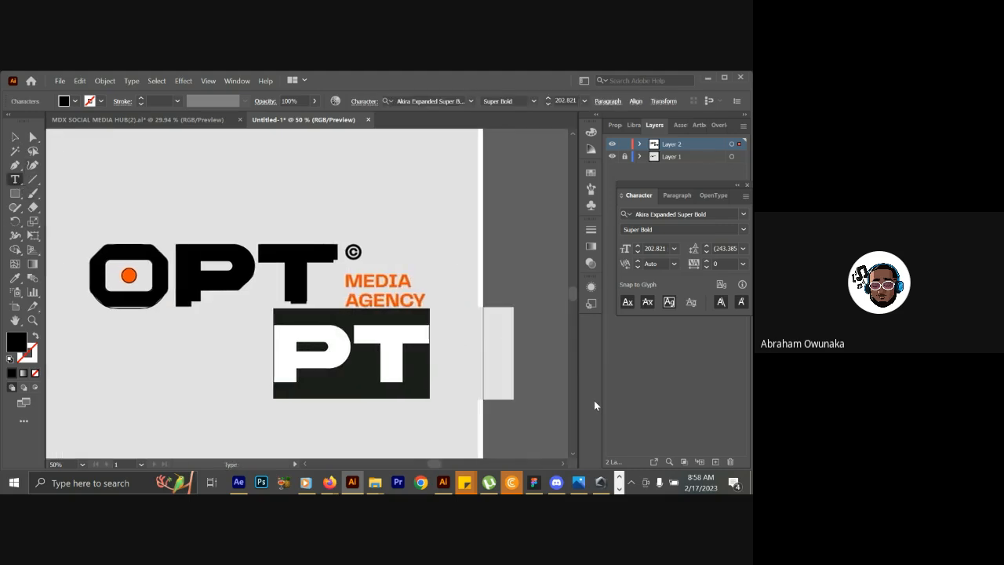
{"action": "type", "text": "M"}
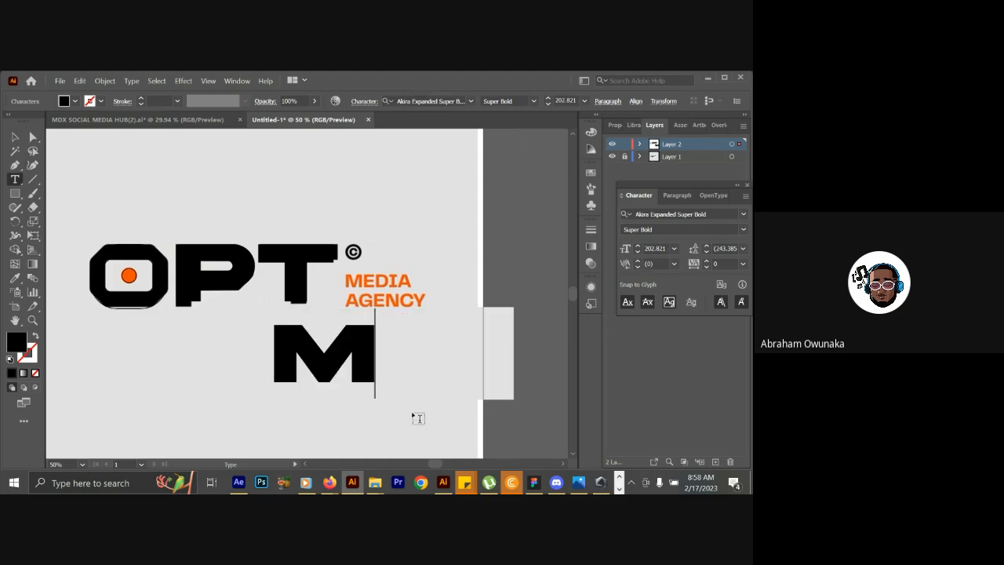
{"action": "type", "text": "E"}
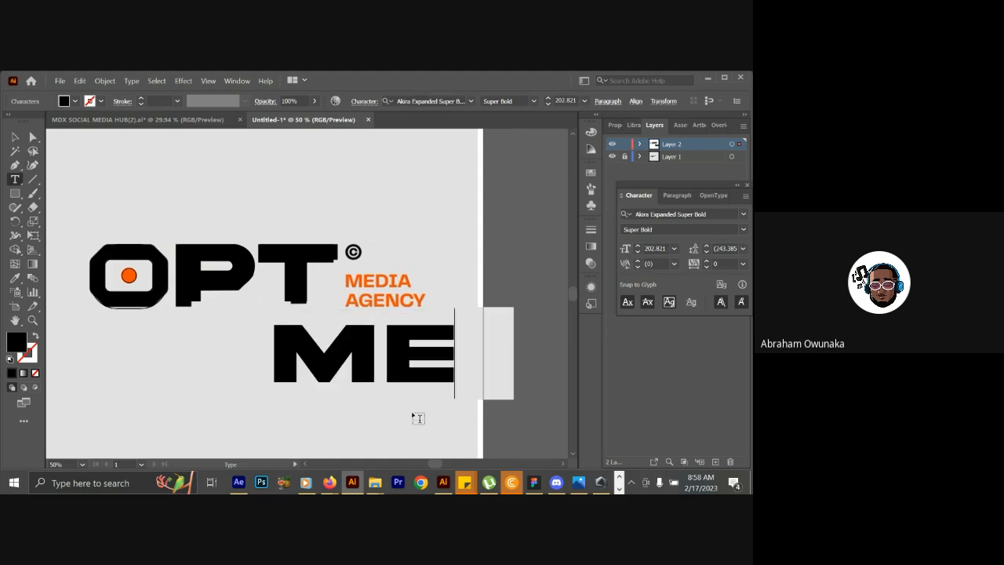
{"action": "type", "text": "DI"}
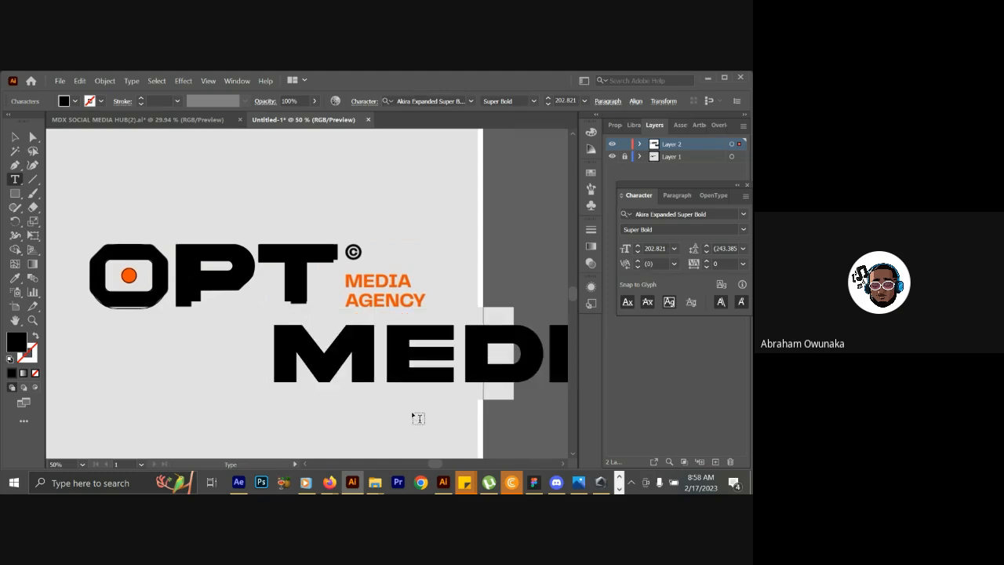
{"action": "key", "text": "Return"}
{"action": "type", "text": "AGEN"}
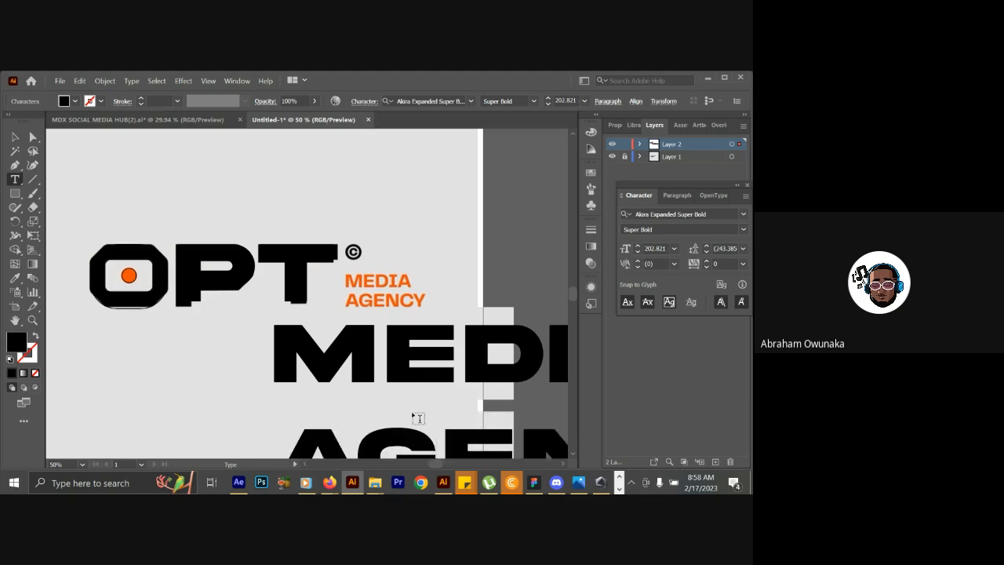
{"action": "key", "text": "Escape"}
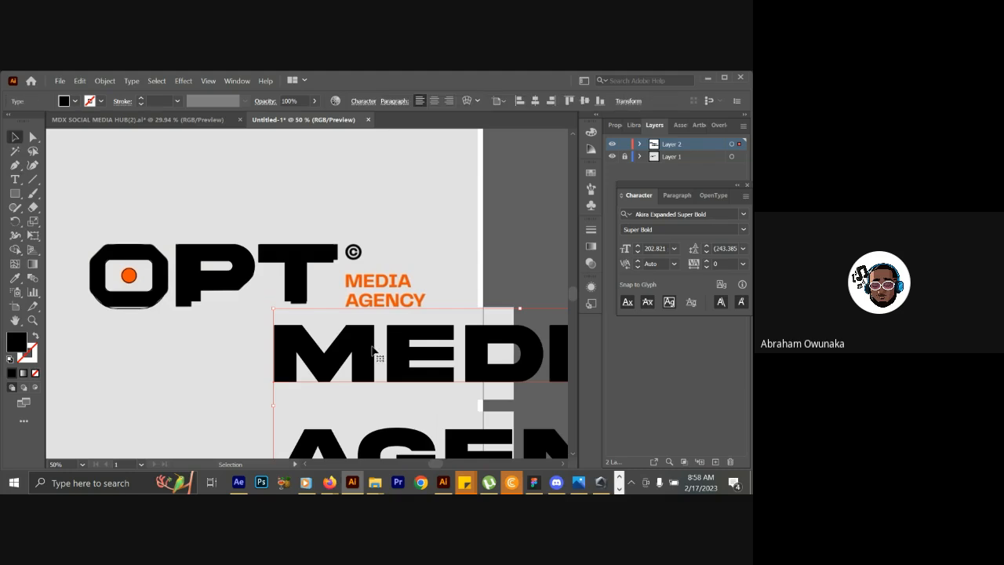
Move the MEDIA AGENCY text over the reference's orange tagline and shrink it to about 28 pt.
{"action": "left_click_drag", "start_coordinate": [372, 349], "coordinate": [248, 342]}
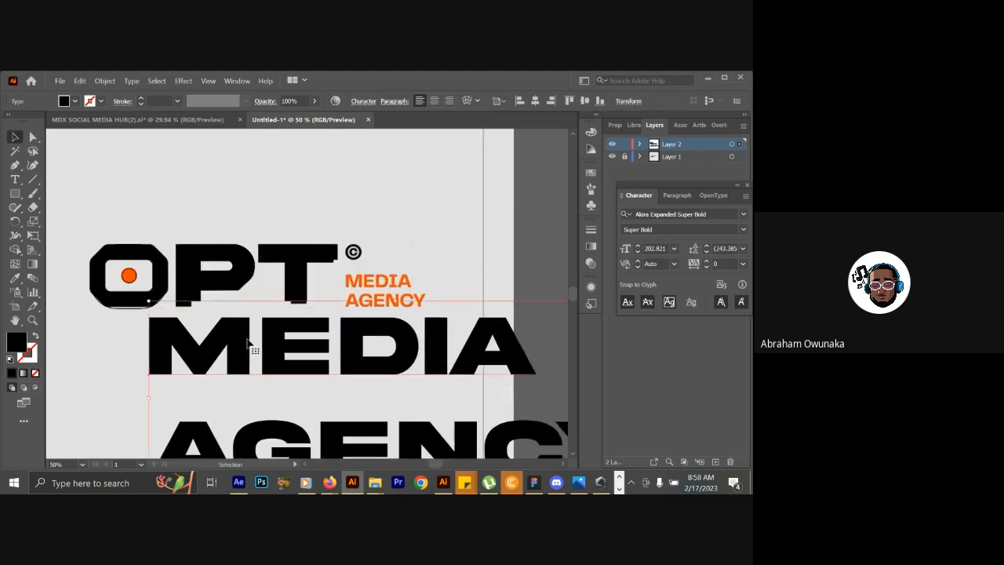
{"action": "left_click_drag", "start_coordinate": [419, 359], "coordinate": [334, 256]}
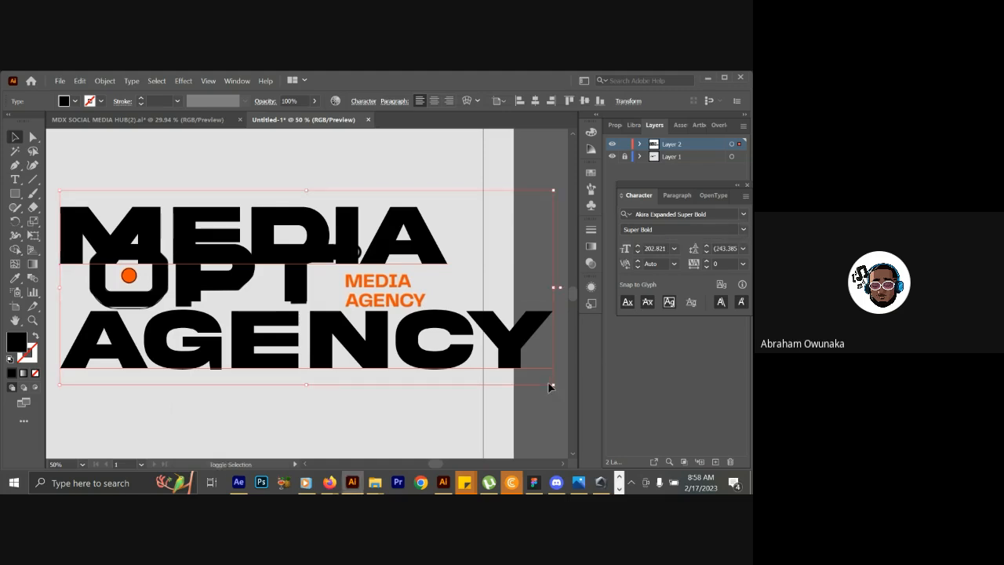
{"action": "left_click_drag", "start_coordinate": [553, 385], "coordinate": [387, 292]}
Preview other fonts for the MEDIA AGENCY text and look for fonts similar to Acumin Variable Concept.
{"action": "left_click", "coordinate": [743, 229]}
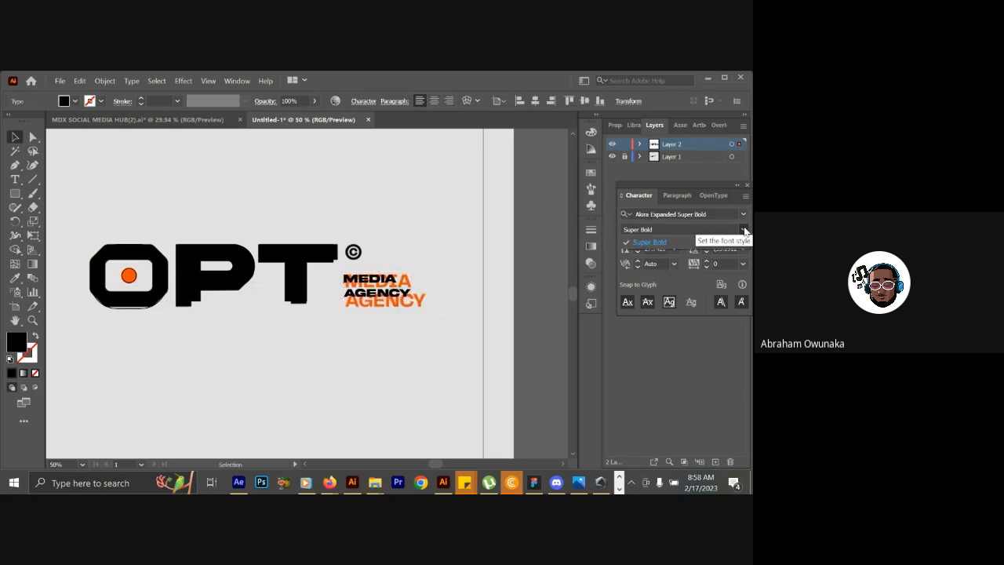
{"action": "left_click", "coordinate": [744, 214]}
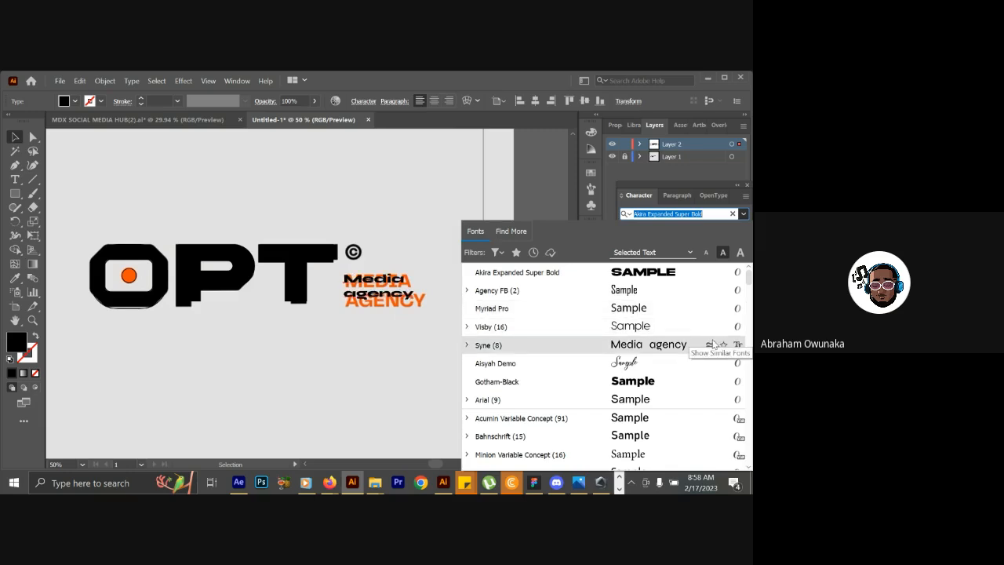
{"action": "left_click", "coordinate": [710, 417]}
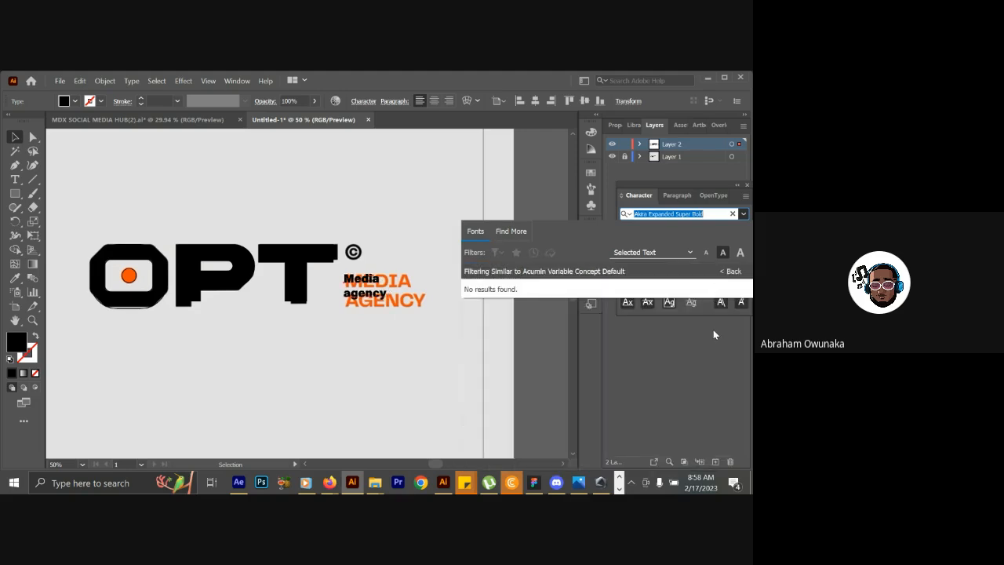
{"action": "key", "text": "Return"}
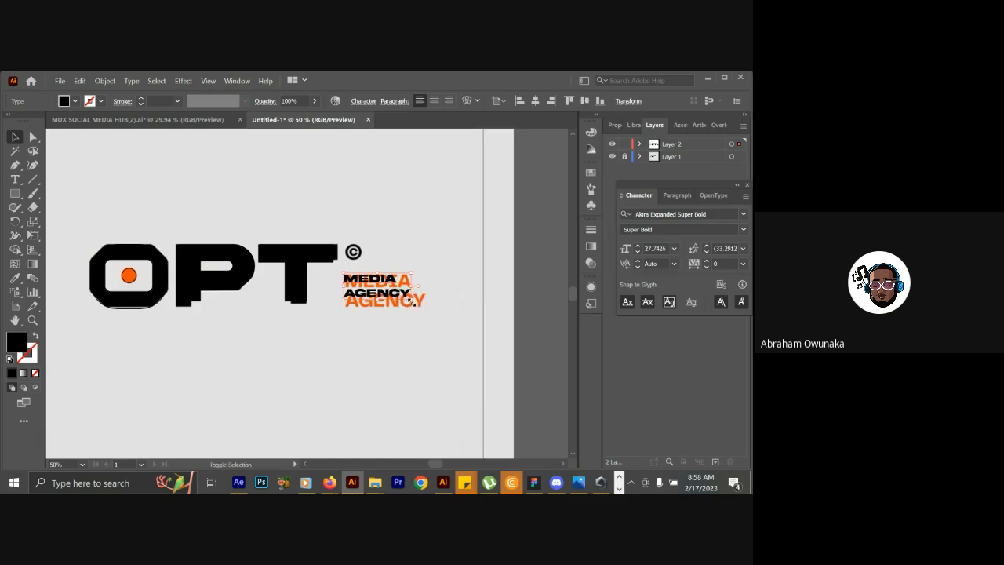
Enlarge the MEDIA AGENCY text to about 38 pt and compare it with the reference by toggling Layer 1's visibility.
{"action": "left_click_drag", "start_coordinate": [413, 299], "coordinate": [438, 322]}
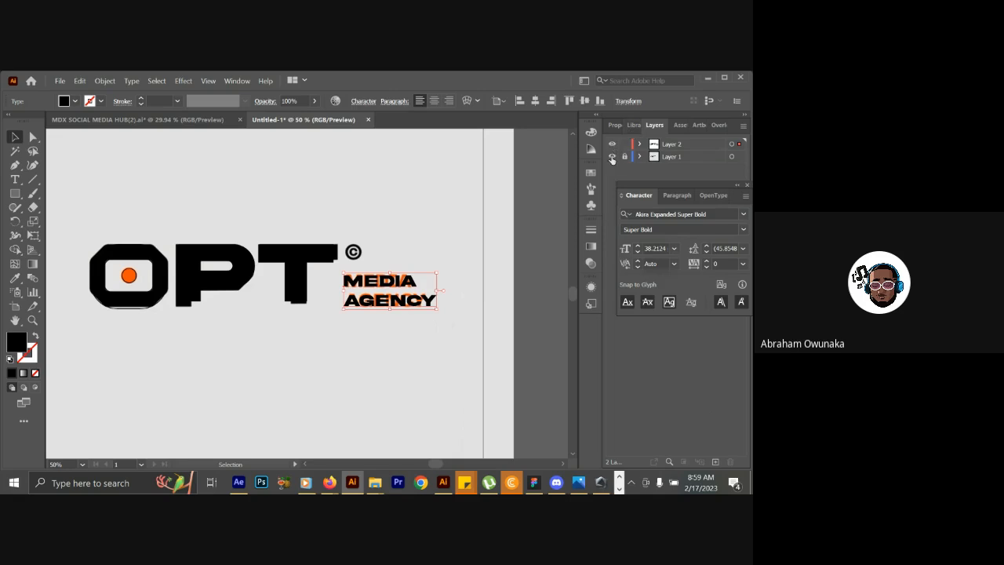
{"action": "left_click", "coordinate": [611, 157], "text": "ctrl"}
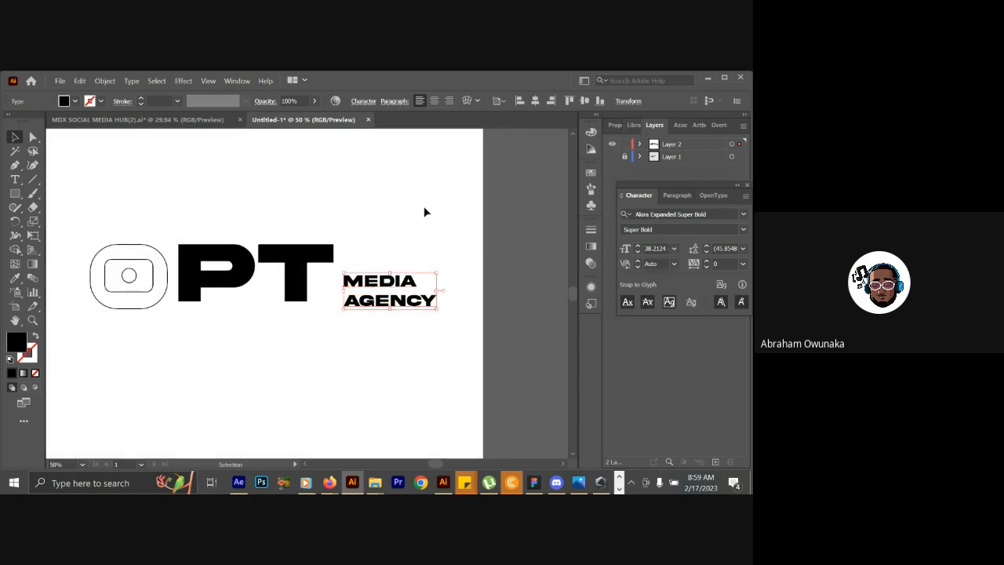
{"action": "left_click", "coordinate": [612, 157], "text": "ctrl"}
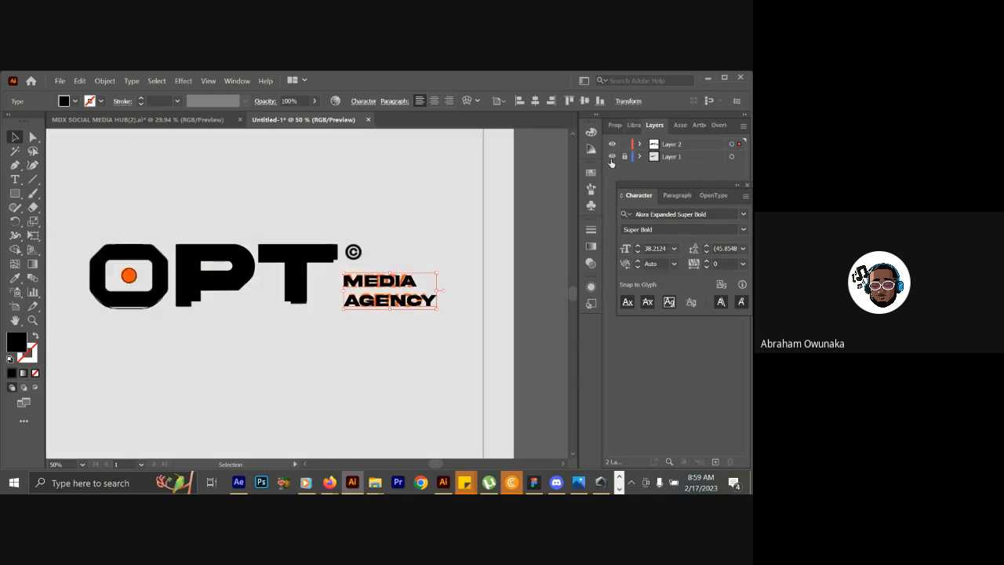
{"action": "left_click", "coordinate": [612, 157], "text": "ctrl"}
{"action": "left_click", "coordinate": [612, 157], "text": "ctrl"}
{"action": "left_click", "coordinate": [612, 157], "text": "ctrl"}
{"action": "left_click", "coordinate": [612, 157], "text": "ctrl"}
{"action": "left_click", "coordinate": [611, 157], "text": "ctrl"}
{"action": "left_click", "coordinate": [612, 157], "text": "ctrl"}
{"action": "left_click", "coordinate": [612, 157], "text": "ctrl"}
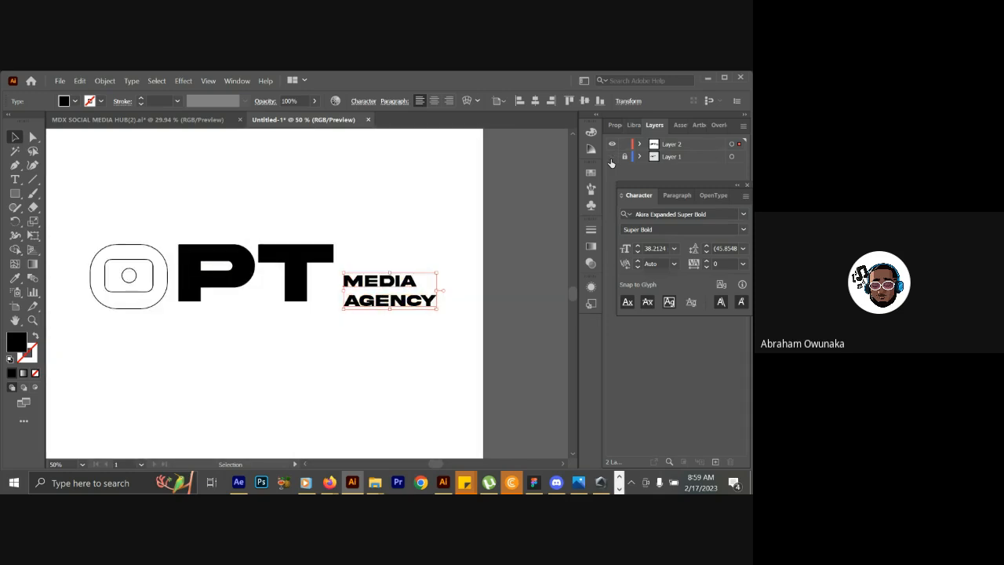
{"action": "left_click", "coordinate": [611, 157], "text": "ctrl"}
{"action": "left_click", "coordinate": [611, 158], "text": "ctrl"}
Swap the fill and stroke of the O's outer rounded shape and swap them back.
{"action": "left_click", "coordinate": [160, 253]}
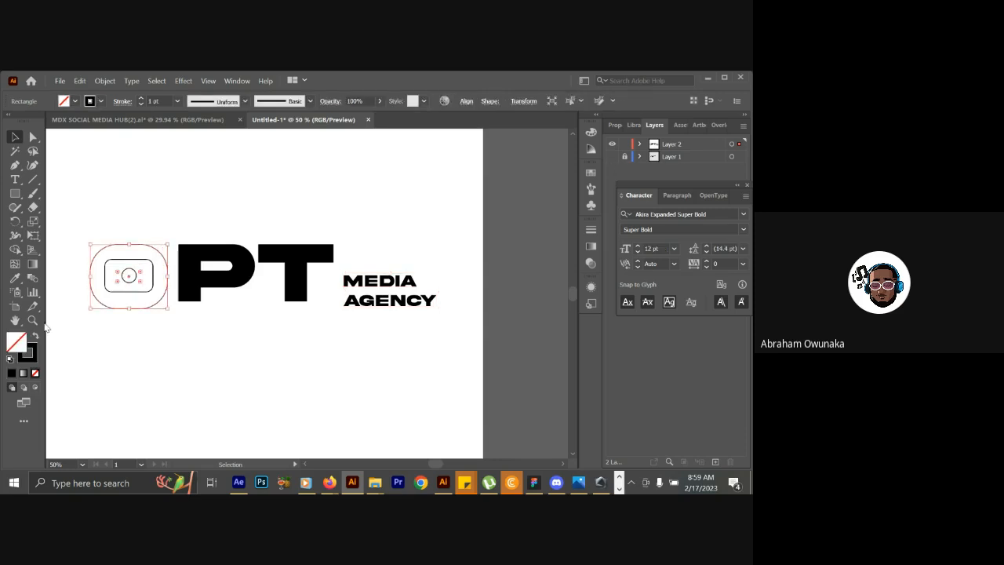
{"action": "left_click", "coordinate": [35, 335]}
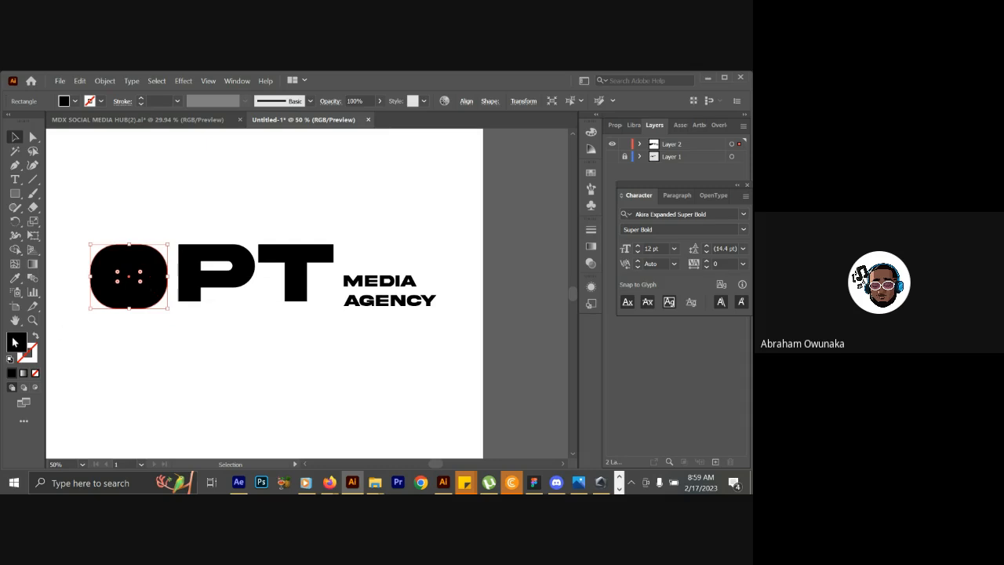
{"action": "left_click", "coordinate": [34, 337]}
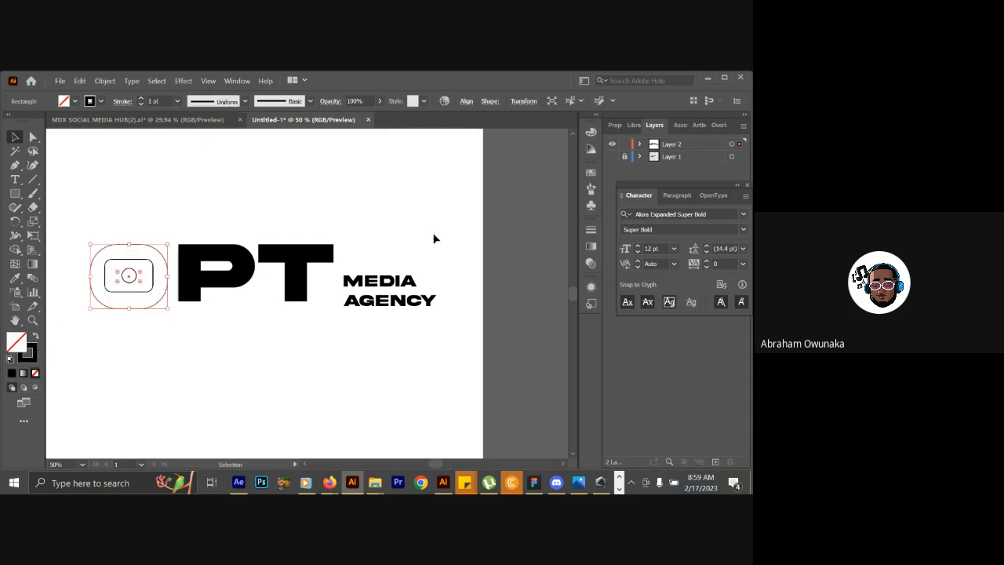
Show Layer 1, shrink the O's outer rounded shape and centre it on the reference O's ring.
{"action": "left_click", "coordinate": [612, 156]}
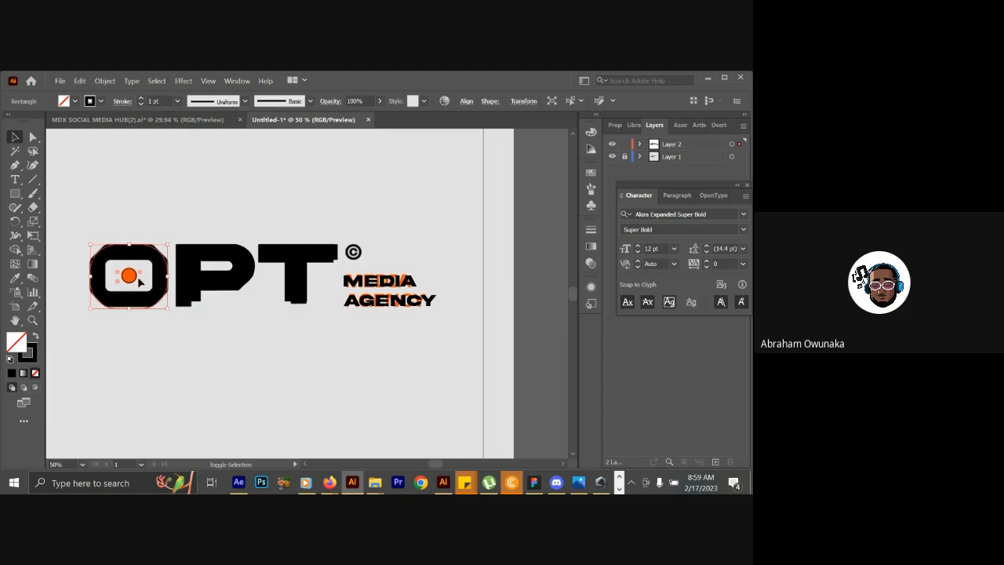
{"action": "left_click_drag", "start_coordinate": [168, 310], "coordinate": [168, 308]}
{"action": "left_click_drag", "start_coordinate": [168, 311], "coordinate": [155, 296]}
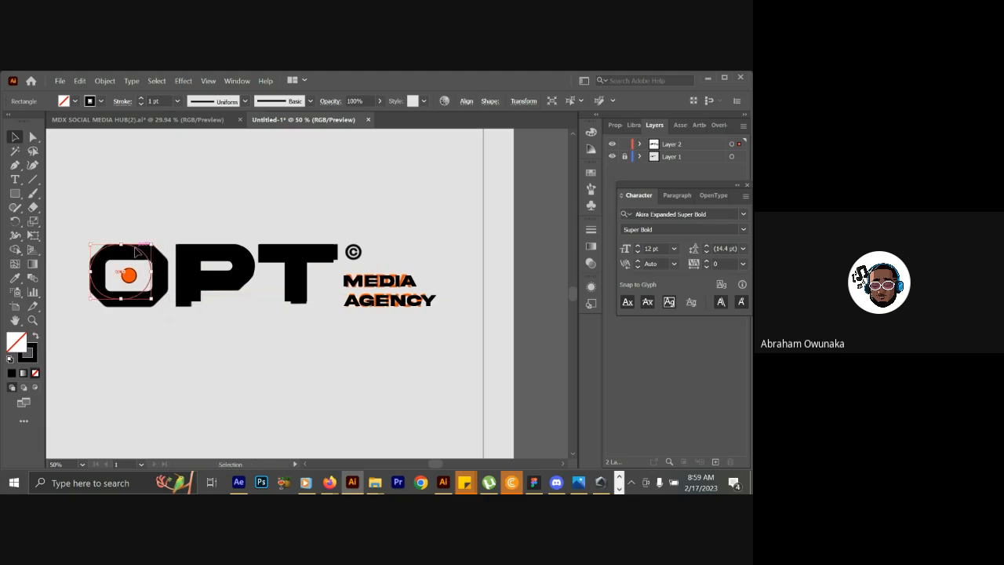
{"action": "mouse_move", "coordinate": [138, 252]}
{"action": "left_mouse_down"}
{"action": "mouse_move", "coordinate": [148, 264]}
{"action": "mouse_move", "coordinate": [130, 250]}
{"action": "left_mouse_up"}
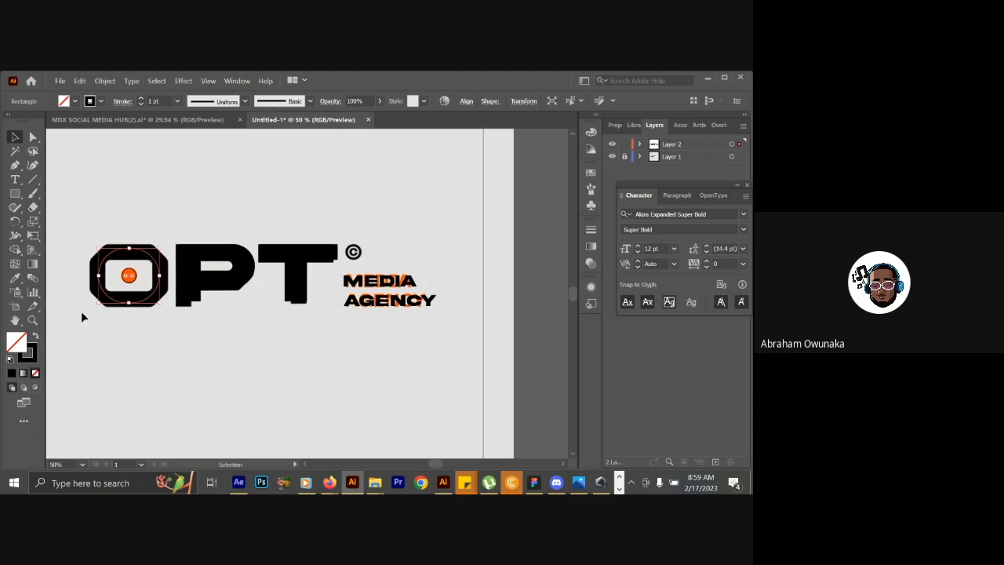
Dock the character settings and set the stroke weight of the O's outer rounded shape to 50 pt.
{"action": "left_click", "coordinate": [615, 125]}
{"action": "left_click_drag", "start_coordinate": [712, 186], "coordinate": [719, 125]}
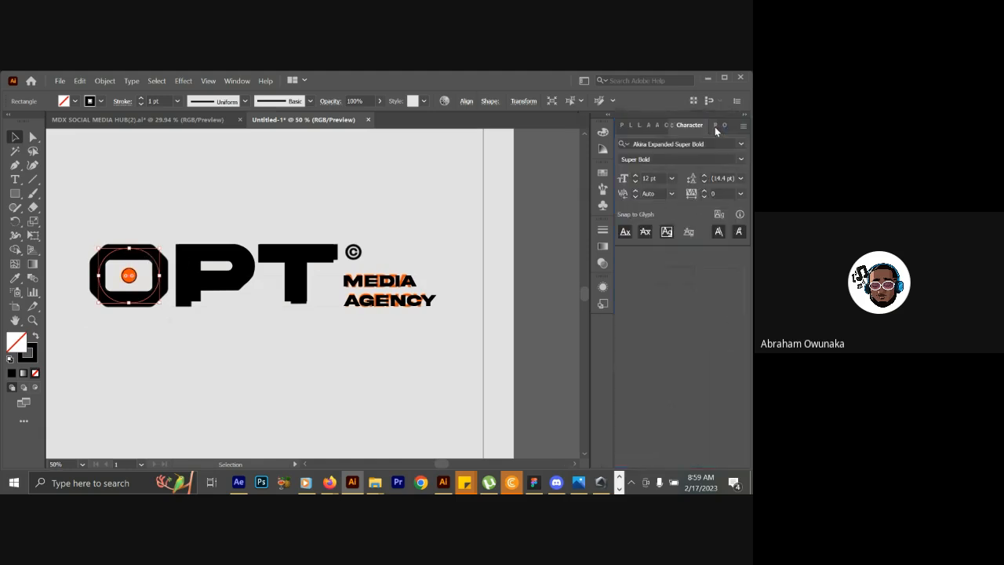
{"action": "left_click", "coordinate": [620, 128]}
{"action": "left_click", "coordinate": [661, 269]}
{"action": "left_click", "coordinate": [661, 271]}
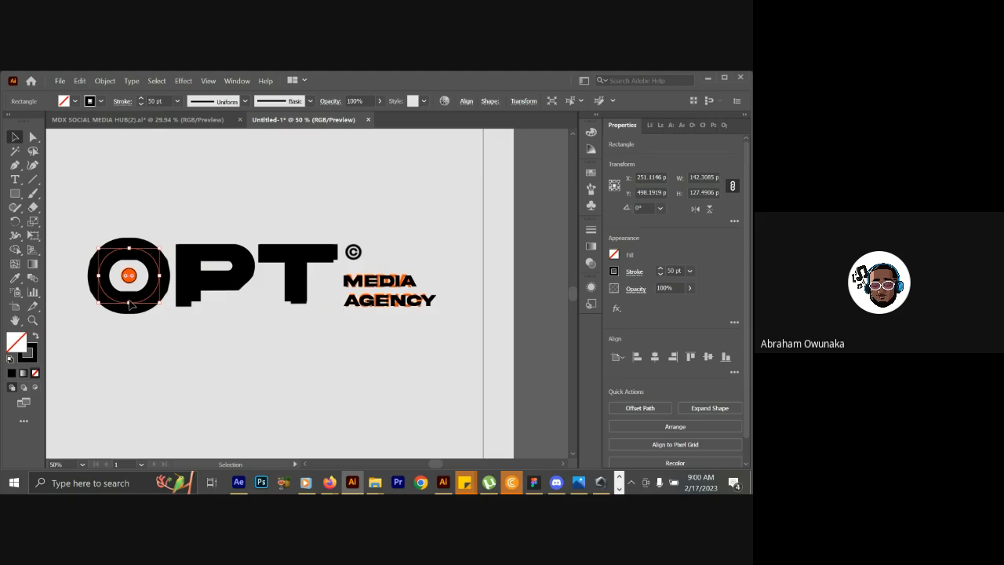
Delete the O's inner rounded rectangle and its thick-stroked outer shape.
{"action": "left_click_drag", "start_coordinate": [128, 306], "coordinate": [133, 292]}
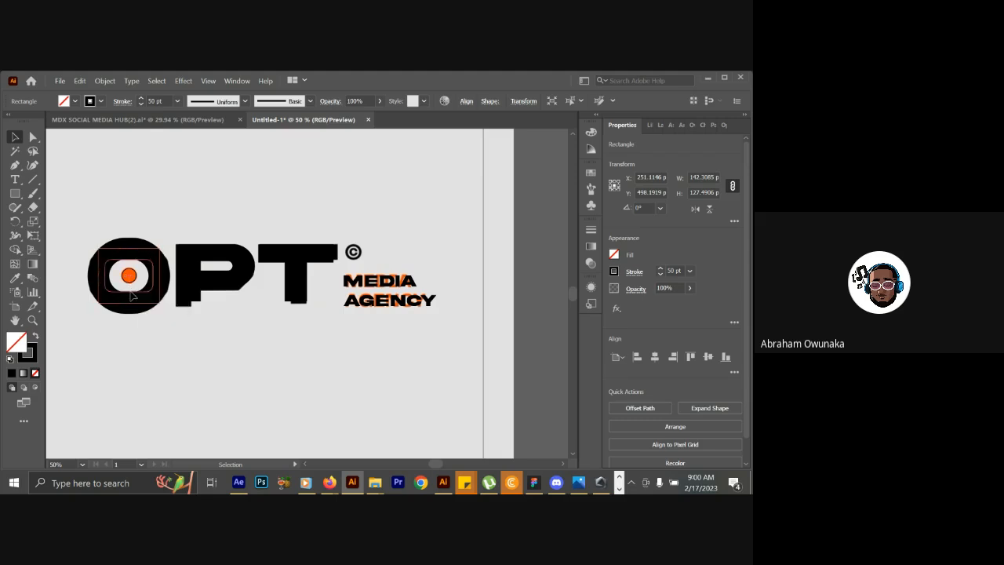
{"action": "left_click", "coordinate": [134, 242]}
{"action": "left_click", "coordinate": [129, 249]}
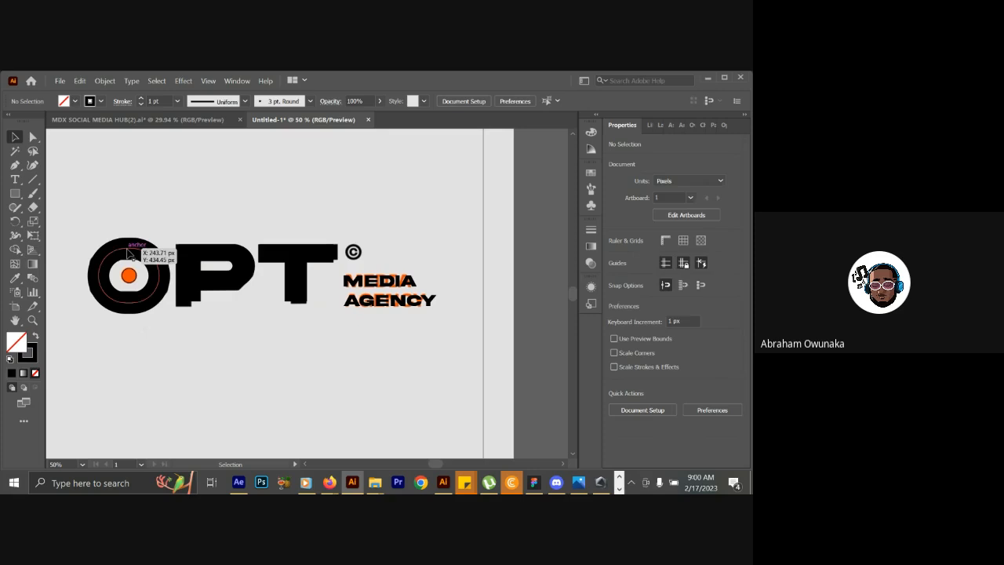
{"action": "key", "text": "Delete"}
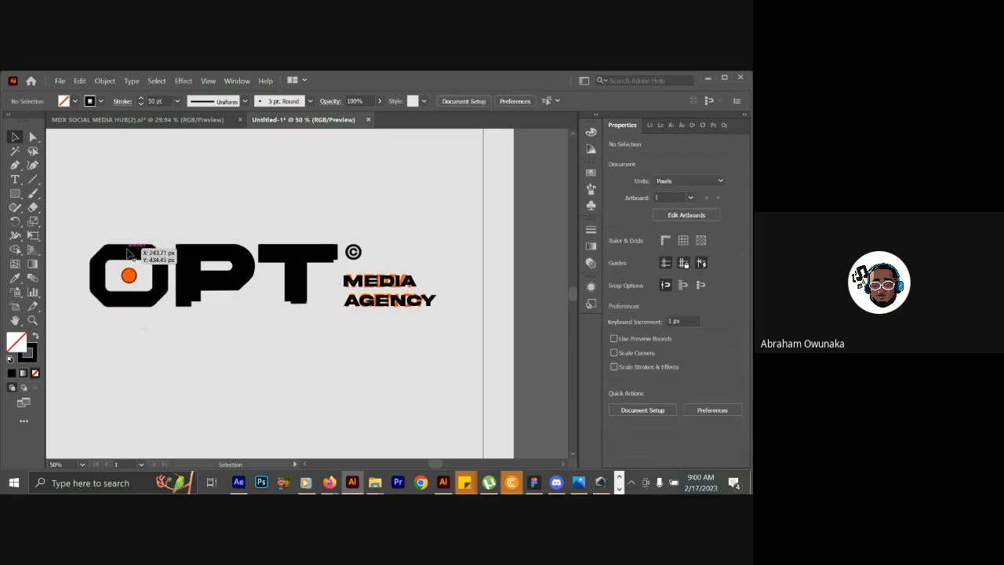
Draw a rectangle about 147 by 105 px over the reference O and set its stroke to 41 pt.
{"action": "left_click", "coordinate": [15, 193]}
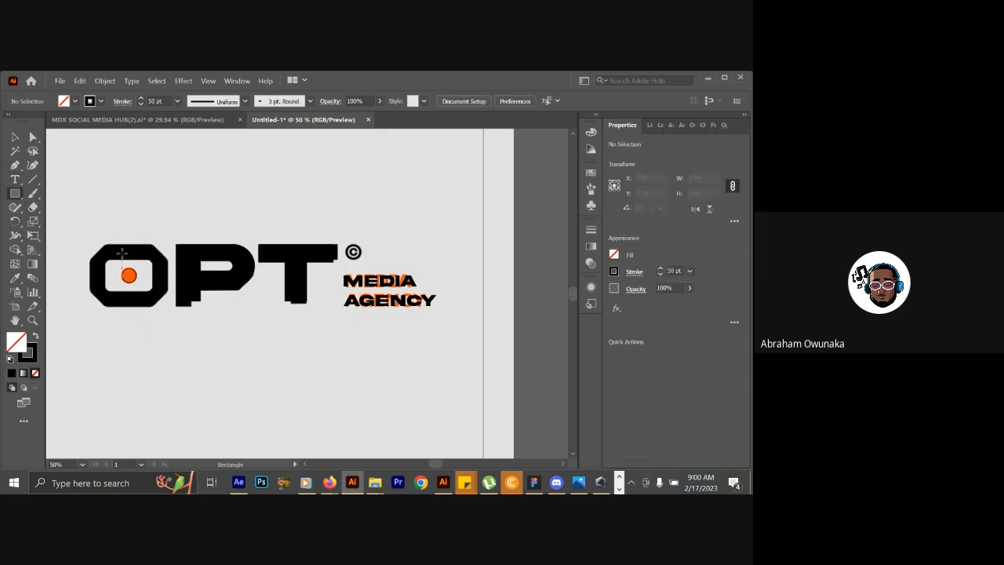
{"action": "left_click_drag", "start_coordinate": [97, 252], "coordinate": [159, 299]}
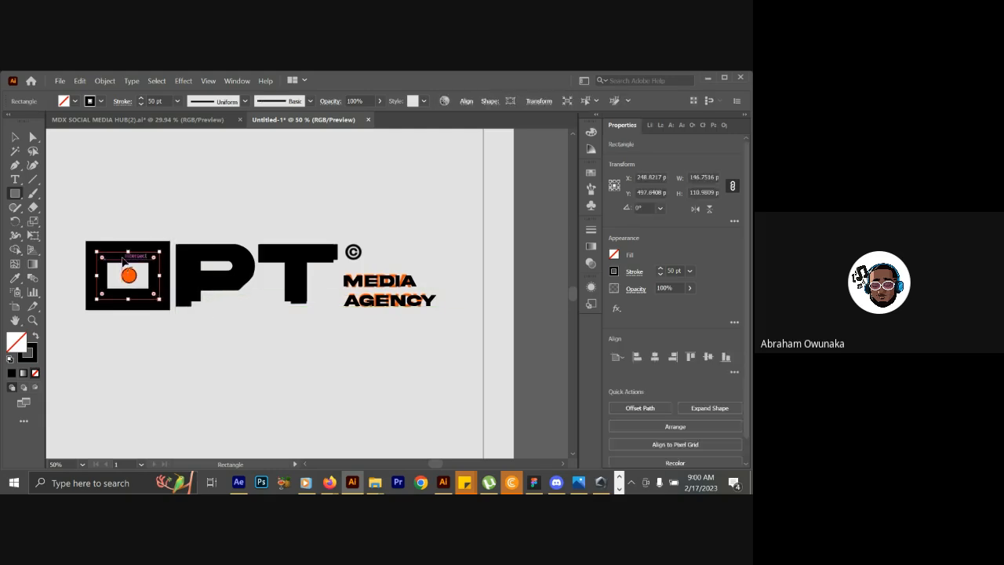
{"action": "left_click_drag", "start_coordinate": [127, 252], "coordinate": [129, 298]}
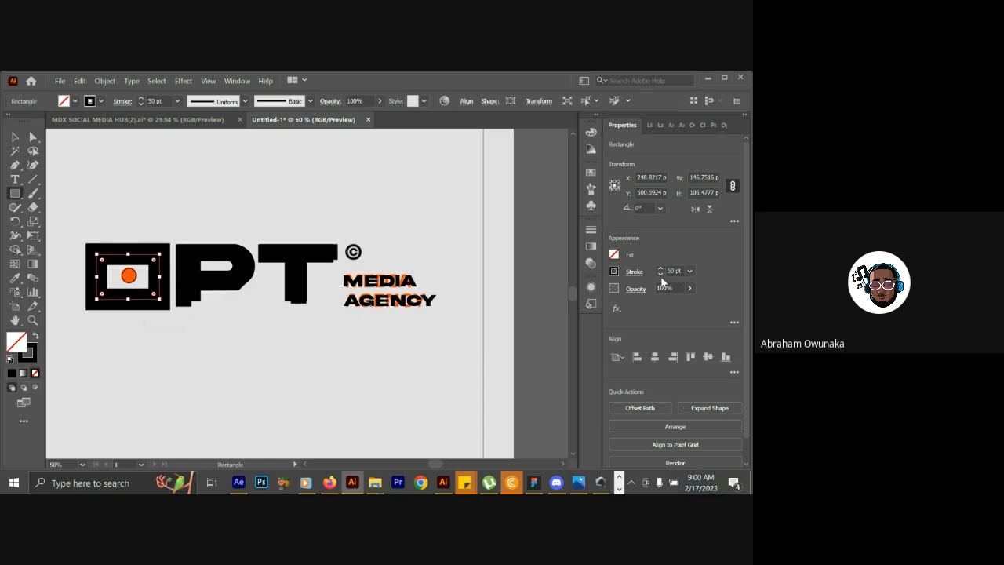
{"action": "left_click", "coordinate": [660, 274]}
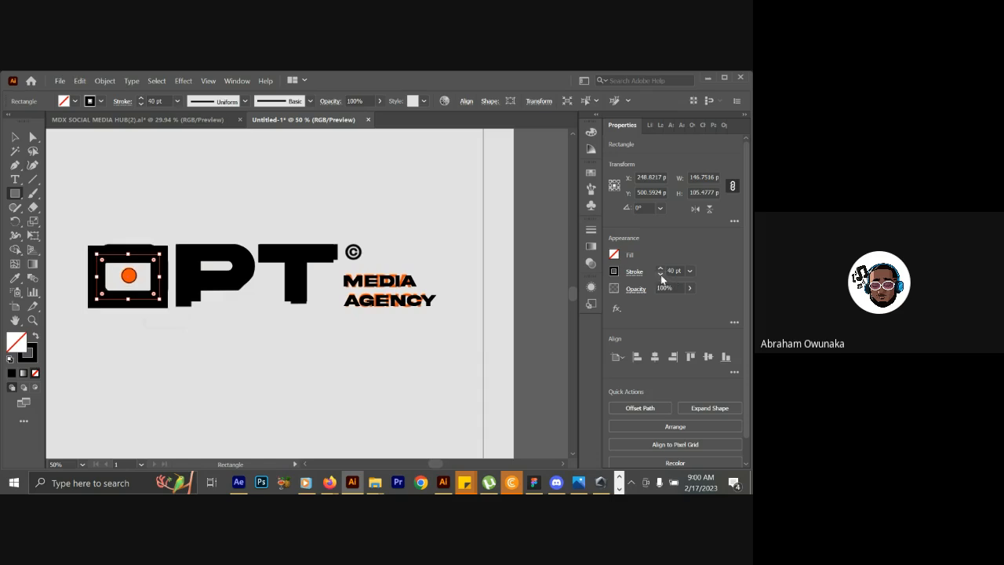
{"action": "left_click", "coordinate": [660, 269]}
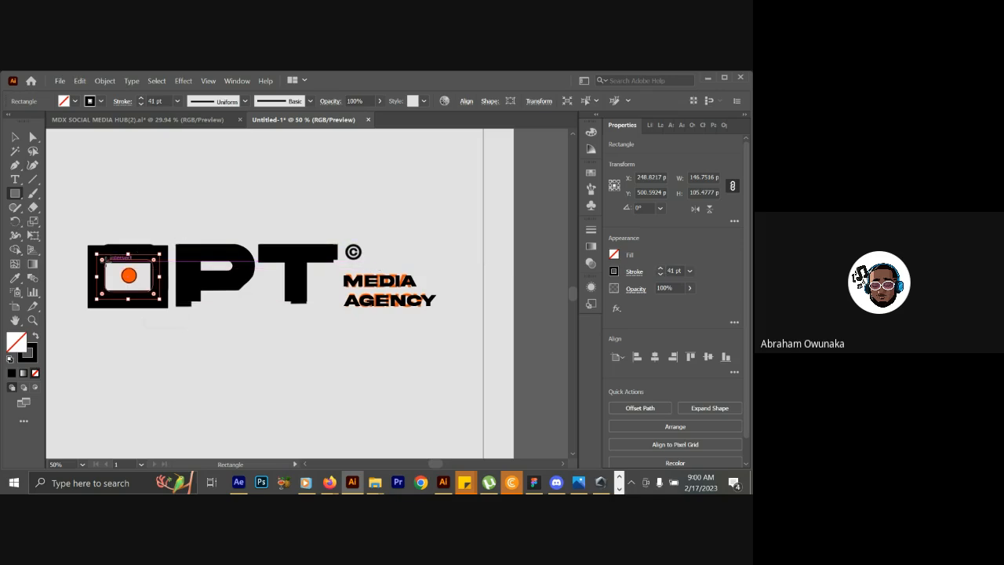
Round the O rectangle's corners to about 29 px so they follow the reference letter.
{"action": "left_click", "coordinate": [35, 139]}
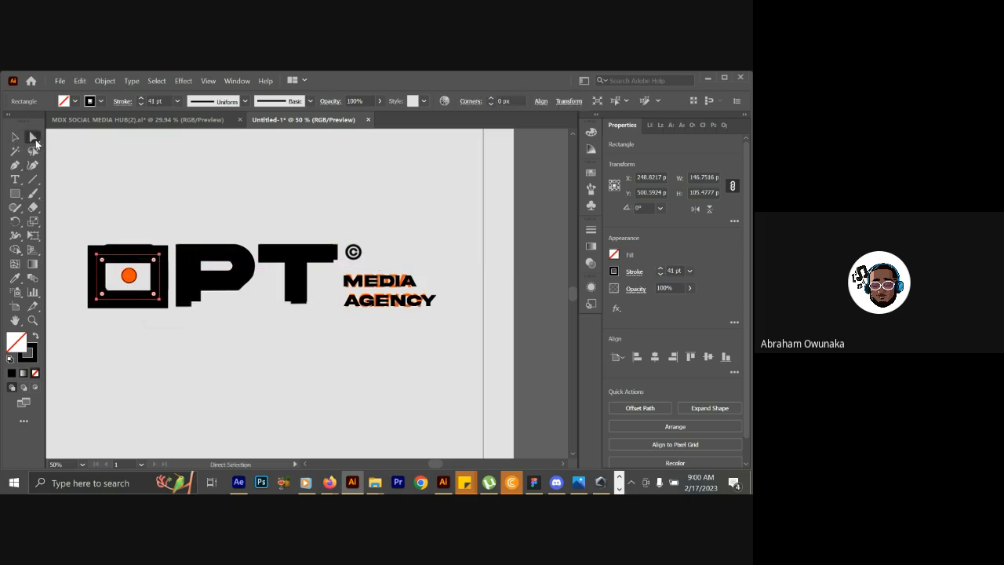
{"action": "left_click_drag", "start_coordinate": [103, 263], "coordinate": [95, 275]}
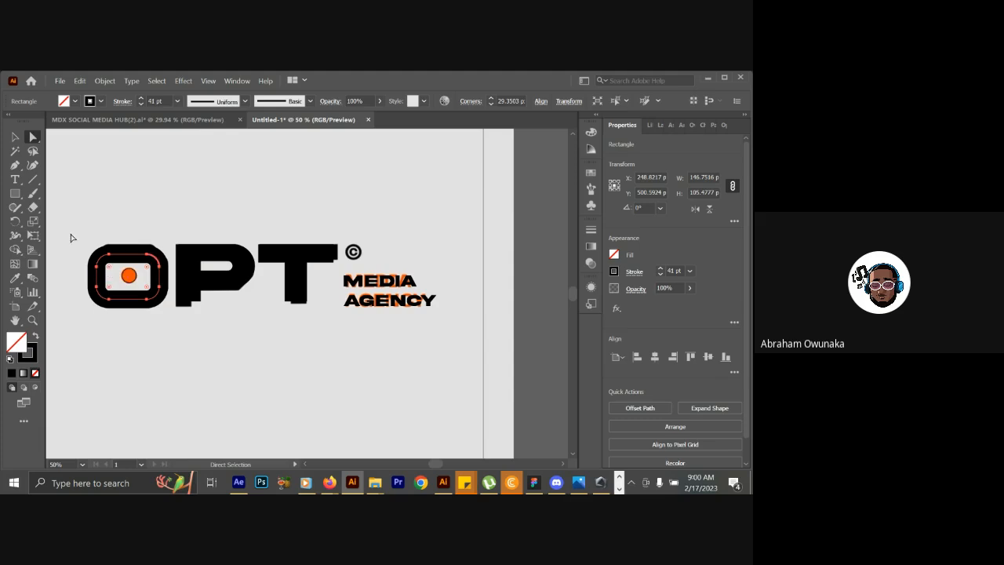
{"action": "left_click", "coordinate": [14, 137]}
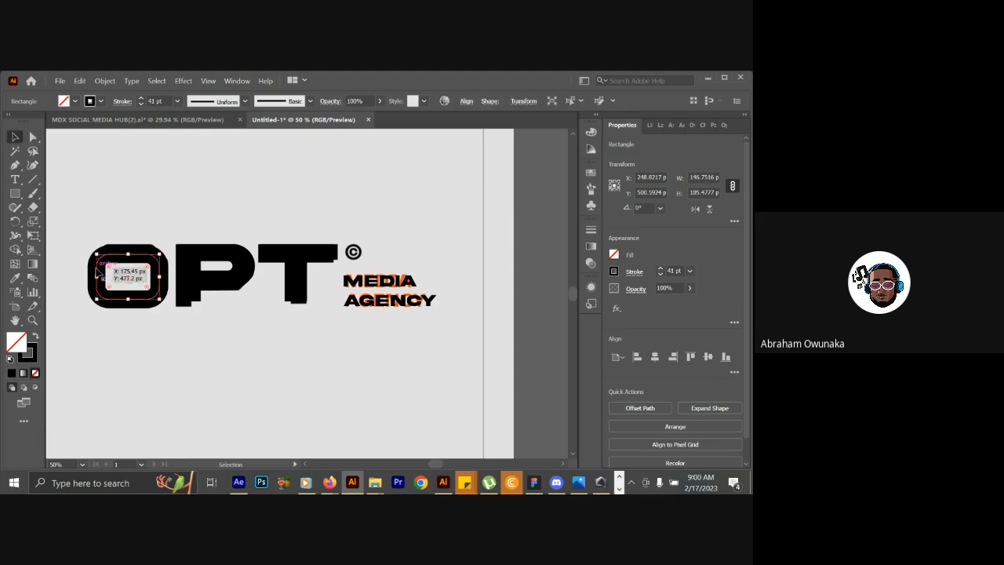
{"action": "left_click_drag", "start_coordinate": [95, 276], "coordinate": [97, 273]}
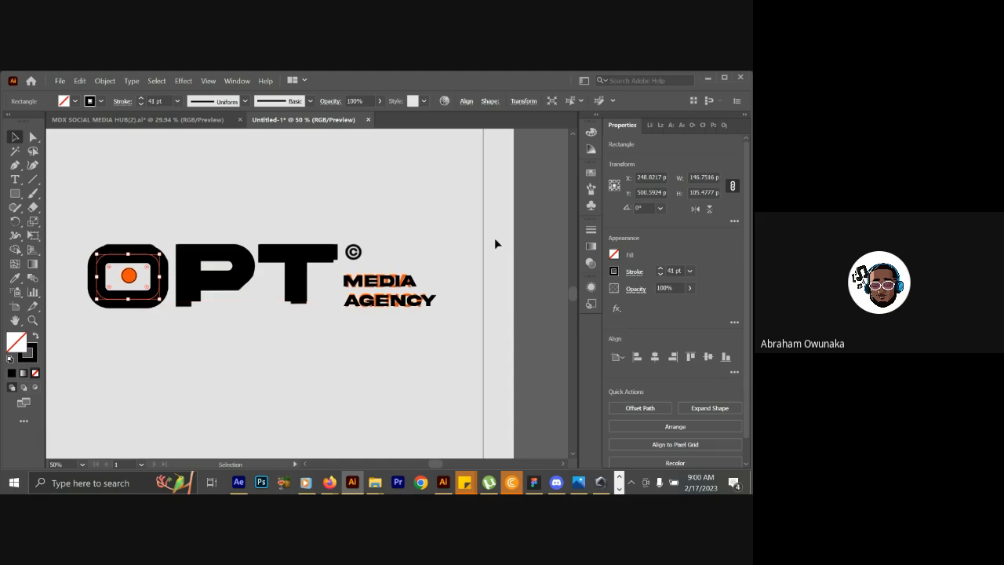
Fill the small circle inside the O with orange sampled from the reference dot using the Eyedropper.
{"action": "left_click", "coordinate": [132, 276]}
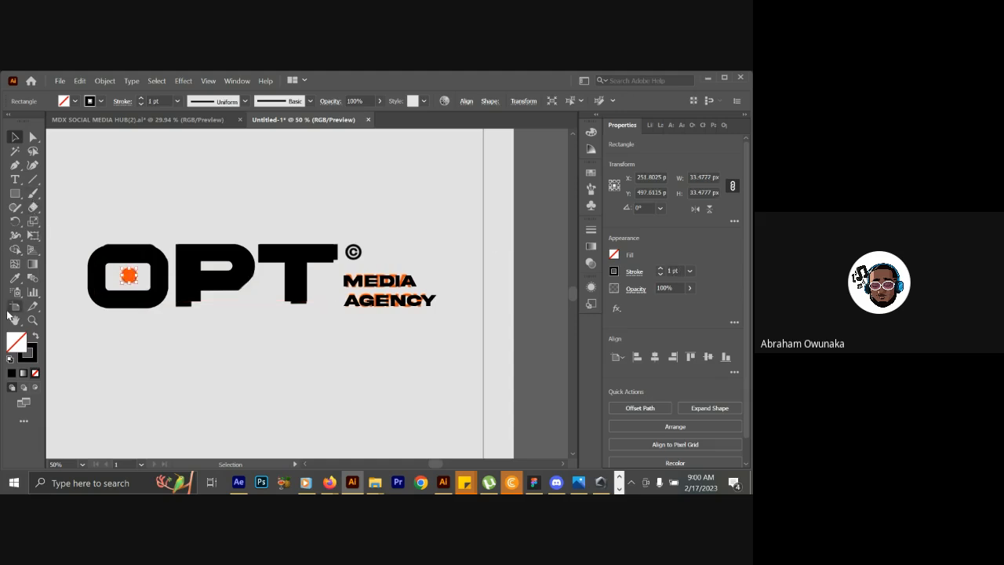
{"action": "left_click", "coordinate": [14, 279]}
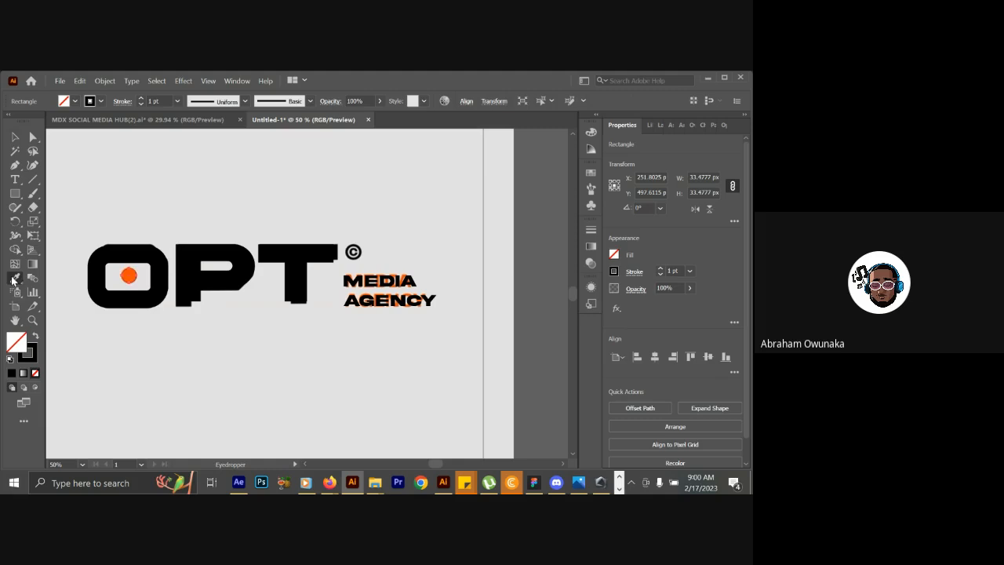
{"action": "left_click", "coordinate": [128, 274]}
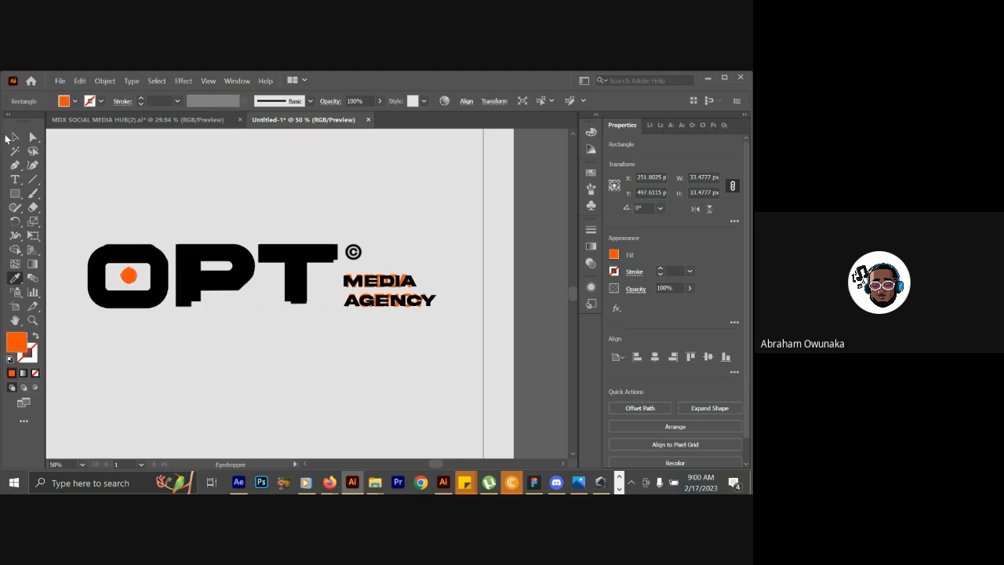
{"action": "left_click", "coordinate": [14, 138]}
{"action": "left_click", "coordinate": [124, 171]}
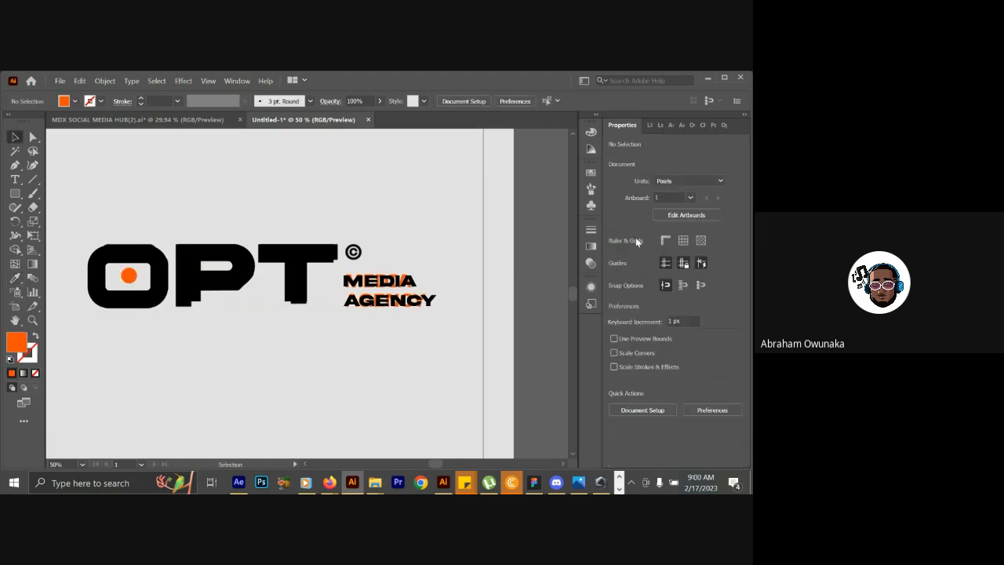
{"action": "left_click", "coordinate": [649, 127]}
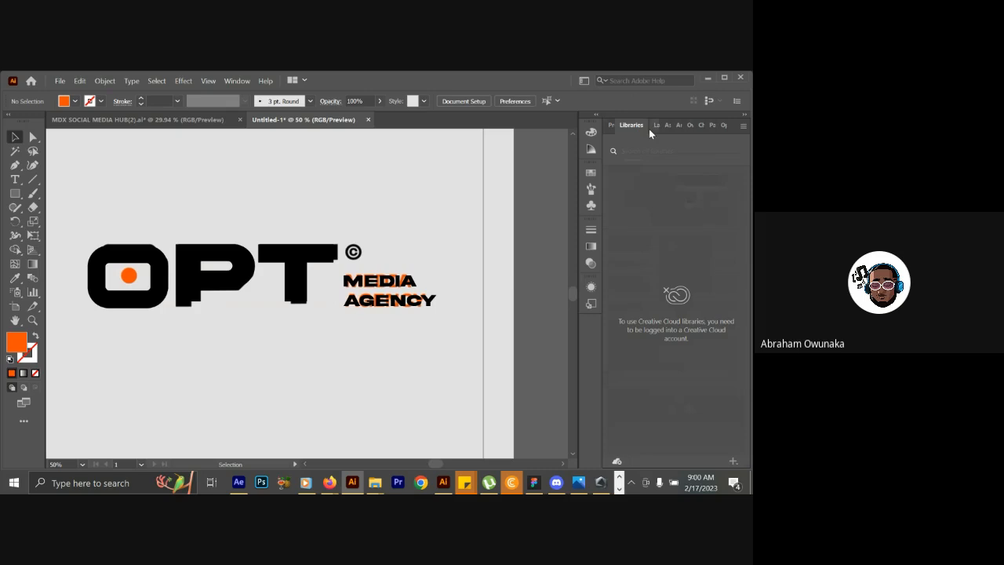
Detach and close the Libraries panel, and dock the Paragraph panel below the remaining panel group.
{"action": "left_click_drag", "start_coordinate": [639, 130], "coordinate": [578, 234]}
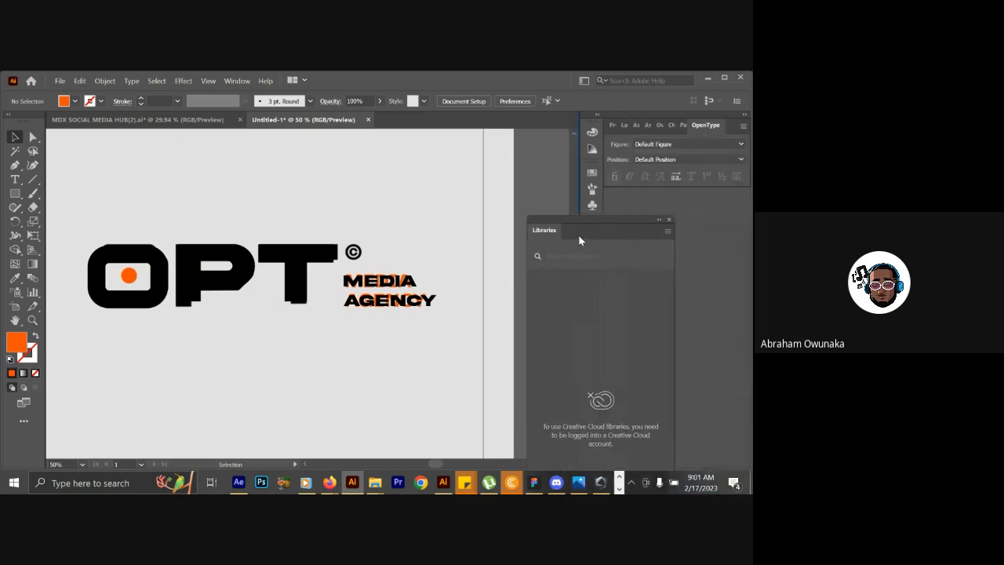
{"action": "left_click", "coordinate": [669, 220]}
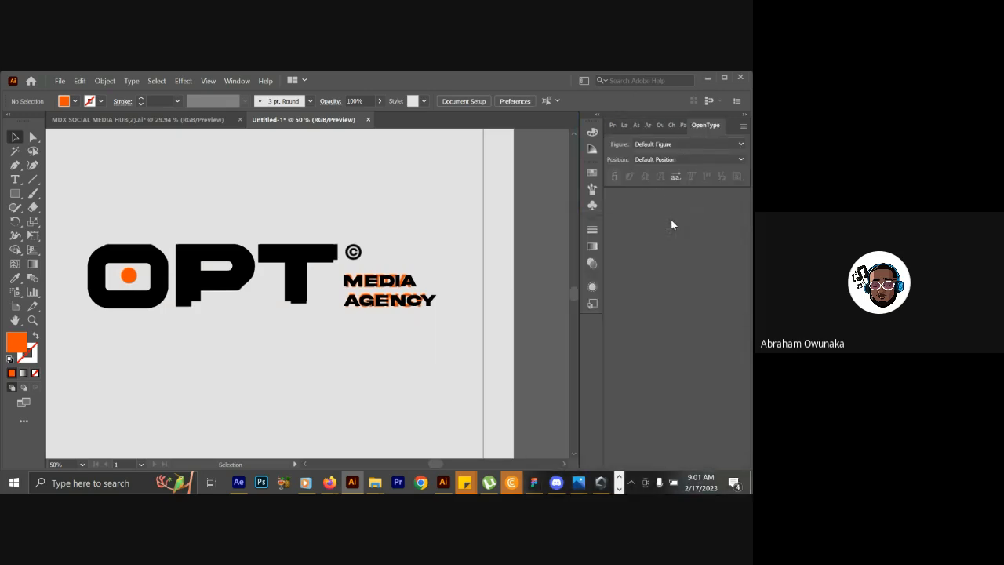
{"action": "left_click", "coordinate": [679, 127]}
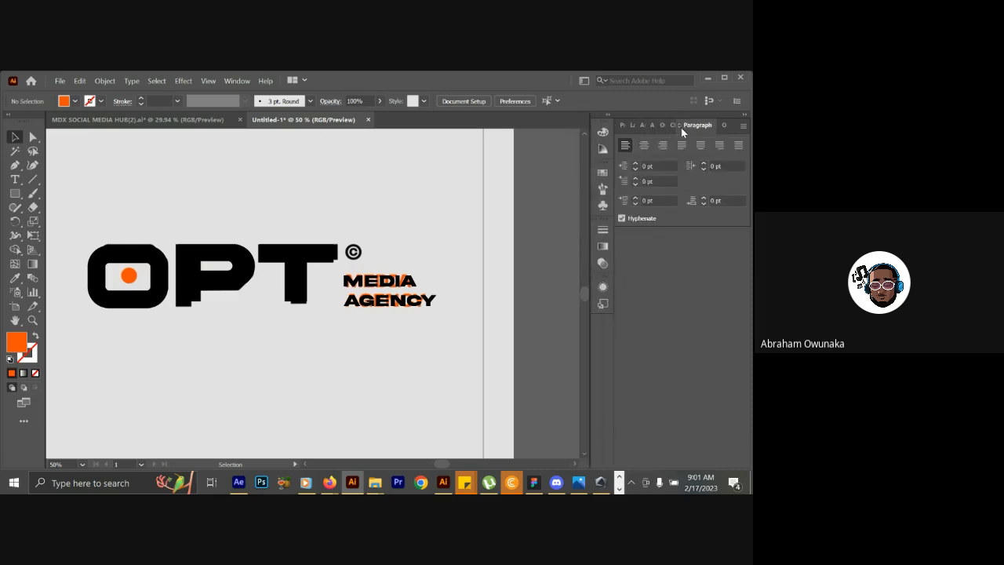
{"action": "left_click", "coordinate": [671, 127]}
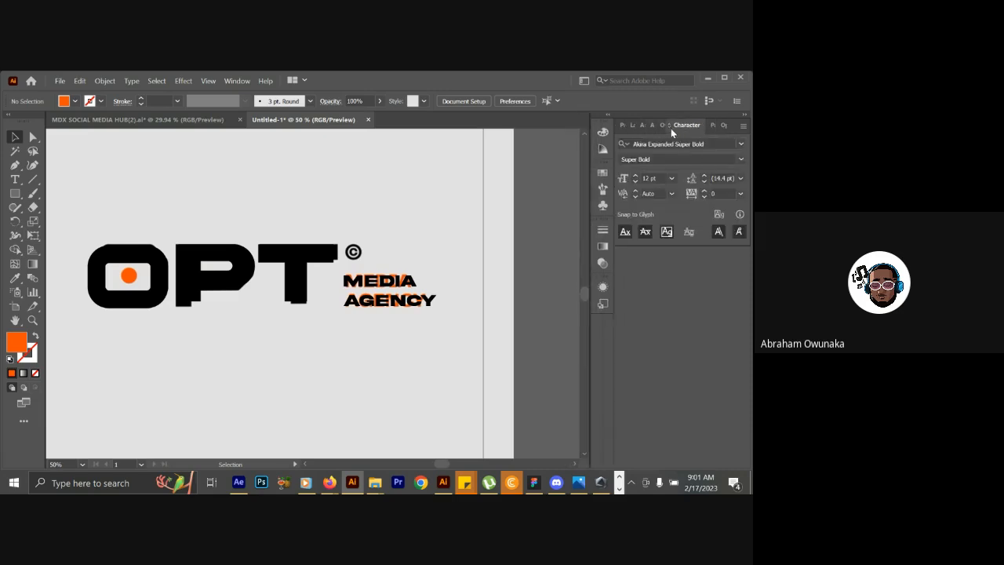
{"action": "left_click", "coordinate": [711, 129]}
{"action": "left_click_drag", "start_coordinate": [695, 132], "coordinate": [659, 250]}
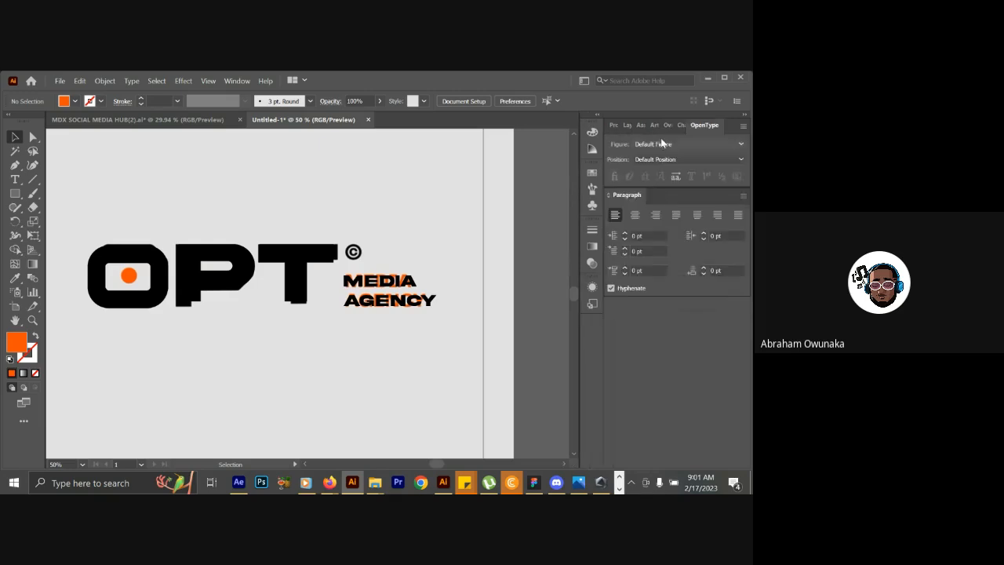
{"action": "left_click", "coordinate": [679, 126]}
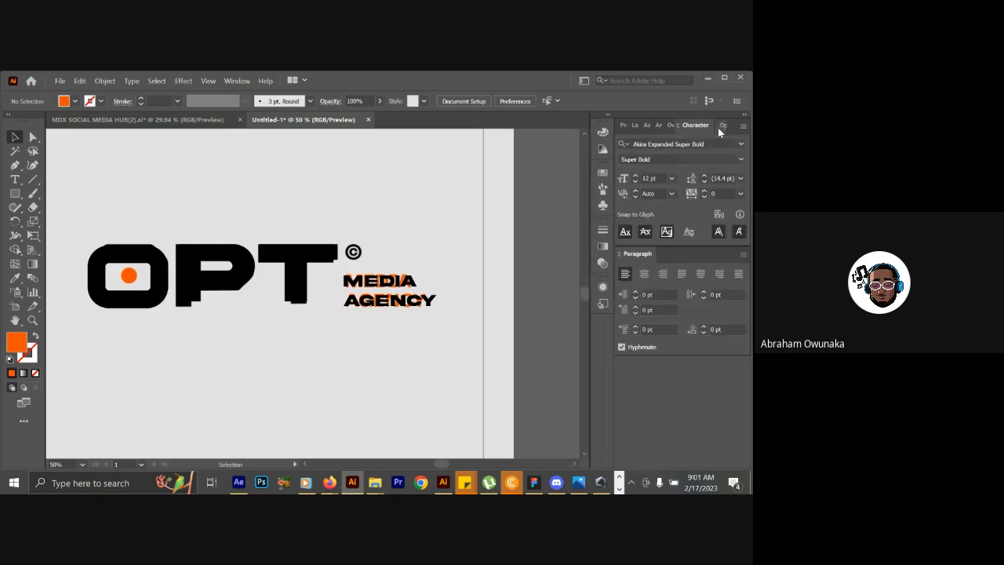
Toggle Layer 2's visibility repeatedly to compare the traced logo with the reference image, leaving the layer shown.
{"action": "left_click", "coordinate": [635, 125]}
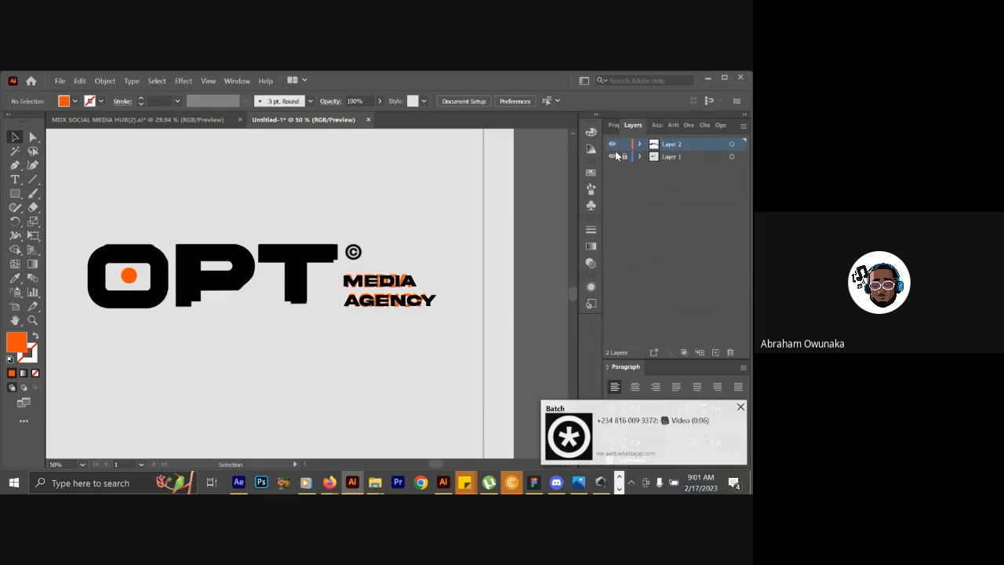
{"action": "left_click", "coordinate": [613, 144]}
{"action": "left_click", "coordinate": [613, 144]}
{"action": "left_click", "coordinate": [613, 144]}
{"action": "left_click", "coordinate": [614, 144]}
{"action": "left_click", "coordinate": [613, 145]}
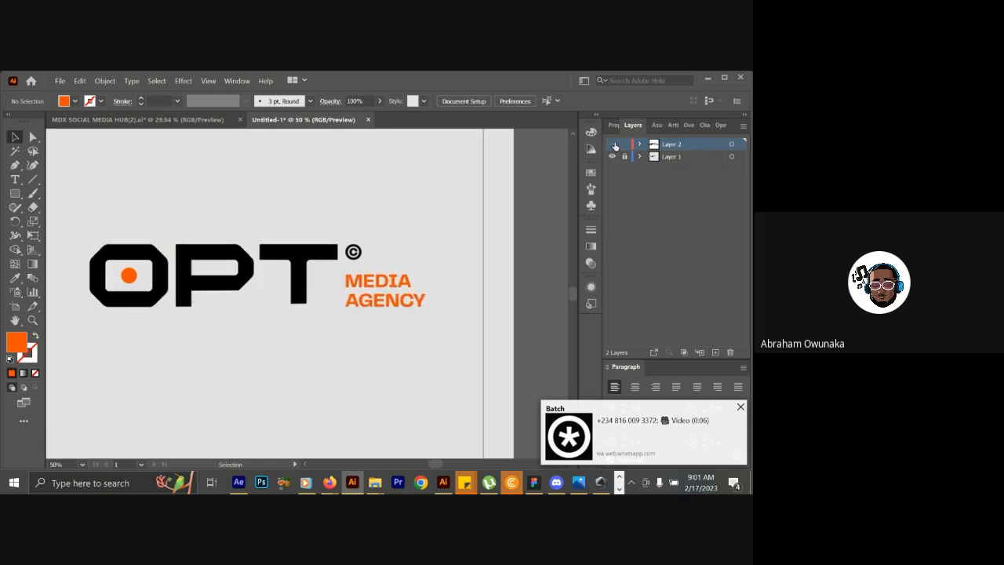
{"action": "left_click", "coordinate": [613, 144]}
{"action": "left_click", "coordinate": [614, 144]}
{"action": "left_click", "coordinate": [613, 144]}
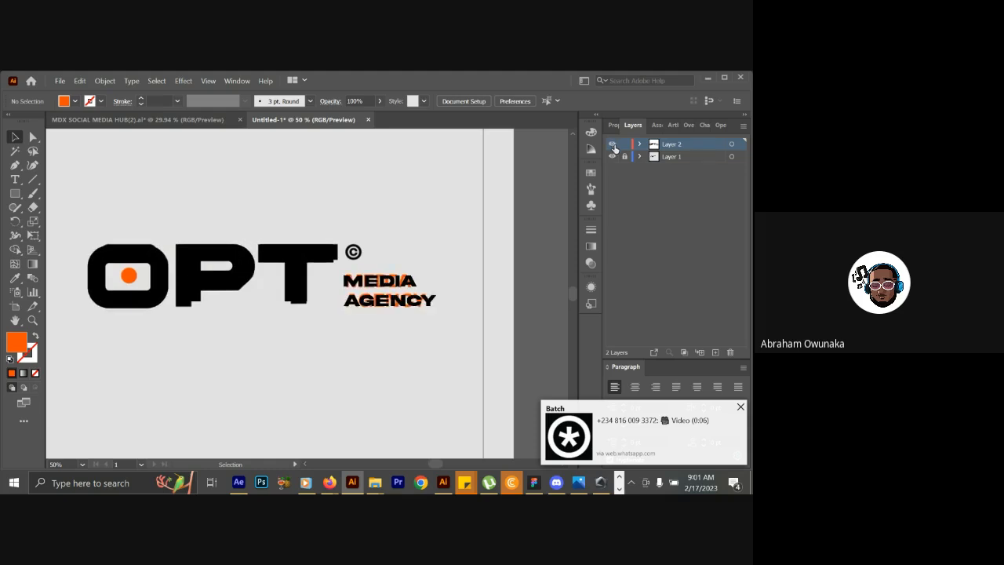
Toggle Layer 1's visibility to check the traced logo without the reference image, leaving the layer hidden.
{"action": "left_click", "coordinate": [613, 157]}
{"action": "left_click", "coordinate": [612, 157]}
{"action": "left_click", "coordinate": [613, 158]}
{"action": "left_click", "coordinate": [613, 157]}
{"action": "left_click", "coordinate": [613, 158]}
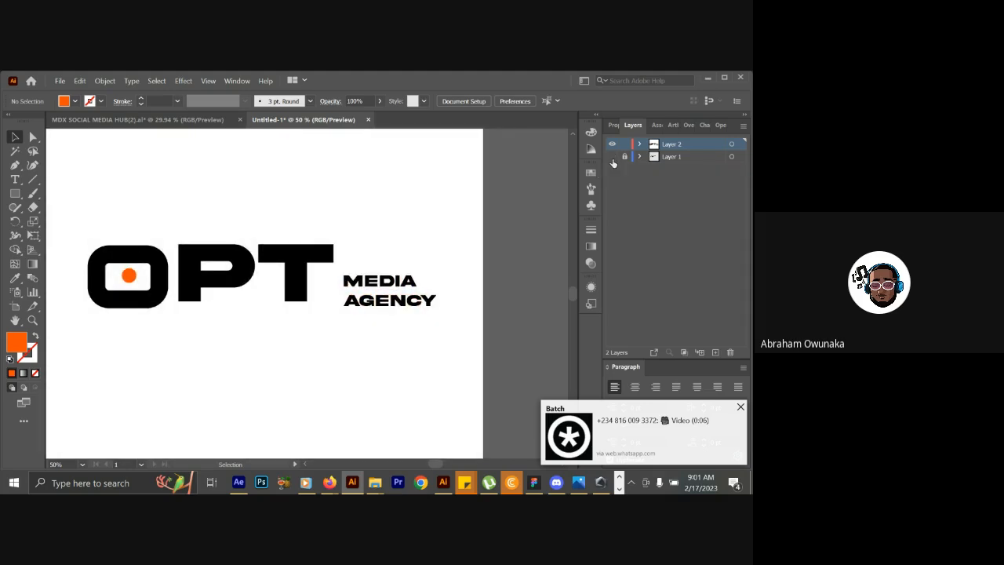
{"action": "left_click", "coordinate": [612, 157]}
{"action": "left_click", "coordinate": [613, 157]}
{"action": "left_click", "coordinate": [611, 158]}
{"action": "left_click", "coordinate": [612, 158]}
{"action": "left_click", "coordinate": [612, 157]}
{"action": "left_click", "coordinate": [612, 157]}
Nudge the MEDIA AGENCY text slightly upward and move the thin-stroked rounded rectangle out of the O to below the logo.
{"action": "left_click_drag", "start_coordinate": [388, 280], "coordinate": [386, 275]}
{"action": "left_click", "coordinate": [381, 220]}
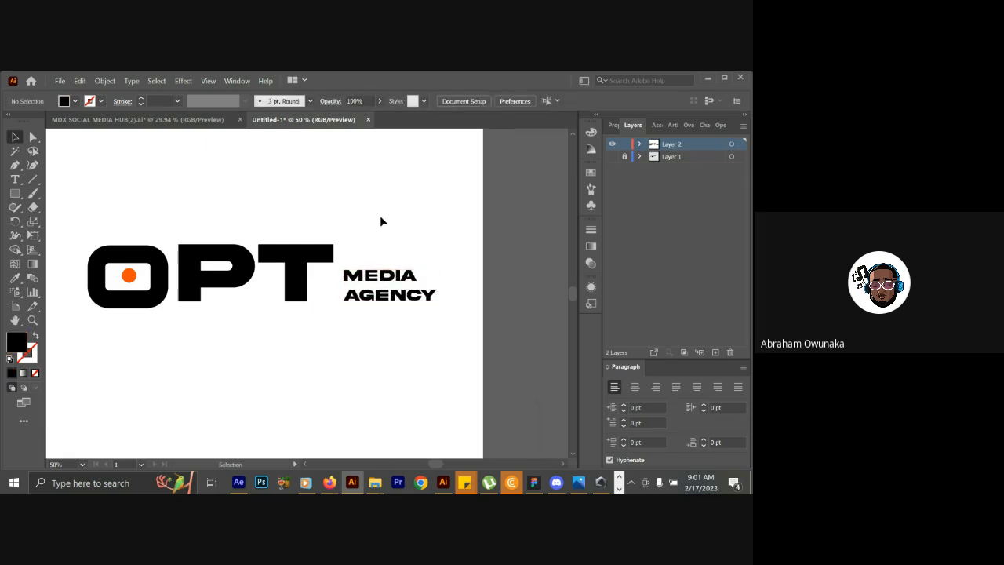
{"action": "key", "text": "ctrl+minus"}
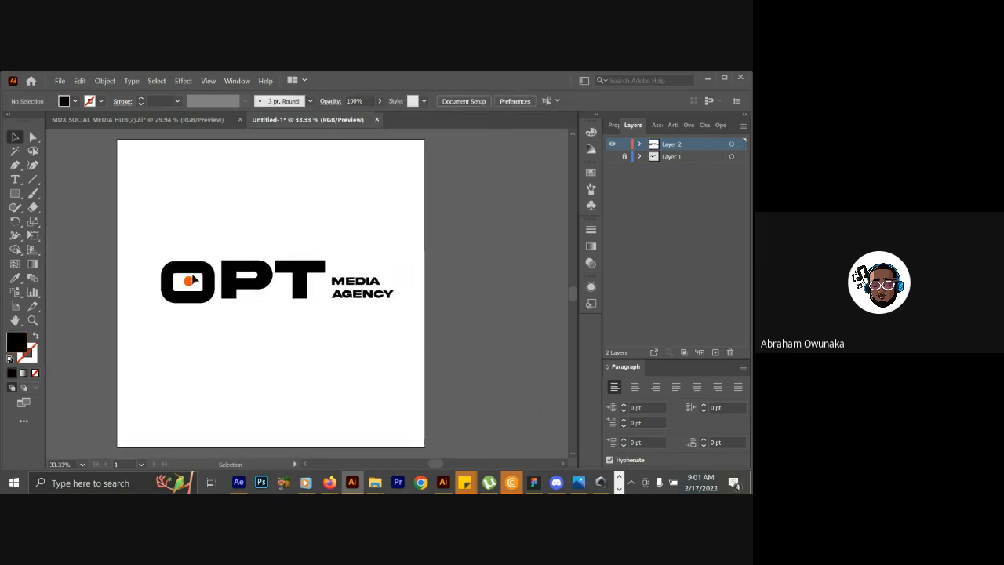
{"action": "left_click_drag", "start_coordinate": [195, 272], "coordinate": [209, 347]}
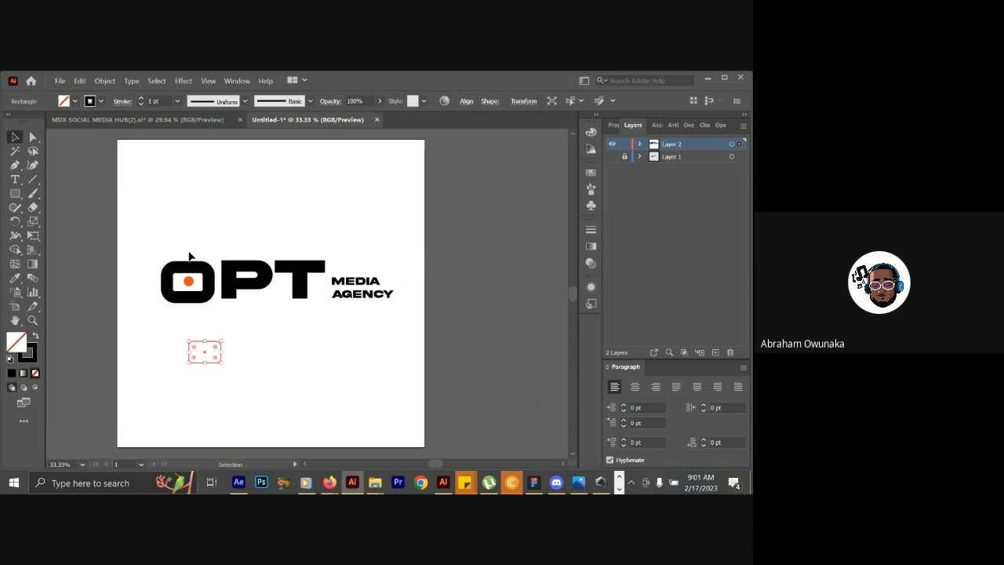
Switch to After Effects and scrub the reference video from the start to 0:00:01:18 to study the O's animation.
{"action": "left_click", "coordinate": [191, 266]}
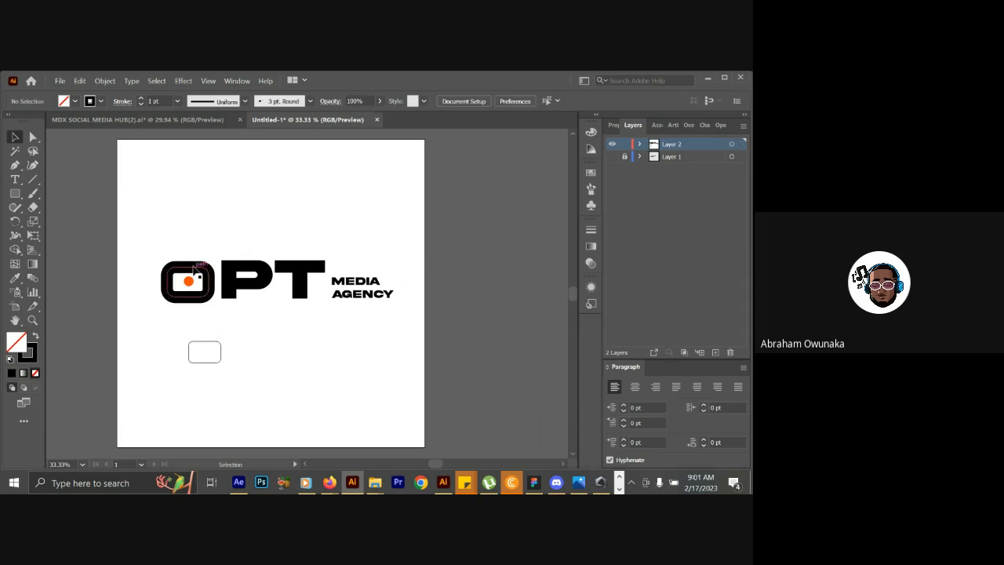
{"action": "left_click", "coordinate": [196, 267]}
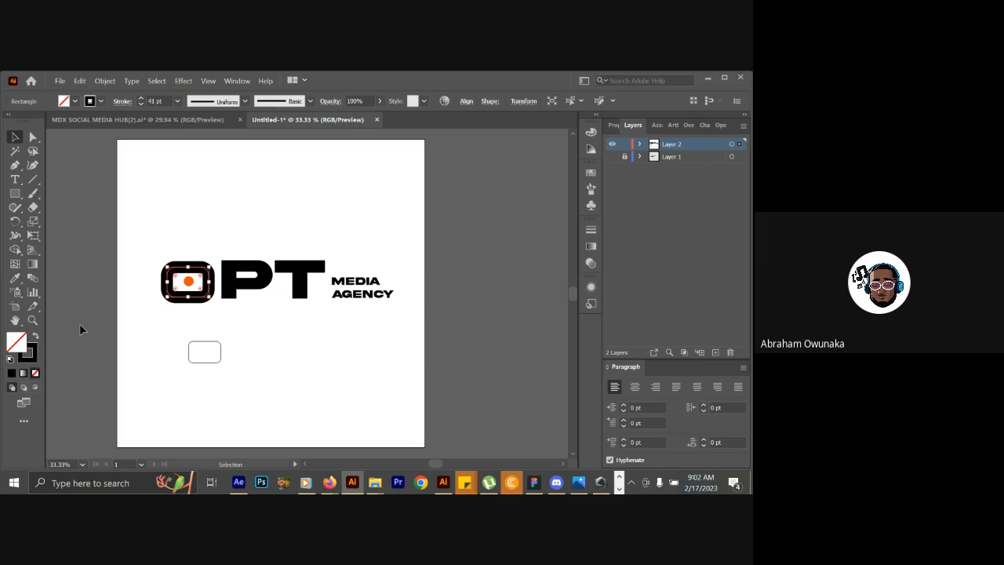
{"action": "left_click", "coordinate": [239, 482]}
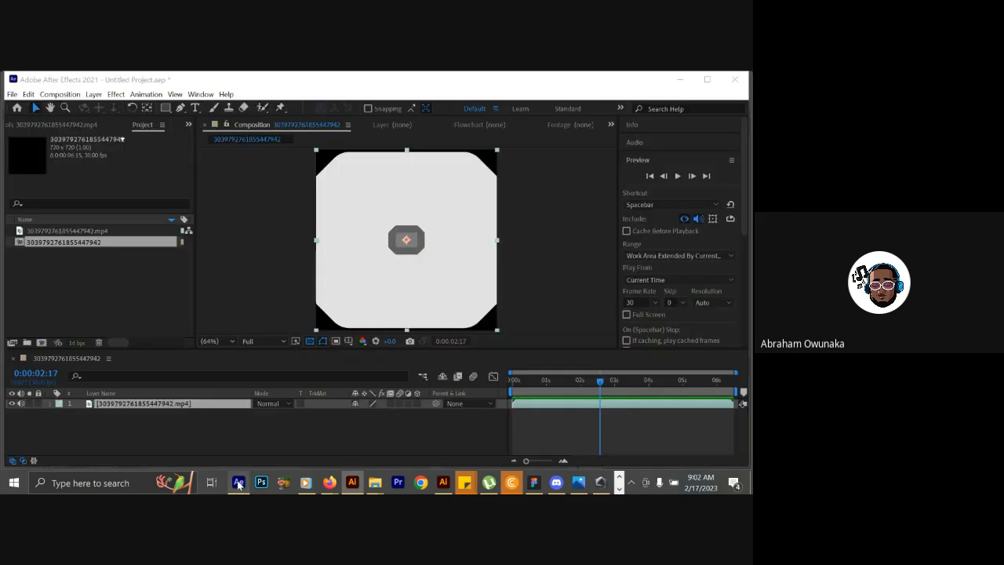
{"action": "mouse_move", "coordinate": [511, 385]}
{"action": "left_mouse_down"}
{"action": "mouse_move", "coordinate": [567, 371]}
{"action": "mouse_move", "coordinate": [524, 385]}
{"action": "mouse_move", "coordinate": [630, 380]}
{"action": "mouse_move", "coordinate": [533, 365]}
{"action": "mouse_move", "coordinate": [512, 373]}
{"action": "left_mouse_up"}
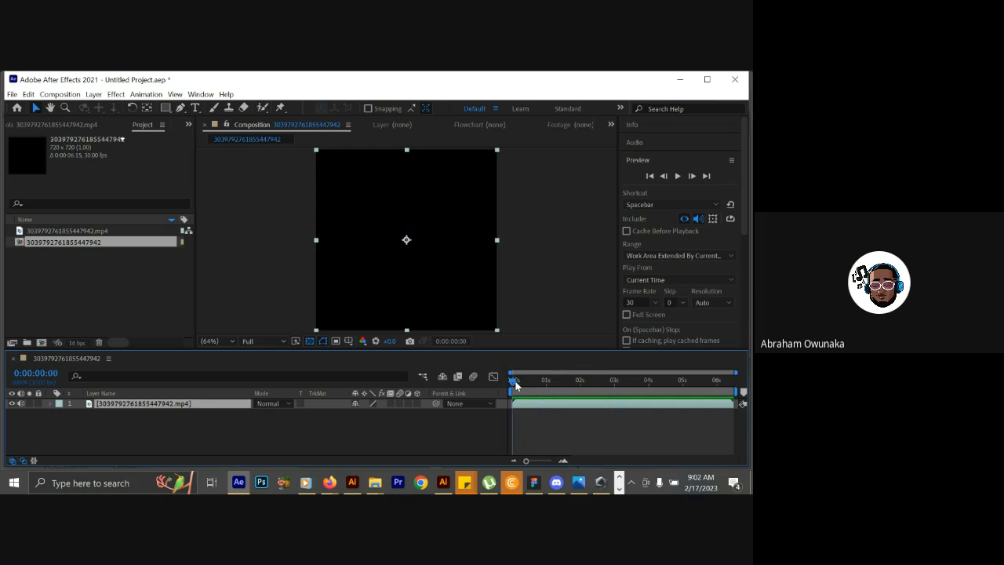
{"action": "left_click_drag", "start_coordinate": [514, 384], "coordinate": [567, 381]}
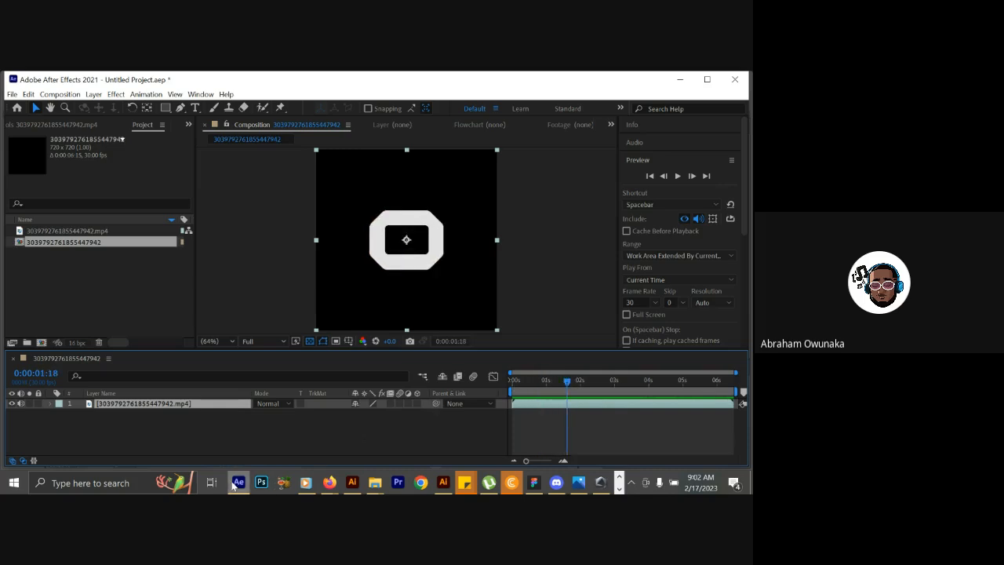
Return to Illustrator and place a duplicate of the O's 41 pt stroked rounded rectangle below the T.
{"action": "left_click", "coordinate": [353, 483]}
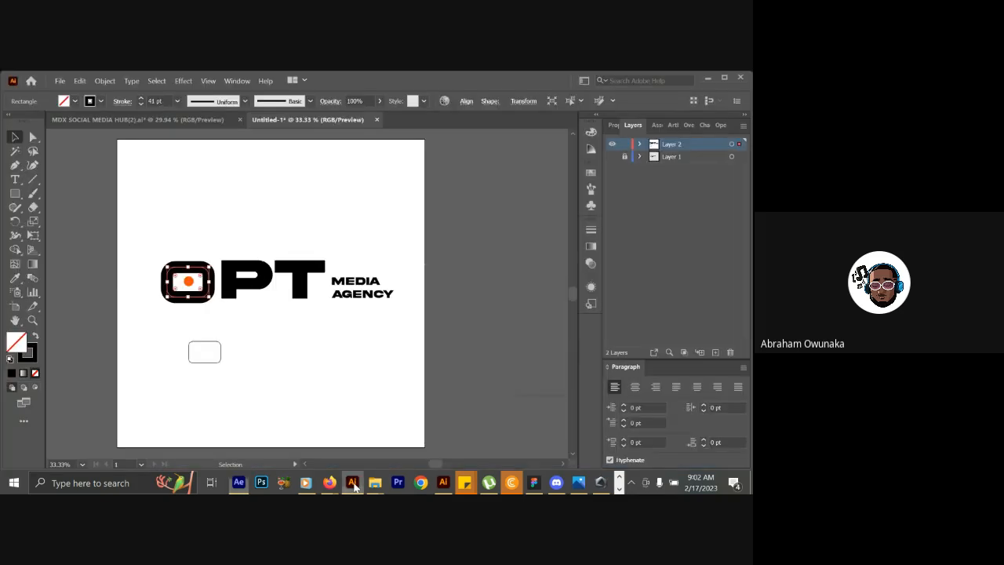
{"action": "left_click", "coordinate": [234, 208]}
{"action": "left_click", "coordinate": [203, 274]}
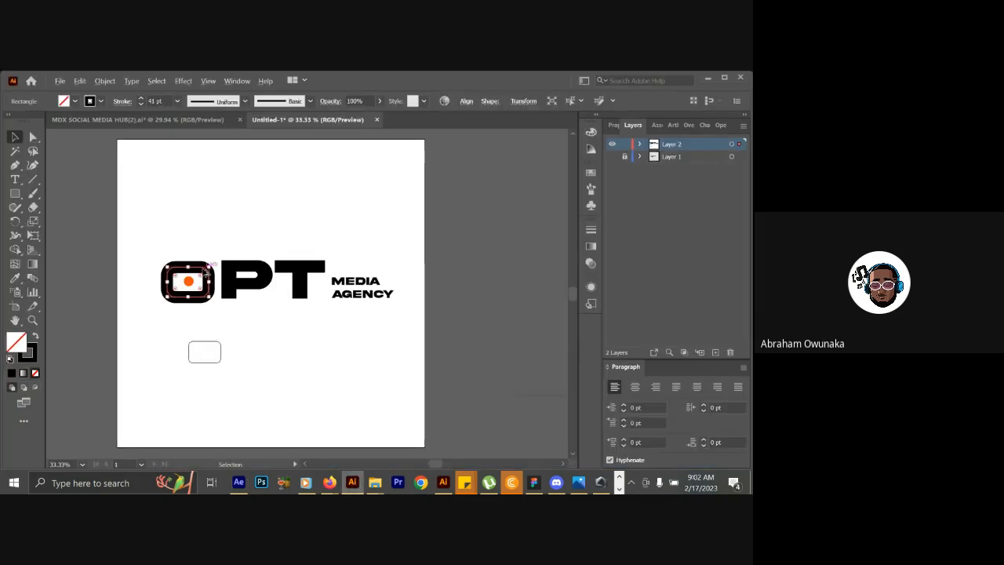
{"action": "mouse_move", "coordinate": [208, 269]}
{"action": "left_mouse_down"}
{"action": "mouse_move", "coordinate": [289, 347]}
{"action": "mouse_move", "coordinate": [336, 346]}
{"action": "left_mouse_up"}
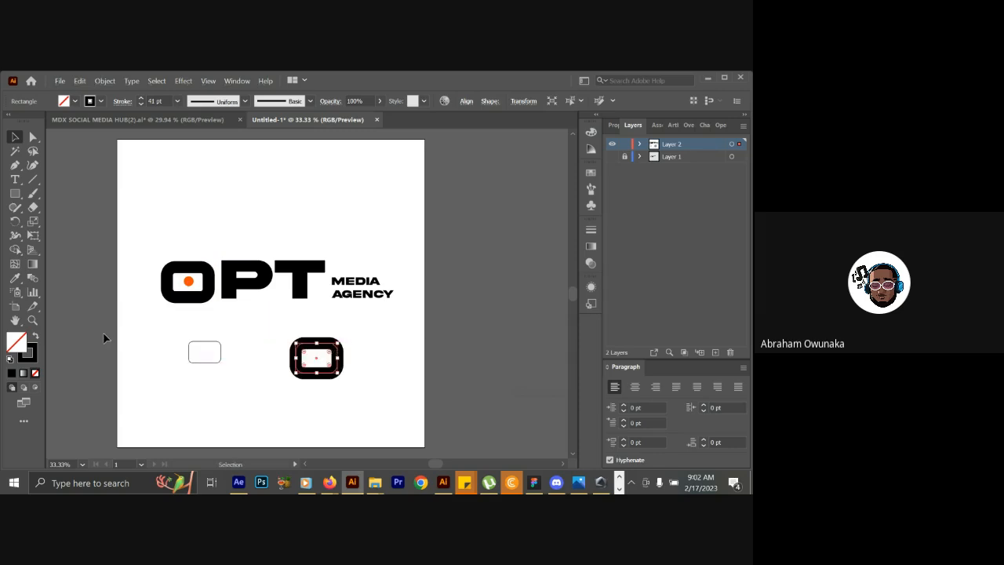
Swap the duplicate's fill and stroke, fill it with red #ea2828, and move it over the O.
{"action": "left_click", "coordinate": [34, 338]}
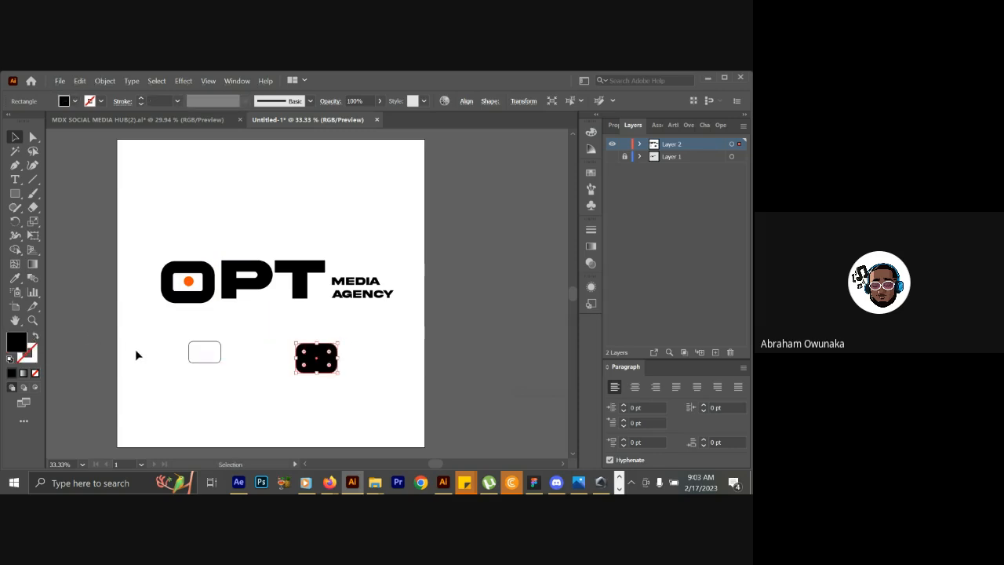
{"action": "double_click", "coordinate": [15, 342]}
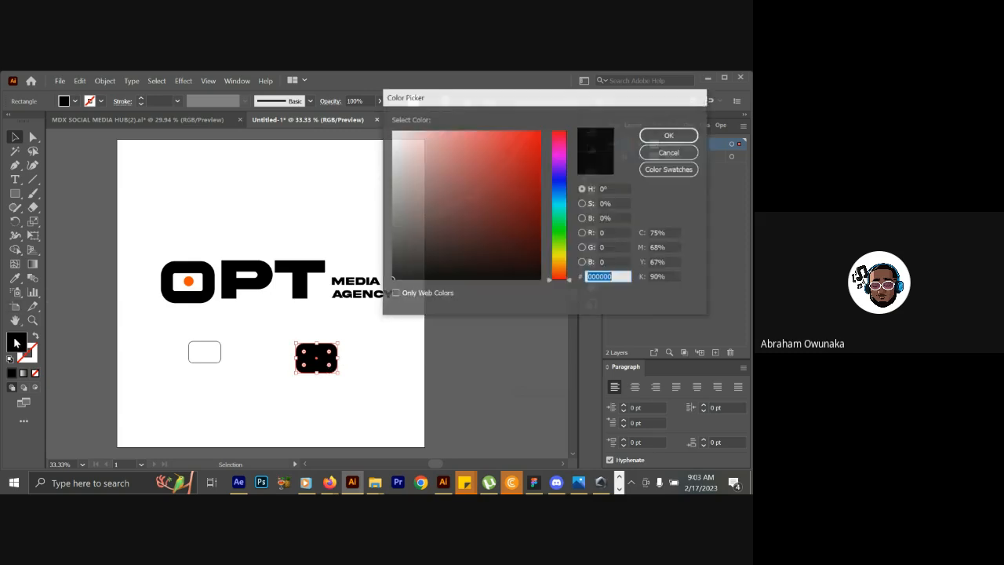
{"action": "left_click", "coordinate": [515, 142]}
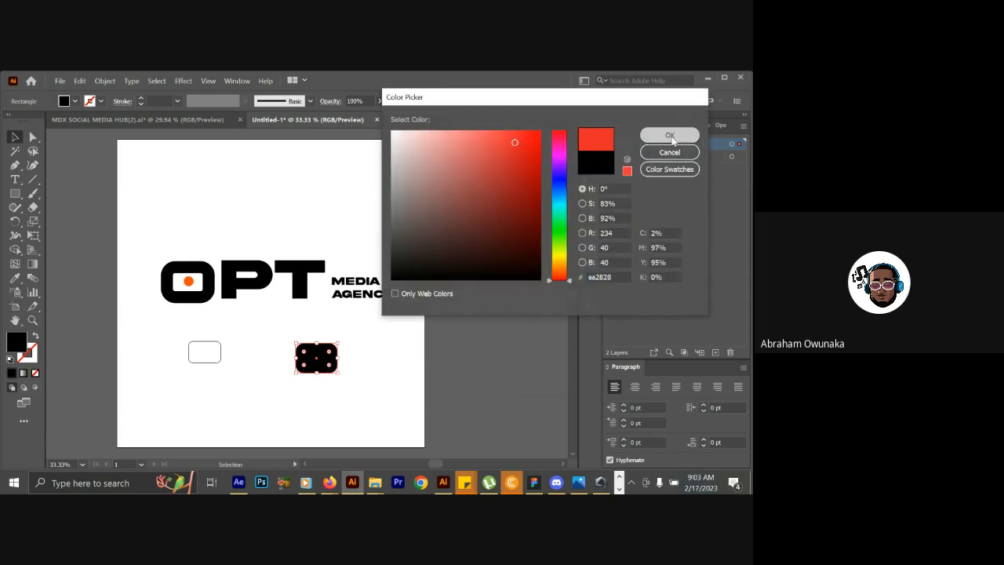
{"action": "left_click", "coordinate": [669, 135]}
{"action": "left_click_drag", "start_coordinate": [318, 354], "coordinate": [188, 279]}
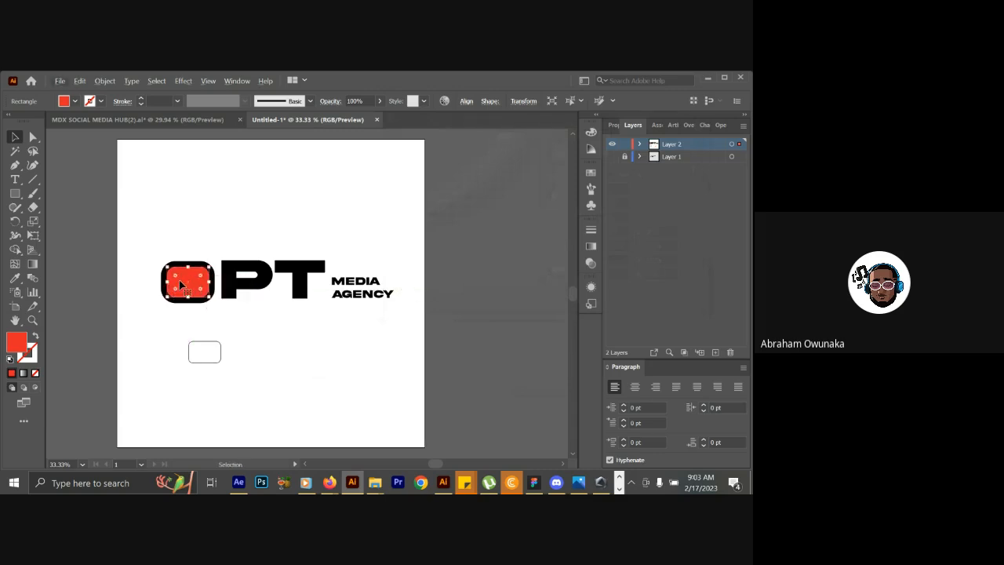
Expand the red rounded rectangle's shape and scale it up from its centre until it covers the whole O.
{"action": "right_click", "coordinate": [179, 280]}
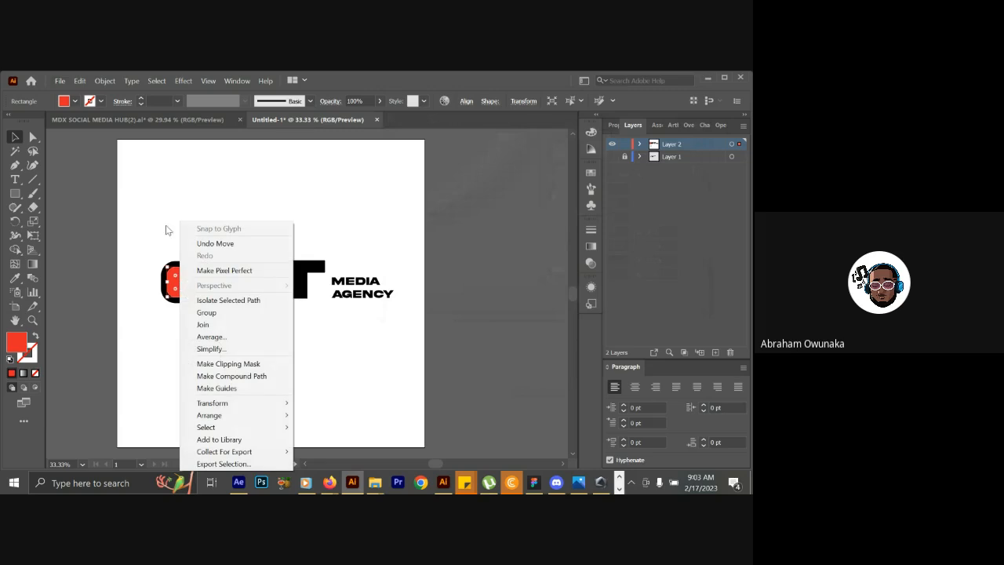
{"action": "left_click", "coordinate": [105, 81]}
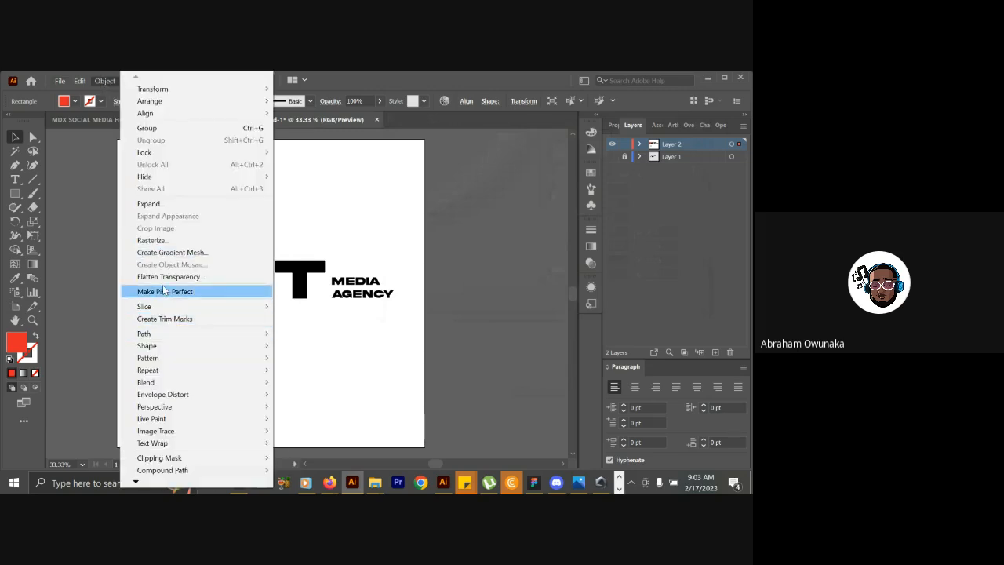
{"action": "mouse_move", "coordinate": [173, 348]}
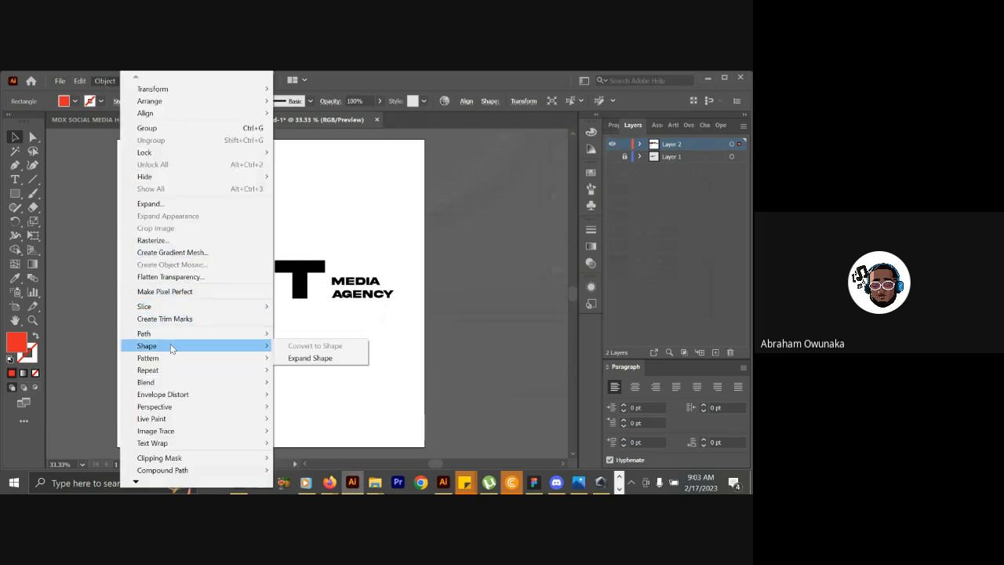
{"action": "left_click", "coordinate": [294, 359]}
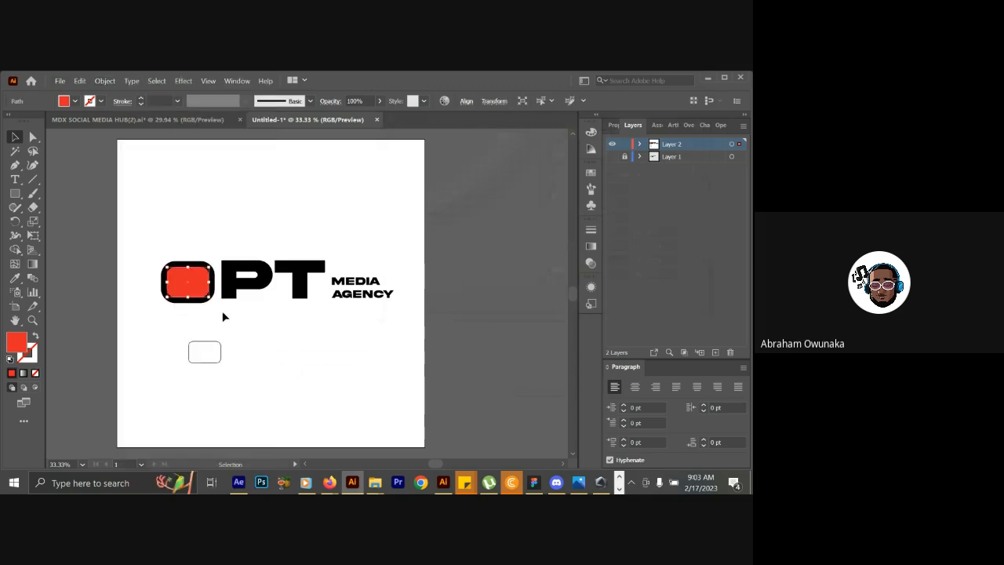
{"action": "mouse_move", "coordinate": [213, 300]}
{"action": "left_mouse_down"}
{"action": "mouse_move", "coordinate": [220, 307]}
{"action": "mouse_move", "coordinate": [202, 282]}
{"action": "mouse_move", "coordinate": [221, 306]}
{"action": "mouse_move", "coordinate": [214, 276]}
{"action": "mouse_move", "coordinate": [221, 300]}
{"action": "mouse_move", "coordinate": [238, 306]}
{"action": "mouse_move", "coordinate": [228, 302]}
{"action": "left_mouse_up"}
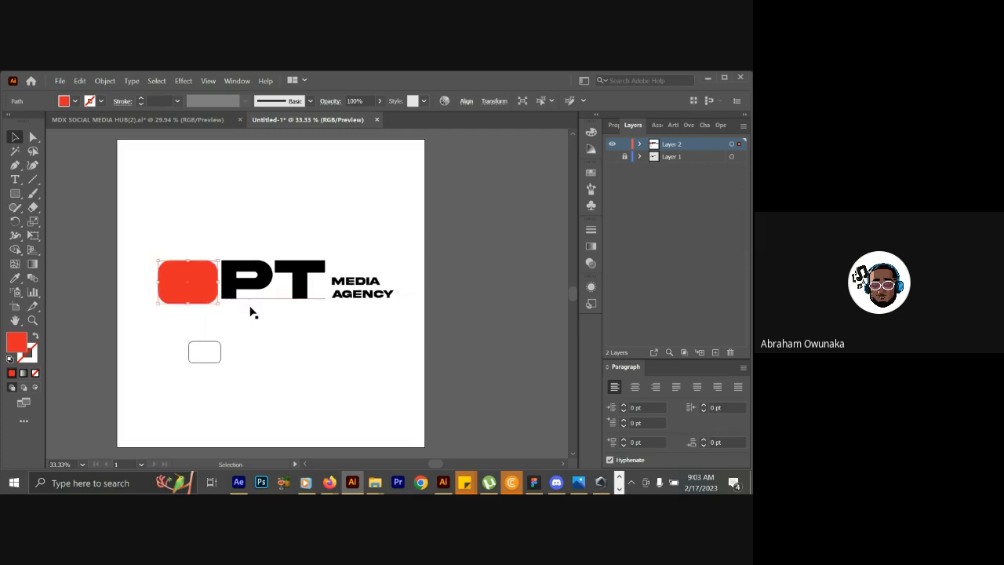
Switch to After Effects and scrub the reference video's opening to 0:00:01:19 to review the O shape's growth.
{"action": "left_click", "coordinate": [238, 482]}
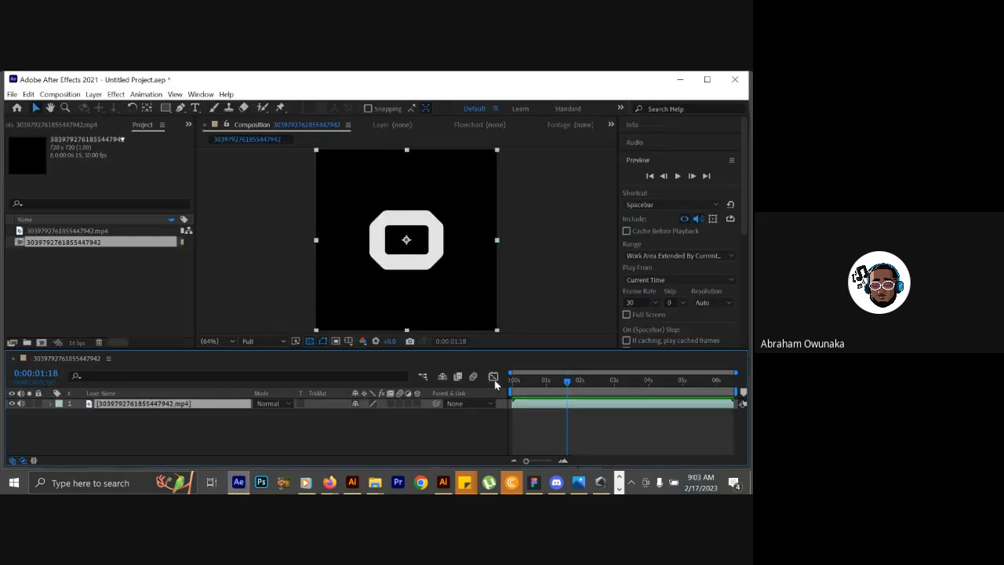
{"action": "left_click", "coordinate": [522, 382]}
{"action": "left_click_drag", "start_coordinate": [522, 384], "coordinate": [570, 373]}
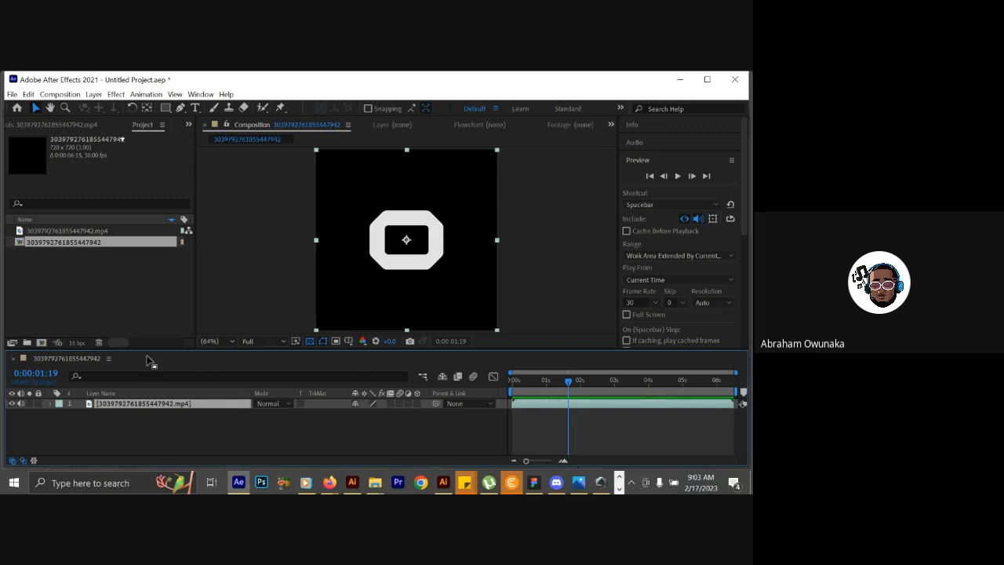
Start a new composition and set its size to 1080 px wide by 1080 px high.
{"action": "left_click", "coordinate": [42, 343]}
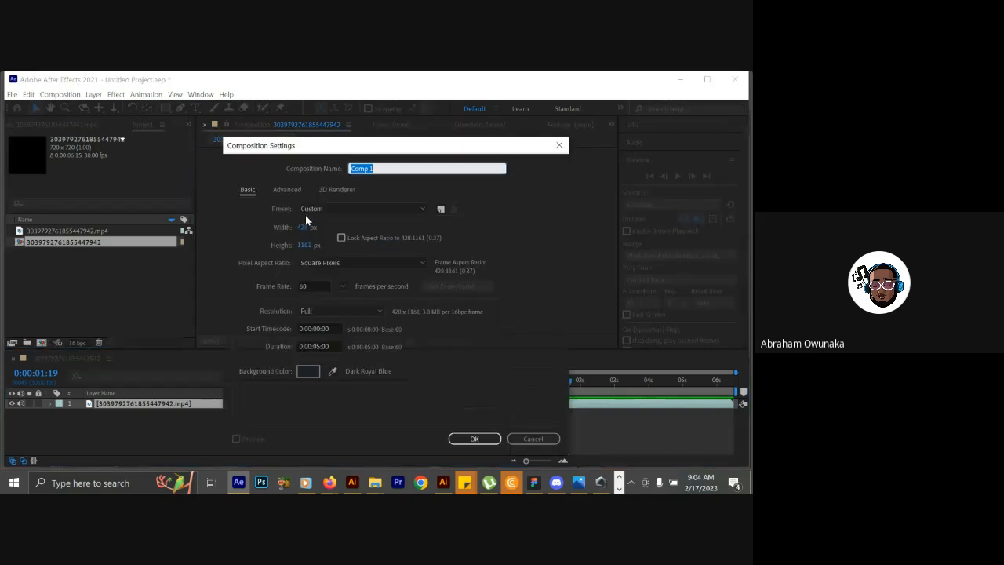
{"action": "left_click", "coordinate": [304, 227]}
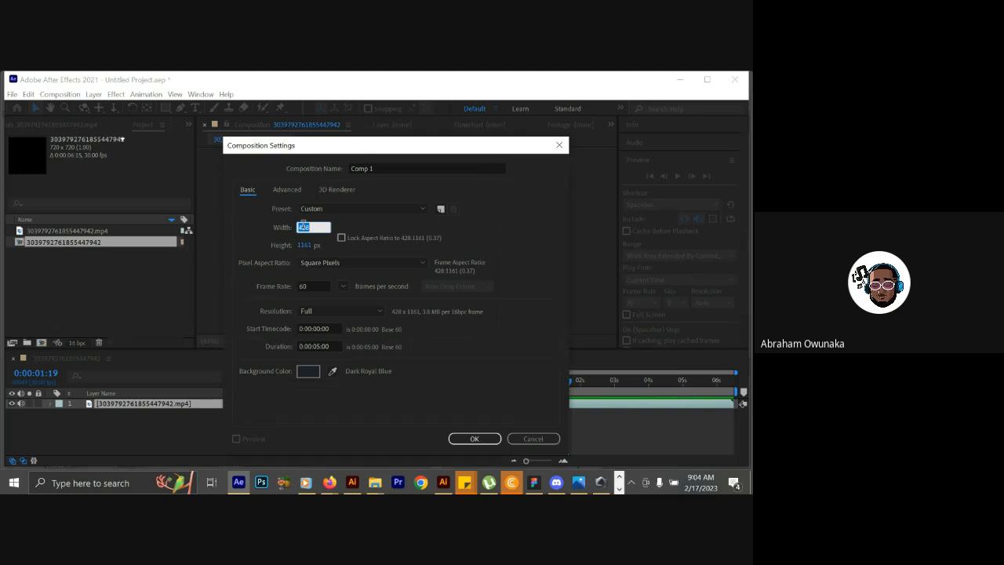
{"action": "type", "text": "1080"}
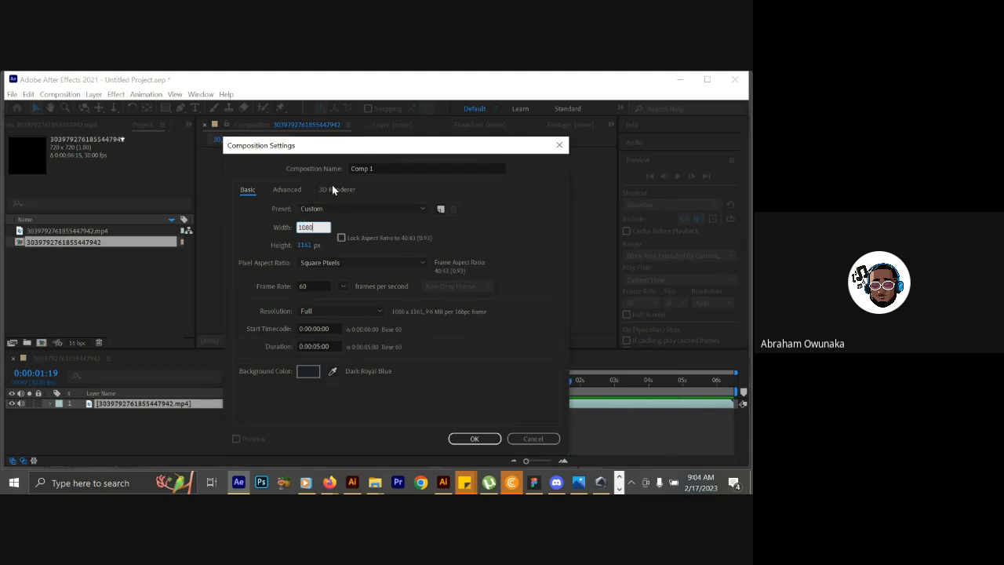
{"action": "left_click", "coordinate": [304, 245]}
{"action": "type", "text": "1"}
{"action": "type", "text": "90"}
{"action": "key", "text": "BackSpace"}
{"action": "key", "text": "BackSpace"}
{"action": "type", "text": "089"}
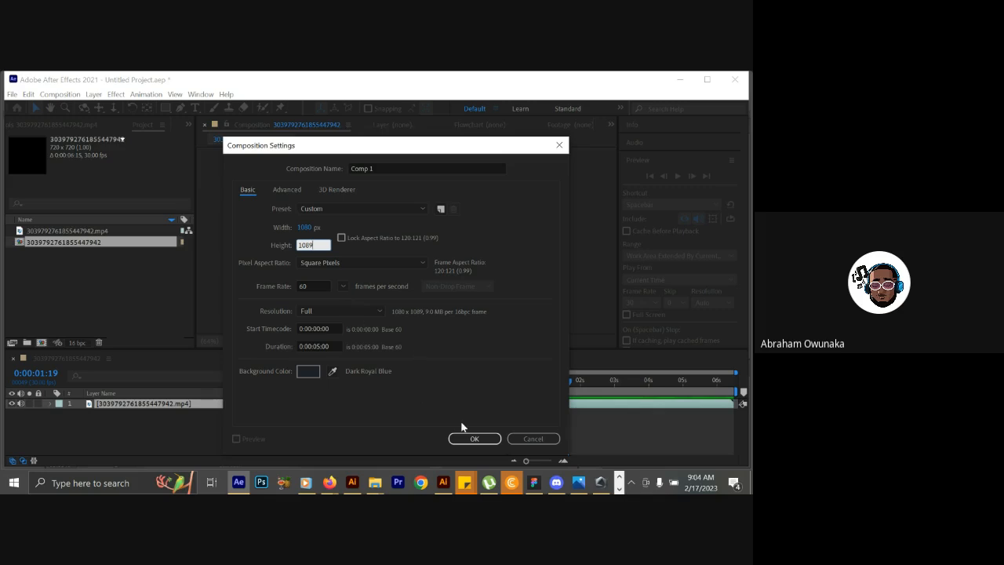
{"action": "left_click", "coordinate": [317, 345]}
{"action": "left_click_drag", "start_coordinate": [315, 346], "coordinate": [321, 349]}
{"action": "left_click", "coordinate": [306, 244]}
{"action": "left_click", "coordinate": [312, 244]}
{"action": "left_click_drag", "start_coordinate": [315, 245], "coordinate": [310, 250]}
{"action": "type", "text": "0"}
Set the frame rate to 29 fps and the duration to 0:00:08:00, and create the composition.
{"action": "left_click", "coordinate": [327, 285]}
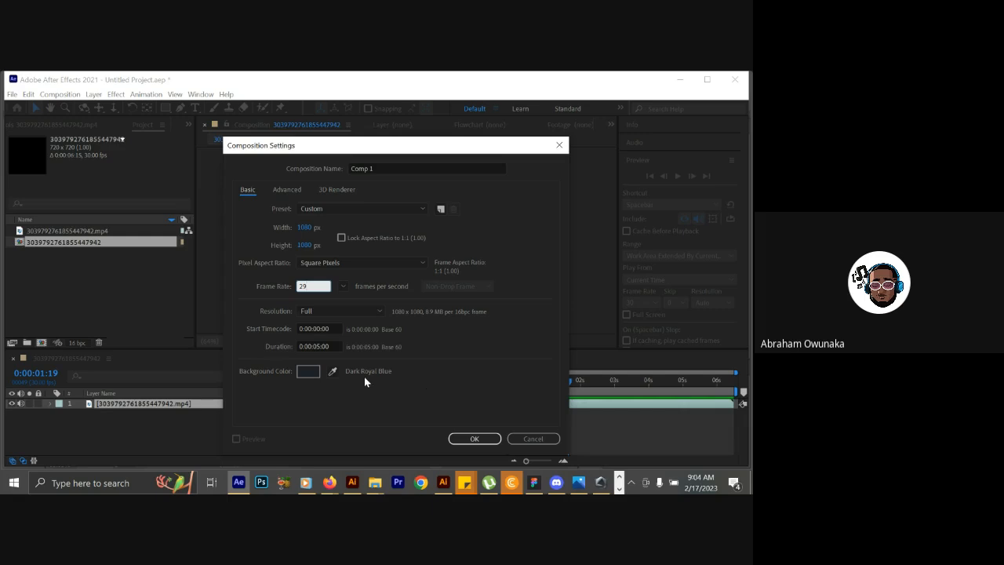
{"action": "left_click", "coordinate": [317, 346]}
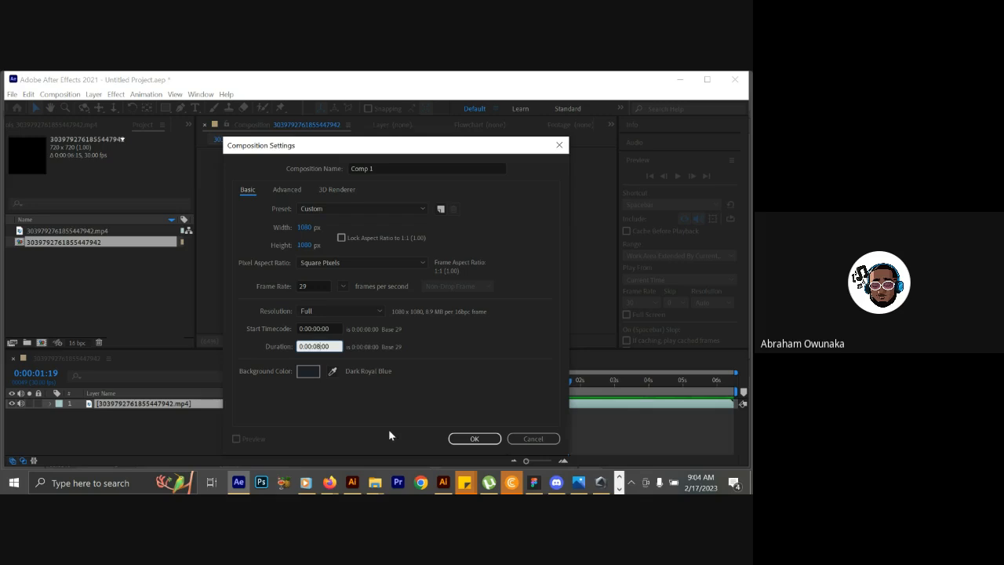
{"action": "left_click", "coordinate": [475, 438]}
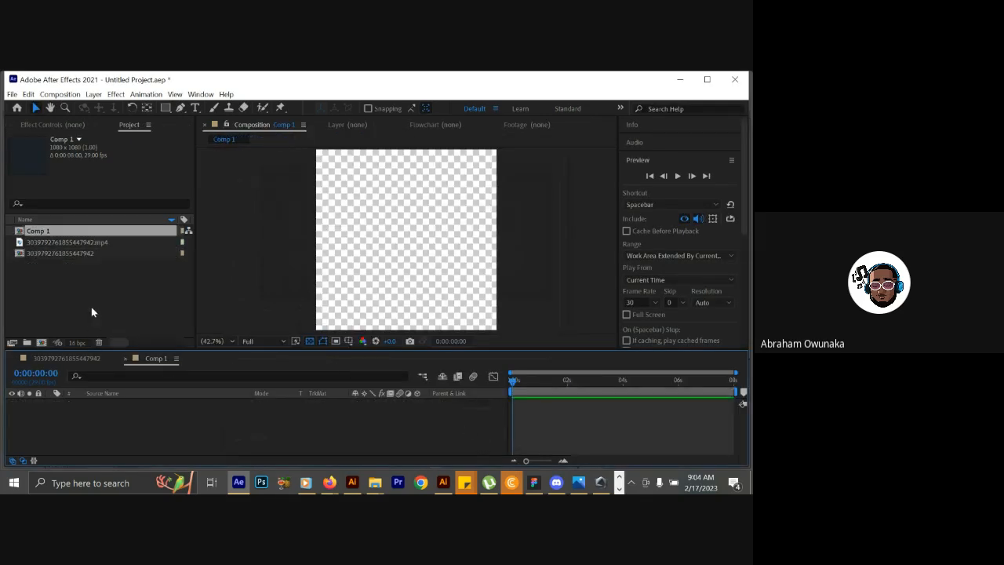
Add the reference video to Comp 1 and scale its layer to 154% to fill the frame.
{"action": "left_click", "coordinate": [76, 243]}
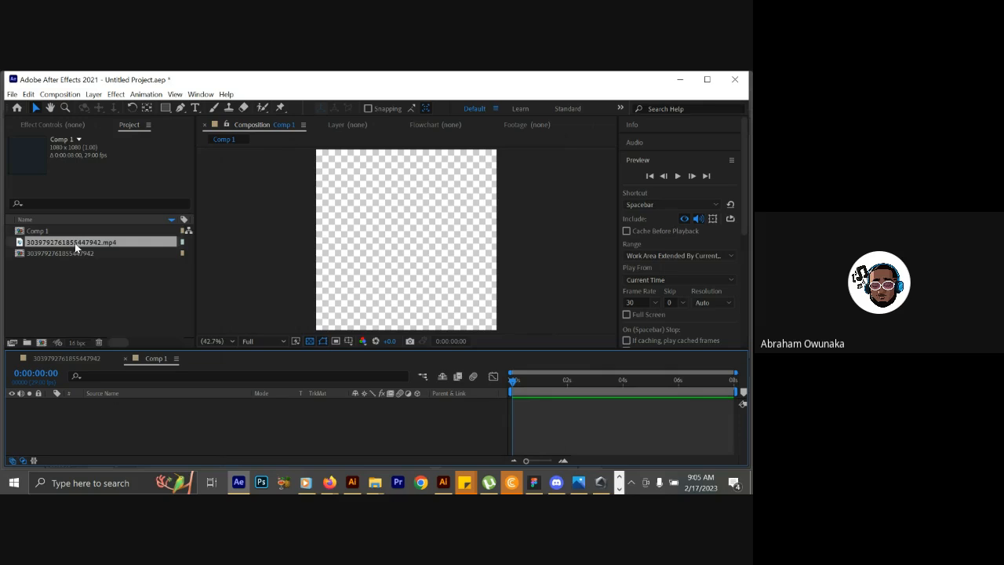
{"action": "left_click_drag", "start_coordinate": [76, 246], "coordinate": [128, 437]}
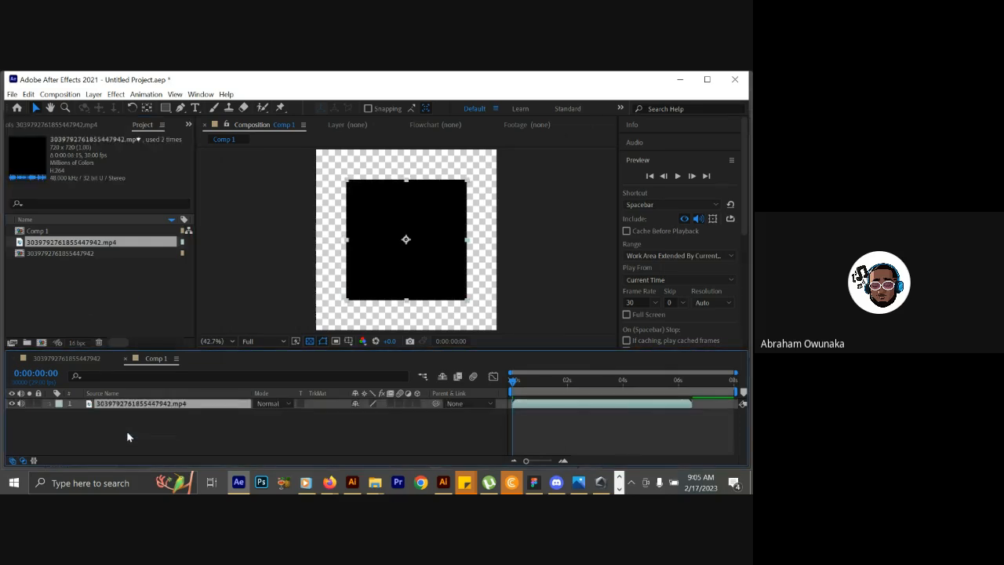
{"action": "key", "text": "s"}
{"action": "left_click_drag", "start_coordinate": [369, 414], "coordinate": [397, 414]}
{"action": "key", "text": "Return"}
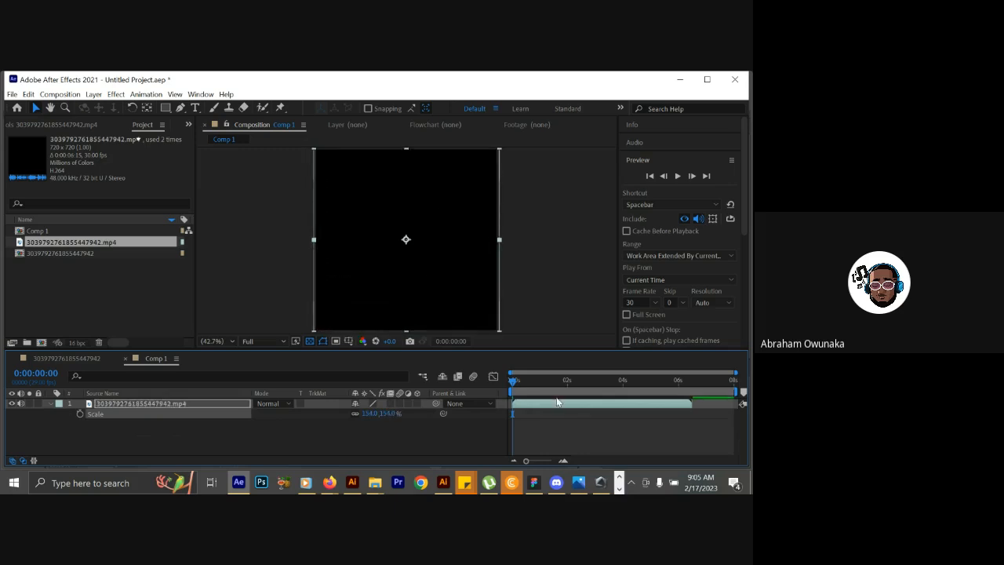
End Comp 1's work area at the reference video's last frame, 0:00:06:14.
{"action": "left_click", "coordinate": [693, 381]}
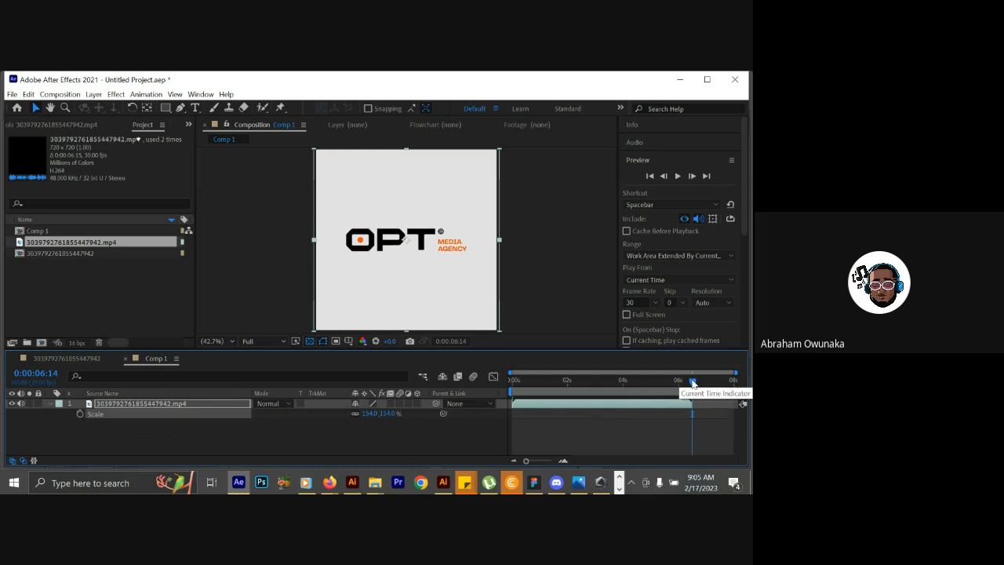
{"action": "key", "text": "comma"}
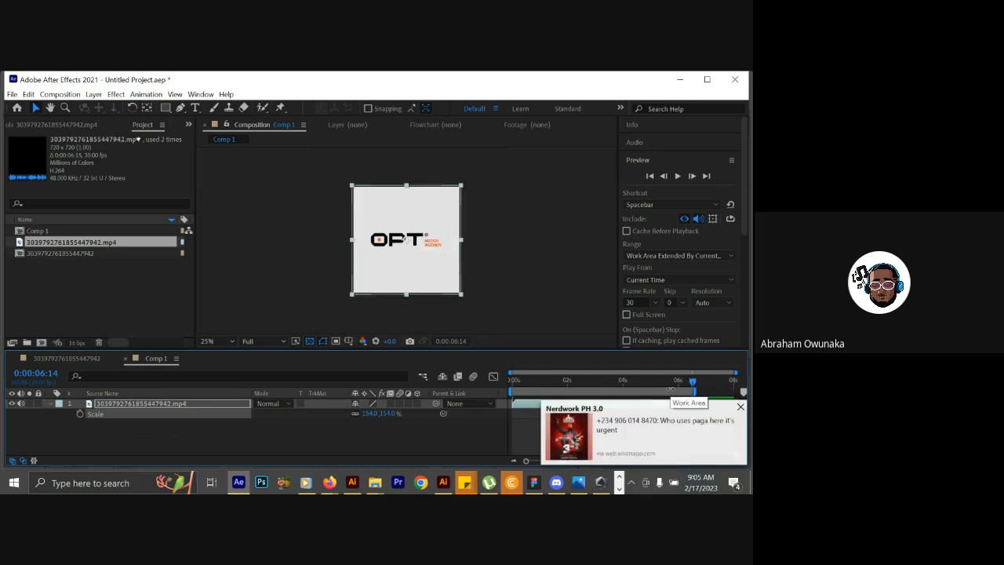
Play the reference animation from the start and park the playhead on the O shape at 0:00:01:12.
{"action": "left_click_drag", "start_coordinate": [538, 381], "coordinate": [498, 385]}
{"action": "key", "text": "space"}
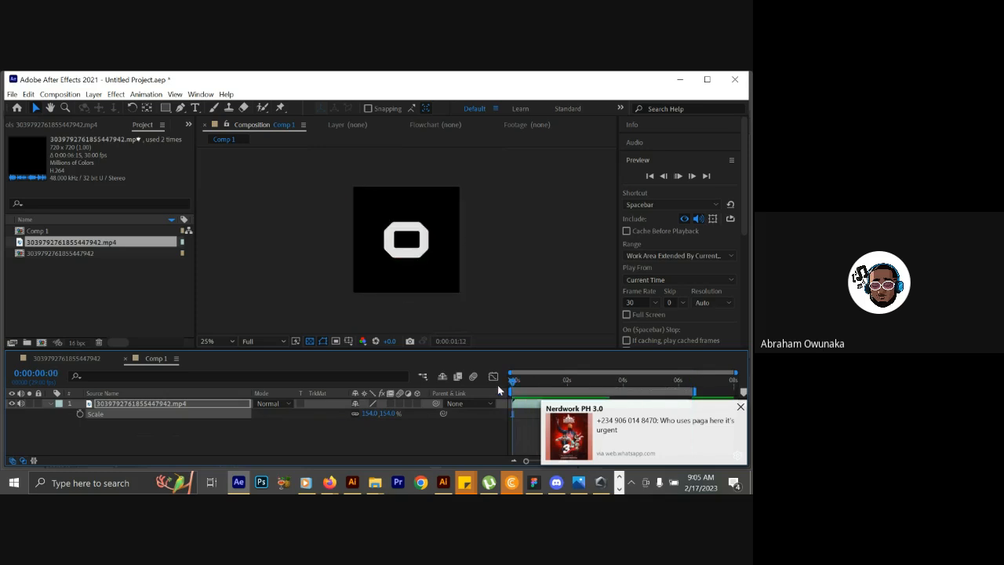
{"action": "left_click", "coordinate": [741, 407]}
{"action": "left_click_drag", "start_coordinate": [533, 386], "coordinate": [553, 376]}
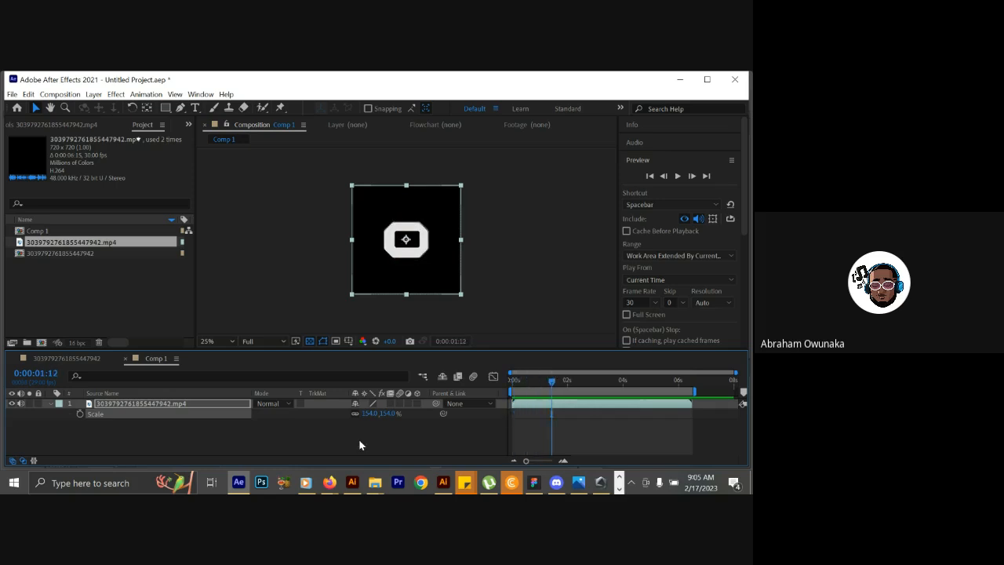
Switch to Illustrator with the OPT logo document in front.
{"action": "left_click", "coordinate": [352, 482]}
{"action": "left_click", "coordinate": [353, 483]}
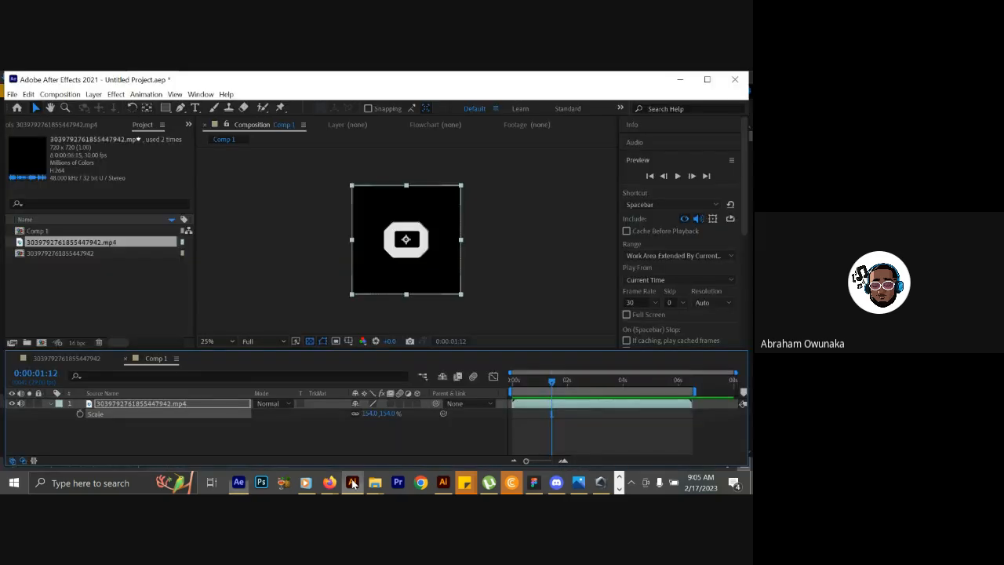
{"action": "left_click", "coordinate": [352, 483]}
{"action": "left_click", "coordinate": [352, 482]}
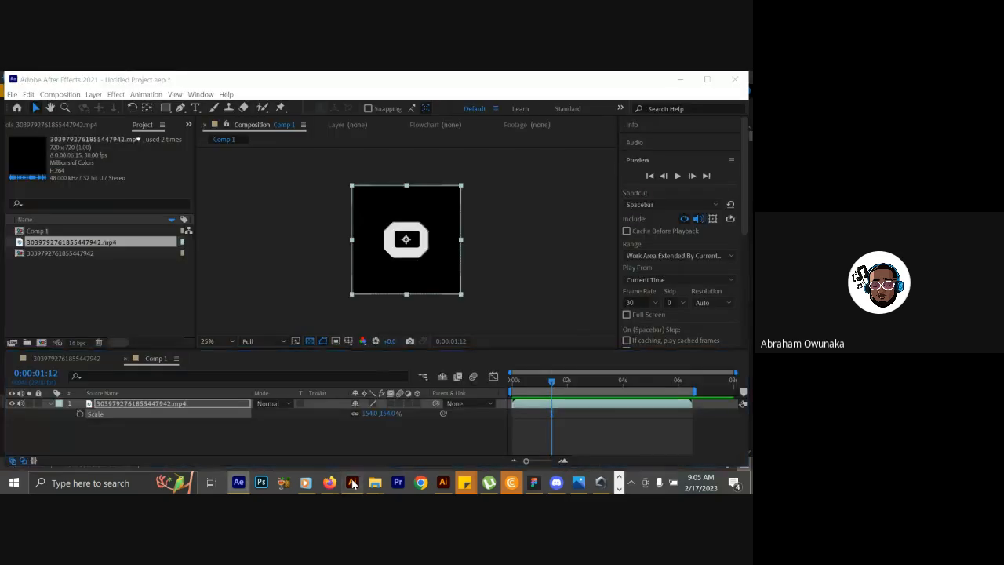
{"action": "left_click", "coordinate": [353, 482]}
{"action": "left_click", "coordinate": [352, 483]}
{"action": "left_click", "coordinate": [352, 482]}
{"action": "left_click", "coordinate": [352, 483]}
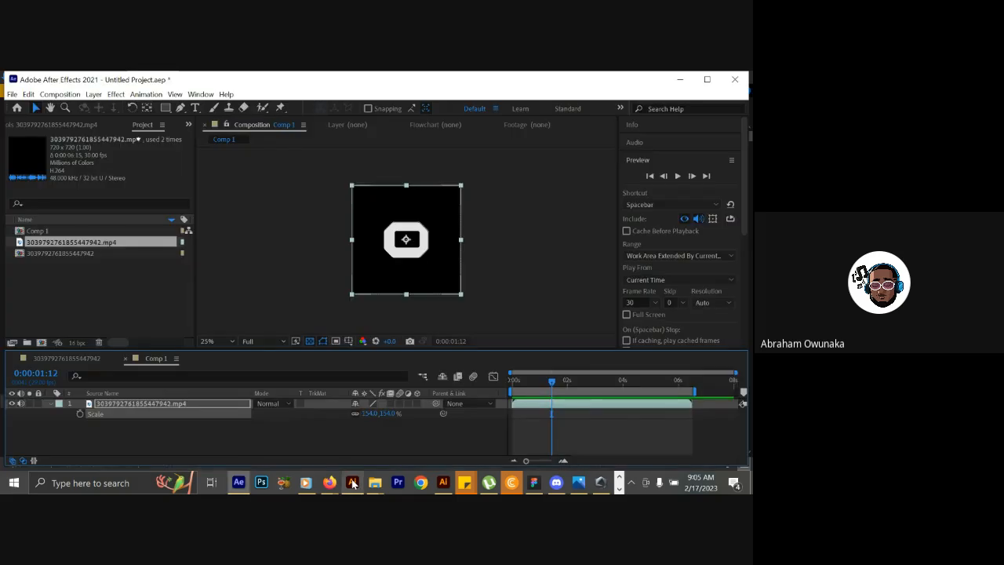
{"action": "left_click", "coordinate": [353, 482]}
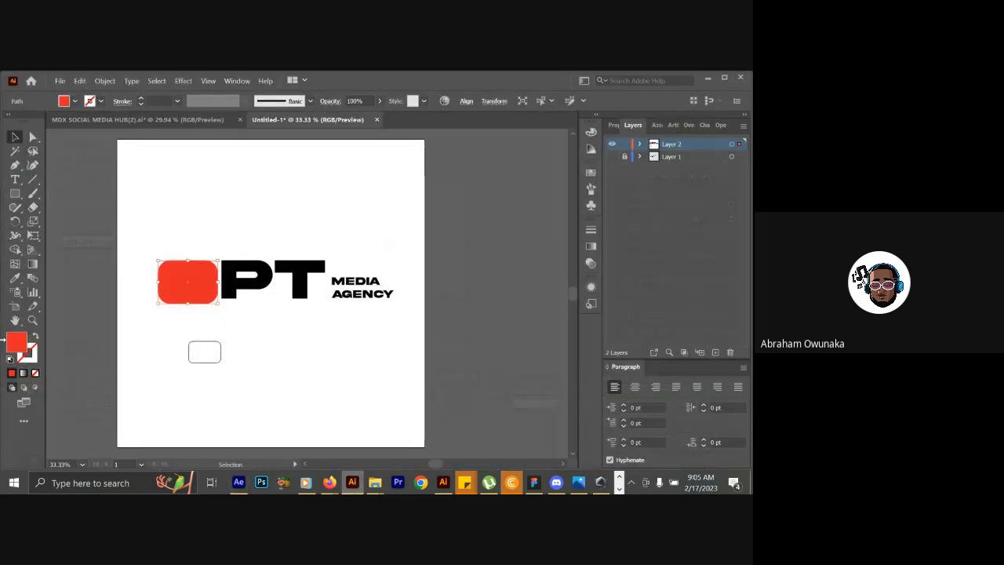
Try a red stroke and a white fill on the rounded rectangle covering the O.
{"action": "left_click", "coordinate": [34, 337]}
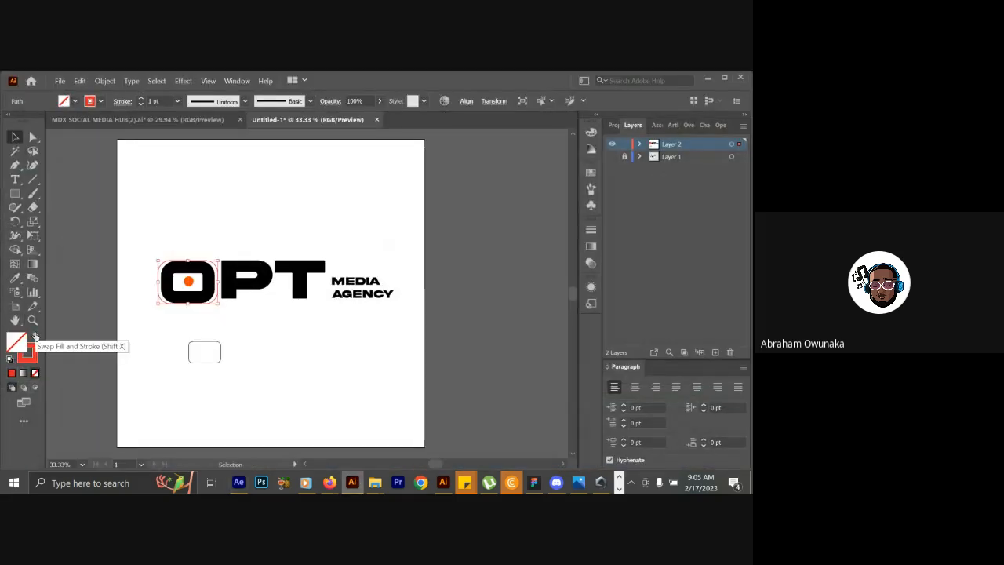
{"action": "left_click", "coordinate": [35, 337]}
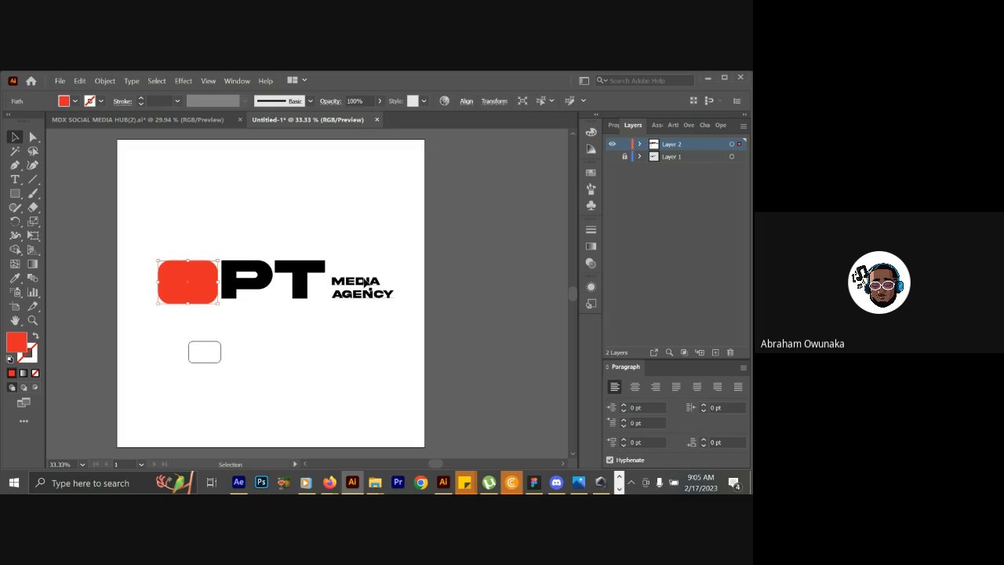
{"action": "left_click", "coordinate": [12, 374]}
{"action": "left_click", "coordinate": [13, 378]}
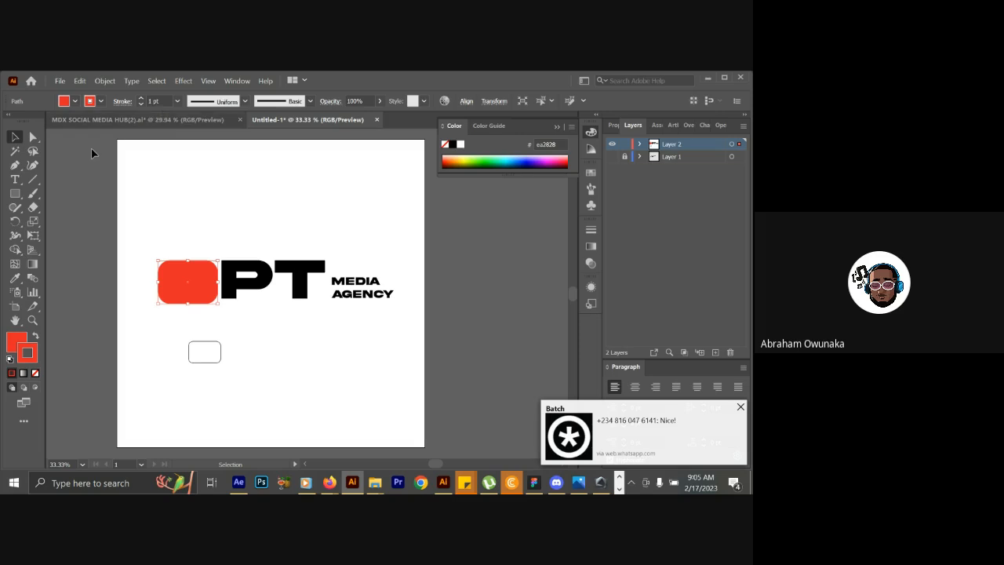
{"action": "left_click", "coordinate": [65, 102]}
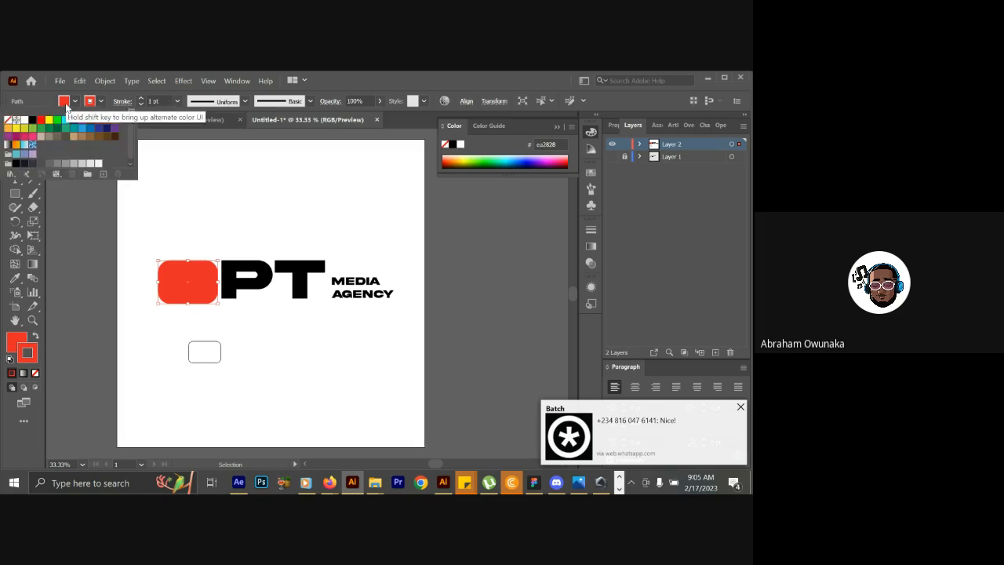
{"action": "left_click", "coordinate": [24, 120]}
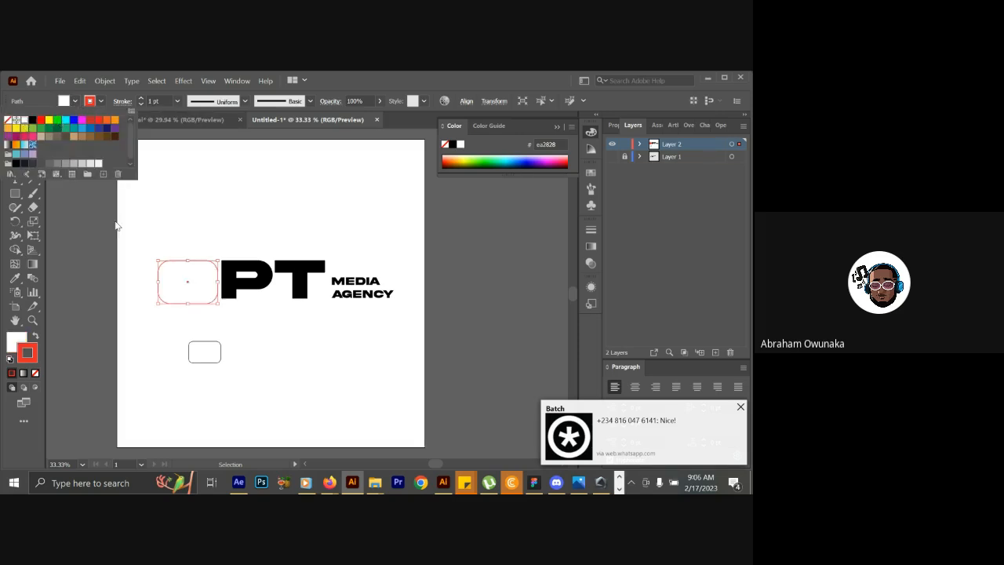
{"action": "left_click", "coordinate": [170, 253]}
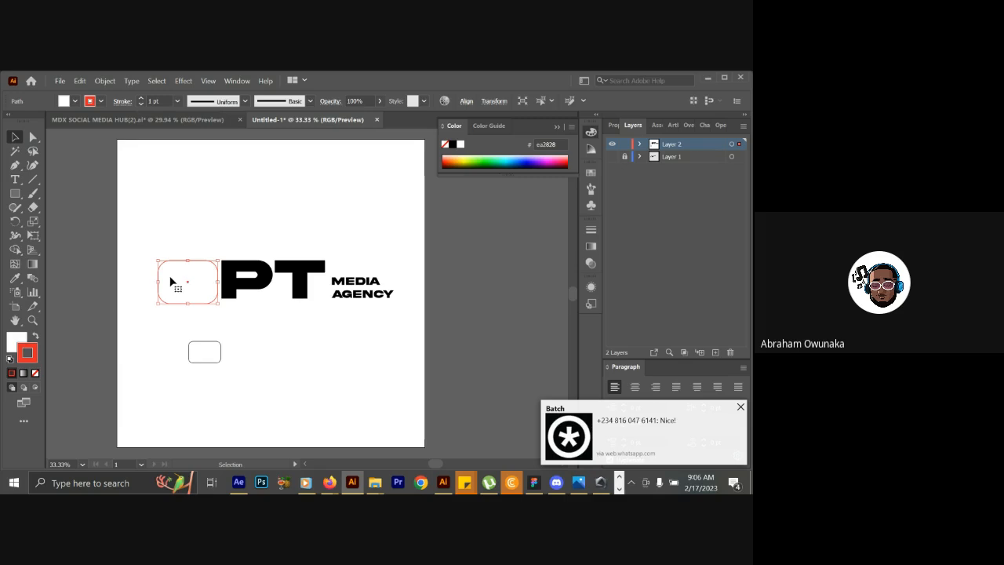
Give the rounded rectangle covering the O a black fill and a near-white #fffdfd stroke.
{"action": "left_click", "coordinate": [18, 344]}
{"action": "left_click", "coordinate": [65, 100]}
{"action": "left_click", "coordinate": [19, 161]}
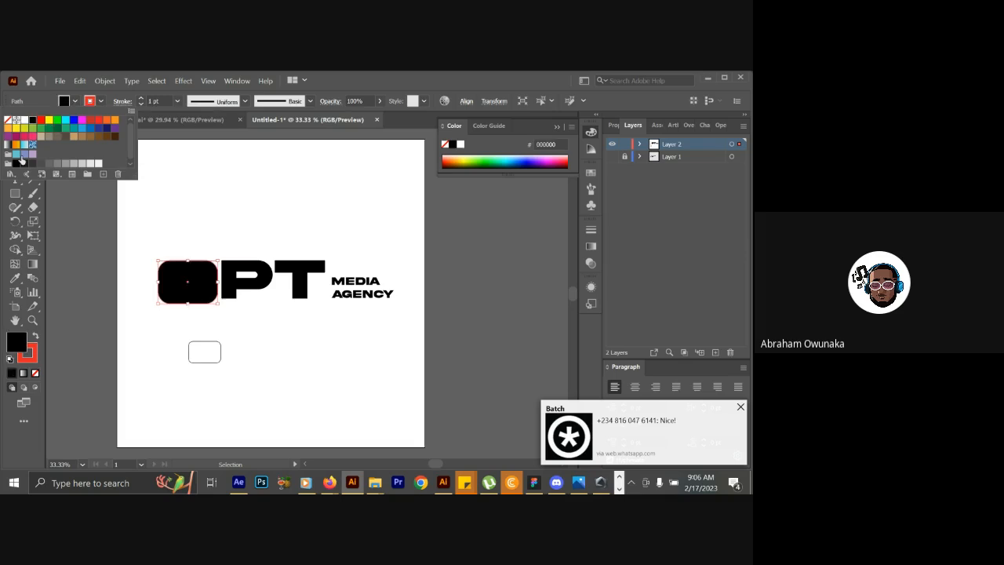
{"action": "left_click", "coordinate": [37, 363]}
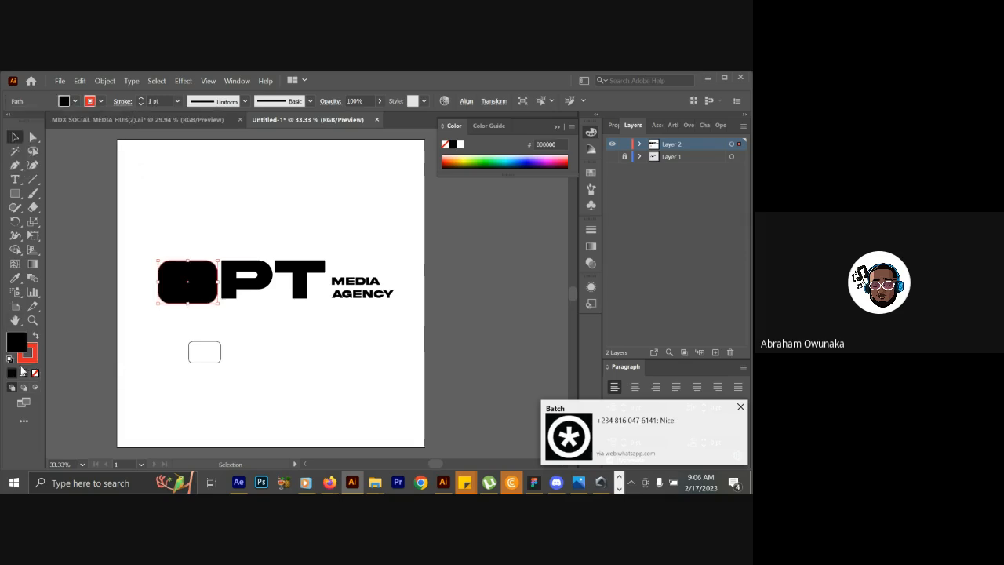
{"action": "double_click", "coordinate": [33, 358]}
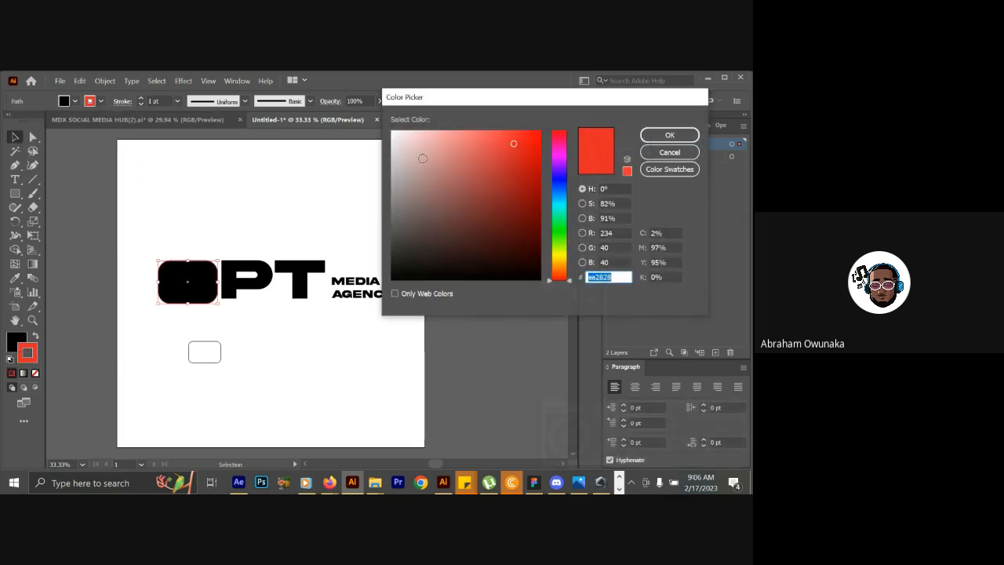
{"action": "left_click", "coordinate": [416, 144]}
{"action": "left_click_drag", "start_coordinate": [416, 144], "coordinate": [392, 130]}
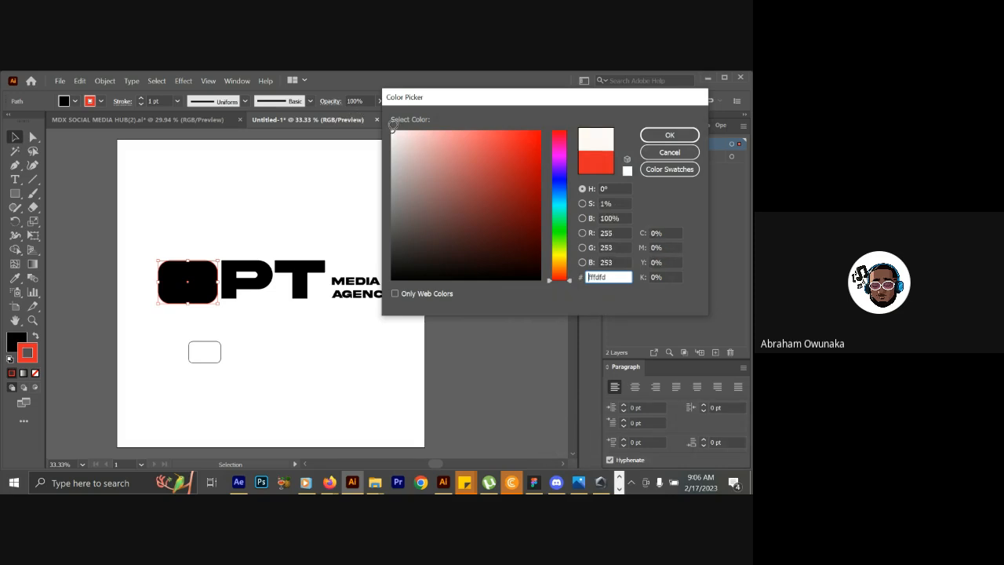
{"action": "left_click", "coordinate": [650, 135]}
{"action": "left_click", "coordinate": [475, 296]}
{"action": "left_click", "coordinate": [179, 284]}
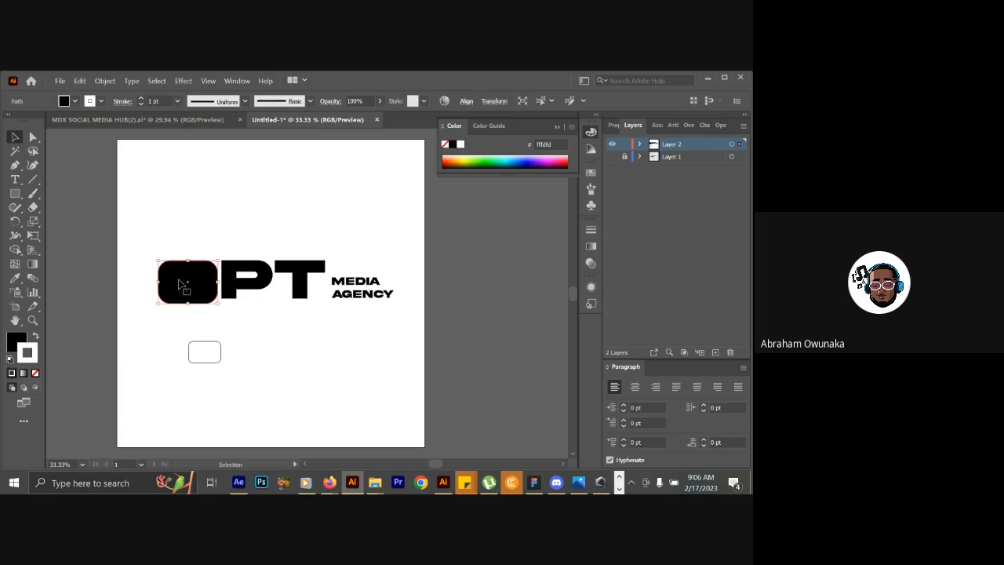
{"action": "left_click", "coordinate": [657, 126]}
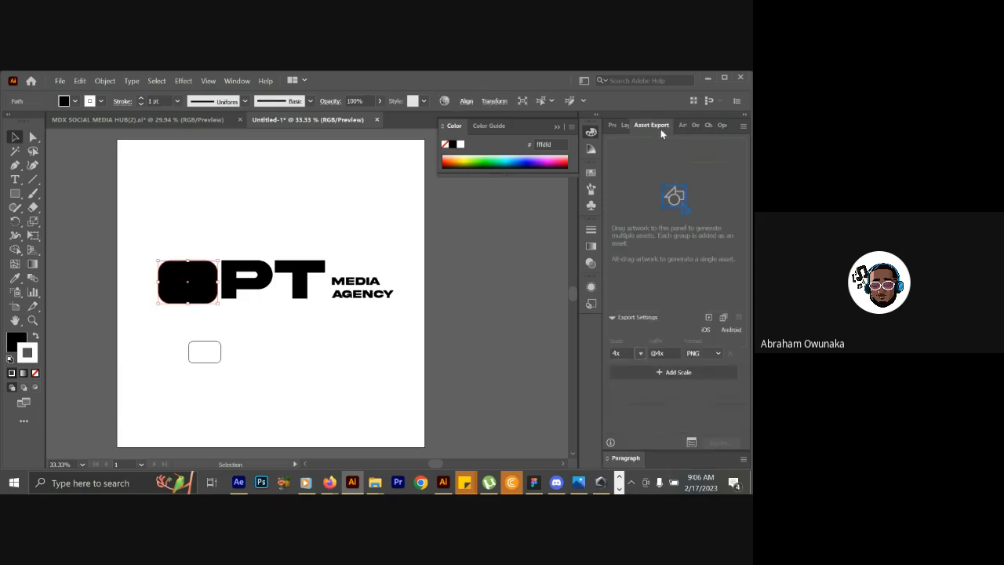
{"action": "left_click_drag", "start_coordinate": [661, 129], "coordinate": [612, 246]}
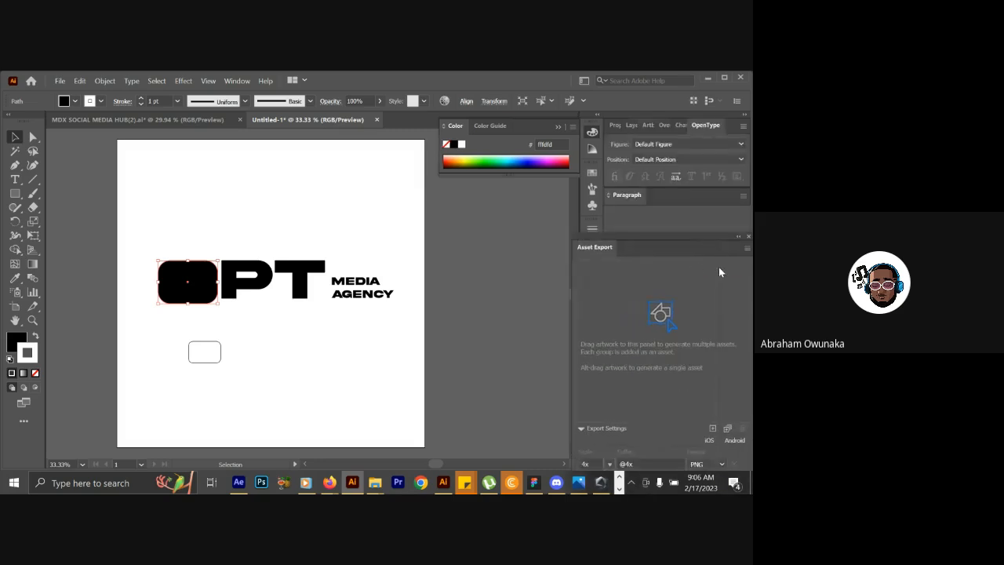
{"action": "left_click", "coordinate": [746, 237]}
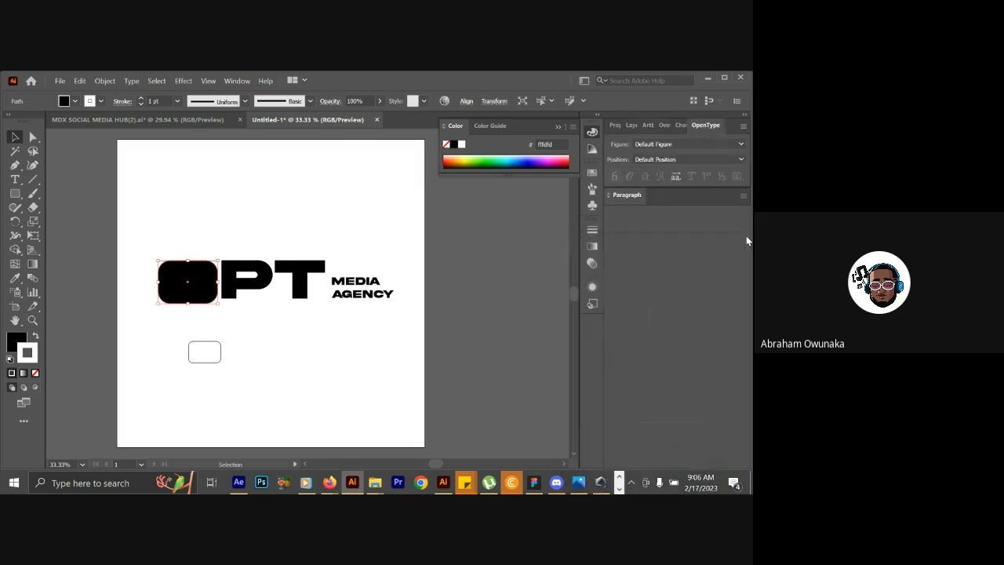
Send the selected black rounded rectangle to Comp 1 in After Effects as a shape layer with Overlord.
{"action": "left_click", "coordinate": [661, 128]}
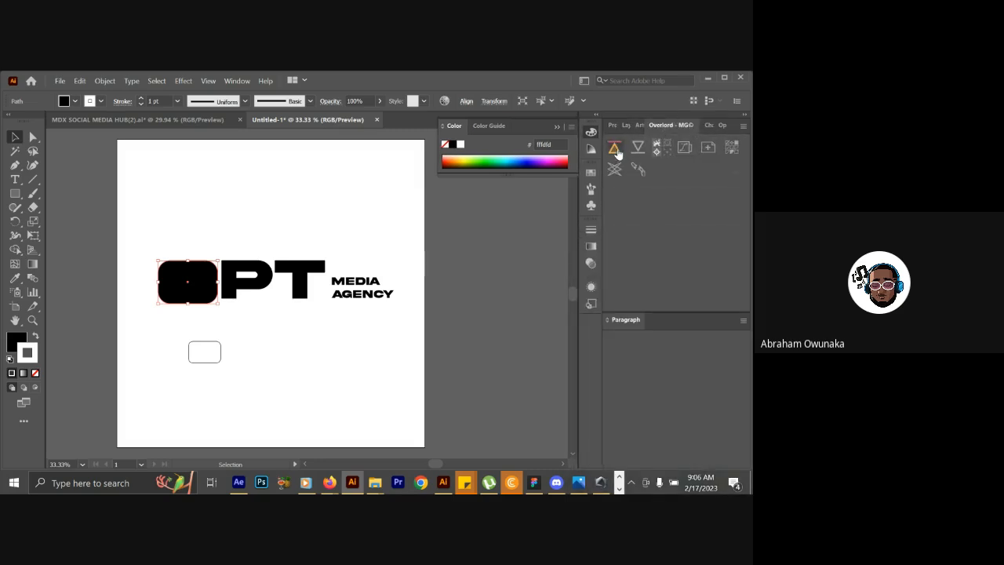
{"action": "left_click", "coordinate": [616, 150]}
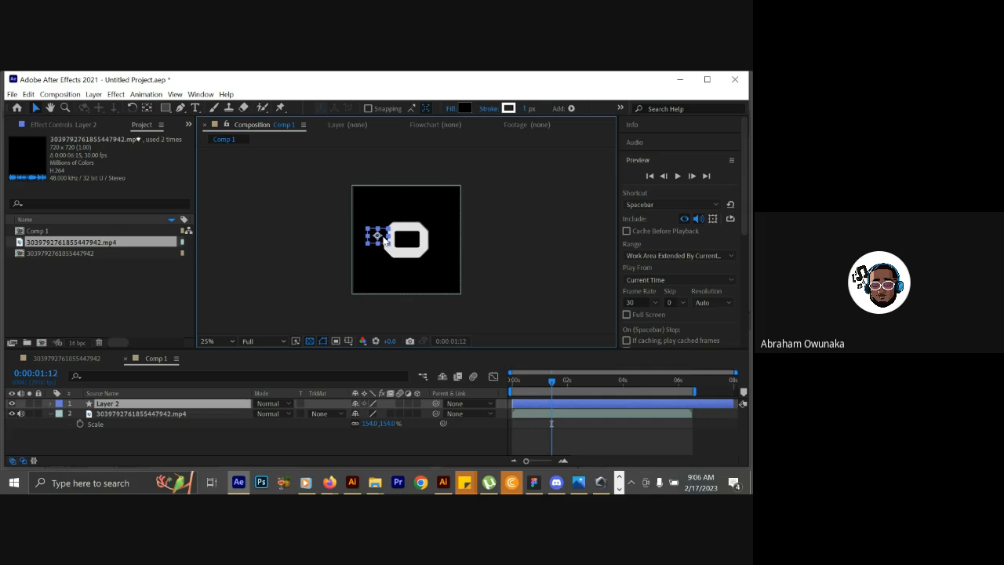
Centre the black rounded rectangle over the video's O in Comp 1 and scale it to 247%.
{"action": "scroll", "coordinate": [382, 240], "scroll_direction": "up", "scroll_amount": 2}
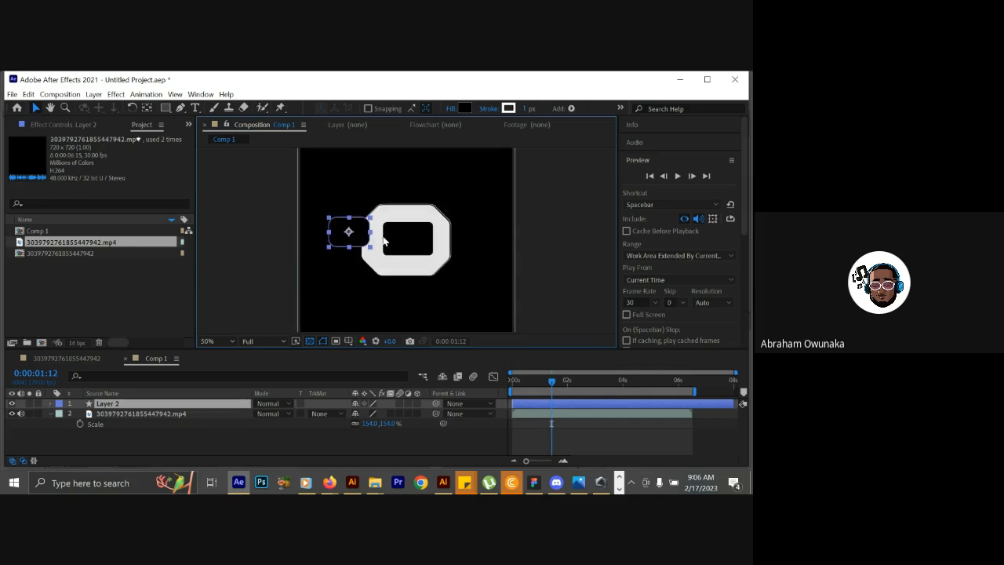
{"action": "left_click_drag", "start_coordinate": [364, 233], "coordinate": [424, 241]}
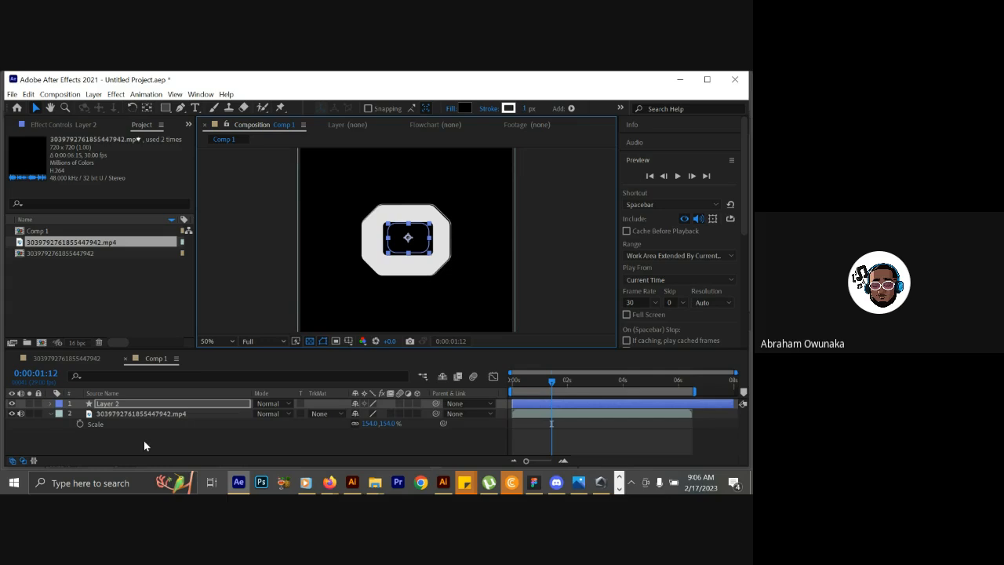
{"action": "key", "text": "s"}
{"action": "left_click_drag", "start_coordinate": [367, 413], "coordinate": [436, 413]}
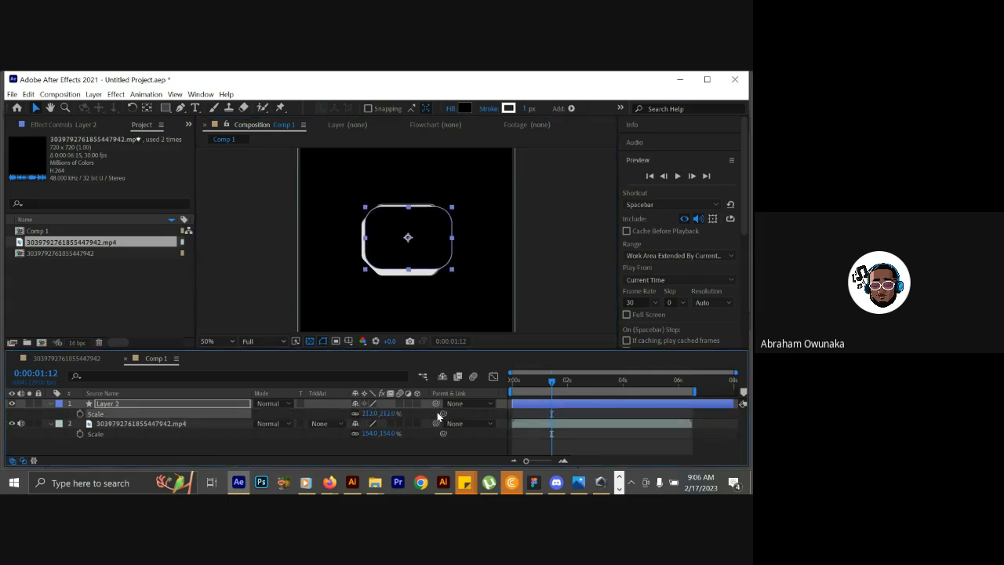
{"action": "left_click", "coordinate": [439, 257]}
{"action": "left_click_drag", "start_coordinate": [438, 256], "coordinate": [438, 260]}
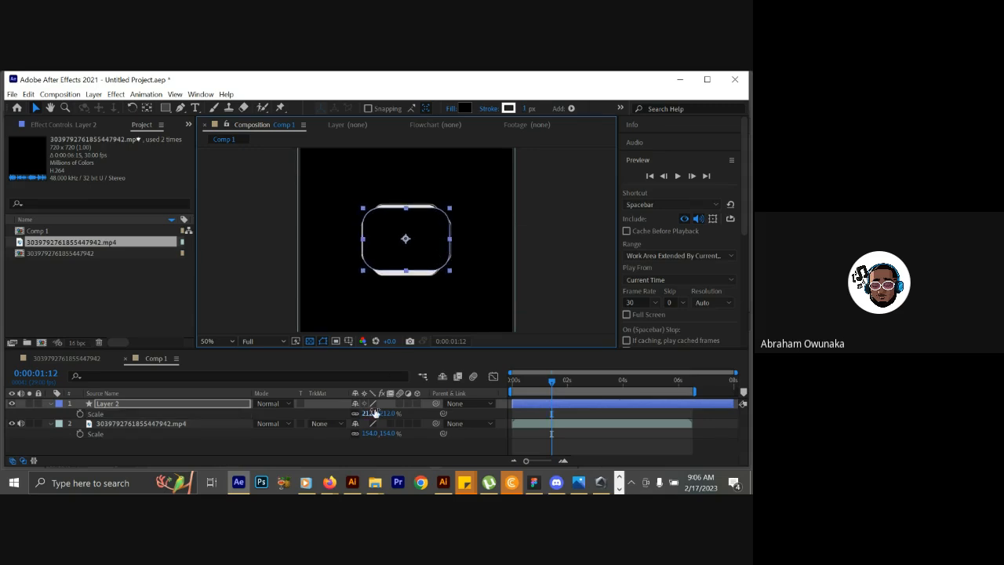
{"action": "left_click_drag", "start_coordinate": [366, 413], "coordinate": [408, 412]}
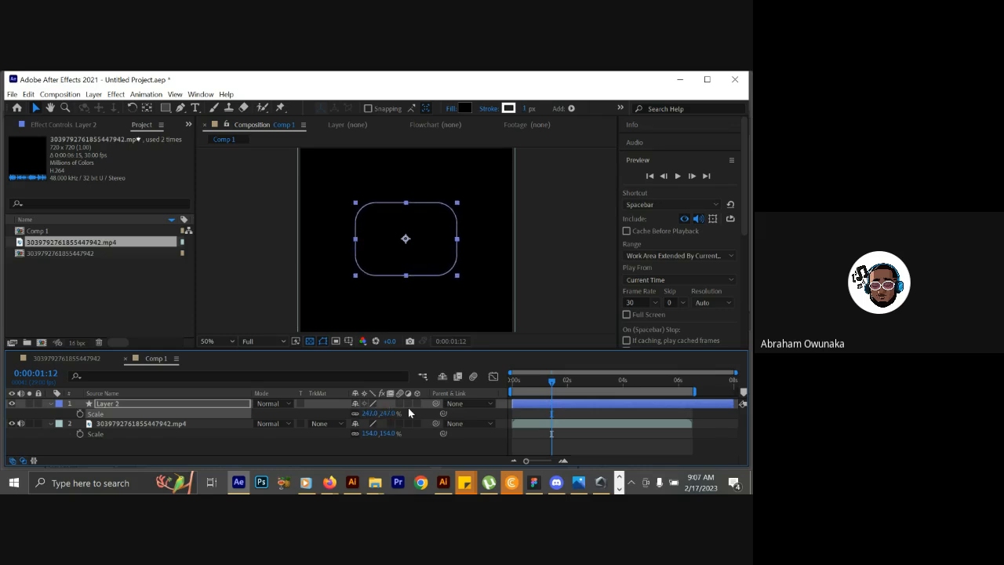
Hide the rounded rectangle layer, set its scale to 243%, and move the playhead to 0:00:01:27.
{"action": "left_click", "coordinate": [12, 403]}
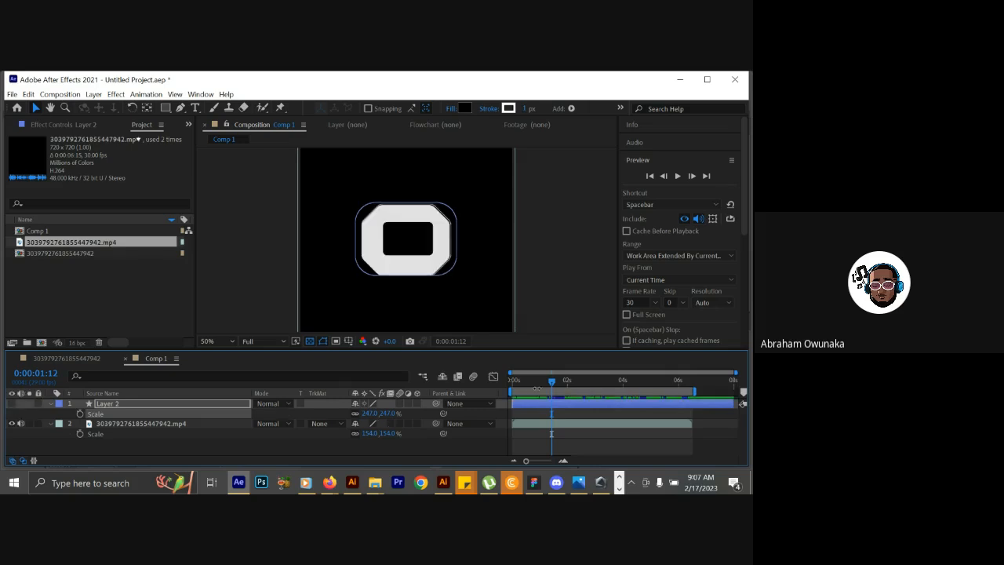
{"action": "left_click_drag", "start_coordinate": [552, 385], "coordinate": [546, 383]}
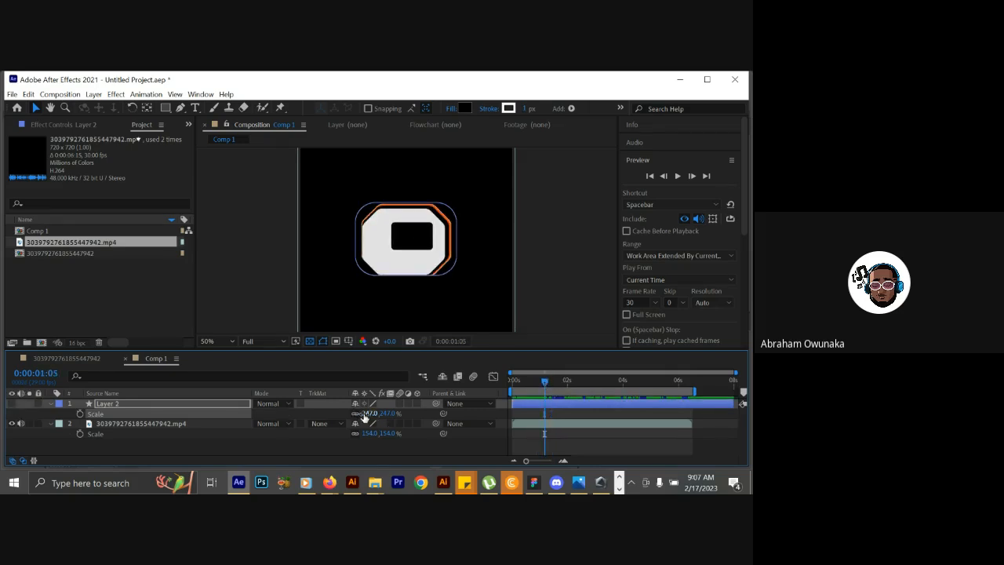
{"action": "mouse_move", "coordinate": [359, 416]}
{"action": "left_mouse_down"}
{"action": "mouse_move", "coordinate": [342, 415]}
{"action": "mouse_move", "coordinate": [362, 413]}
{"action": "left_mouse_up"}
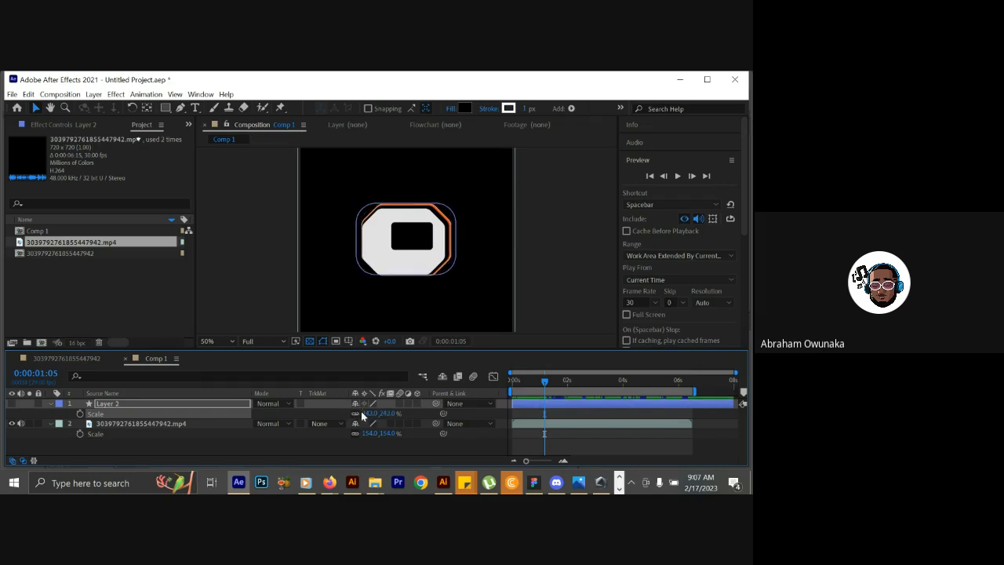
{"action": "left_click", "coordinate": [366, 413]}
{"action": "left_click_drag", "start_coordinate": [522, 381], "coordinate": [566, 369]}
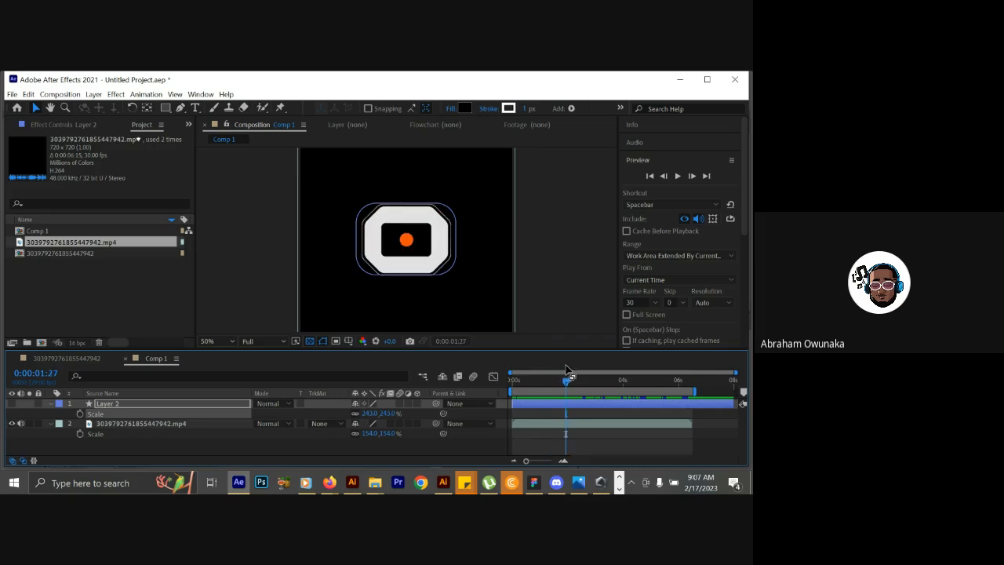
Switch to Illustrator and move the black rounded rectangle above the logo and the thick-stroked O below it.
{"action": "left_click", "coordinate": [353, 482]}
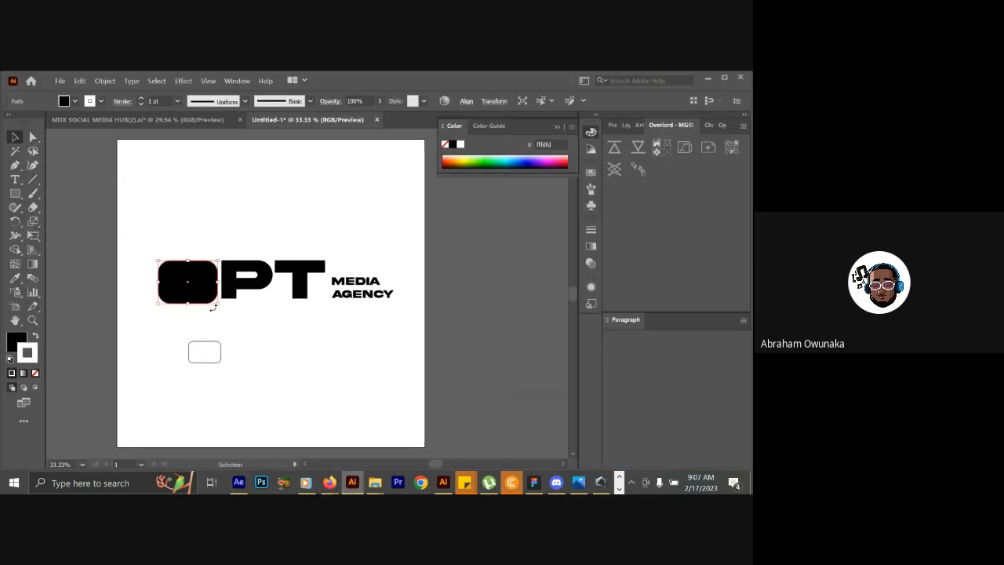
{"action": "left_click_drag", "start_coordinate": [203, 295], "coordinate": [246, 211]}
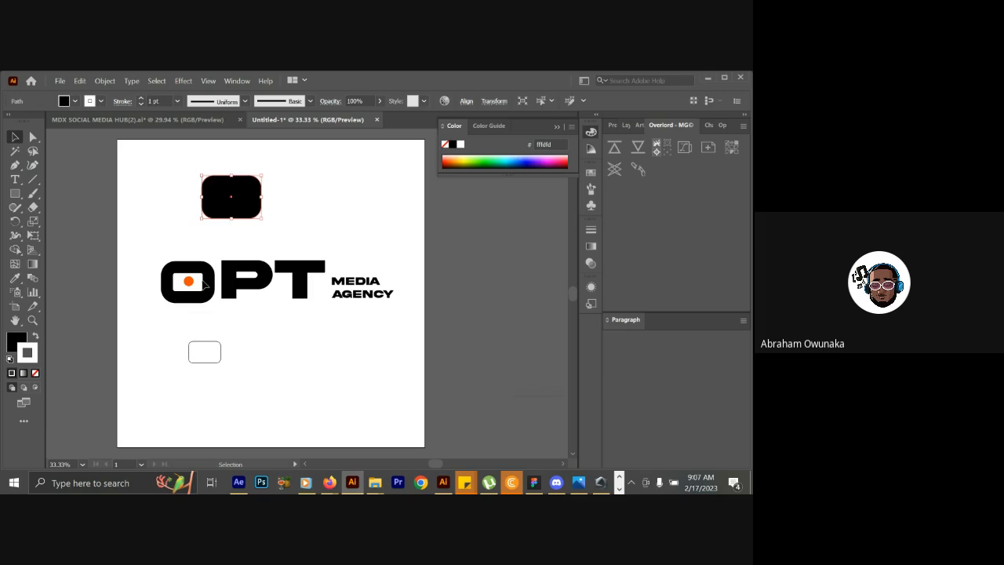
{"action": "left_click_drag", "start_coordinate": [211, 280], "coordinate": [274, 356]}
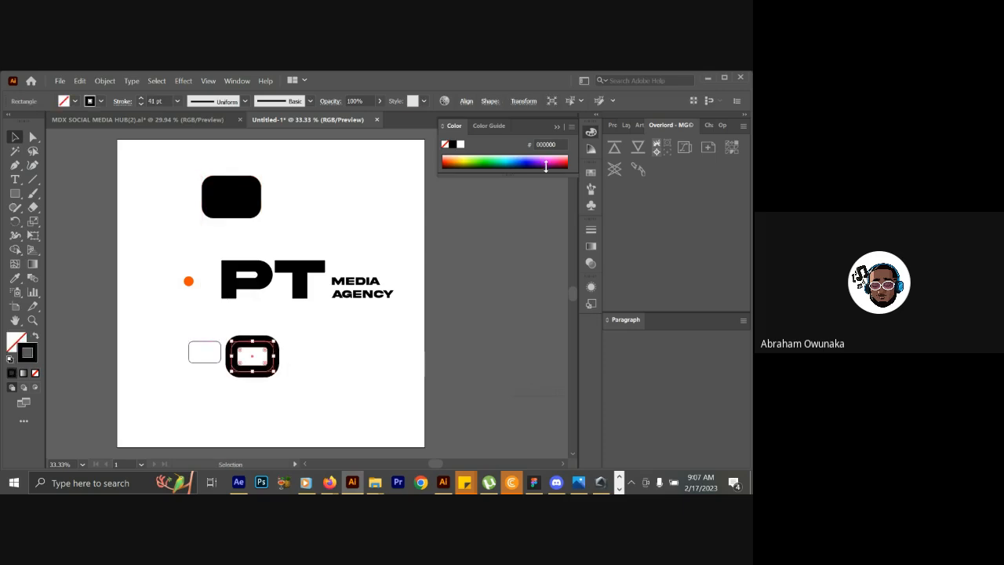
Make the locked reference image on Layer 1 visible behind the logo and clear the selection.
{"action": "left_click", "coordinate": [627, 126]}
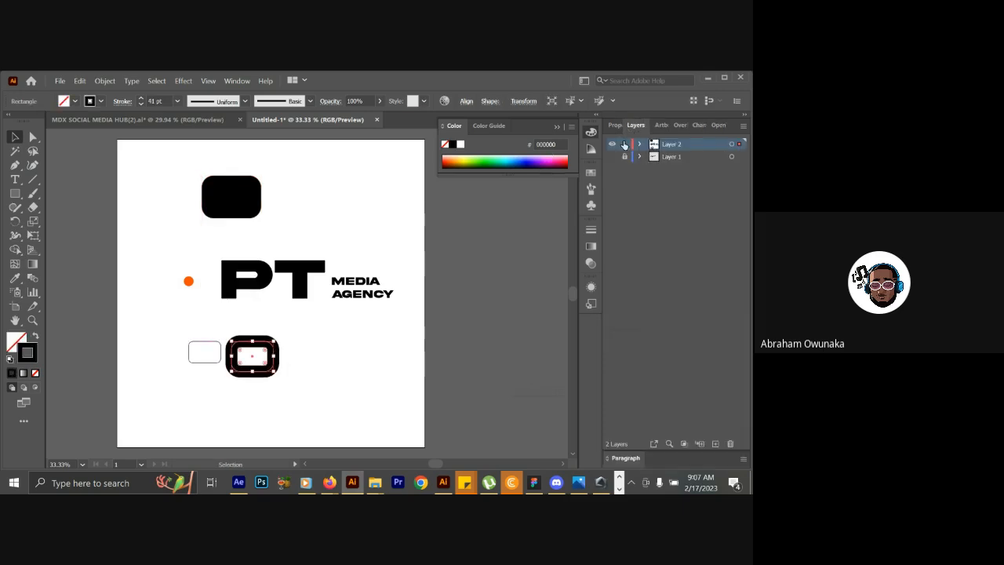
{"action": "left_click", "coordinate": [613, 157]}
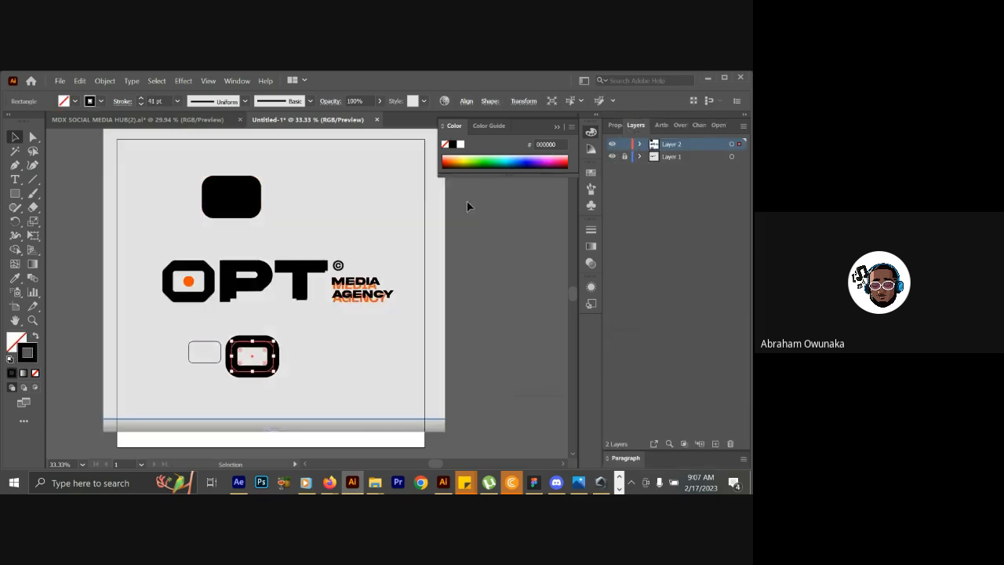
{"action": "key", "text": "ctrl+equal"}
{"action": "key", "text": "ctrl+equal"}
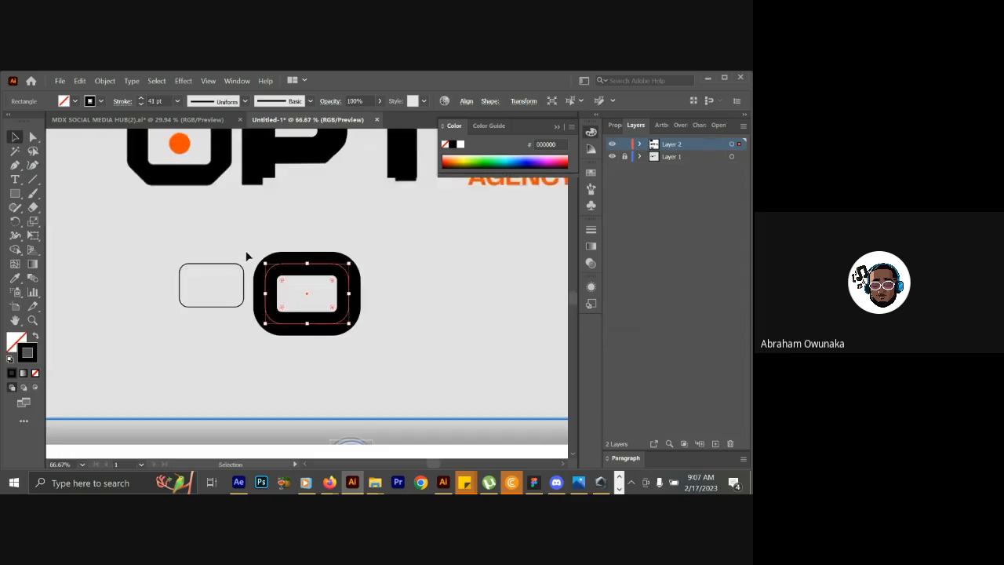
{"action": "scroll", "coordinate": [188, 214], "scroll_direction": "up", "scroll_amount": 5}
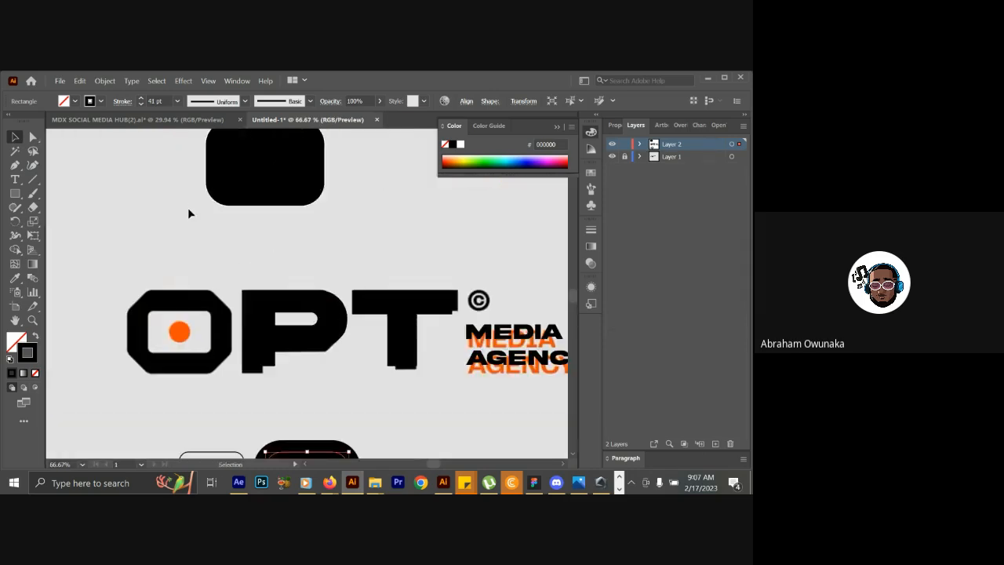
{"action": "left_click", "coordinate": [208, 320]}
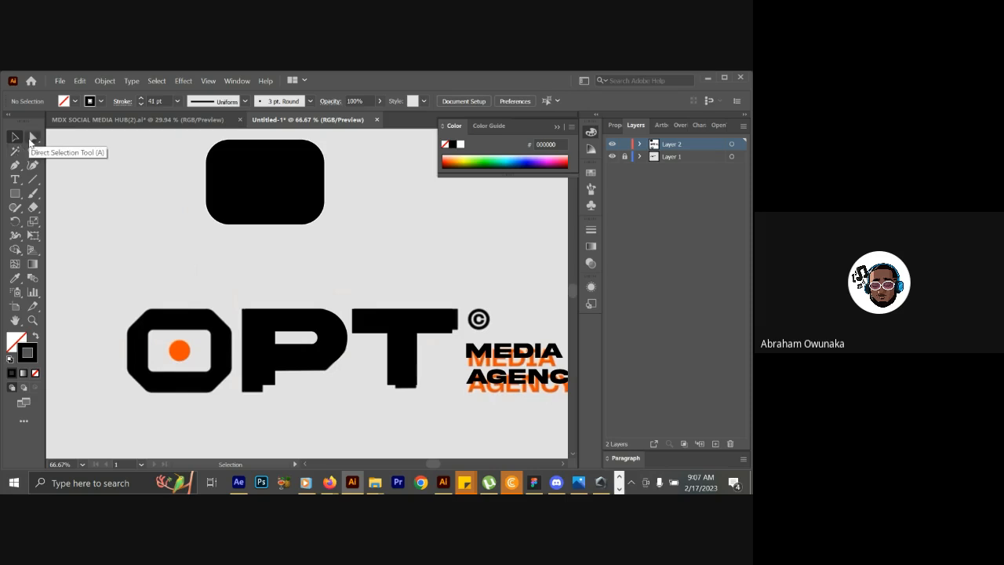
Draw a rectangle with no fill or stroke that fits the outer edges of the reference O.
{"action": "left_click", "coordinate": [15, 193]}
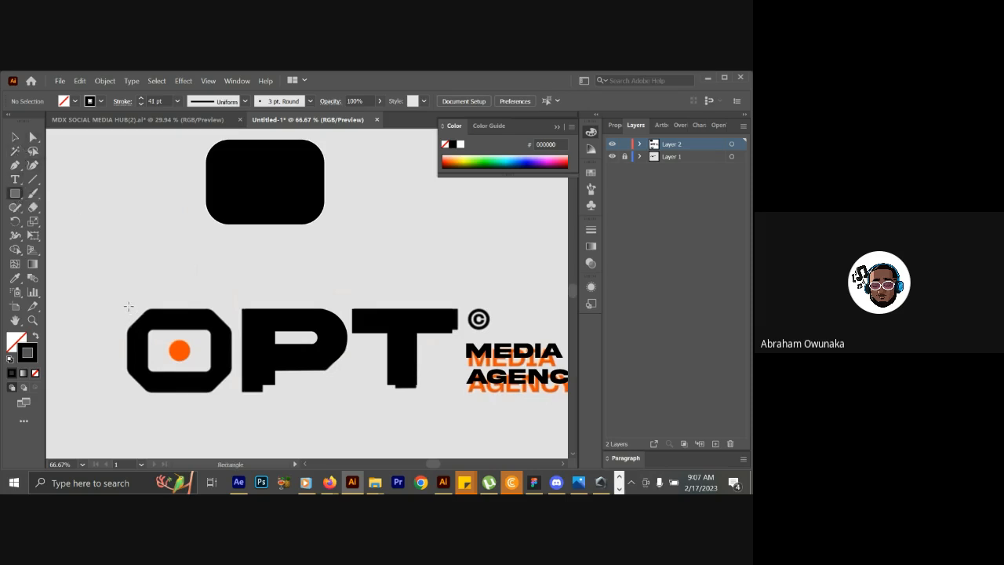
{"action": "left_click_drag", "start_coordinate": [128, 312], "coordinate": [174, 369]}
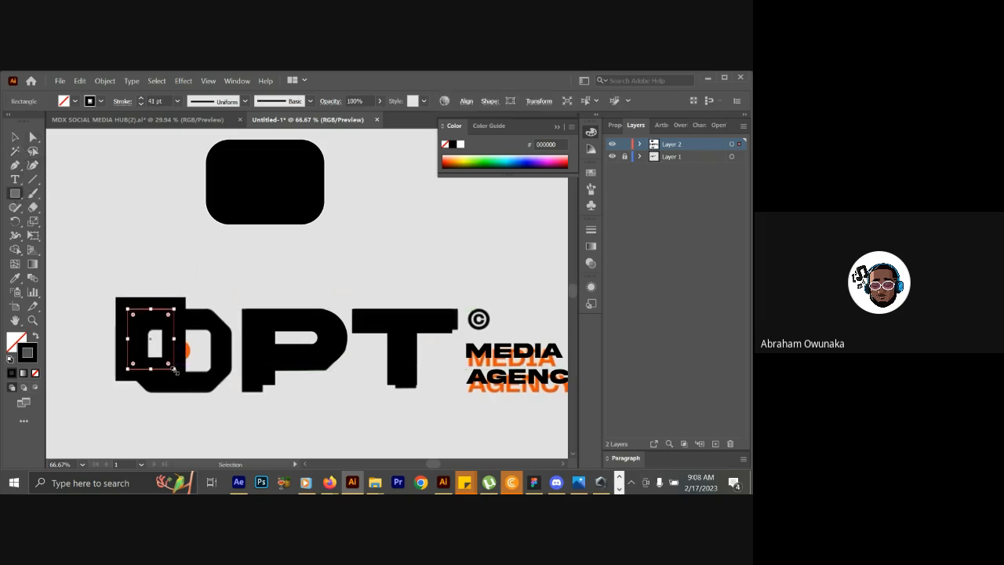
{"action": "key", "text": "ctrl+z"}
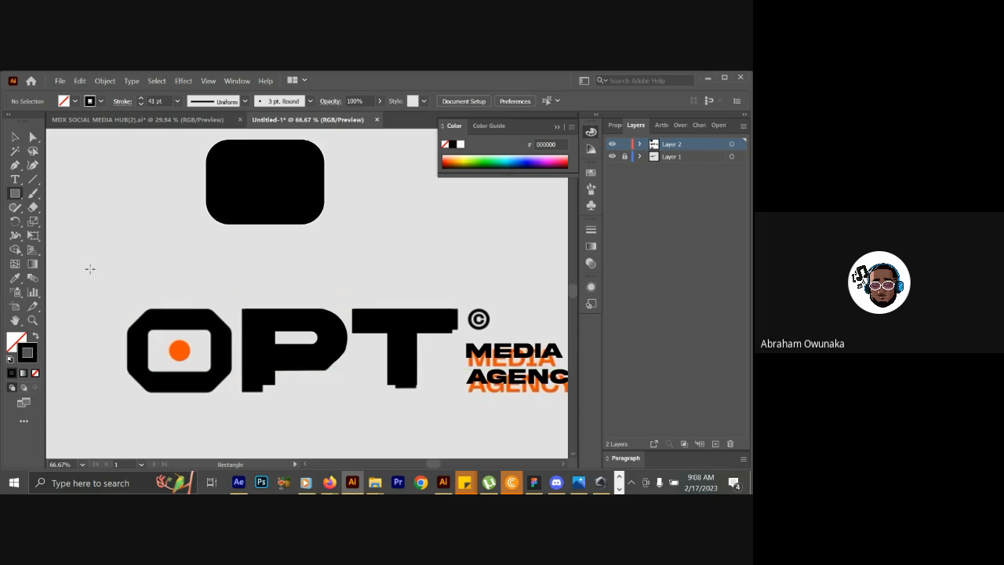
{"action": "left_click", "coordinate": [35, 373]}
{"action": "left_click_drag", "start_coordinate": [130, 310], "coordinate": [219, 390]}
{"action": "left_click_drag", "start_coordinate": [226, 386], "coordinate": [232, 392]}
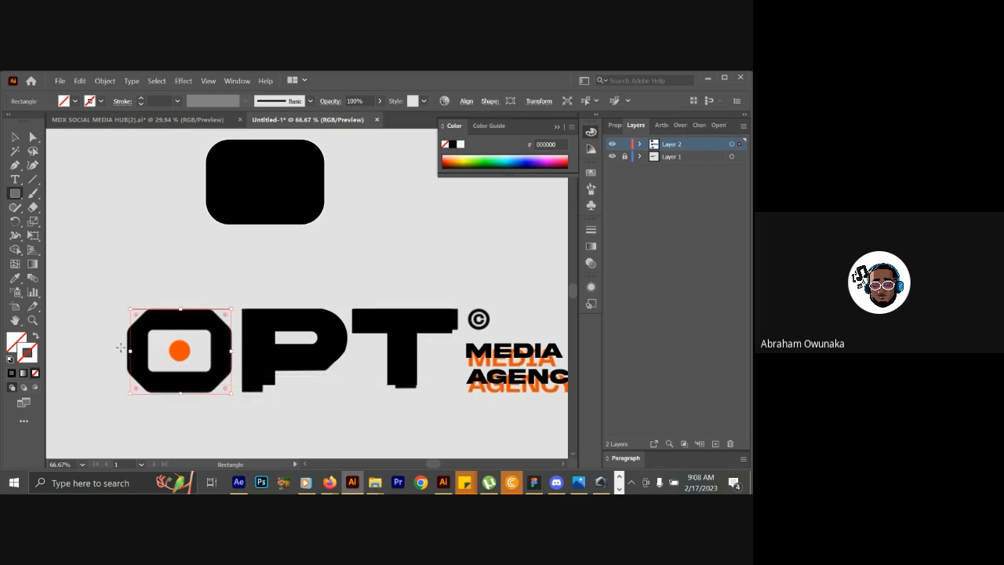
{"action": "left_click_drag", "start_coordinate": [130, 352], "coordinate": [127, 352]}
Add anchor points beside the rectangle's upper-left corner and pull that corner inward to follow the O's bevel.
{"action": "left_click", "coordinate": [15, 165]}
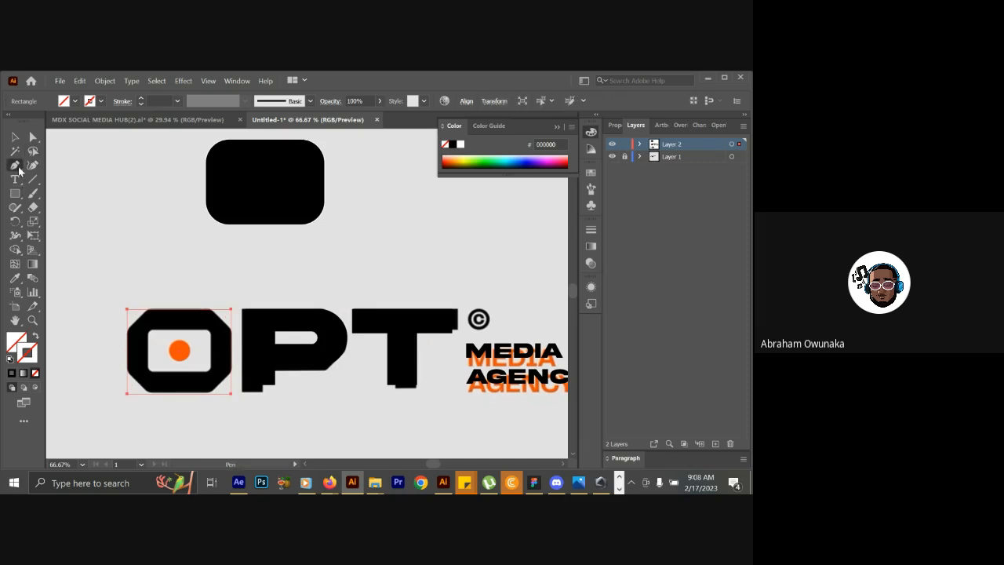
{"action": "left_click", "coordinate": [149, 311]}
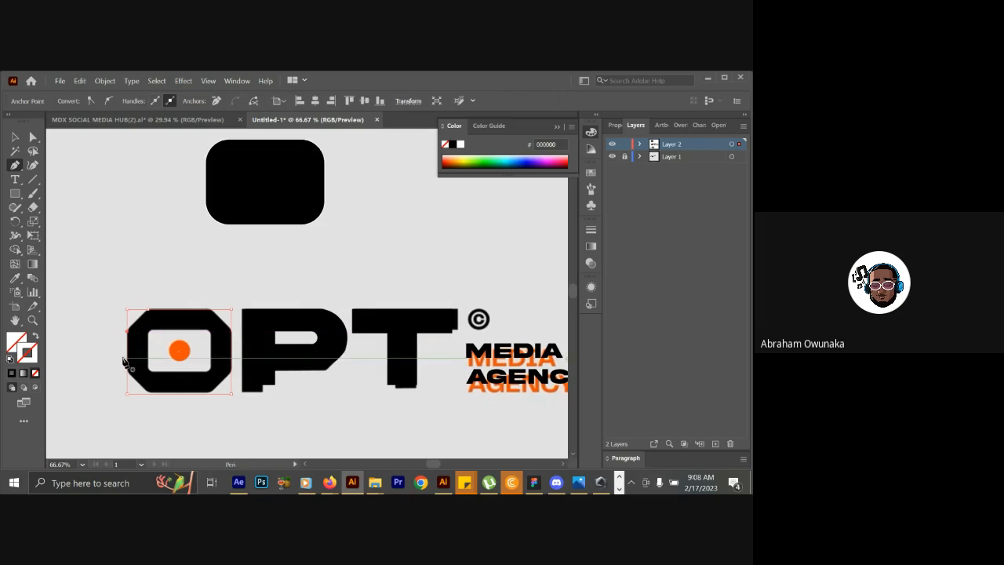
{"action": "left_click", "coordinate": [33, 138]}
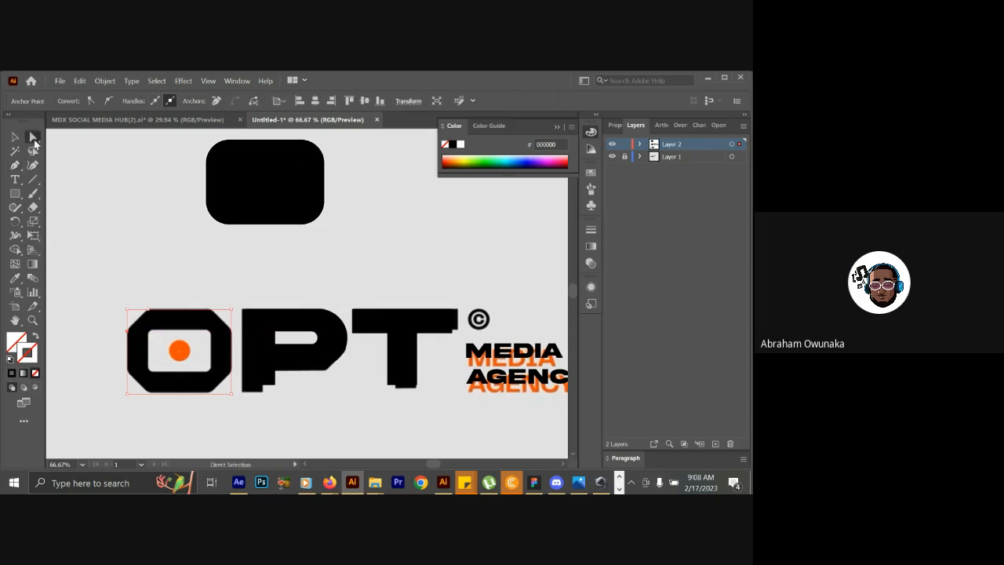
{"action": "left_click", "coordinate": [129, 312]}
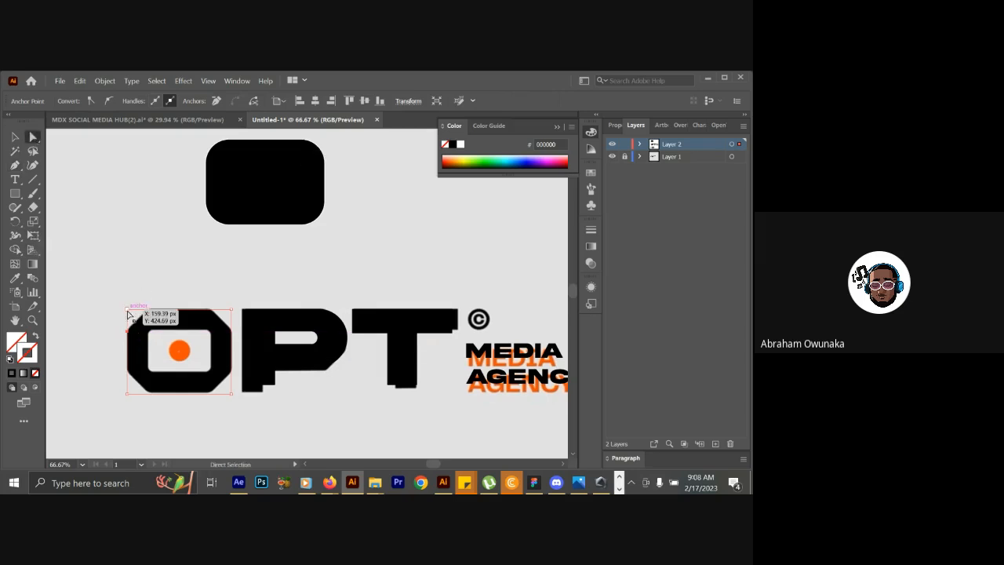
{"action": "left_click_drag", "start_coordinate": [129, 312], "coordinate": [129, 334]}
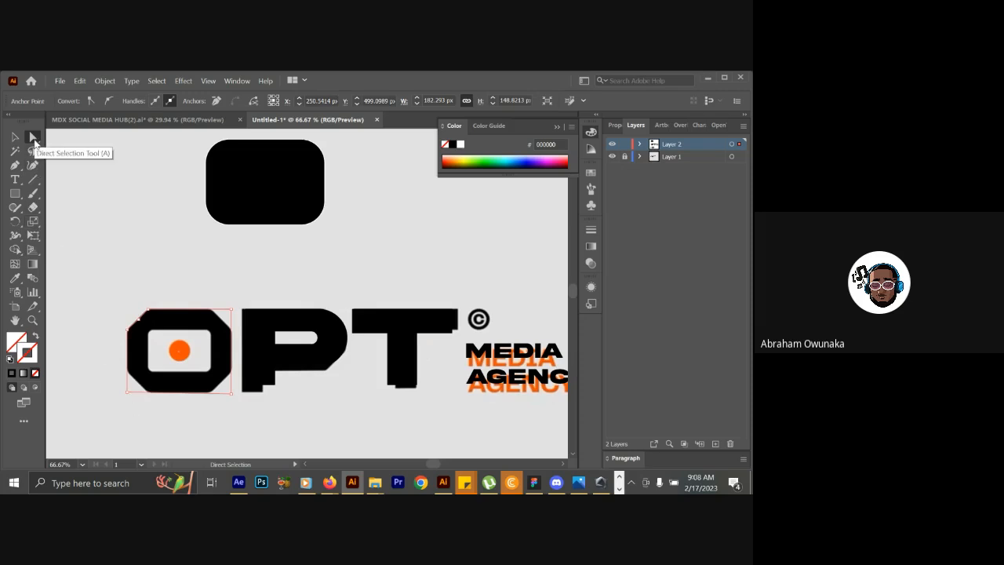
Add an anchor point low on the rectangle's left edge and shift the lower-left corner inward to form the bevel.
{"action": "left_click", "coordinate": [14, 165]}
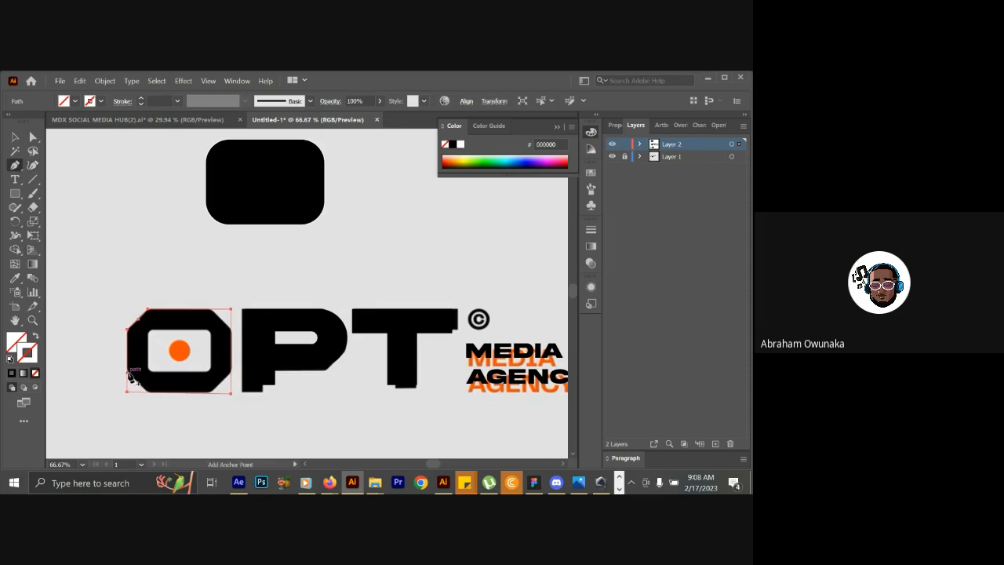
{"action": "left_click", "coordinate": [127, 372]}
{"action": "left_click", "coordinate": [32, 137]}
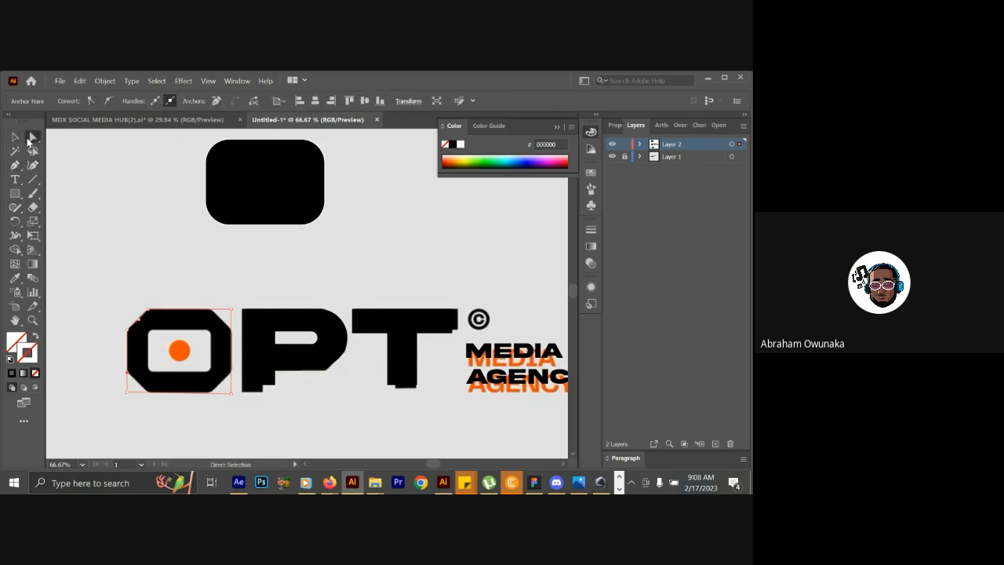
{"action": "left_click_drag", "start_coordinate": [130, 397], "coordinate": [148, 395]}
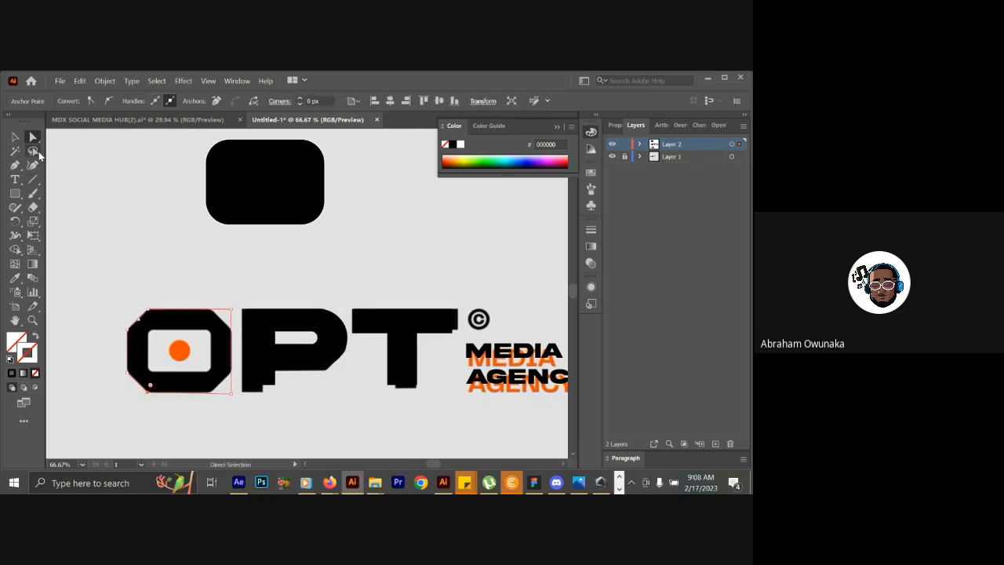
Add an anchor point low on the rectangle's right edge and shift the lower-right corner inward along the O's bevel.
{"action": "left_click", "coordinate": [15, 165]}
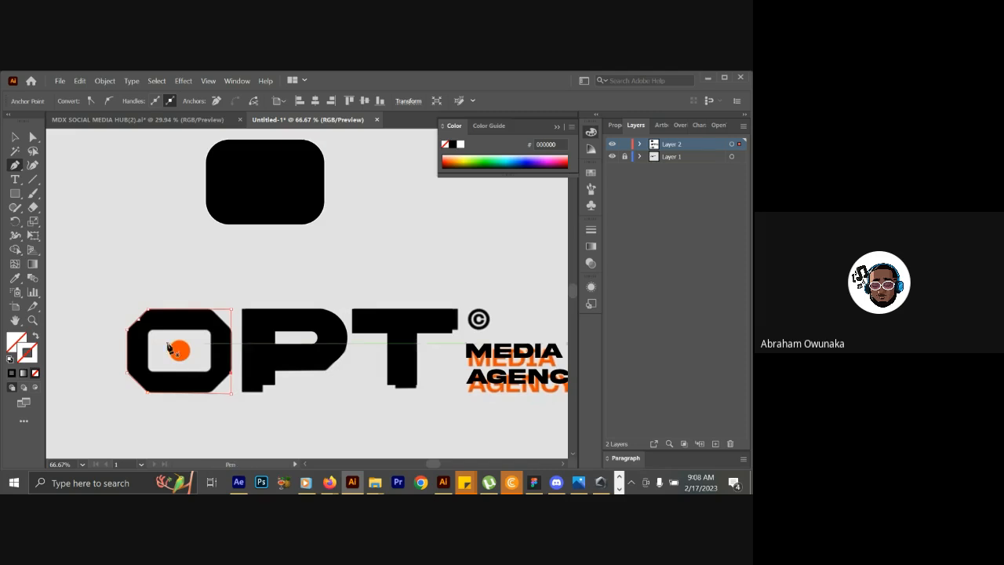
{"action": "left_click", "coordinate": [33, 137]}
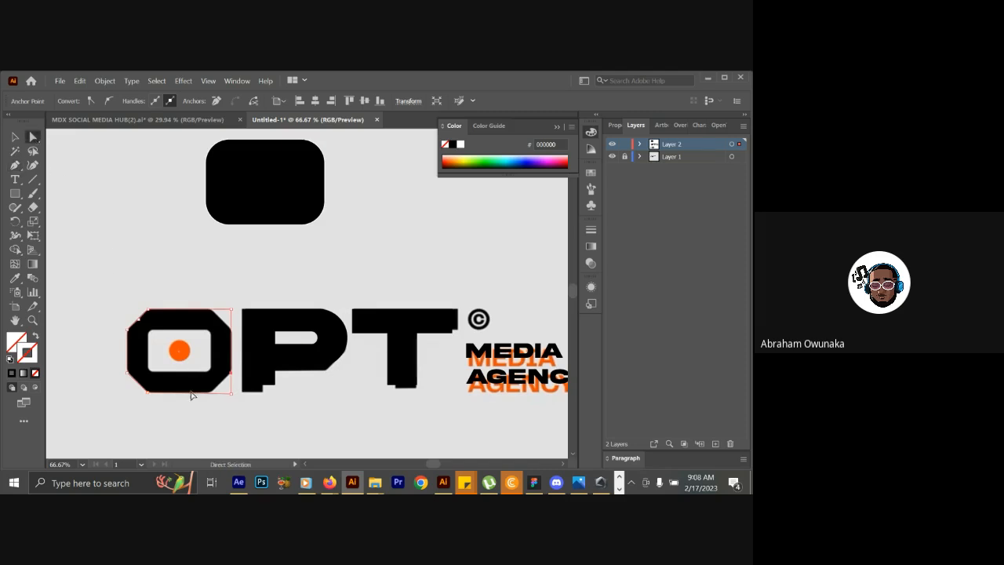
{"action": "left_click_drag", "start_coordinate": [231, 392], "coordinate": [211, 396]}
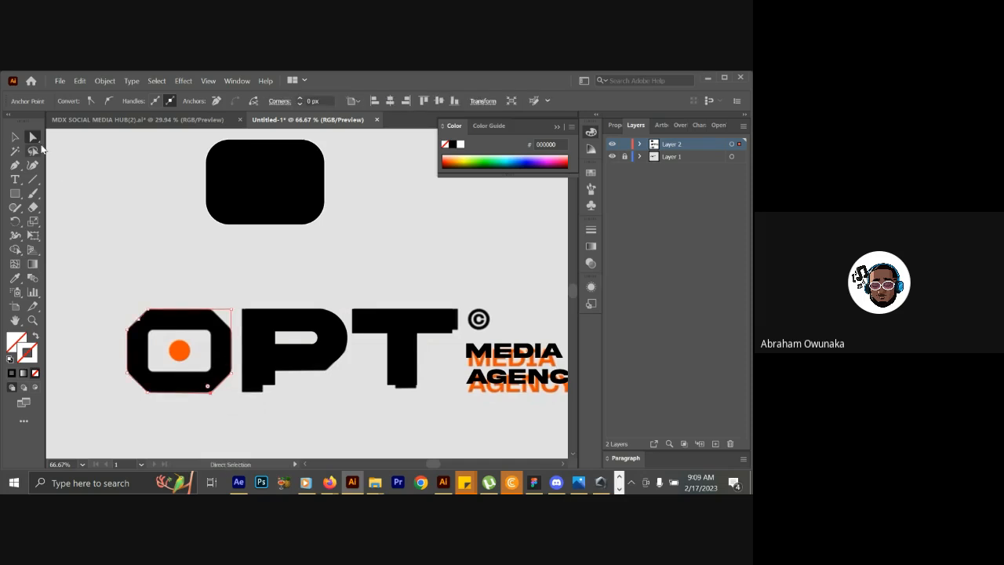
Add an anchor point high on the rectangle's right edge and shift the upper-right corner inward along the O's bevel.
{"action": "left_click", "coordinate": [15, 166]}
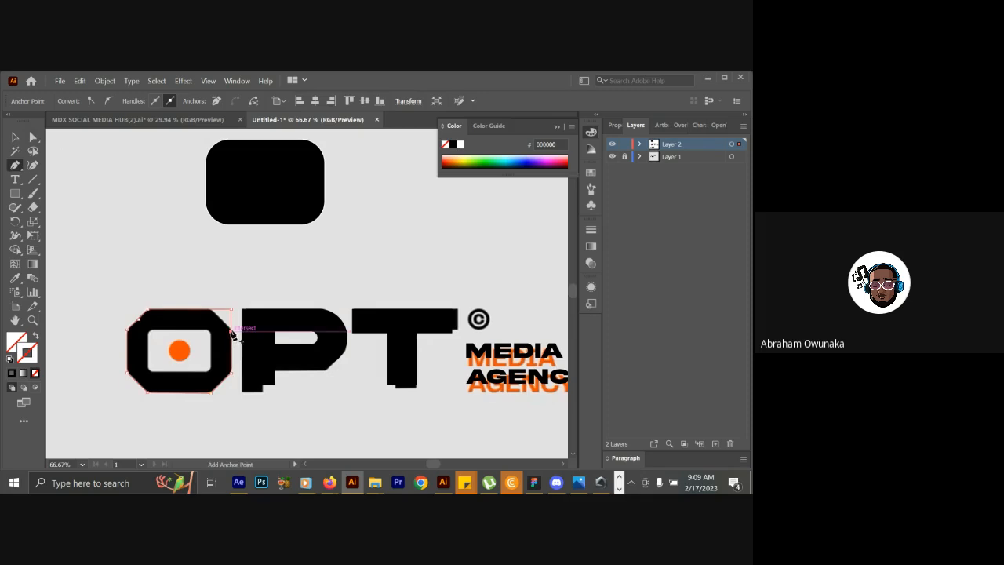
{"action": "left_click", "coordinate": [14, 138]}
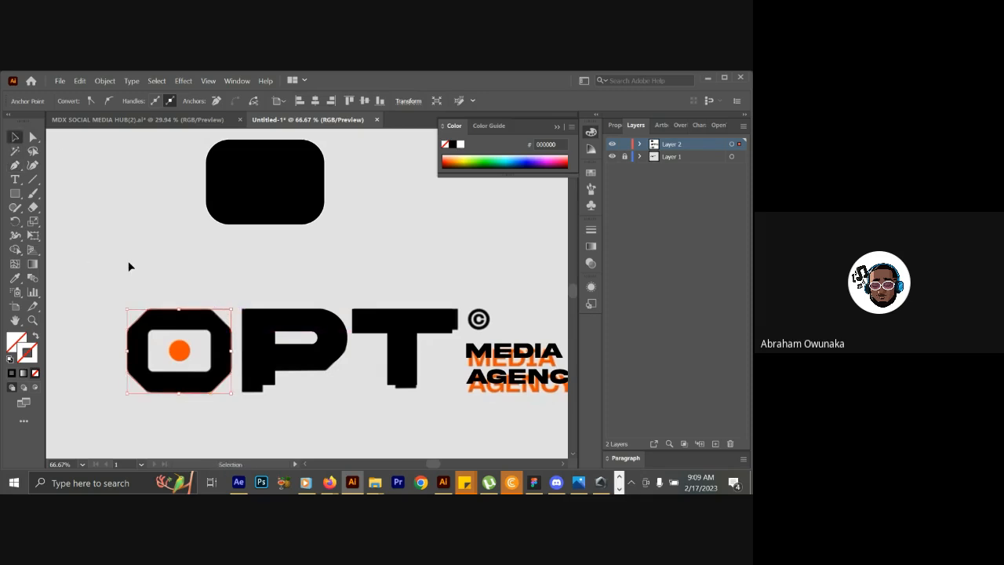
{"action": "left_click", "coordinate": [32, 138]}
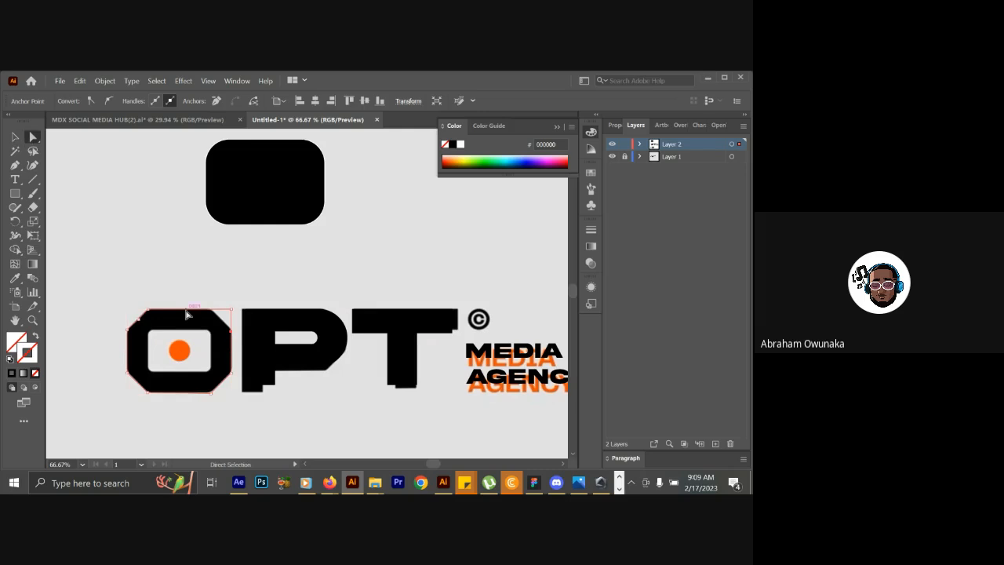
{"action": "mouse_move", "coordinate": [225, 314]}
{"action": "left_mouse_down"}
{"action": "mouse_move", "coordinate": [233, 312]}
{"action": "mouse_move", "coordinate": [210, 311]}
{"action": "mouse_move", "coordinate": [231, 332]}
{"action": "left_mouse_up"}
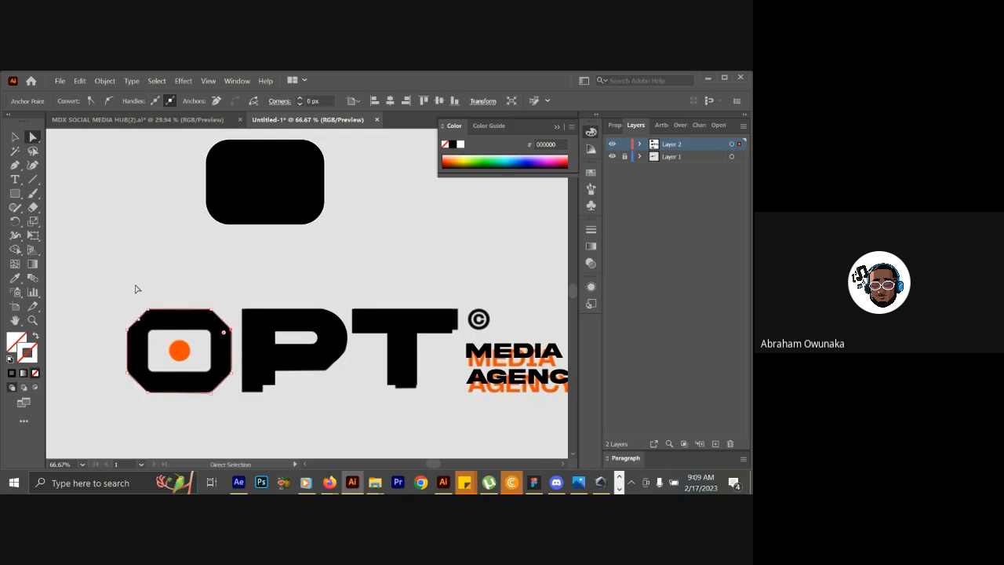
Fill the bevelled O outline with solid black and set its stroke colour to white (ffffff).
{"action": "left_click", "coordinate": [14, 137]}
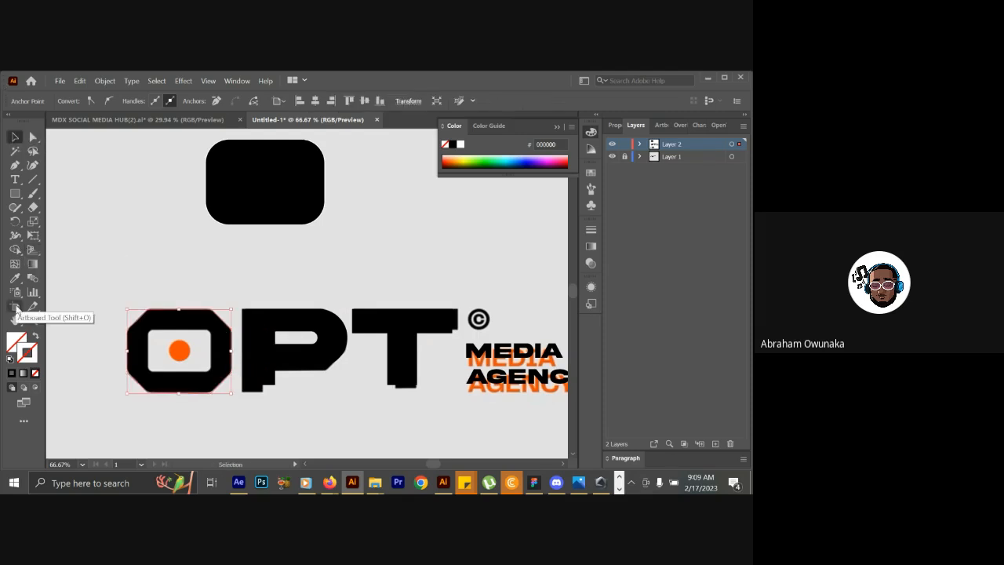
{"action": "left_click", "coordinate": [16, 345]}
{"action": "left_click", "coordinate": [11, 375]}
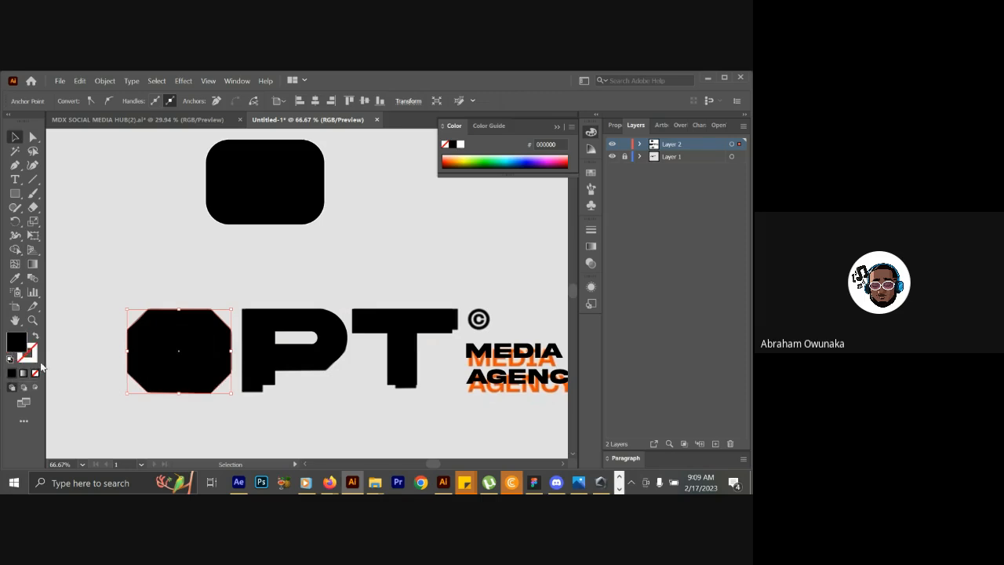
{"action": "left_click", "coordinate": [36, 358]}
{"action": "double_click", "coordinate": [26, 357]}
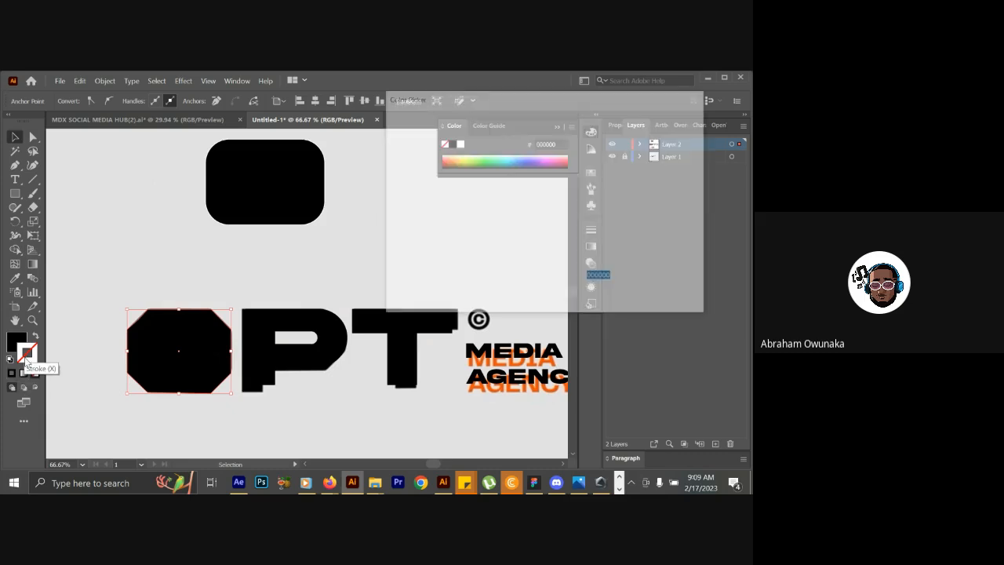
{"action": "type", "text": "ffffff"}
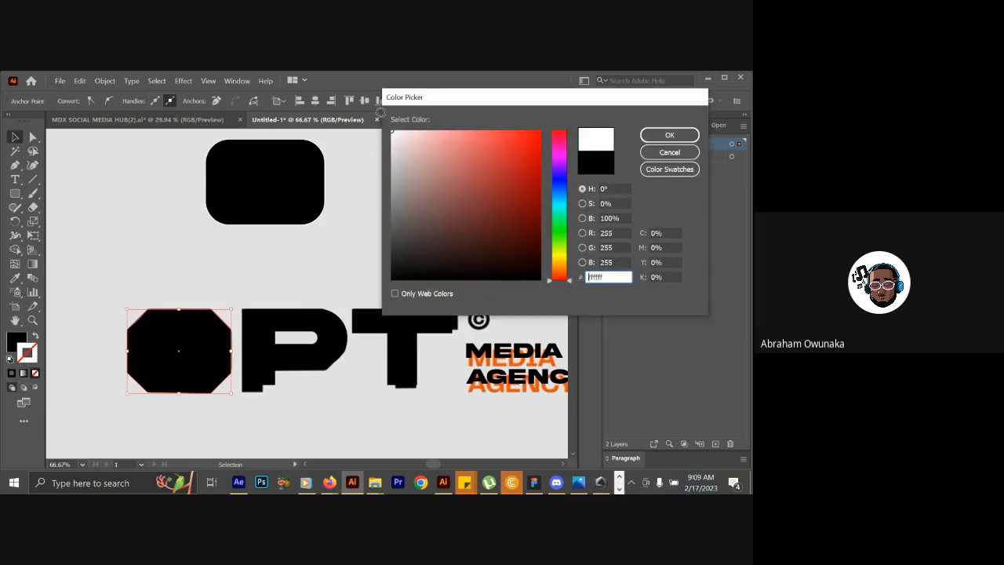
{"action": "left_click", "coordinate": [669, 135]}
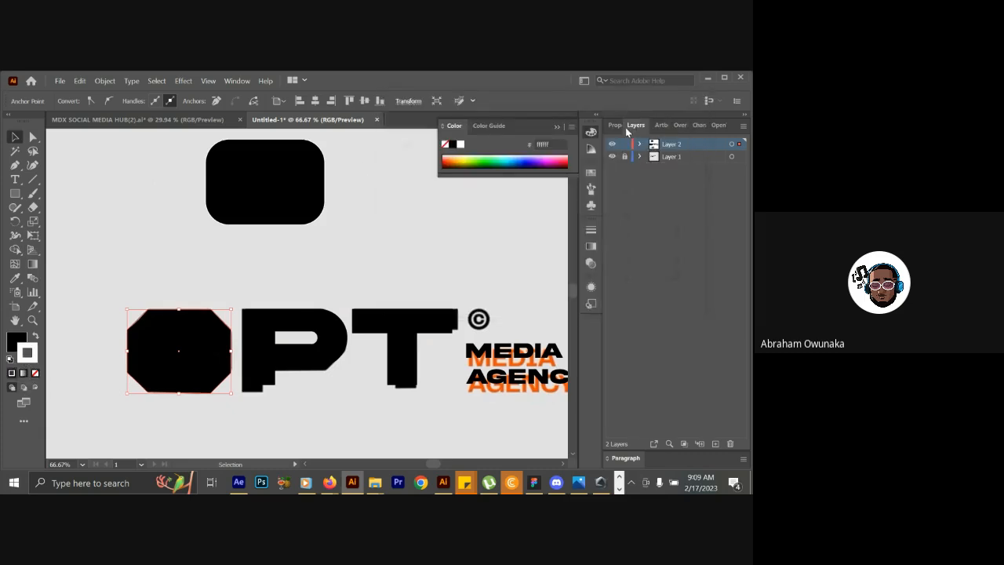
Set the bevelled shape's stroke weight to 3 pt and select the whole path.
{"action": "left_click", "coordinate": [621, 125]}
{"action": "left_click", "coordinate": [661, 269]}
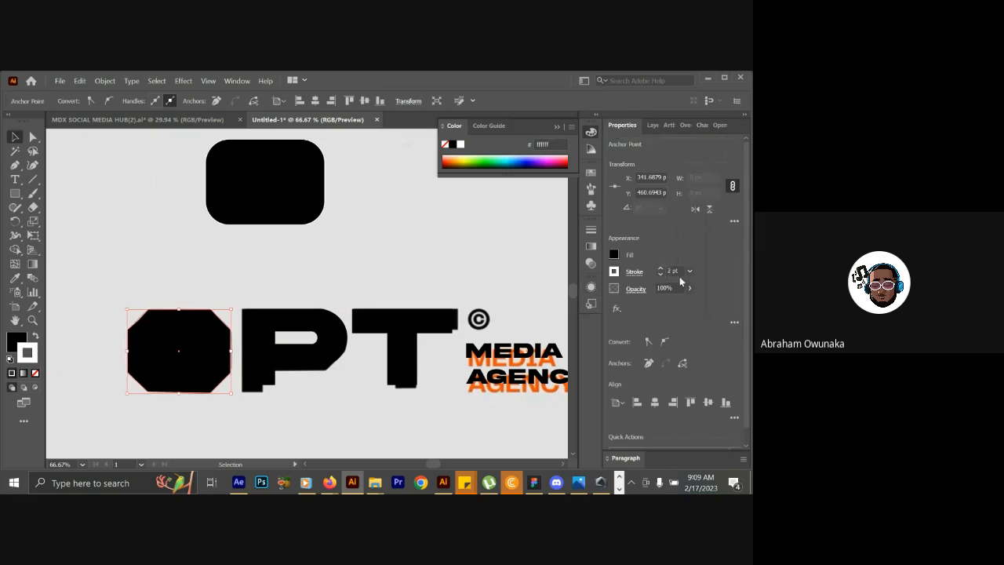
{"action": "left_click", "coordinate": [661, 269]}
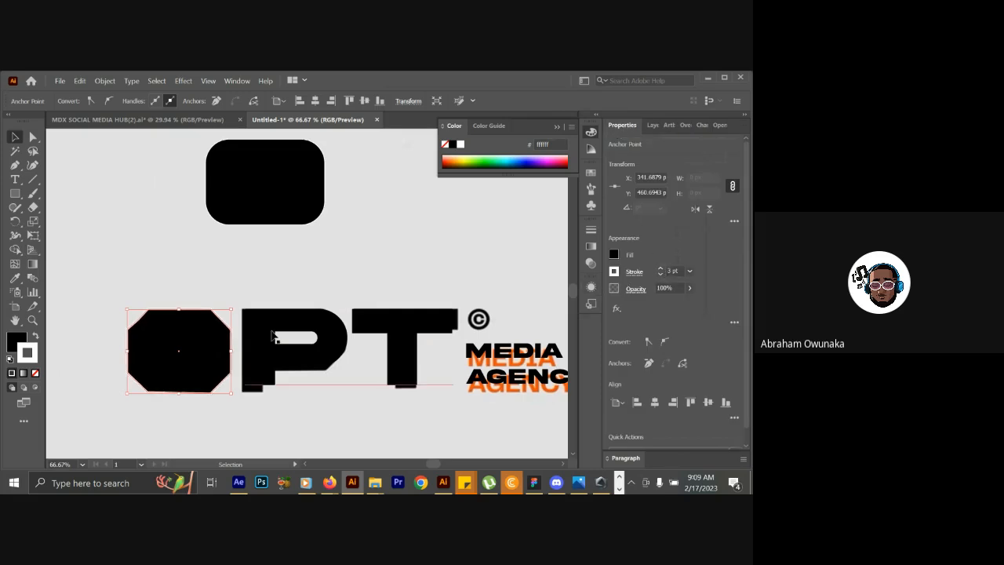
{"action": "left_click", "coordinate": [216, 336]}
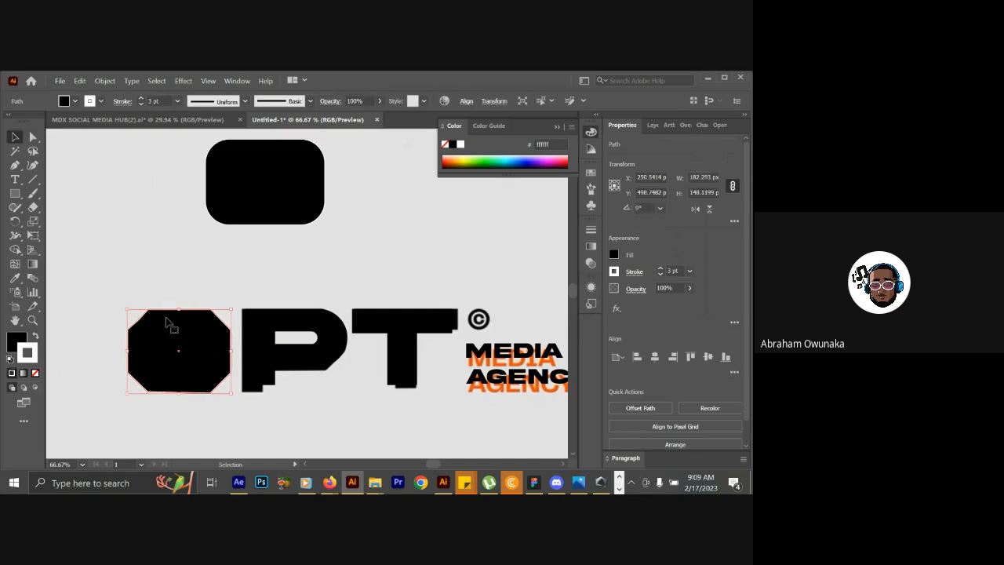
Round all corners of the bevelled shape slightly, with a radius of about 18 px.
{"action": "left_click", "coordinate": [33, 138]}
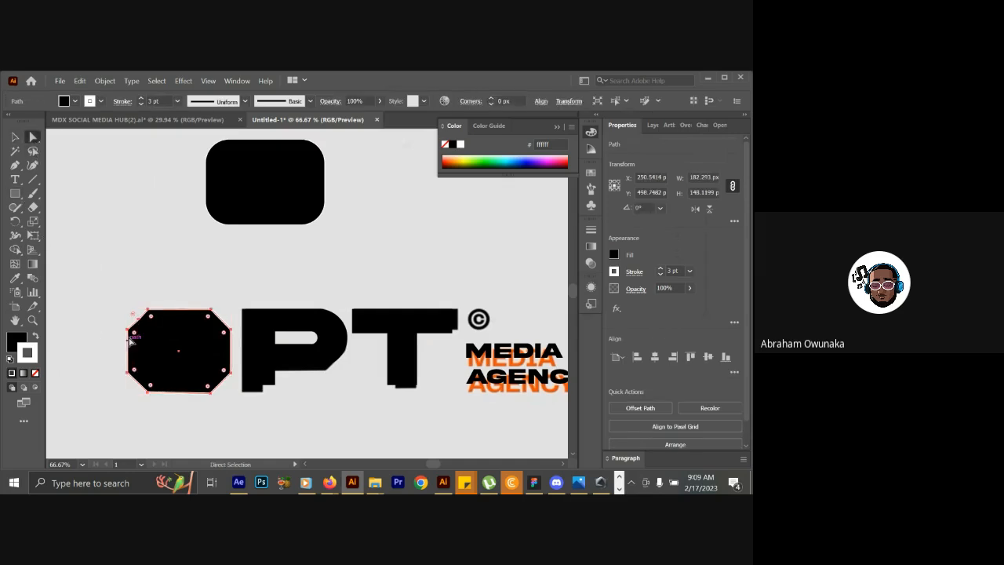
{"action": "left_click", "coordinate": [18, 137]}
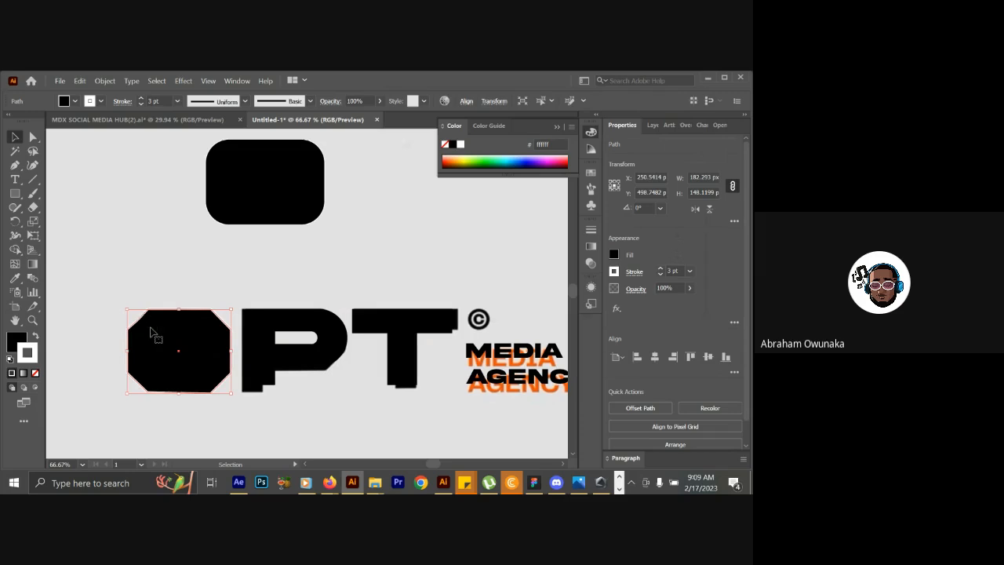
{"action": "left_click", "coordinate": [33, 137]}
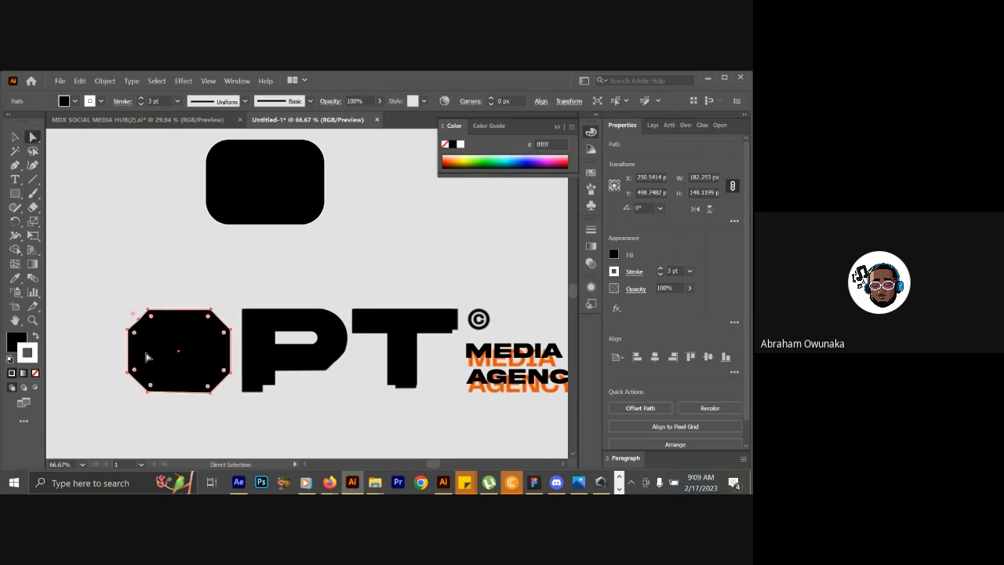
{"action": "left_click_drag", "start_coordinate": [134, 333], "coordinate": [138, 340]}
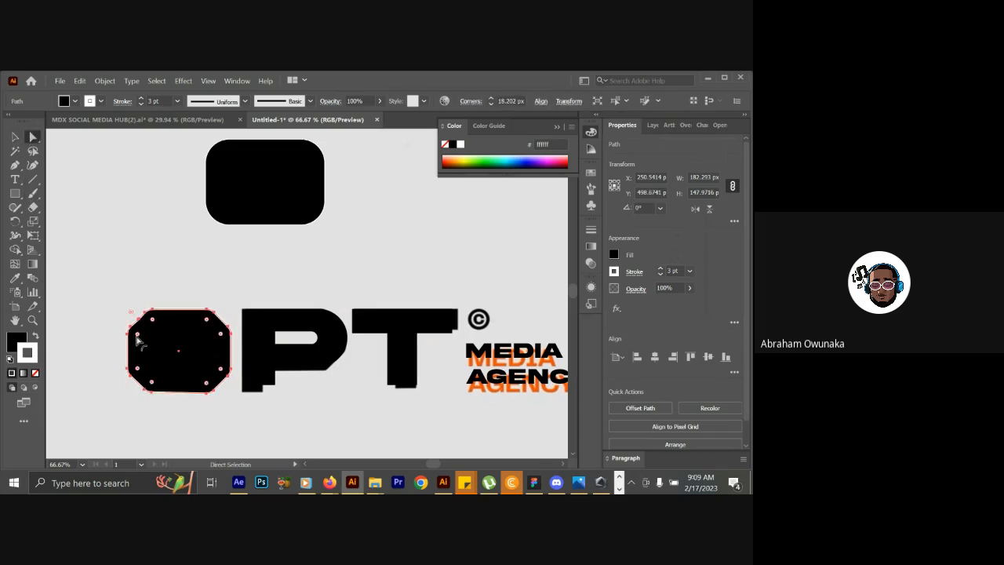
{"action": "left_click", "coordinate": [14, 138]}
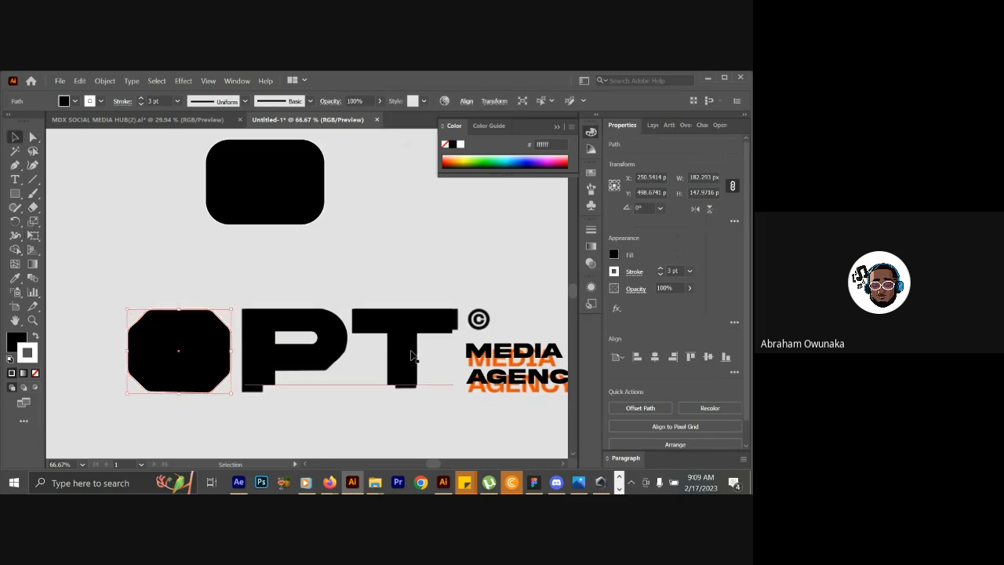
Send the bevelled shape to the After Effects composition with Overlord and switch to After Effects.
{"action": "left_click", "coordinate": [669, 127]}
{"action": "left_click", "coordinate": [683, 127]}
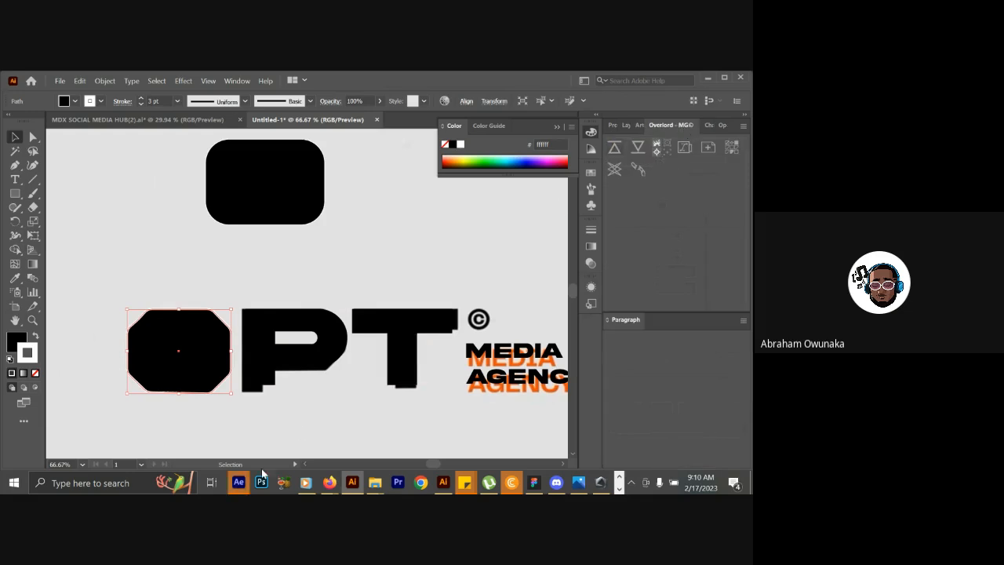
{"action": "left_click", "coordinate": [240, 483]}
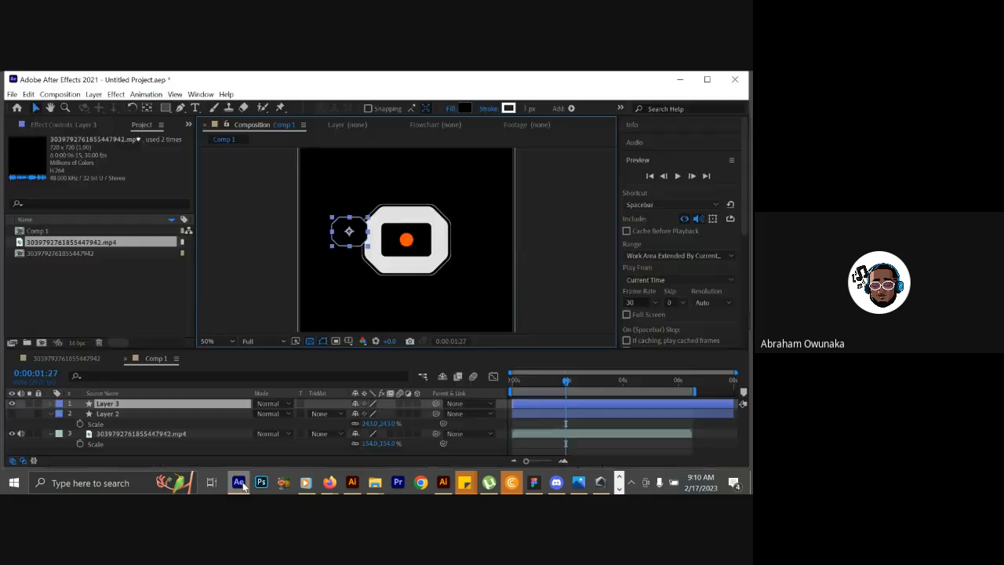
Scale Layer 3 up to 235% and place it over the O in the reference video.
{"action": "left_click", "coordinate": [134, 452]}
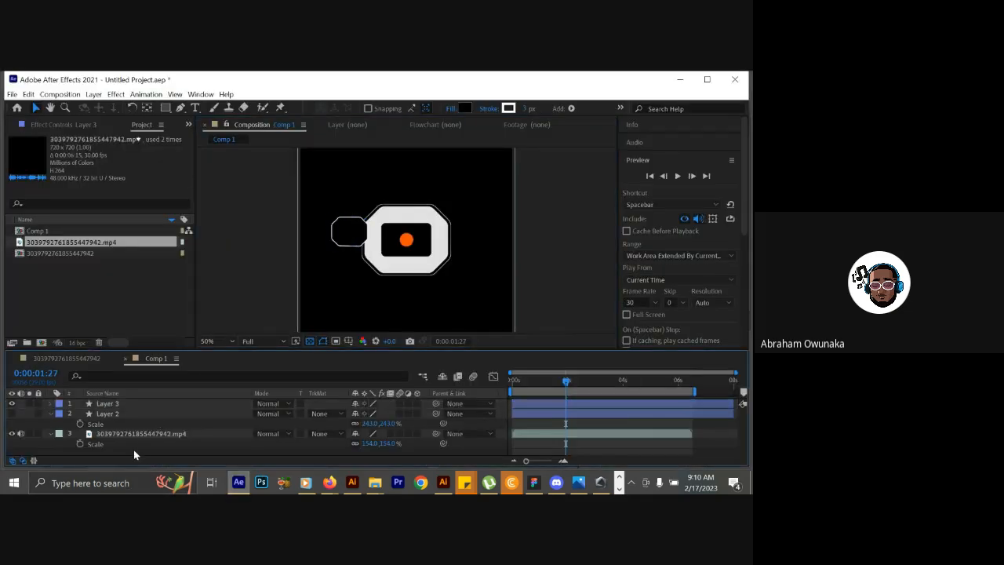
{"action": "left_click", "coordinate": [154, 405]}
{"action": "key", "text": "s"}
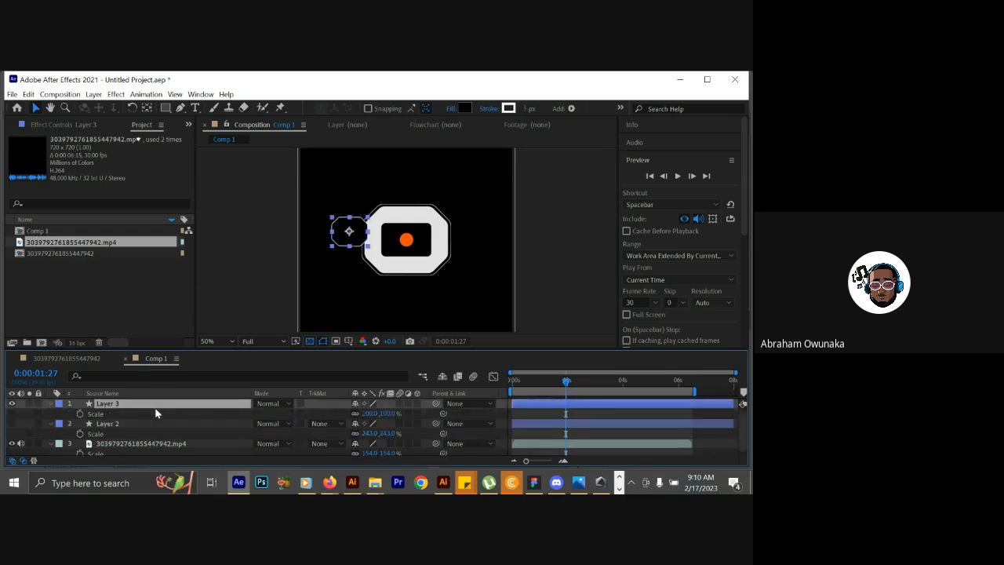
{"action": "left_click_drag", "start_coordinate": [380, 414], "coordinate": [451, 417]}
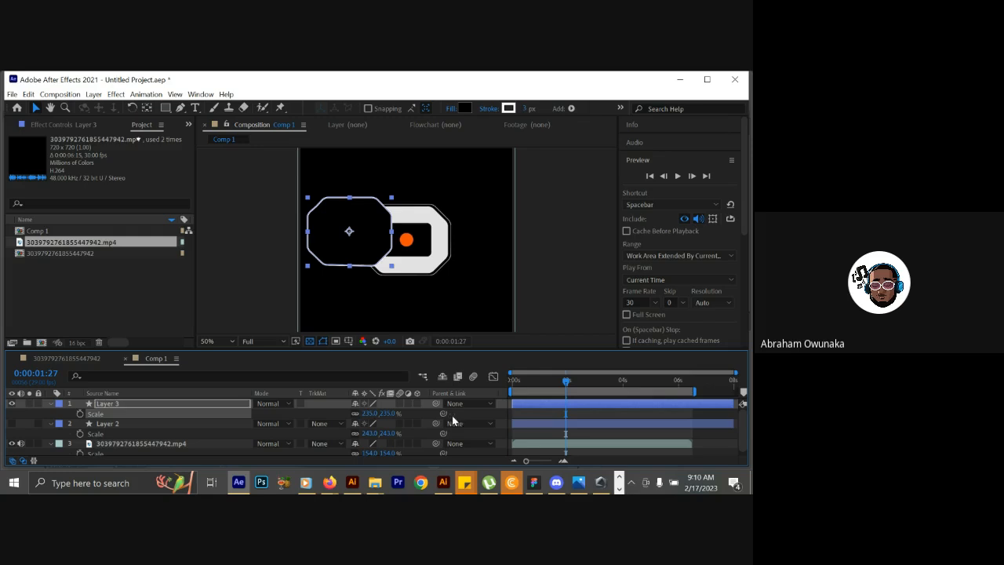
{"action": "left_click_drag", "start_coordinate": [375, 239], "coordinate": [430, 240]}
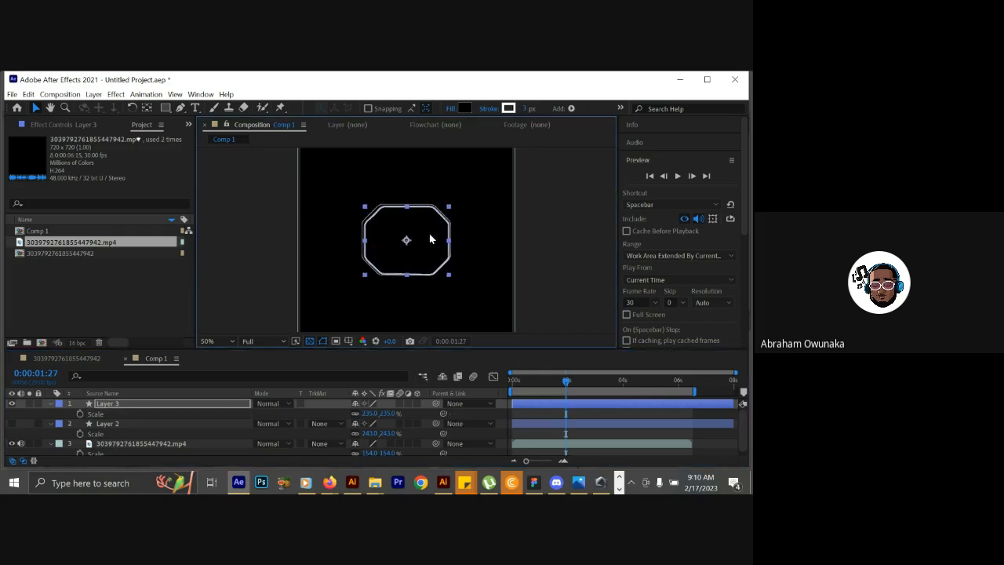
Hide Layer 3 to compare its outline with the reference O, and set its scale to 249%.
{"action": "left_click", "coordinate": [11, 403]}
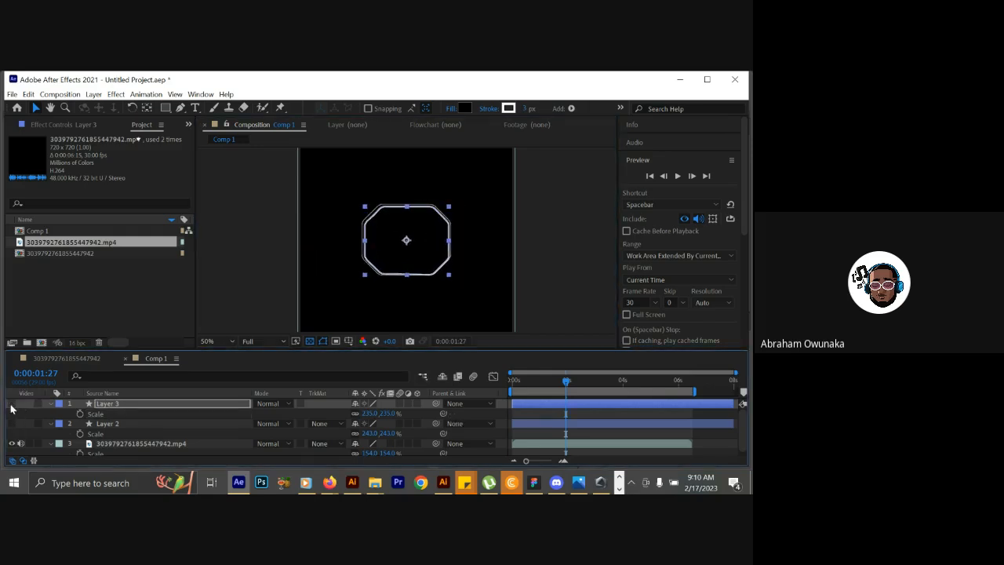
{"action": "left_click", "coordinate": [11, 443]}
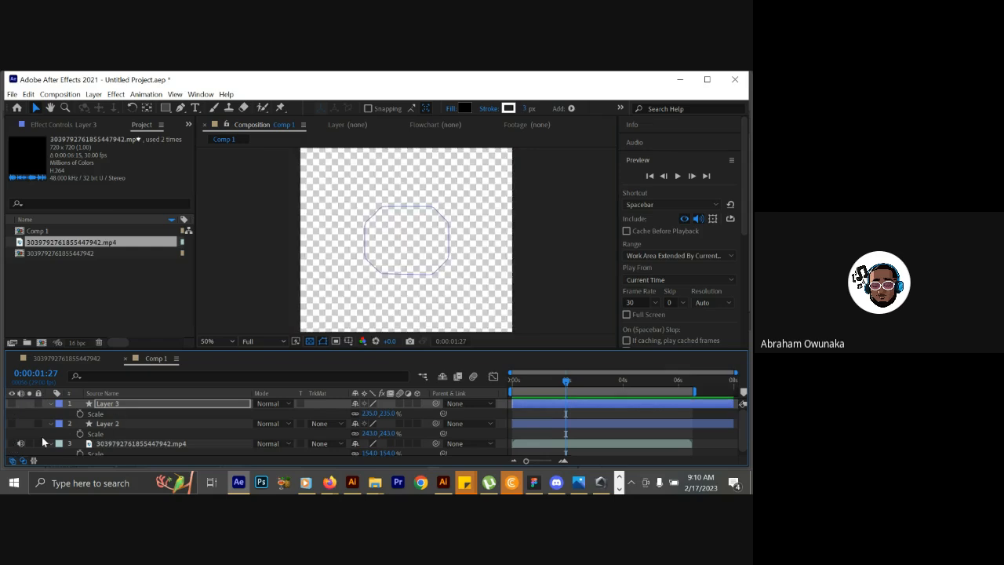
{"action": "left_click", "coordinate": [12, 443]}
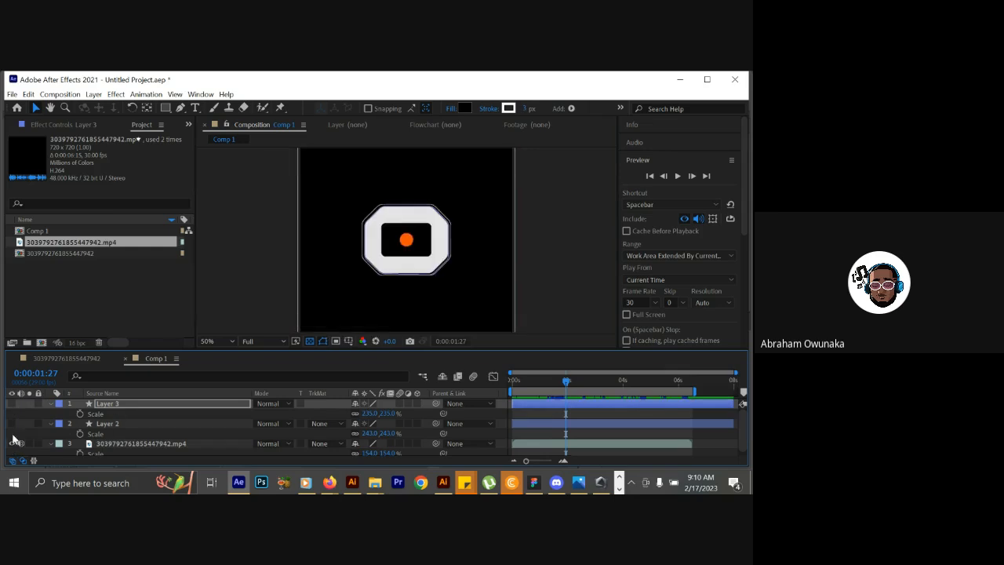
{"action": "left_click", "coordinate": [138, 406]}
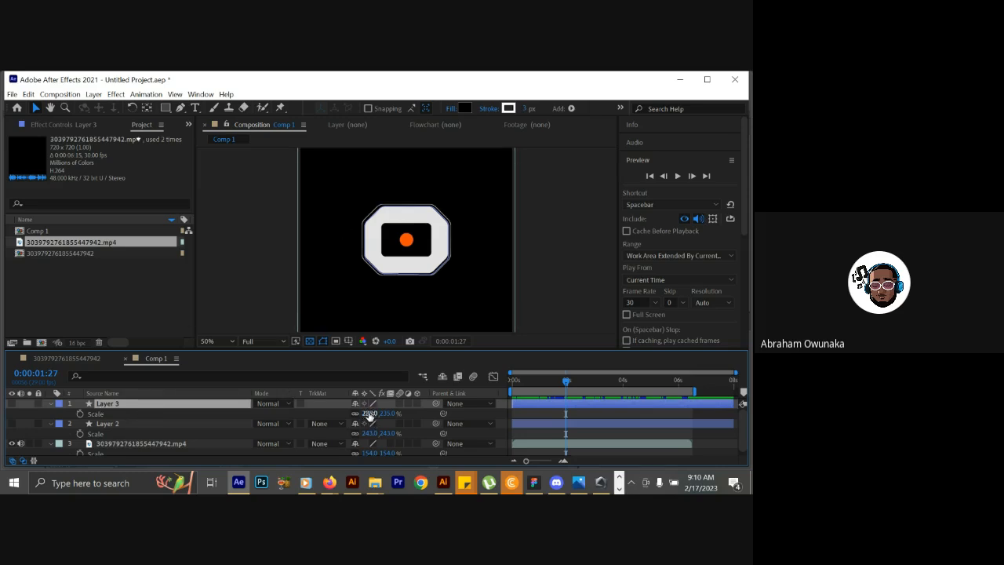
{"action": "mouse_move", "coordinate": [371, 414]}
{"action": "left_mouse_down"}
{"action": "mouse_move", "coordinate": [364, 414]}
{"action": "mouse_move", "coordinate": [374, 414]}
{"action": "left_mouse_up"}
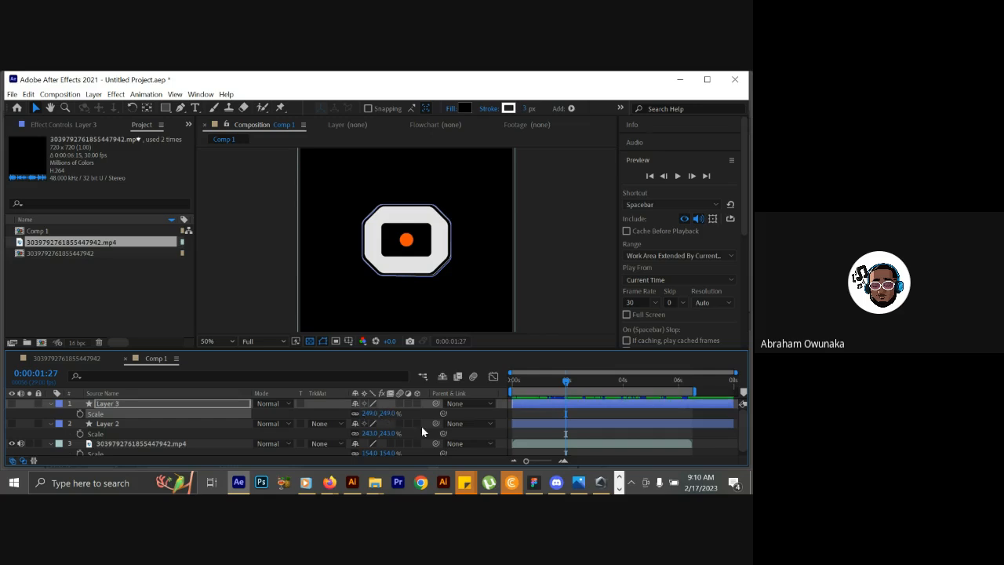
Move the current time back to 0:00:01:22 to check the outline against the reference O, and show Layer 3 again.
{"action": "mouse_move", "coordinate": [565, 387]}
{"action": "left_mouse_down"}
{"action": "mouse_move", "coordinate": [514, 395]}
{"action": "mouse_move", "coordinate": [562, 389]}
{"action": "left_mouse_up"}
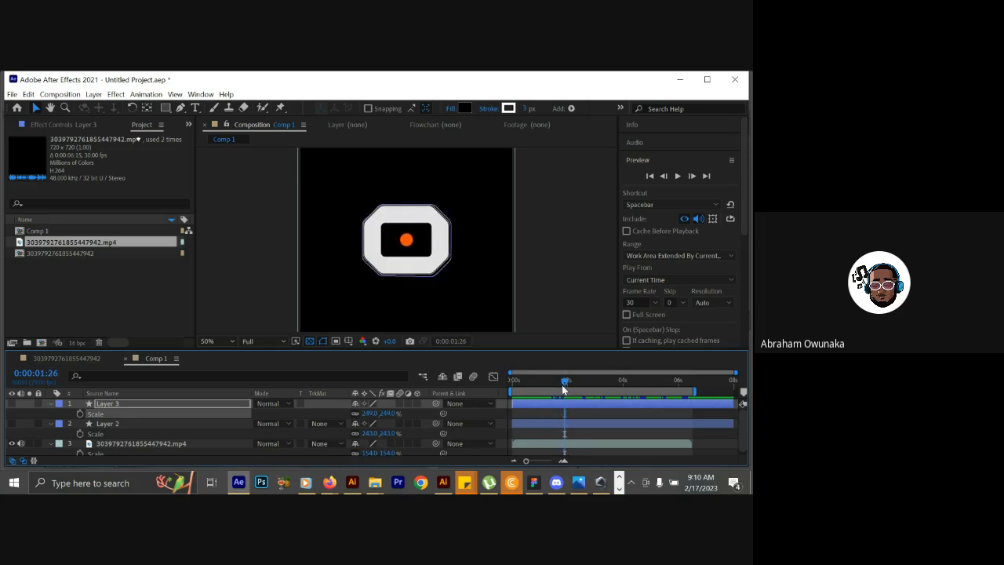
{"action": "mouse_move", "coordinate": [562, 385]}
{"action": "left_mouse_down"}
{"action": "mouse_move", "coordinate": [573, 384]}
{"action": "mouse_move", "coordinate": [560, 383]}
{"action": "left_mouse_up"}
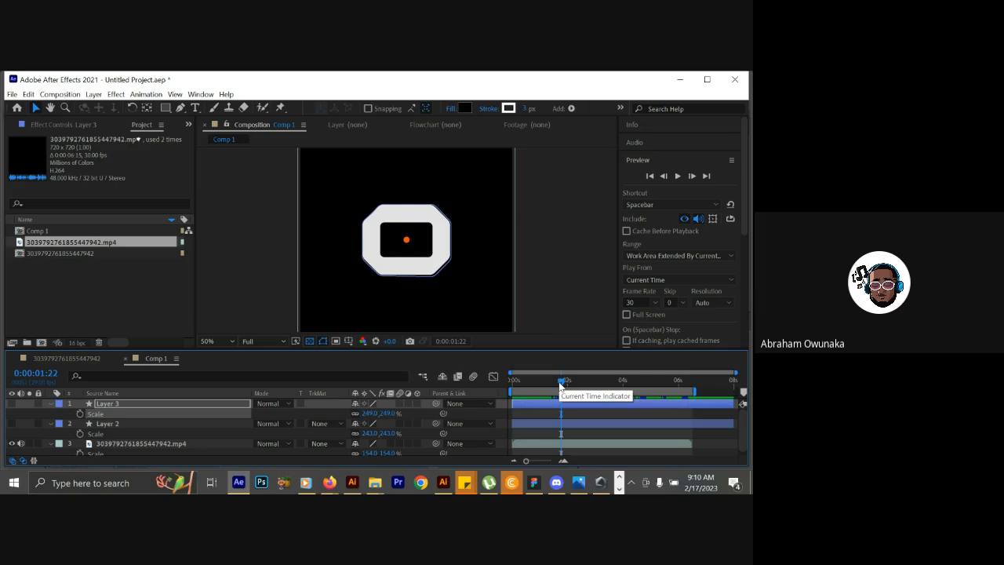
{"action": "left_click", "coordinate": [191, 405]}
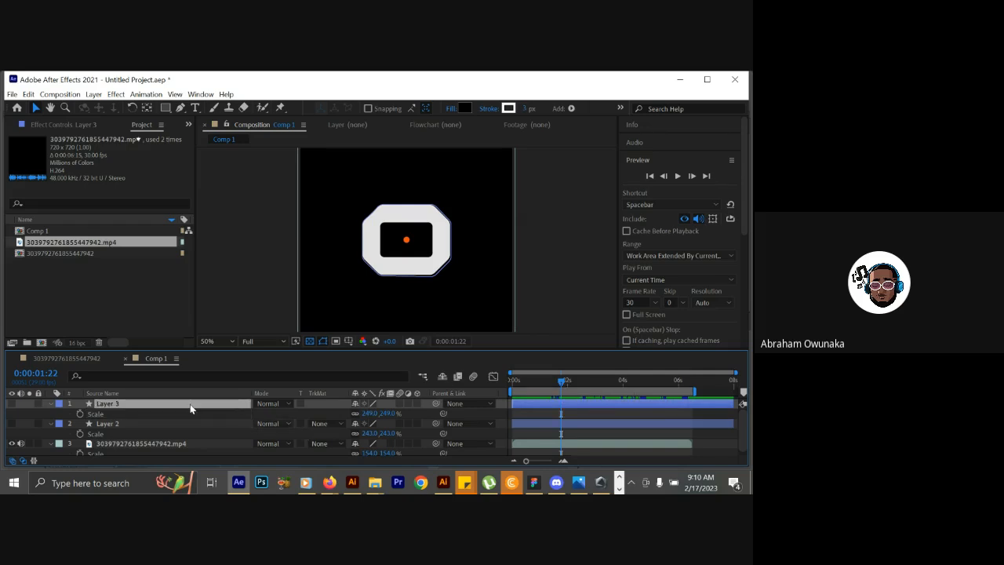
{"action": "left_click", "coordinate": [13, 404]}
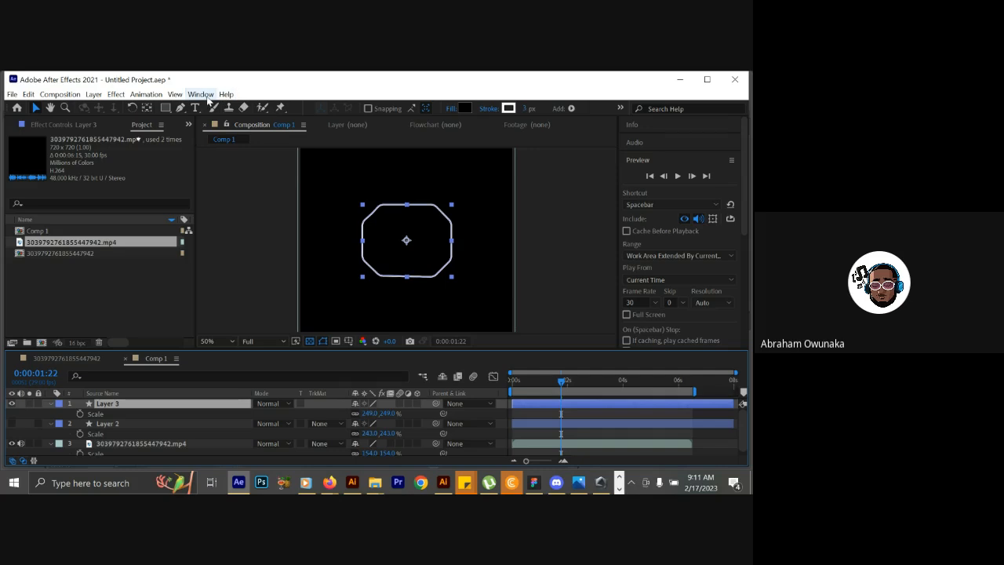
Move Layer 3's anchor point to its lower-left corner with Motion Tools and scale the layer down to 24%.
{"action": "left_click", "coordinate": [662, 161]}
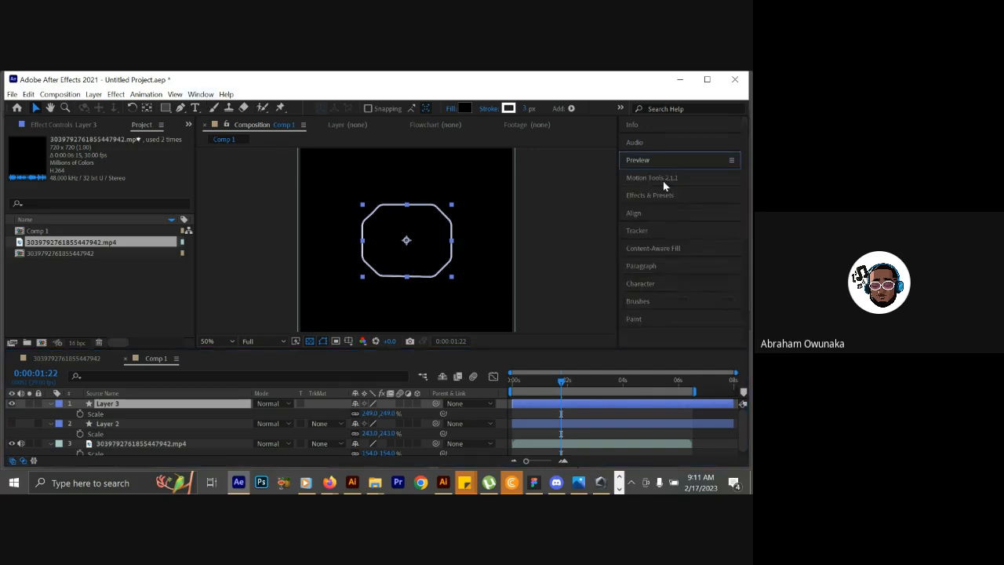
{"action": "left_click", "coordinate": [664, 178]}
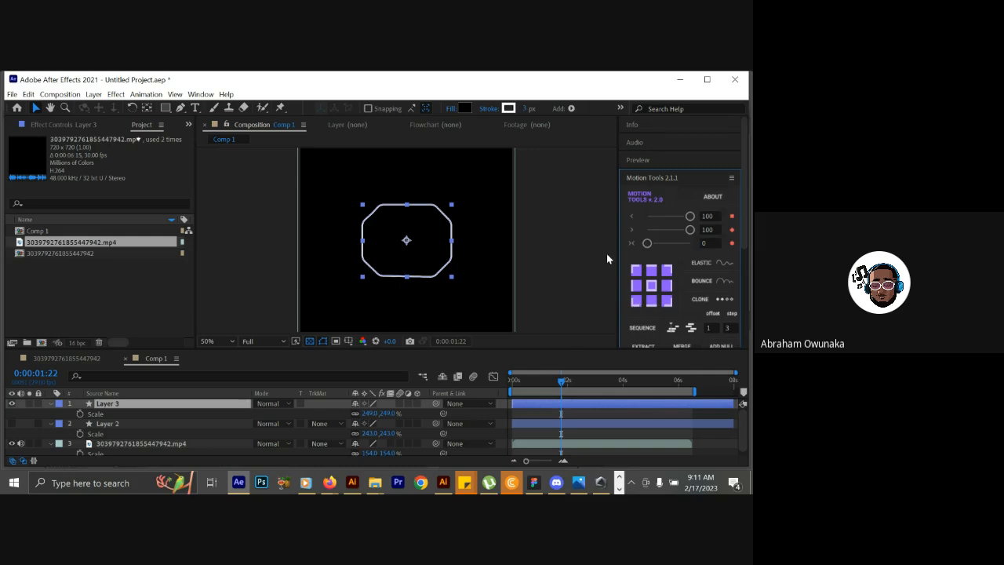
{"action": "left_click", "coordinate": [636, 305]}
{"action": "left_click_drag", "start_coordinate": [369, 416], "coordinate": [279, 458]}
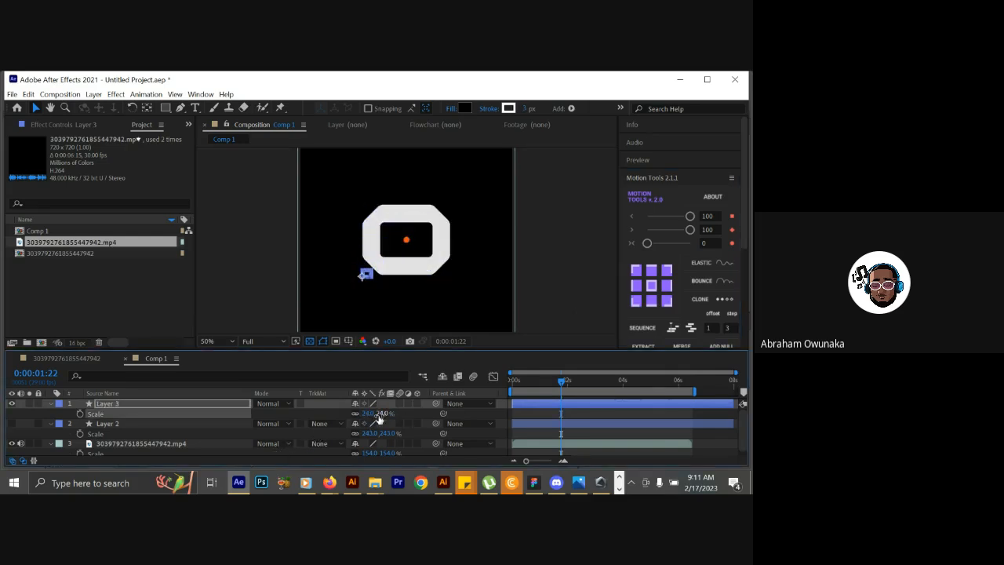
Try scaling Layer 3 down to 0% and back up from its lower-left corner.
{"action": "left_click", "coordinate": [369, 413]}
{"action": "type", "text": "0"}
{"action": "left_click", "coordinate": [412, 413]}
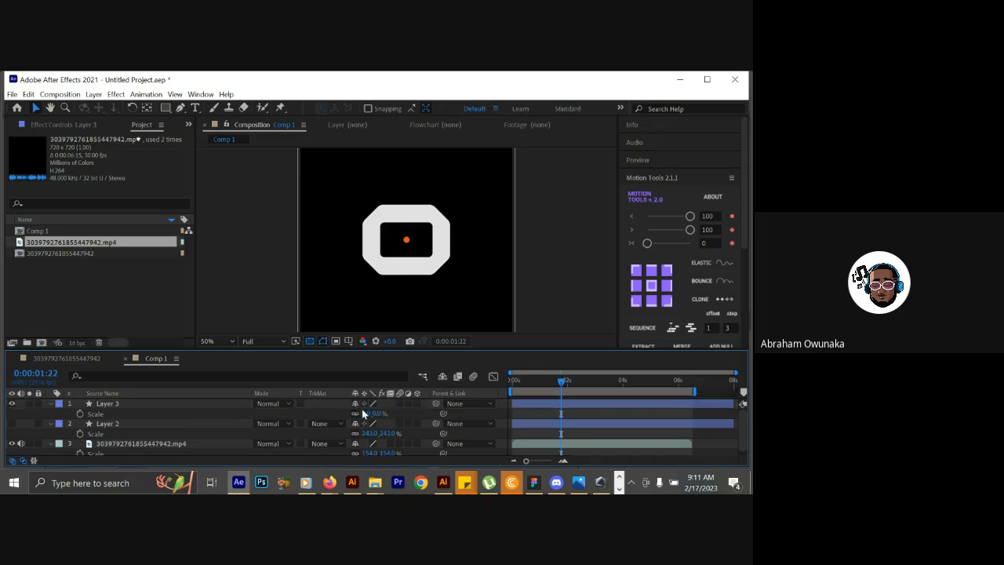
{"action": "left_click_drag", "start_coordinate": [366, 415], "coordinate": [534, 416]}
{"action": "left_click_drag", "start_coordinate": [499, 382], "coordinate": [479, 381]}
{"action": "left_click_drag", "start_coordinate": [475, 385], "coordinate": [480, 378]}
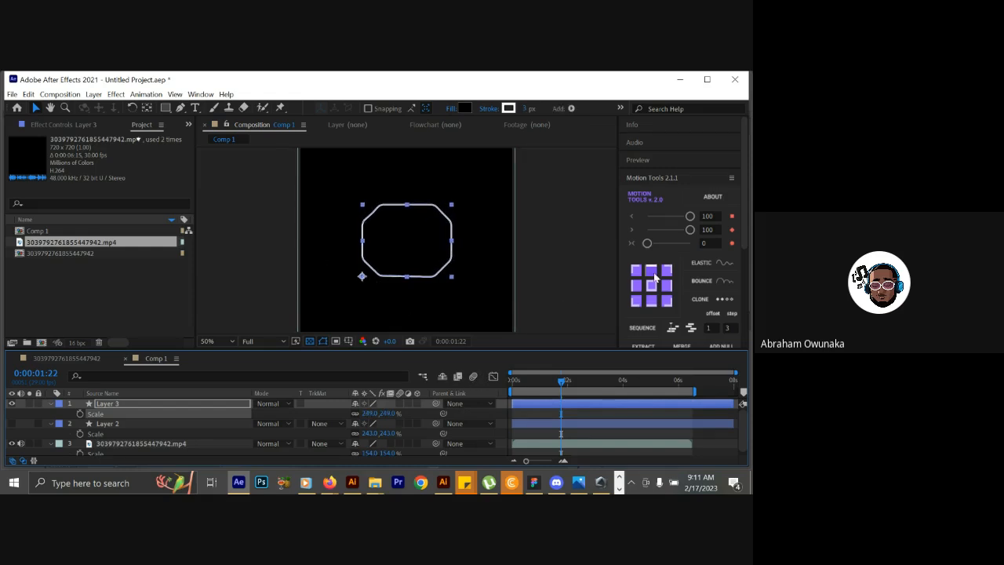
Set Layer 3's anchor point at its lower-left corner using the Pan Behind tool and the Motion Tools anchor grid.
{"action": "left_click", "coordinate": [147, 112]}
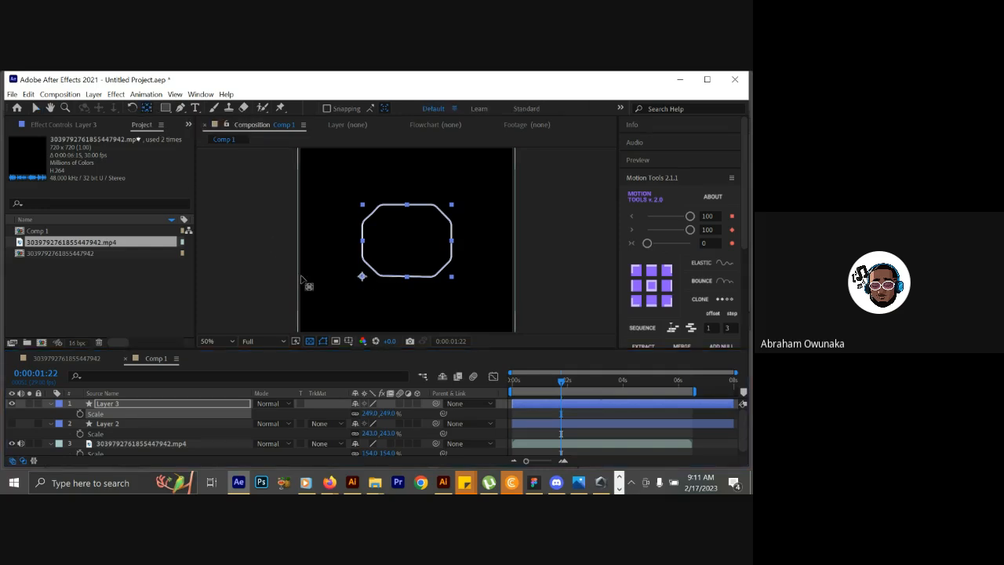
{"action": "left_click", "coordinate": [362, 278]}
{"action": "mouse_move", "coordinate": [363, 277]}
{"action": "left_mouse_down"}
{"action": "mouse_move", "coordinate": [353, 277]}
{"action": "mouse_move", "coordinate": [361, 276]}
{"action": "left_mouse_up"}
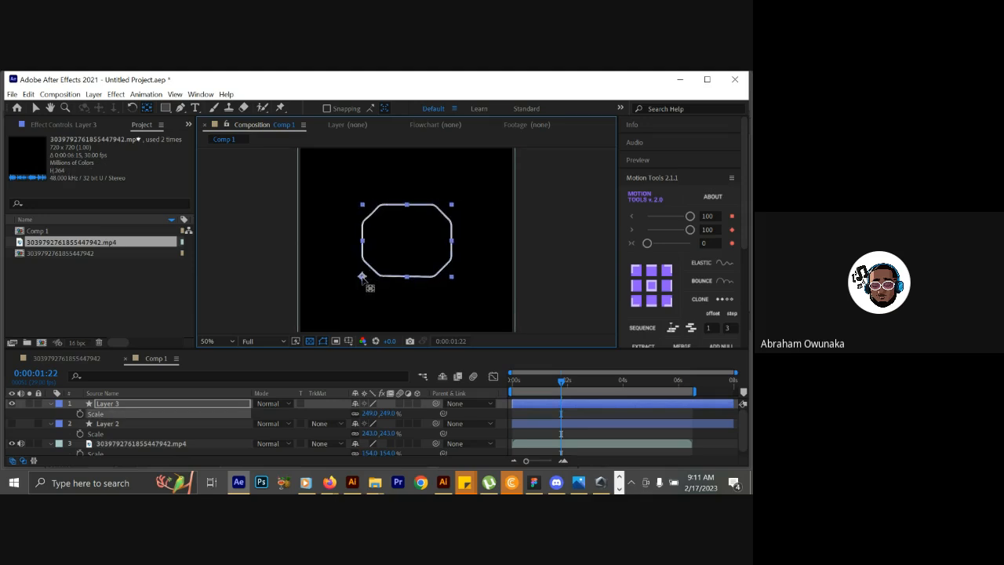
{"action": "left_click", "coordinate": [636, 305]}
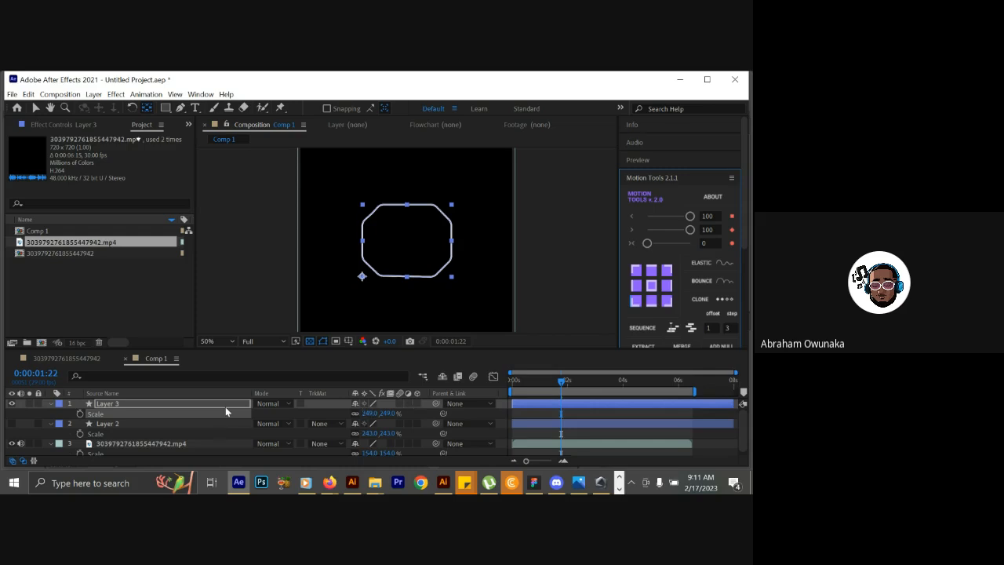
Hide Layer 3 to study how the reference O grows, and set the current time to 0:00:01:12.
{"action": "left_click_drag", "start_coordinate": [516, 383], "coordinate": [558, 387]}
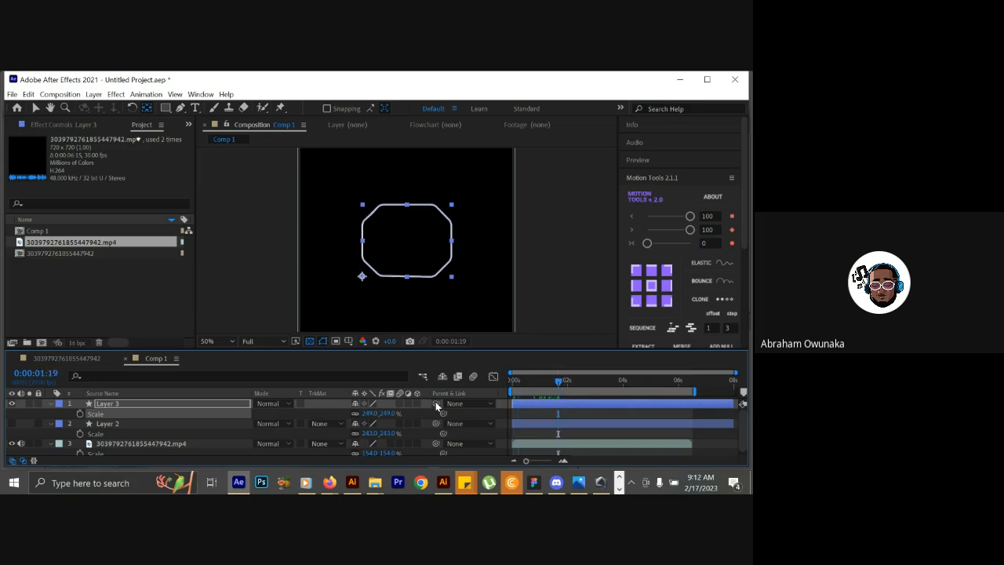
{"action": "left_click", "coordinate": [12, 404]}
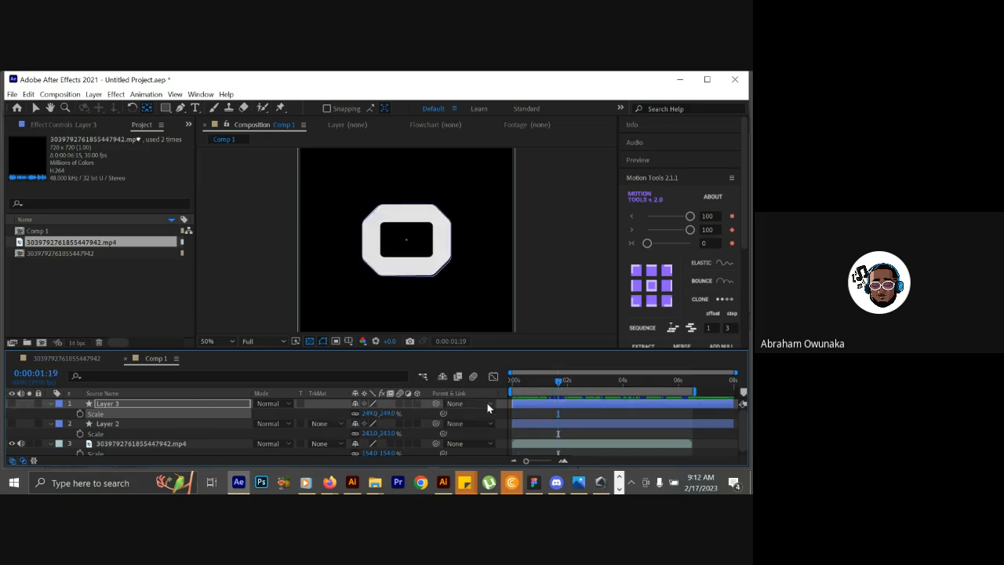
{"action": "left_click_drag", "start_coordinate": [524, 387], "coordinate": [554, 390]}
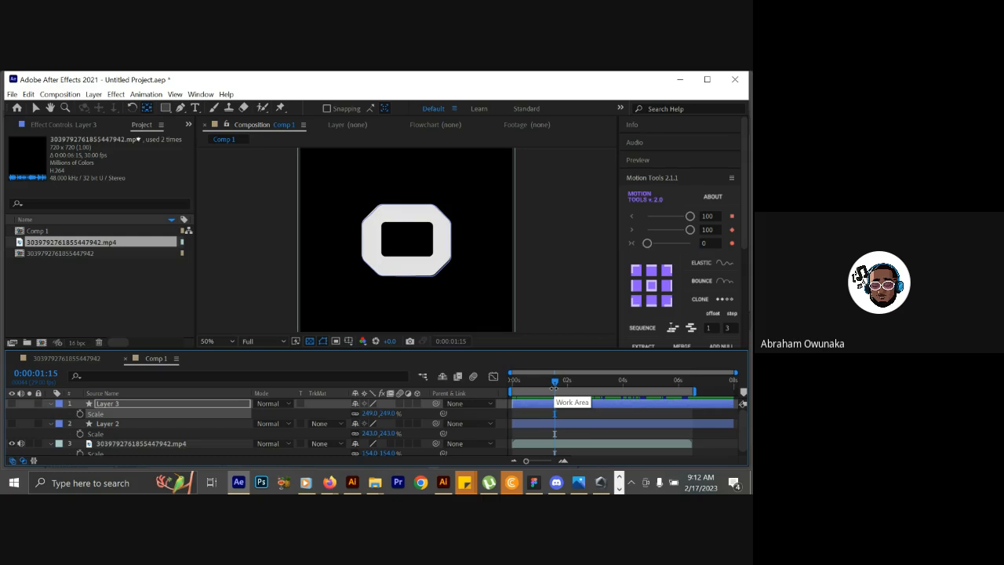
{"action": "left_click_drag", "start_coordinate": [554, 388], "coordinate": [525, 387]}
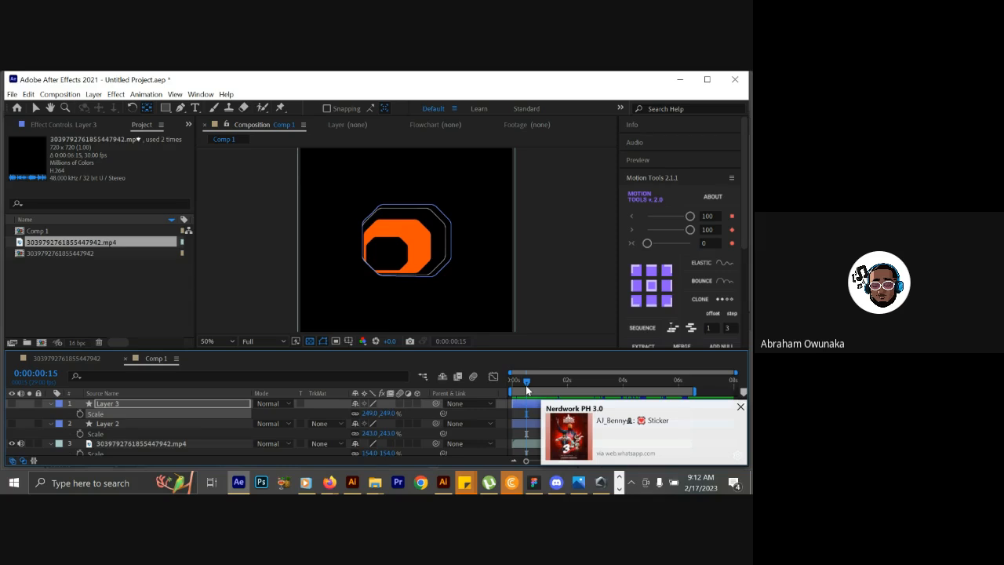
{"action": "left_click_drag", "start_coordinate": [532, 382], "coordinate": [551, 376]}
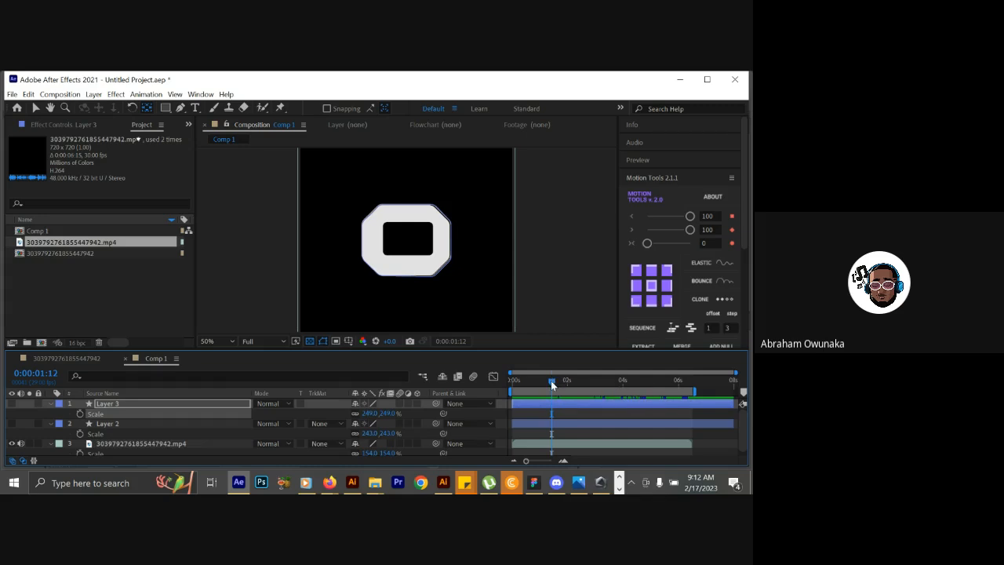
Keyframe Layer 3's scale at 249% at 0:00:01:12 and at 0% at 0:00:00:00.
{"action": "left_click", "coordinate": [79, 414]}
{"action": "left_click_drag", "start_coordinate": [550, 383], "coordinate": [509, 391]}
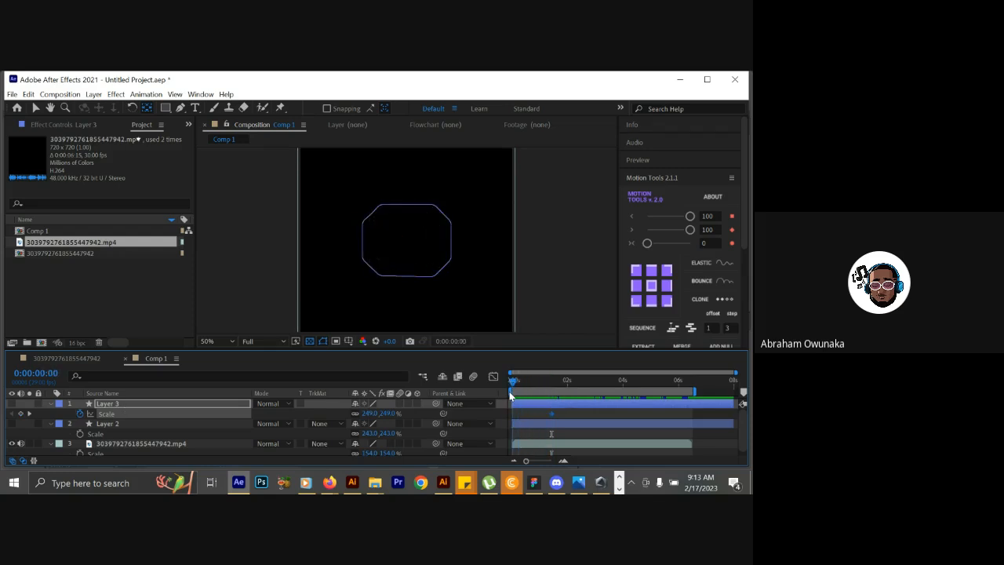
{"action": "left_click", "coordinate": [371, 414]}
{"action": "type", "text": "0"}
{"action": "left_click", "coordinate": [417, 420]}
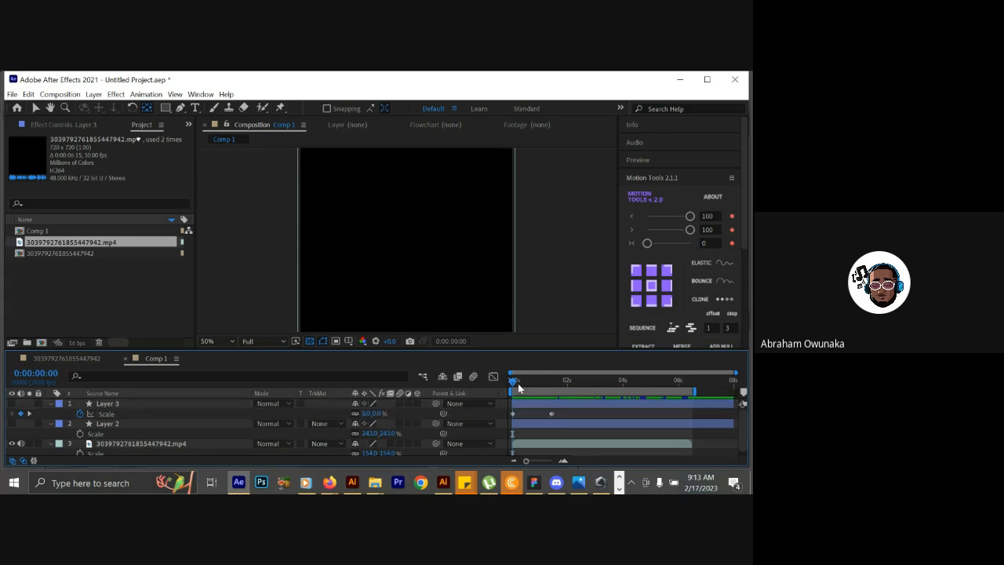
Show Layer 3 and move the current time to 0:00:00:16 to compare its growth with the reference O.
{"action": "left_click_drag", "start_coordinate": [513, 383], "coordinate": [518, 380]}
{"action": "left_click", "coordinate": [149, 404]}
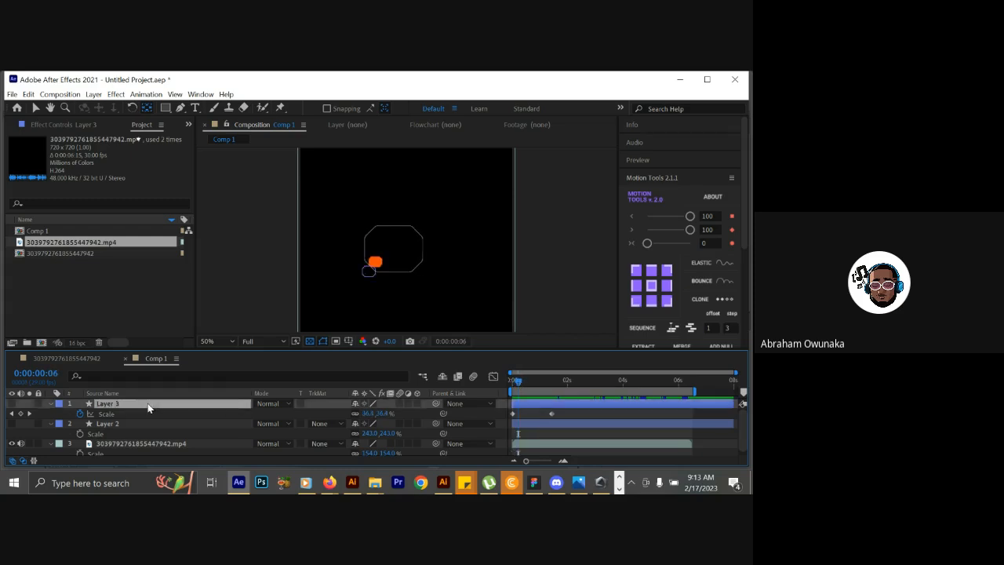
{"action": "left_click", "coordinate": [12, 405]}
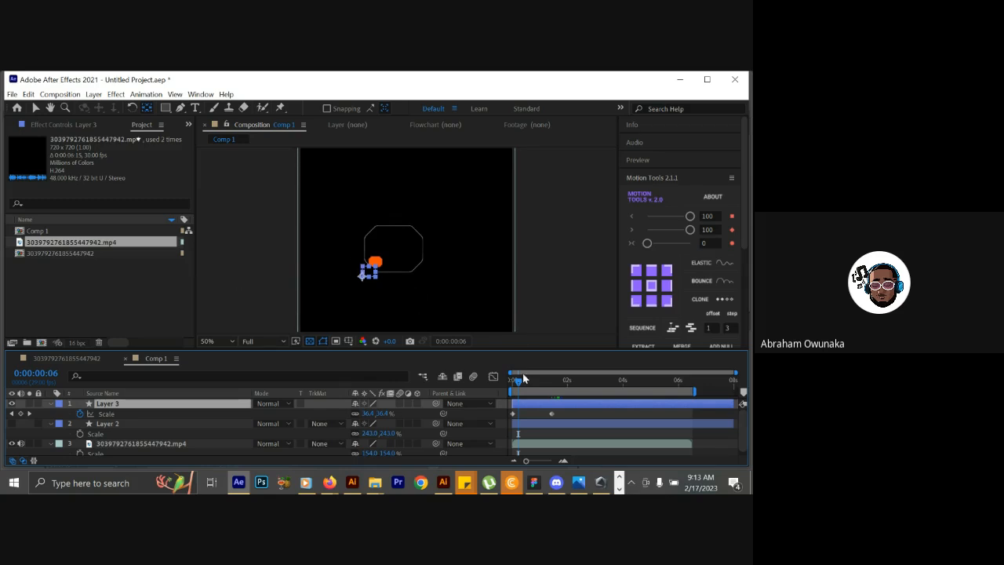
{"action": "mouse_move", "coordinate": [522, 380]}
{"action": "left_mouse_down"}
{"action": "mouse_move", "coordinate": [537, 379]}
{"action": "mouse_move", "coordinate": [514, 384]}
{"action": "left_mouse_up"}
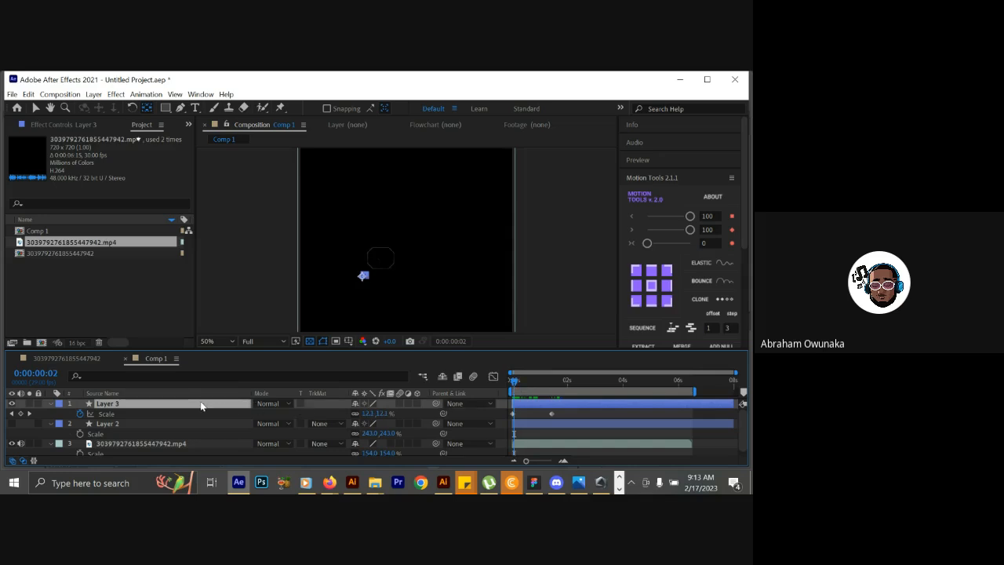
{"action": "mouse_move", "coordinate": [528, 382]}
{"action": "left_mouse_down"}
{"action": "mouse_move", "coordinate": [576, 372]}
{"action": "mouse_move", "coordinate": [505, 379]}
{"action": "mouse_move", "coordinate": [528, 375]}
{"action": "left_mouse_up"}
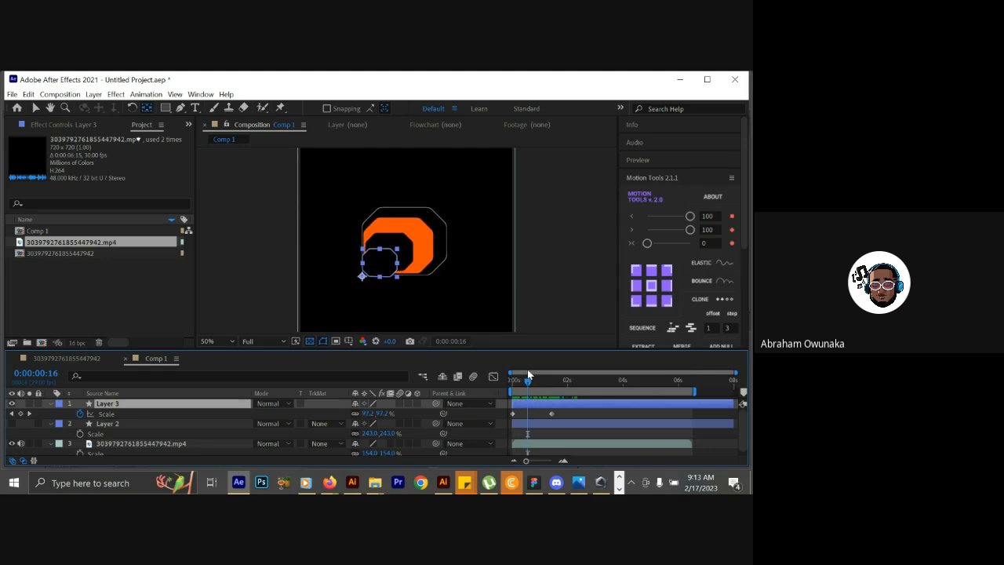
Try nudging Layer 3 up, right, down and left around the start of the reference O.
{"action": "key", "text": "shift+Up"}
{"action": "key", "text": "shift+Up"}
{"action": "key", "text": "shift+Right"}
{"action": "key", "text": "shift+Right"}
{"action": "key", "text": "shift+Down"}
{"action": "key", "text": "shift+Down"}
{"action": "key", "text": "shift+Down"}
{"action": "key", "text": "shift+Left"}
{"action": "key", "text": "shift+Left"}
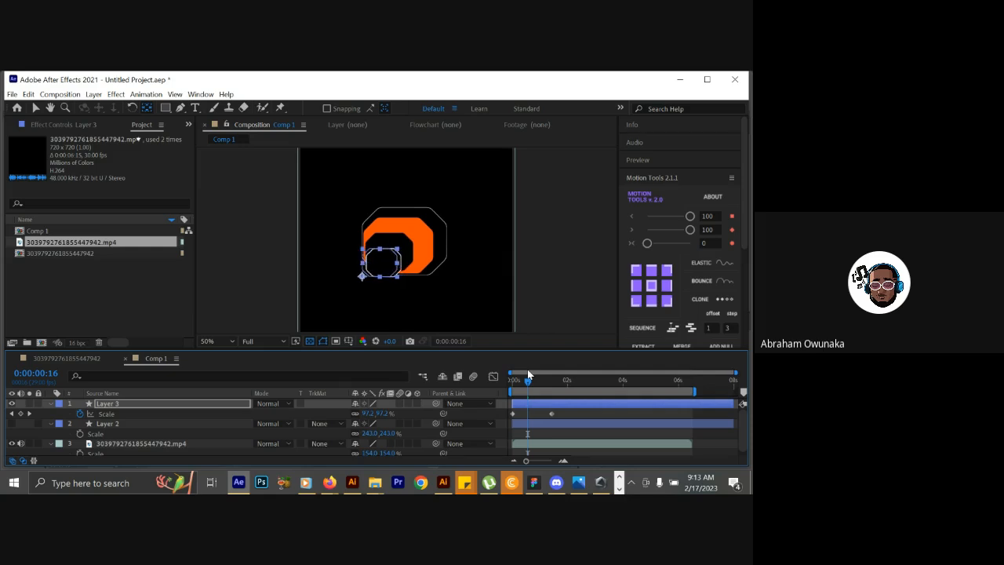
{"action": "key", "text": "shift+Up"}
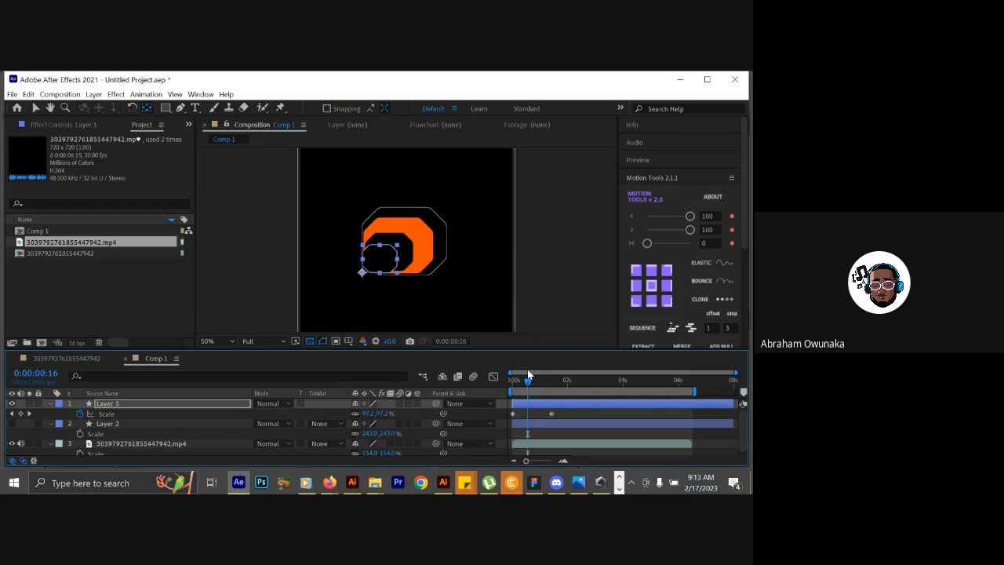
Move Layer 3's second scale keyframe to 0:00:00:23 and set the shape's fill to None.
{"action": "left_click_drag", "start_coordinate": [523, 385], "coordinate": [554, 382]}
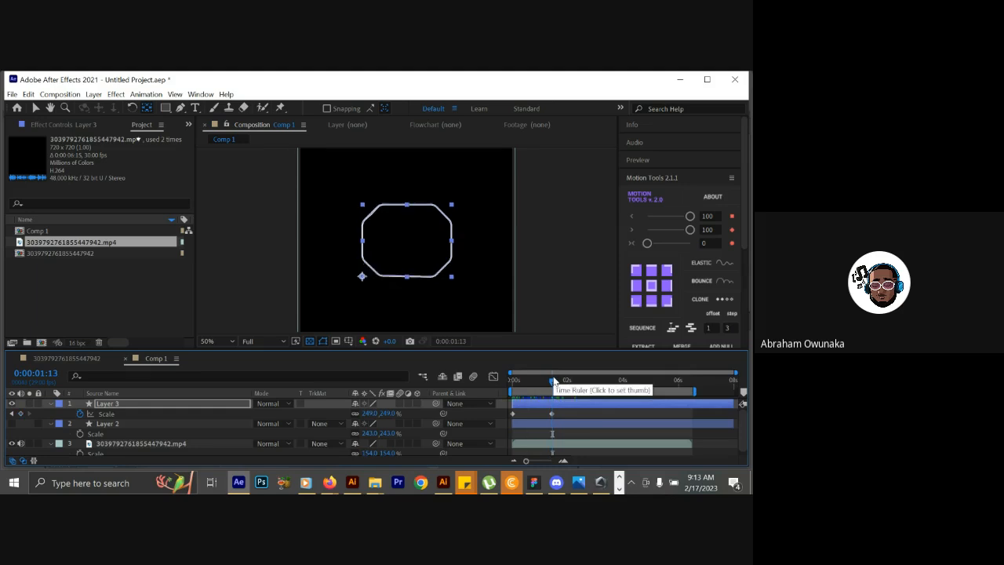
{"action": "left_click_drag", "start_coordinate": [553, 382], "coordinate": [534, 421]}
{"action": "left_click", "coordinate": [135, 406]}
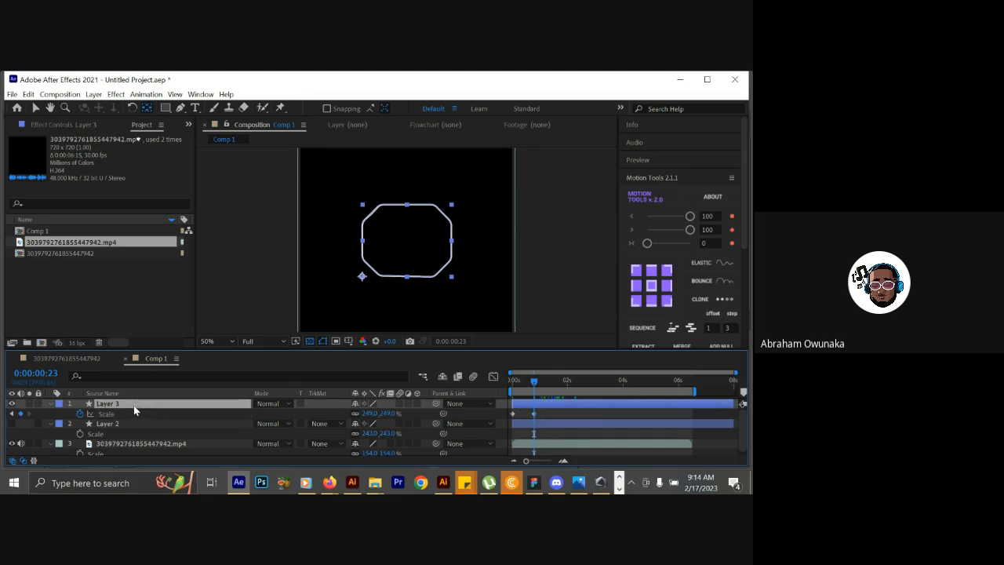
{"action": "left_click", "coordinate": [166, 107]}
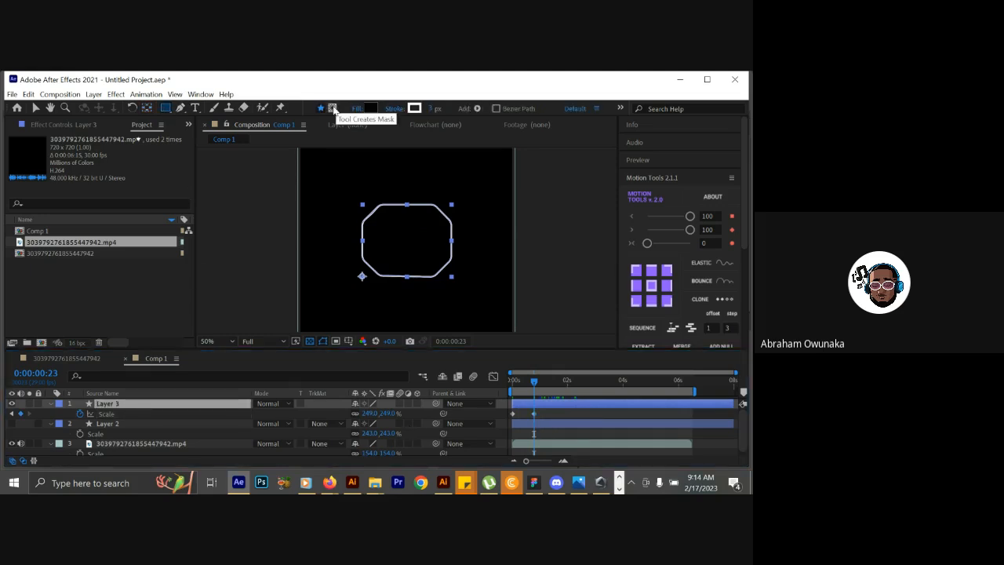
{"action": "left_click", "coordinate": [355, 108]}
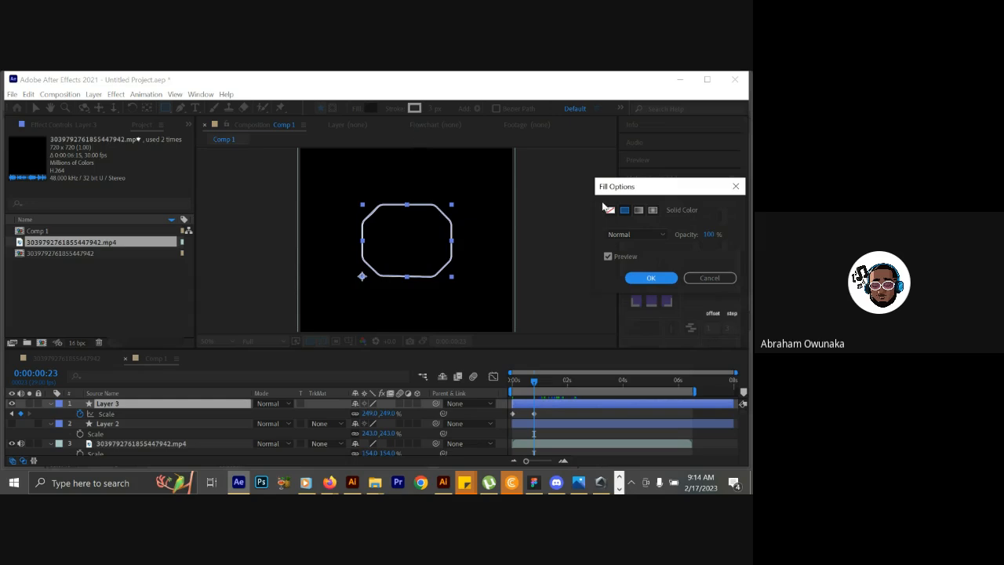
{"action": "left_click", "coordinate": [611, 210]}
{"action": "left_click", "coordinate": [639, 280]}
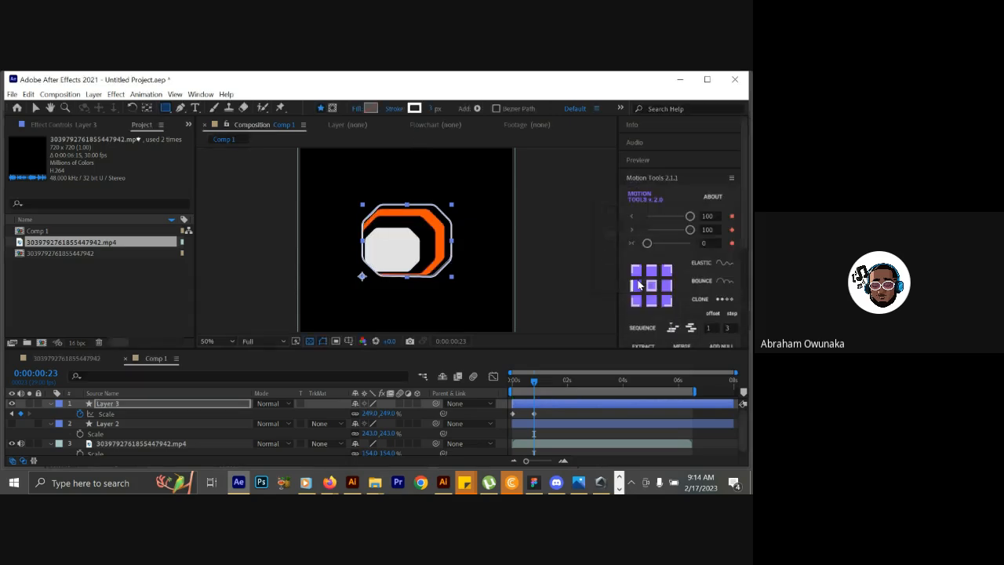
Move Layer 3's second scale keyframe earlier to frame 10 and set the current time to 0:00:00:08.
{"action": "left_click", "coordinate": [534, 382]}
{"action": "left_click_drag", "start_coordinate": [533, 382], "coordinate": [528, 418]}
{"action": "left_click_drag", "start_coordinate": [523, 379], "coordinate": [520, 380]}
Apply Easy Ease to both of Layer 3's scale keyframes and reshape their speed graph into a narrower peak.
{"action": "left_click_drag", "start_coordinate": [528, 414], "coordinate": [501, 421]}
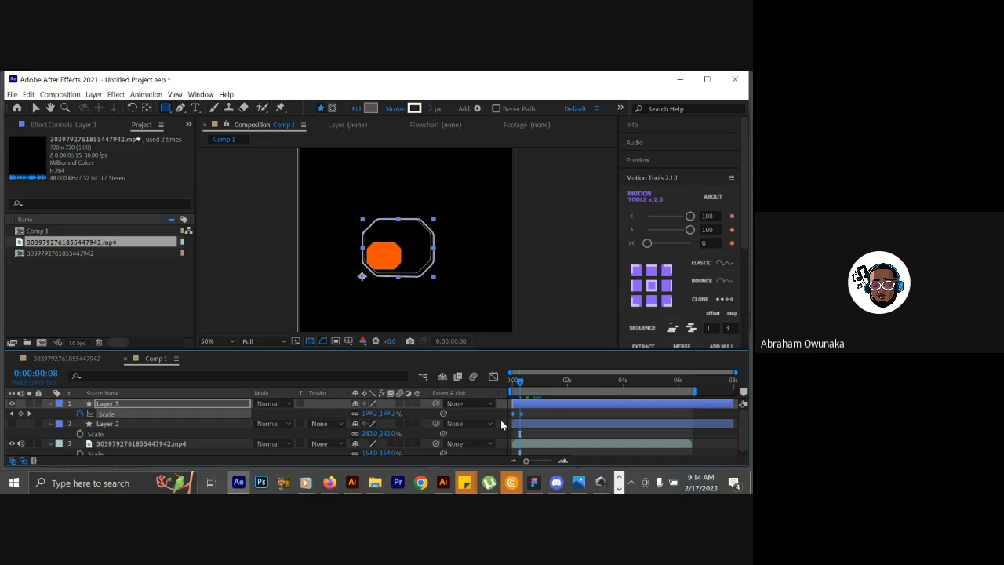
{"action": "key", "text": "F9"}
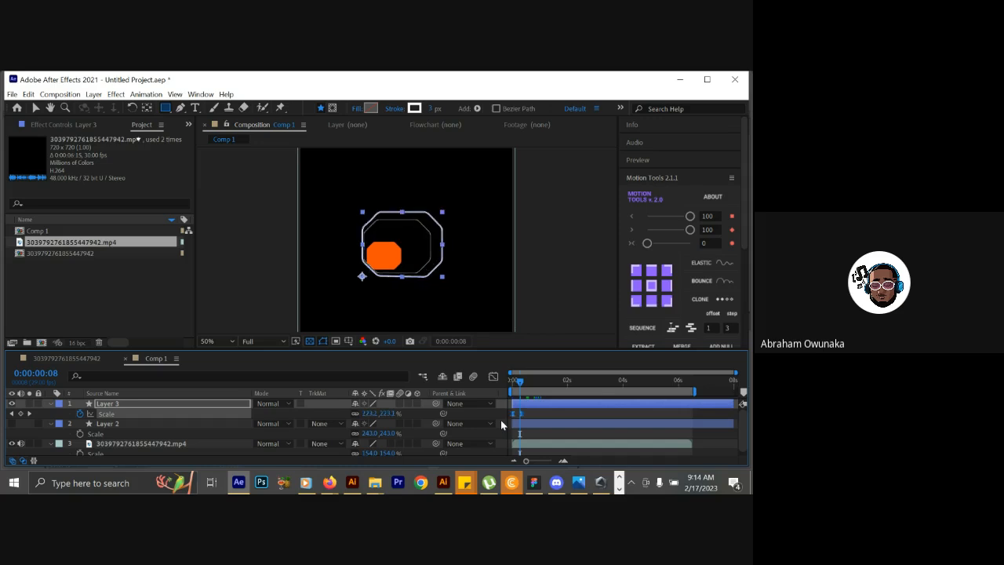
{"action": "left_click", "coordinate": [496, 377]}
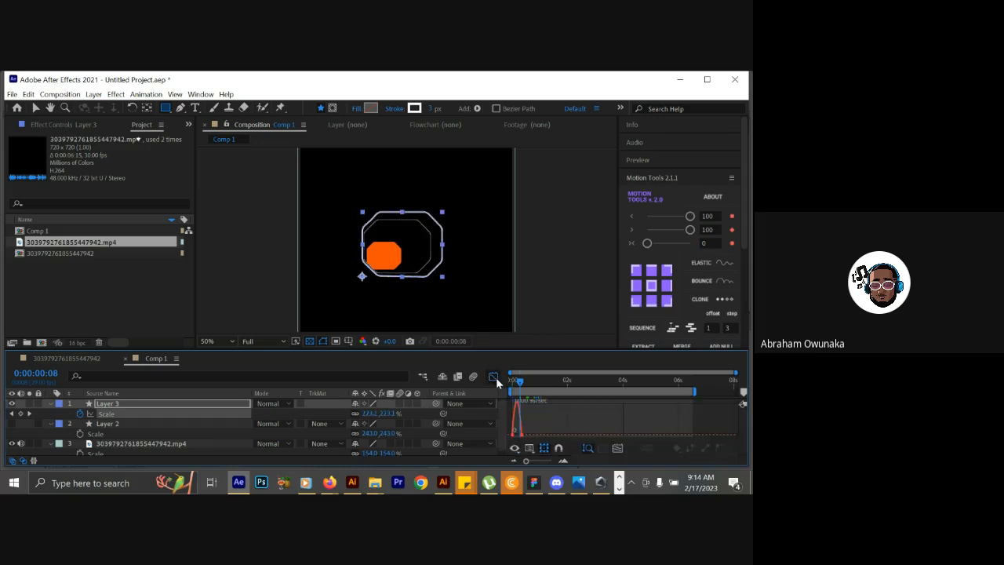
{"action": "left_click_drag", "start_coordinate": [525, 463], "coordinate": [548, 461]}
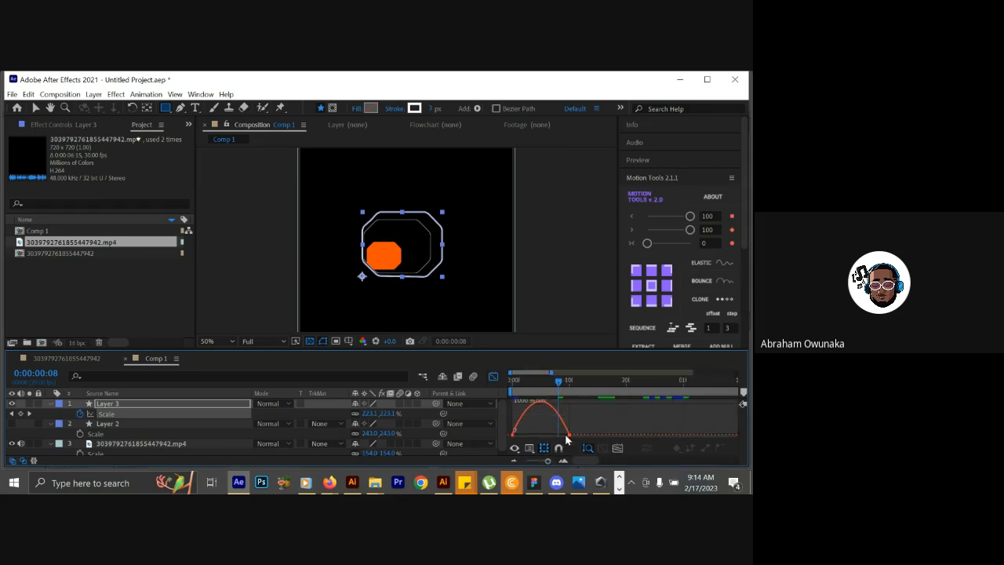
{"action": "left_click_drag", "start_coordinate": [581, 432], "coordinate": [530, 438]}
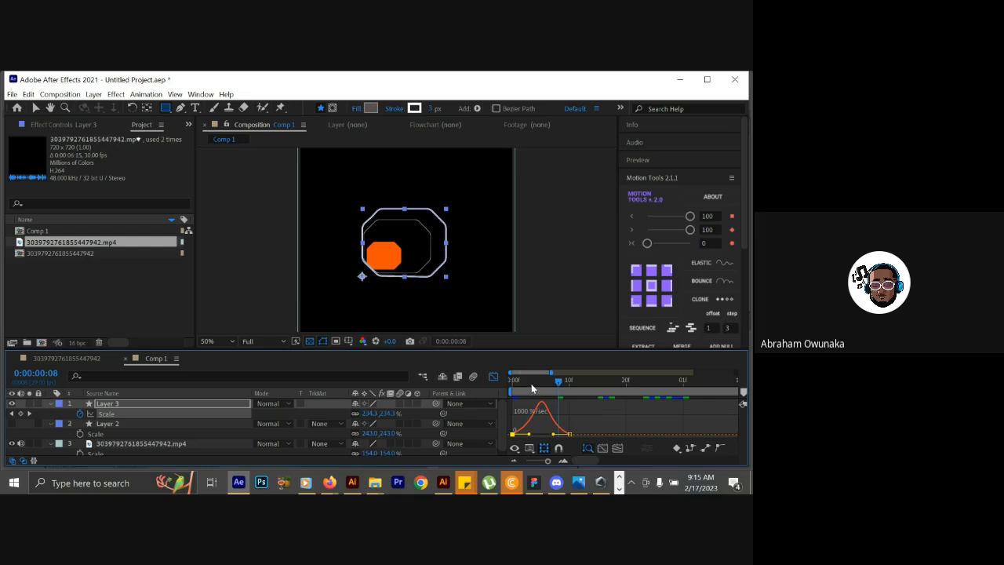
Preview Layer 3's eased scale animation against the reference video and close the Graph Editor.
{"action": "key", "text": "space"}
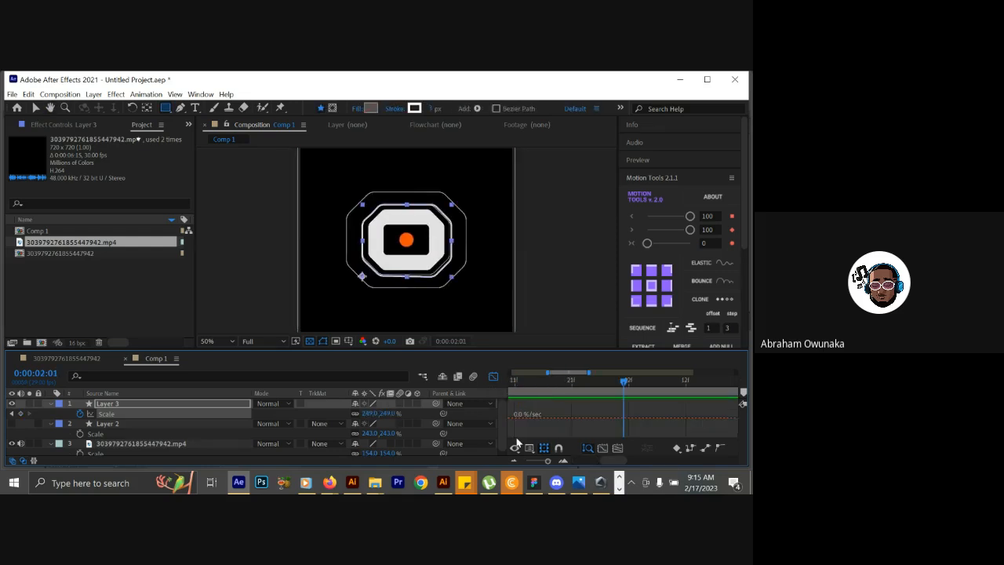
{"action": "left_click", "coordinate": [493, 376]}
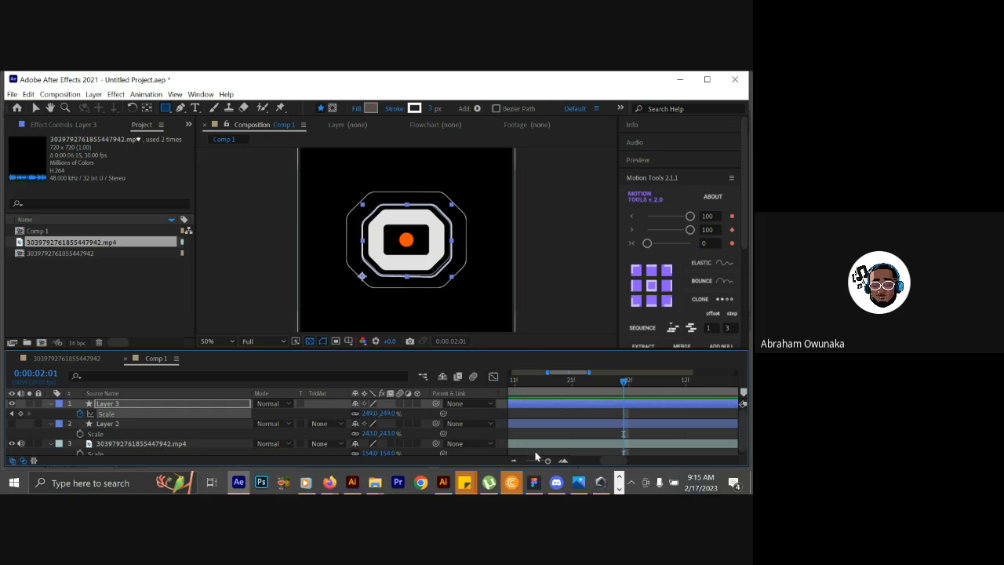
{"action": "left_click_drag", "start_coordinate": [549, 462], "coordinate": [526, 462]}
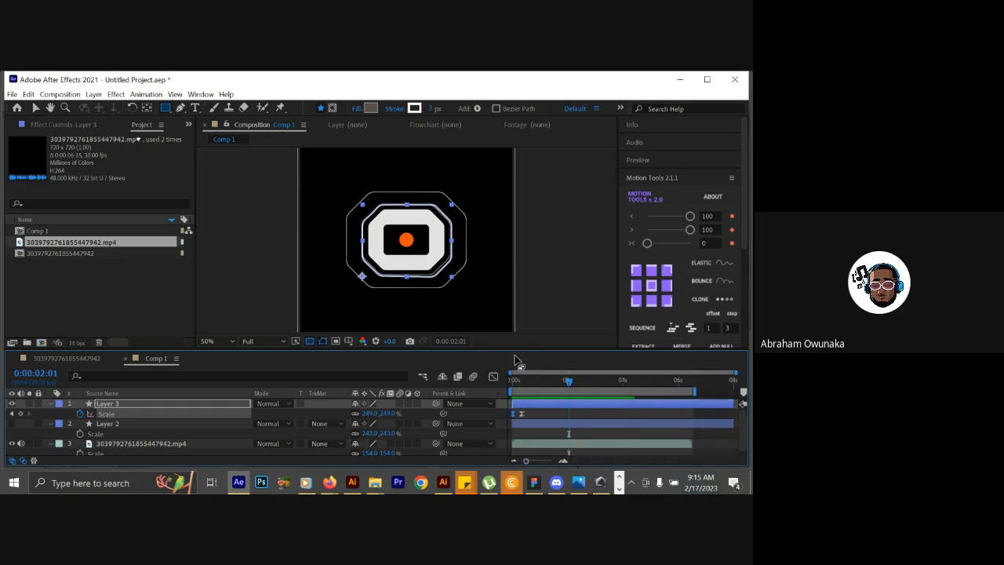
Hide Layer 3 to compare its outline with the reference, and return the current time to 0:00:00:00.
{"action": "left_click_drag", "start_coordinate": [518, 385], "coordinate": [530, 381]}
{"action": "left_click", "coordinate": [544, 461]}
{"action": "left_click", "coordinate": [13, 404]}
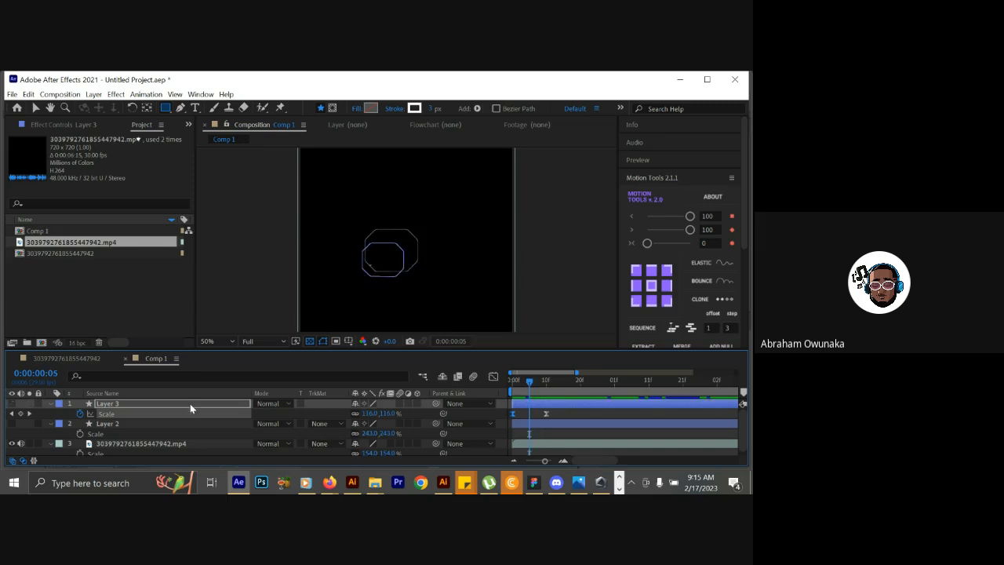
{"action": "mouse_move", "coordinate": [521, 388]}
{"action": "left_mouse_down"}
{"action": "mouse_move", "coordinate": [563, 362]}
{"action": "mouse_move", "coordinate": [700, 344]}
{"action": "mouse_move", "coordinate": [517, 383]}
{"action": "left_mouse_up"}
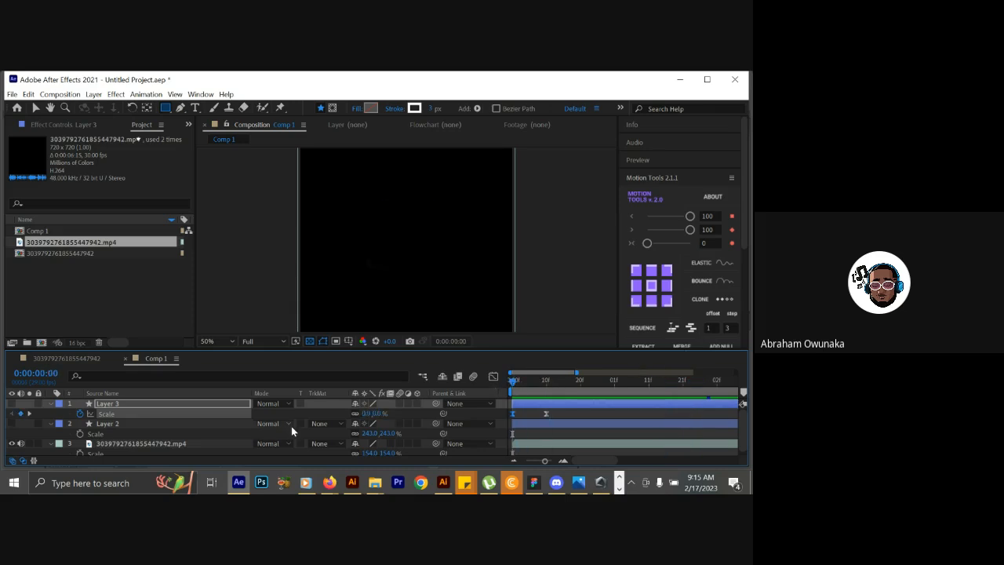
Duplicate Layer 3.
{"action": "left_click", "coordinate": [133, 404]}
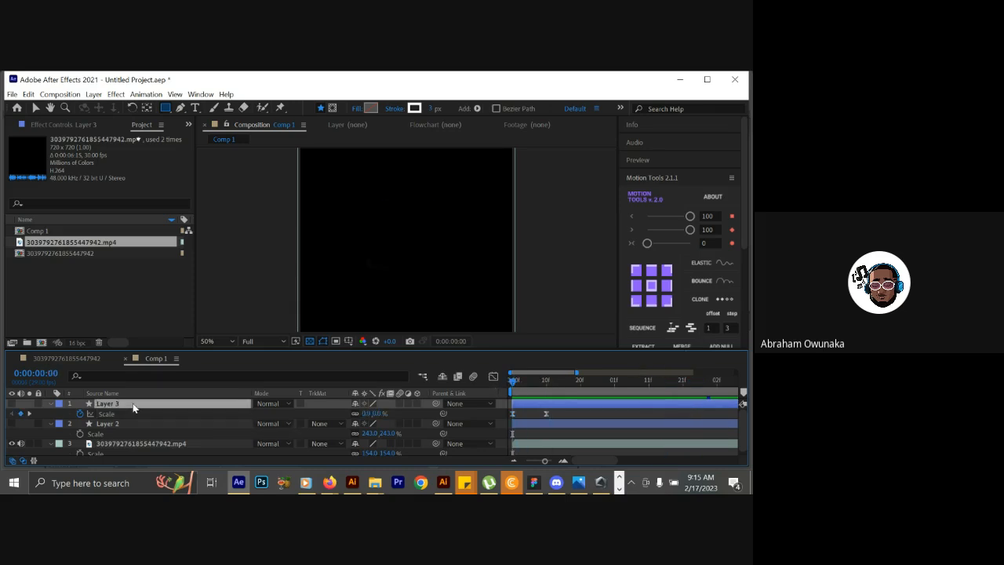
{"action": "key", "text": "ctrl+d"}
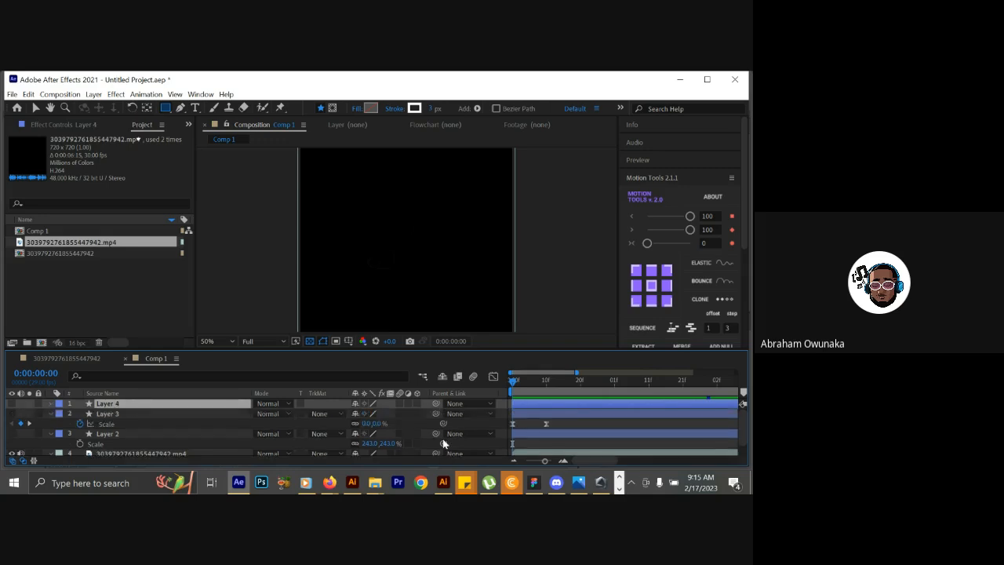
Show Layer 4's scale keyframes, shift the layer about 4 frames later, and set the current time to 0:00:00:07.
{"action": "key", "text": "s"}
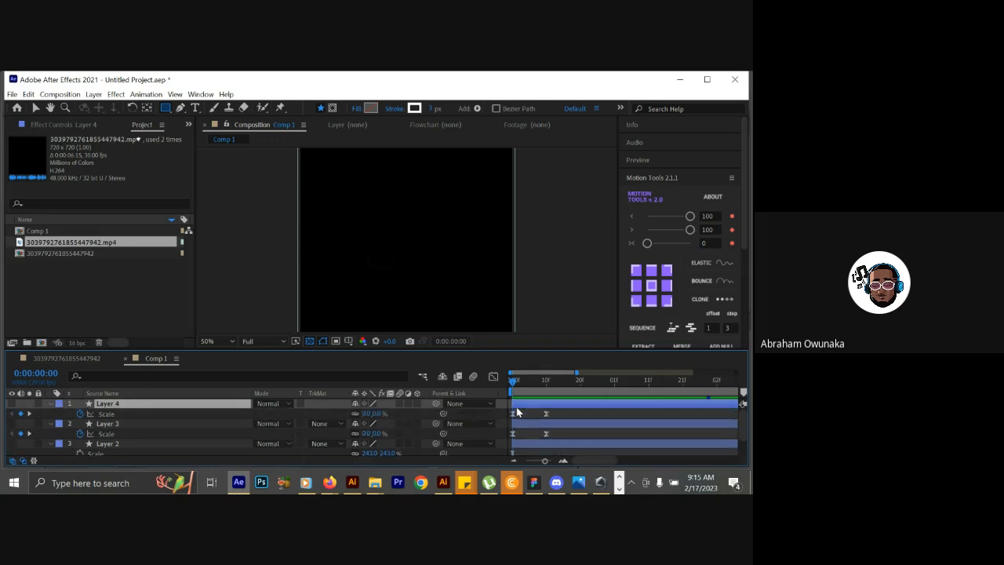
{"action": "left_click_drag", "start_coordinate": [513, 414], "coordinate": [527, 414]}
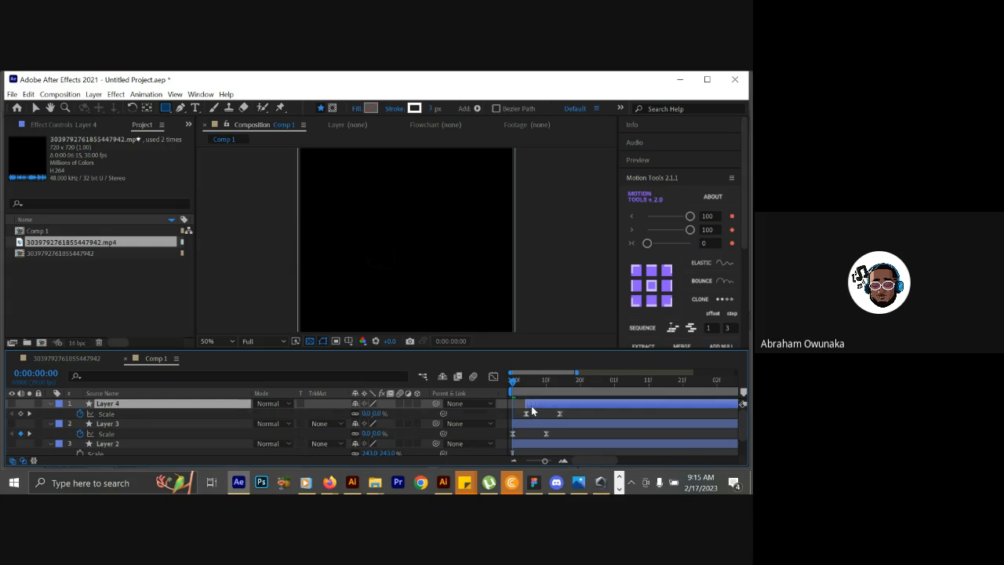
{"action": "left_click", "coordinate": [537, 382]}
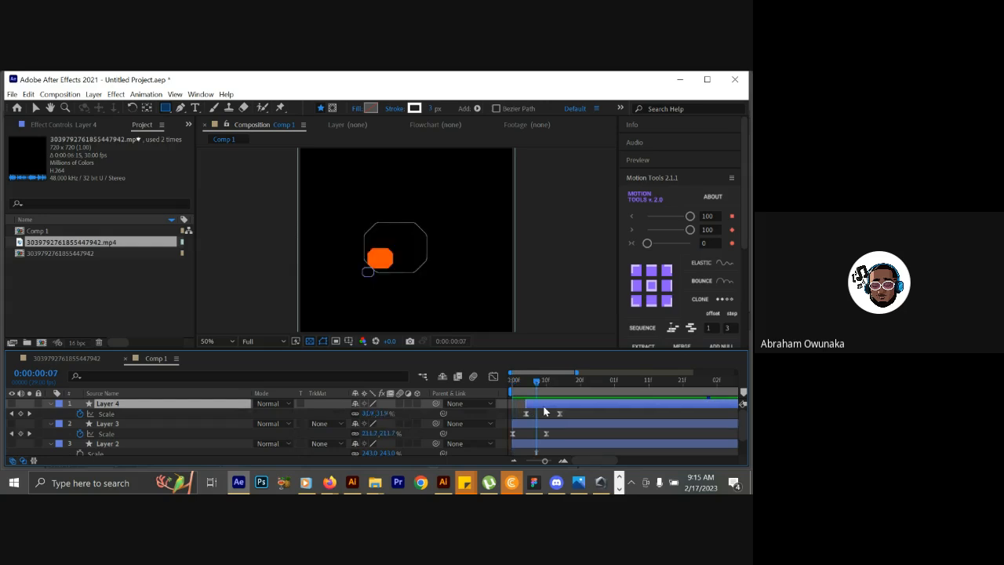
Duplicate Layer 4 and shift the copy about 5 frames later, using the reference at 0:00:00:14 for timing.
{"action": "key", "text": "ctrl+d"}
{"action": "left_click_drag", "start_coordinate": [543, 406], "coordinate": [557, 405]}
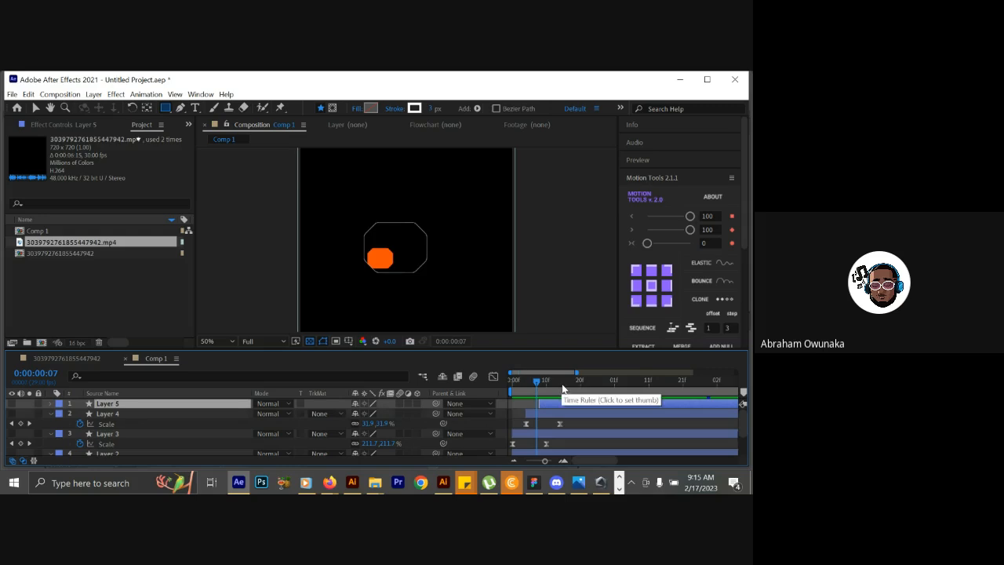
{"action": "left_click", "coordinate": [563, 385]}
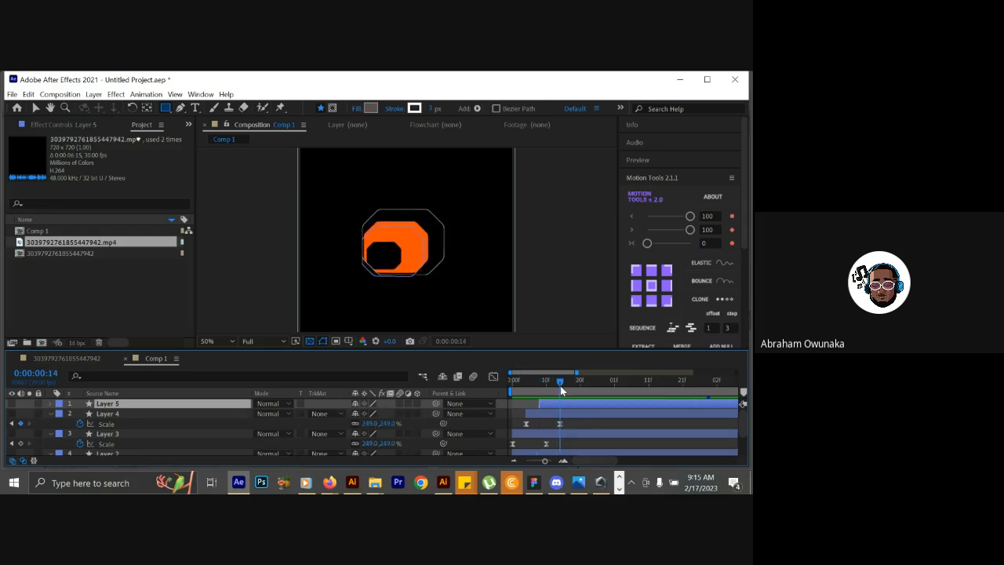
{"action": "left_click_drag", "start_coordinate": [559, 407], "coordinate": [561, 382]}
{"action": "left_click", "coordinate": [567, 381]}
Duplicate Layer 5, shift the copy to start at 0:00:00:14, and show the scale keyframes of both layers.
{"action": "key", "text": "ctrl+d"}
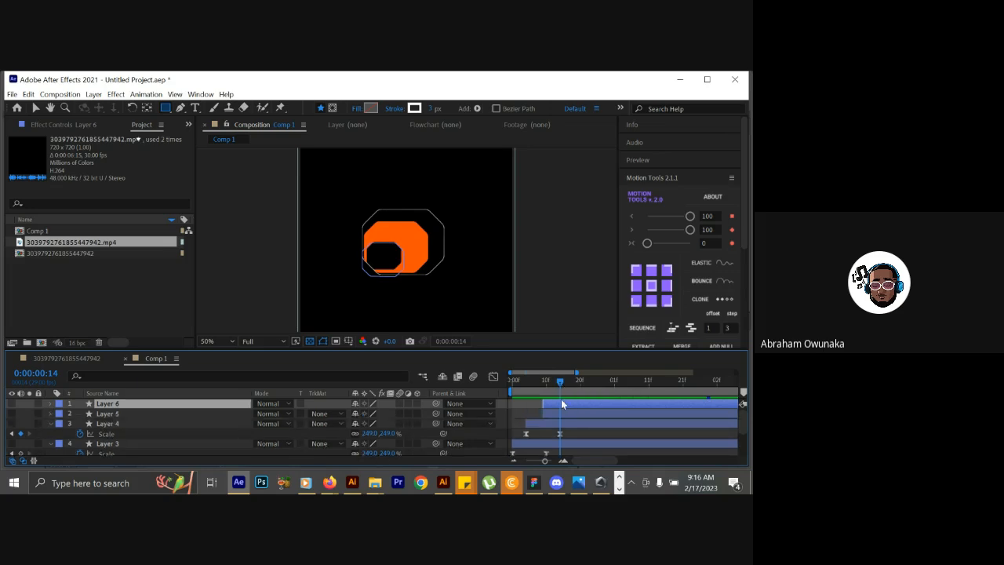
{"action": "left_click_drag", "start_coordinate": [559, 403], "coordinate": [576, 405]}
{"action": "key", "text": "u"}
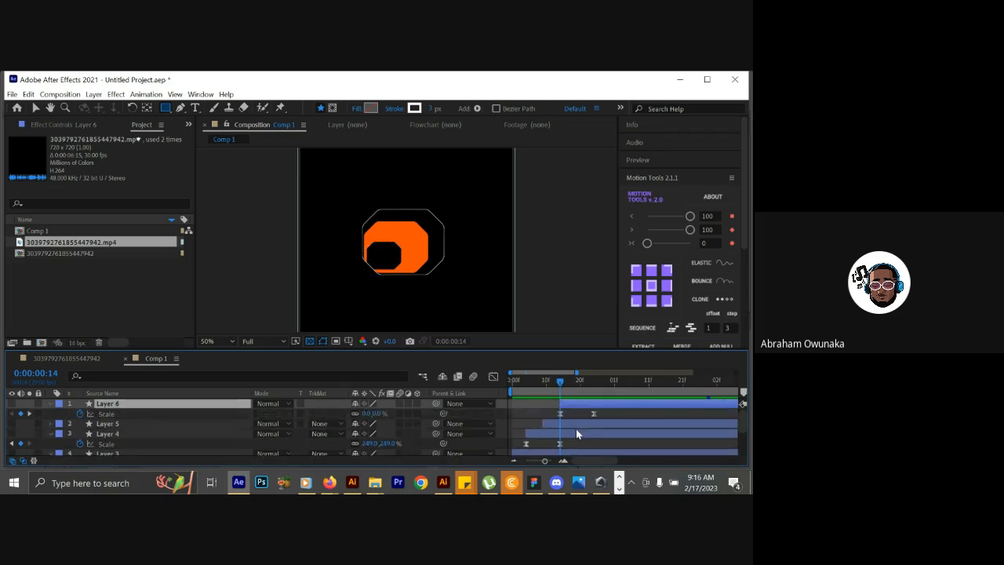
{"action": "left_click", "coordinate": [576, 429]}
{"action": "key", "text": "u"}
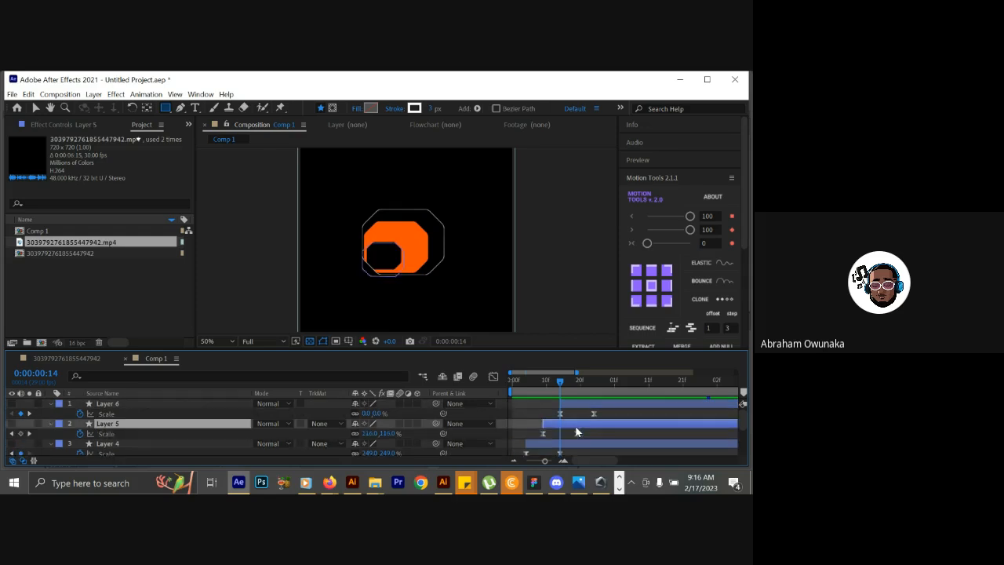
Set Layer 3's shape fill color to black (000000).
{"action": "left_click_drag", "start_coordinate": [742, 428], "coordinate": [747, 444]}
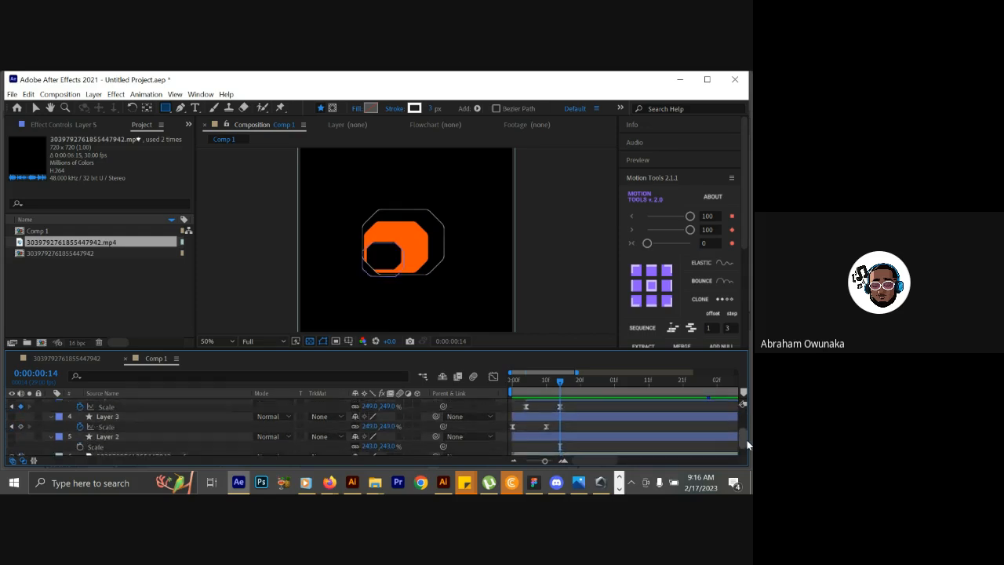
{"action": "left_click", "coordinate": [552, 417]}
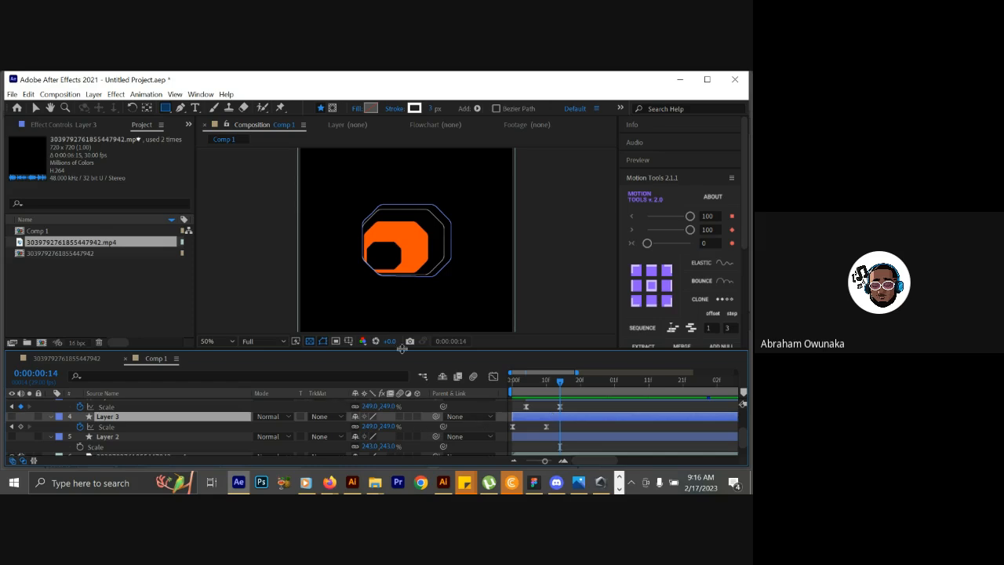
{"action": "left_click", "coordinate": [368, 109]}
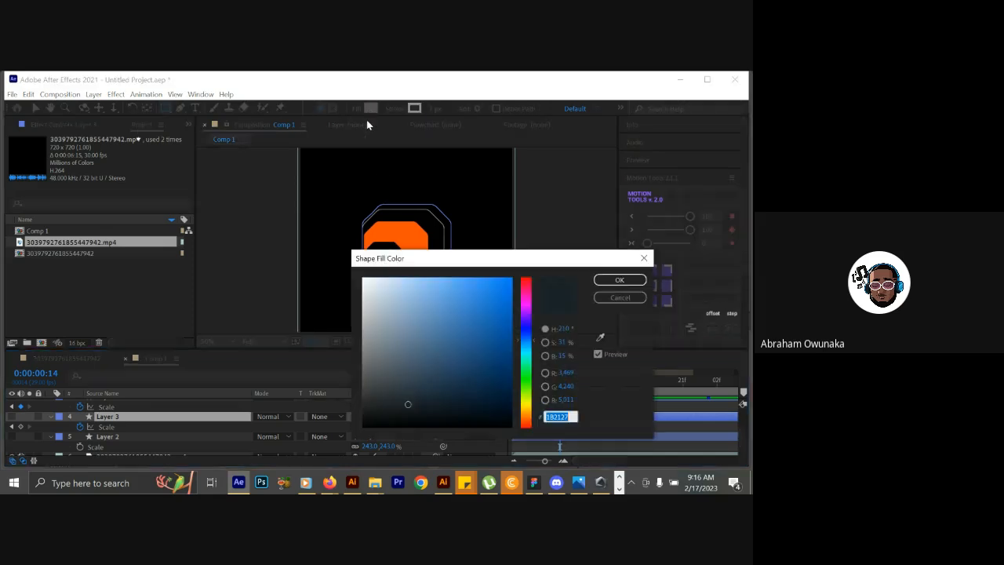
{"action": "left_click_drag", "start_coordinate": [403, 407], "coordinate": [355, 437]}
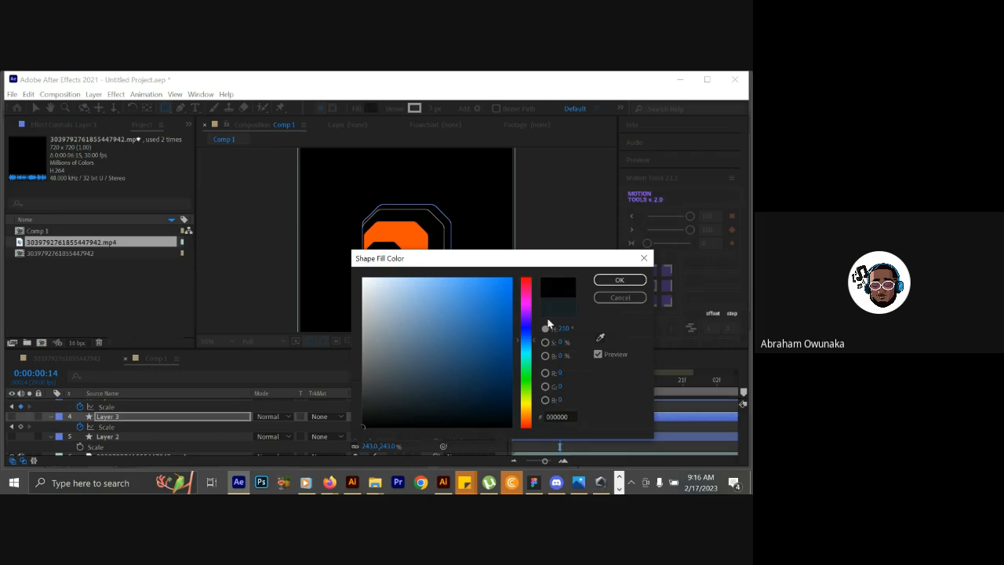
{"action": "left_click", "coordinate": [603, 284]}
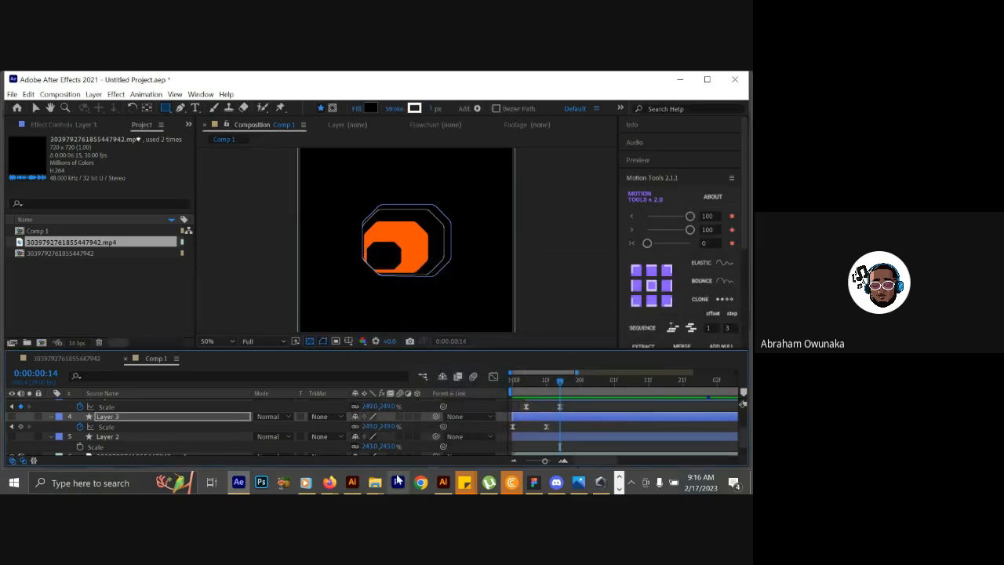
Change Layer 4's fill type to Solid Color.
{"action": "scroll", "coordinate": [744, 440], "scroll_direction": "up", "scroll_amount": 2}
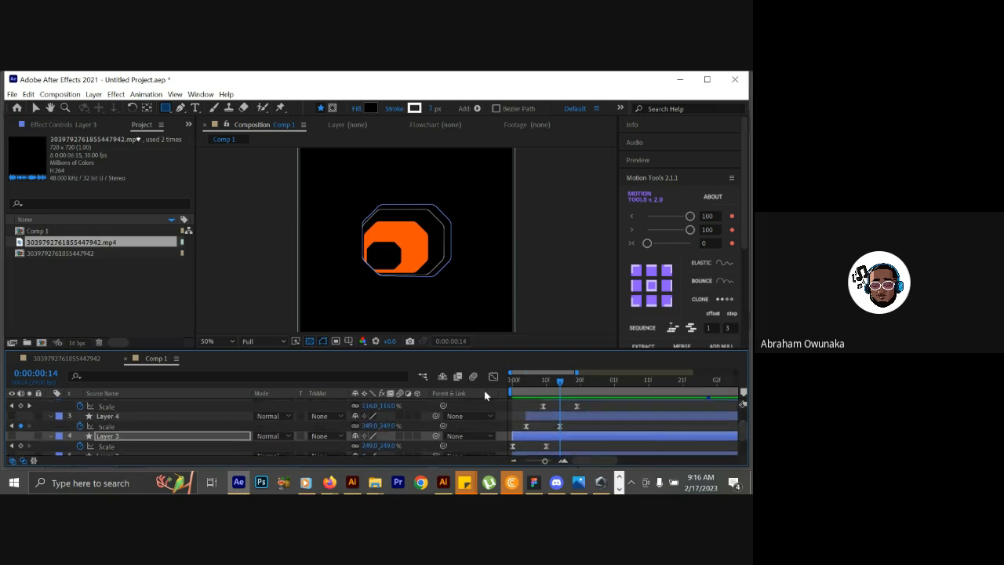
{"action": "left_click", "coordinate": [121, 416]}
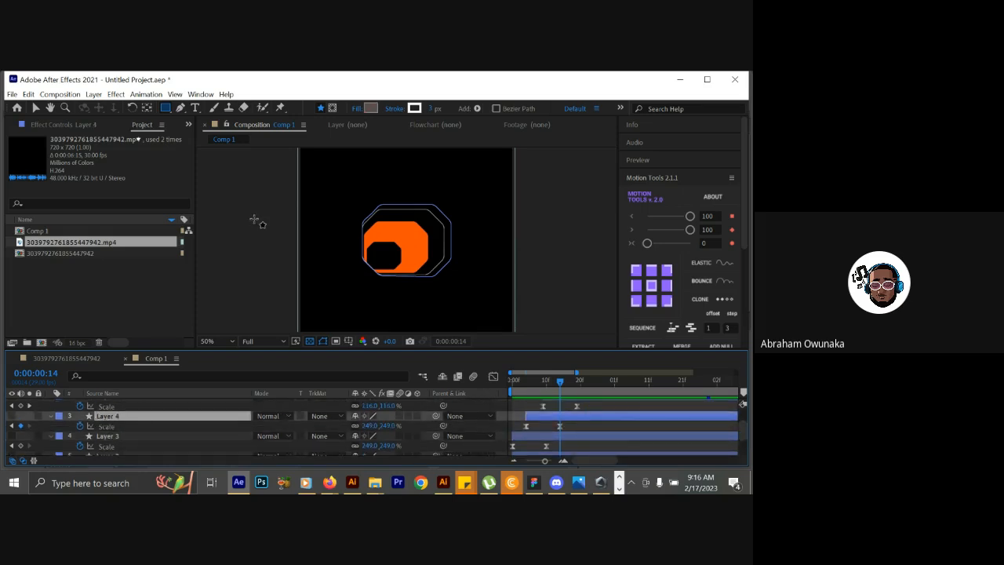
{"action": "left_click", "coordinate": [356, 109]}
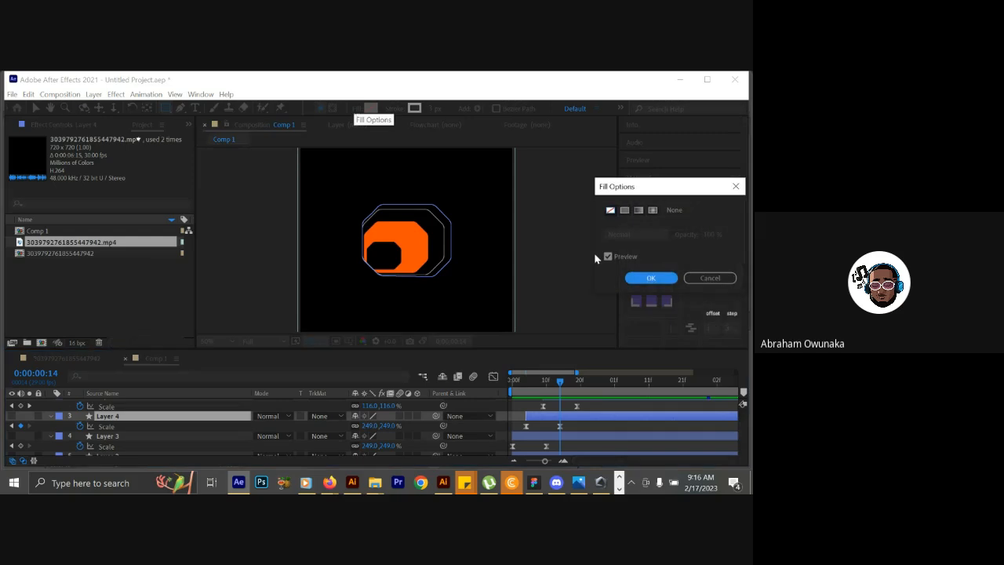
{"action": "left_click", "coordinate": [611, 212]}
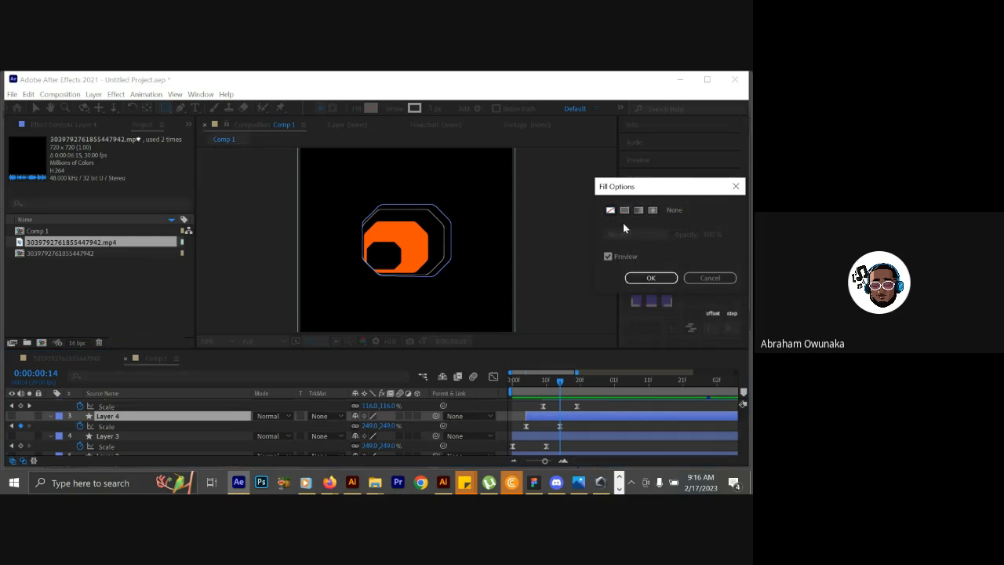
{"action": "left_click", "coordinate": [625, 210]}
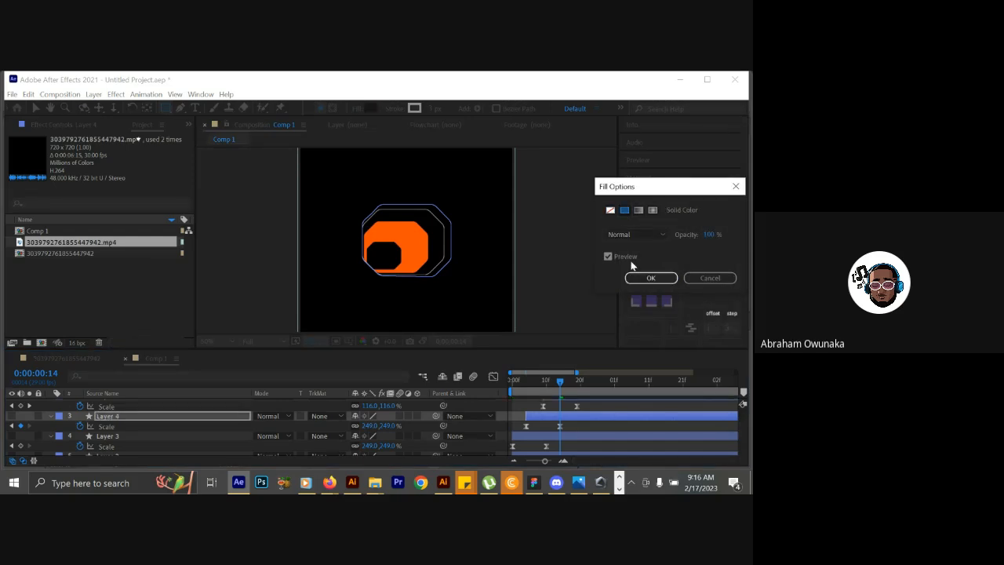
{"action": "left_click", "coordinate": [647, 280]}
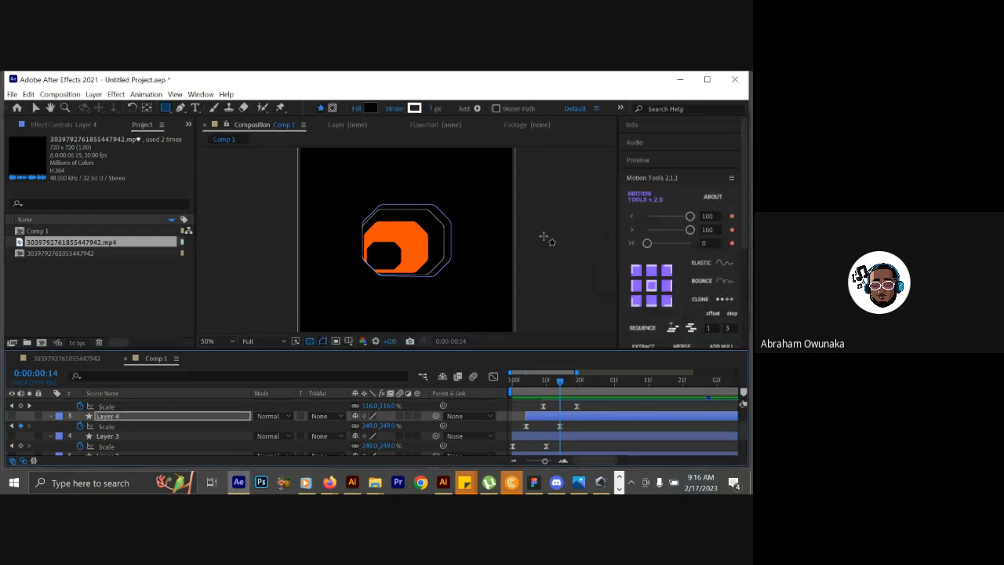
Set Layer 4's fill color to orange FC5001, sampled from the reference video's orange shape.
{"action": "left_click", "coordinate": [369, 109]}
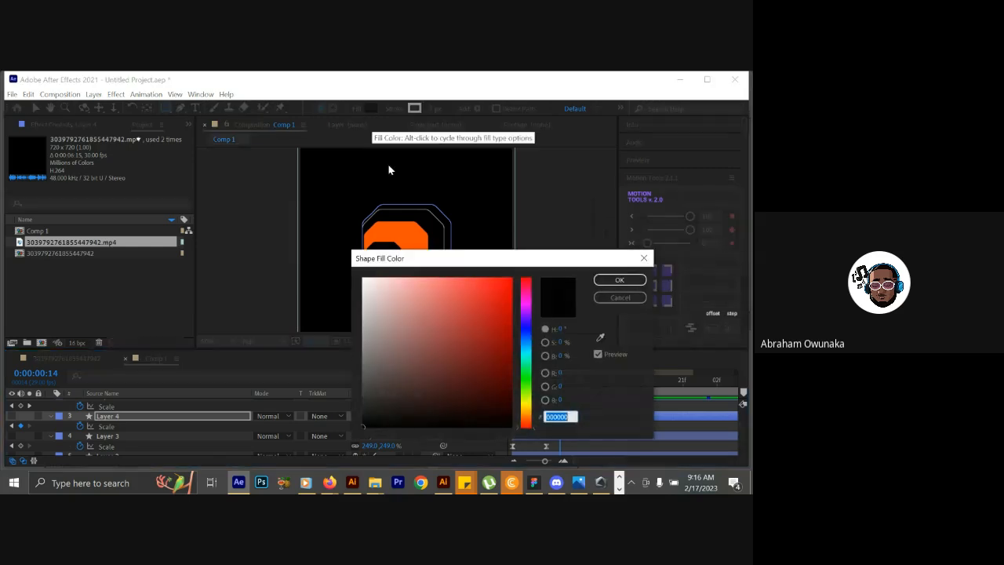
{"action": "left_click", "coordinate": [601, 339]}
{"action": "left_click", "coordinate": [400, 233]}
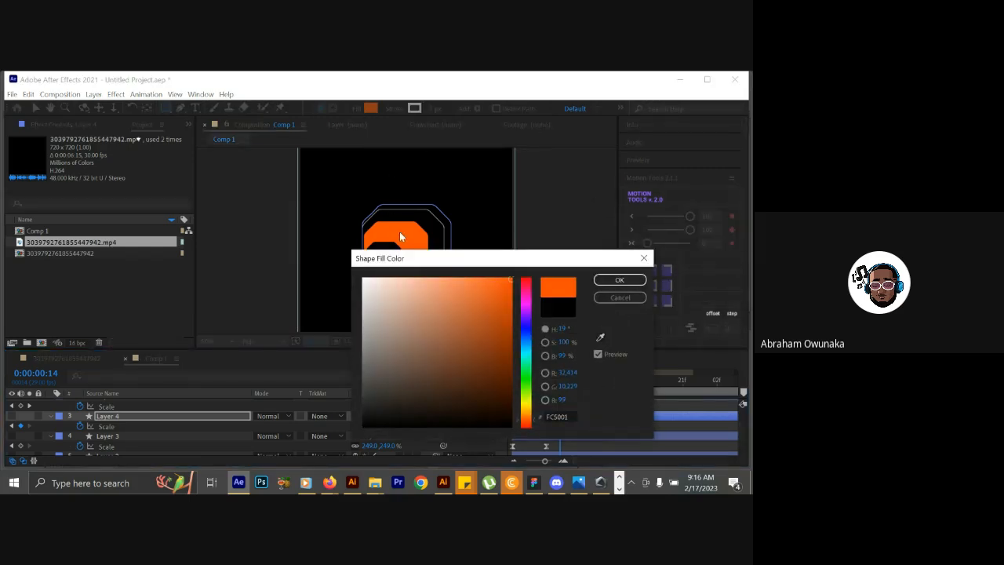
{"action": "left_click", "coordinate": [619, 280]}
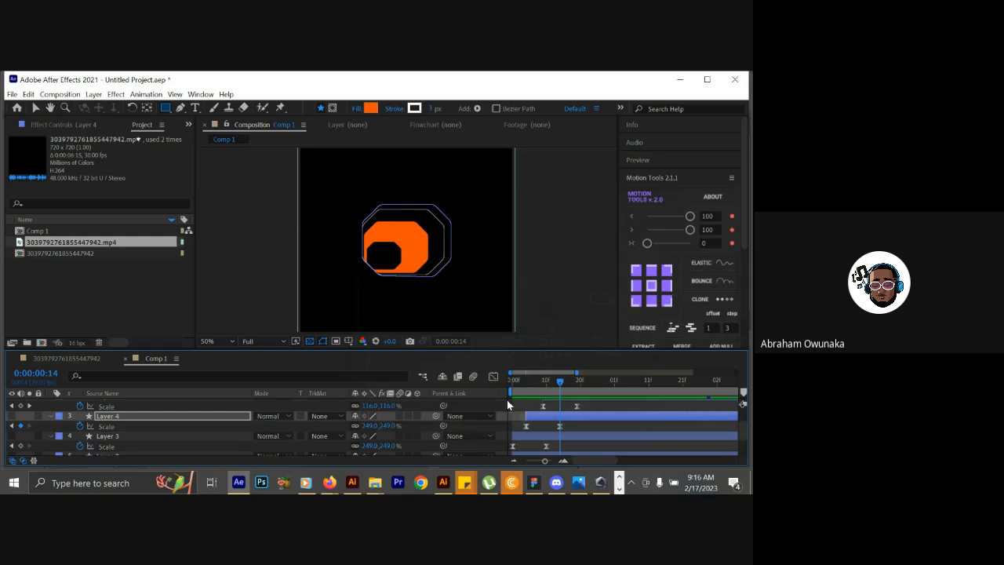
Check the reference up to 0:00:00:15 and set Layer 5's shape fill color to black (000000).
{"action": "left_click_drag", "start_coordinate": [517, 385], "coordinate": [563, 380]}
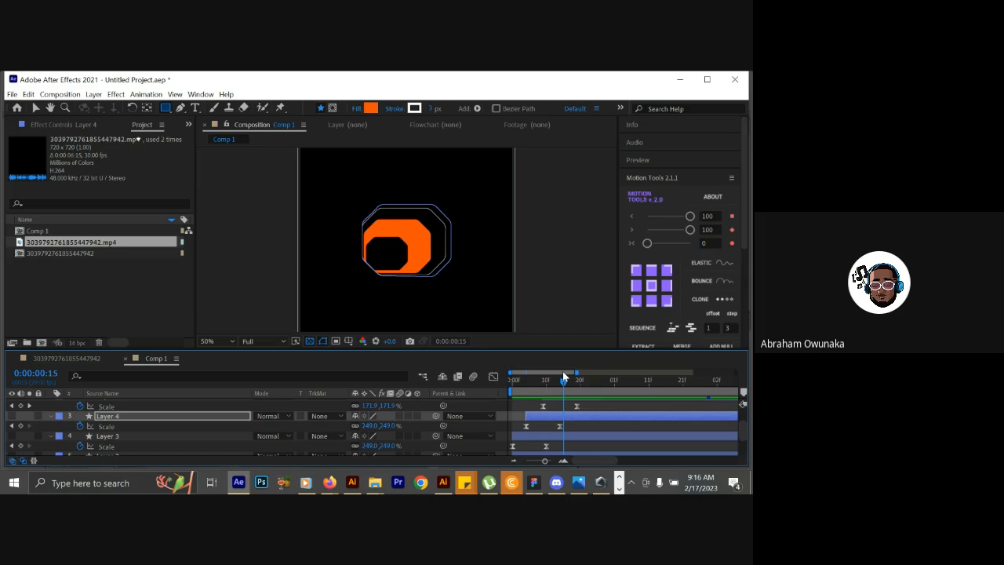
{"action": "left_click_drag", "start_coordinate": [744, 425], "coordinate": [743, 416]}
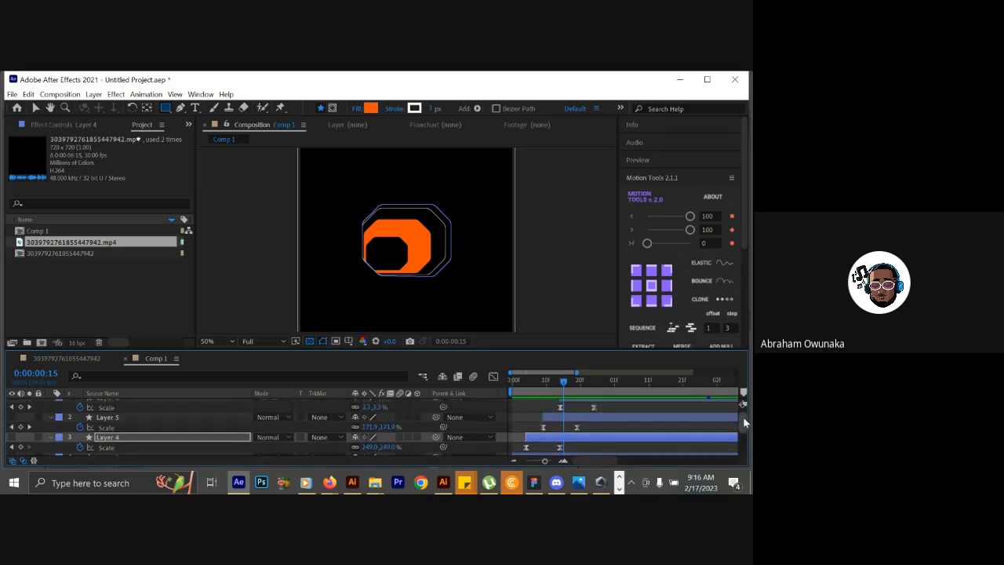
{"action": "left_click", "coordinate": [573, 416]}
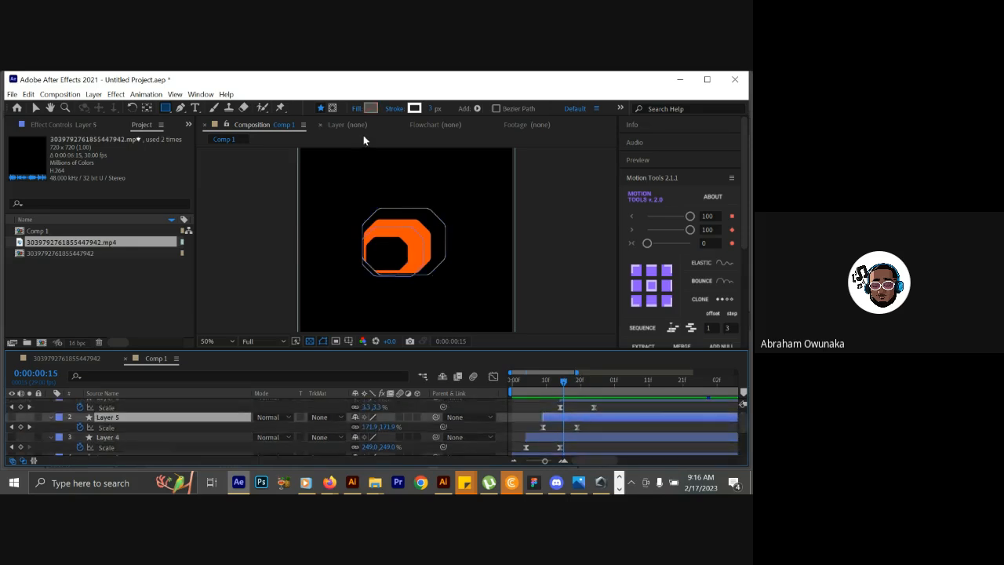
{"action": "left_click", "coordinate": [368, 108]}
{"action": "mouse_move", "coordinate": [498, 321]}
{"action": "left_mouse_down"}
{"action": "mouse_move", "coordinate": [383, 437]}
{"action": "mouse_move", "coordinate": [353, 448]}
{"action": "left_mouse_up"}
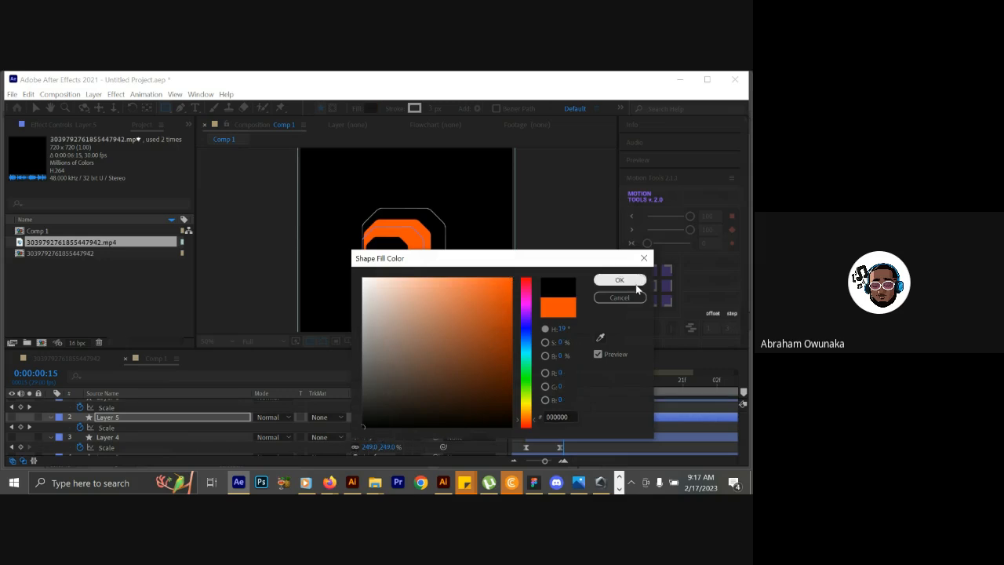
{"action": "left_click", "coordinate": [628, 280]}
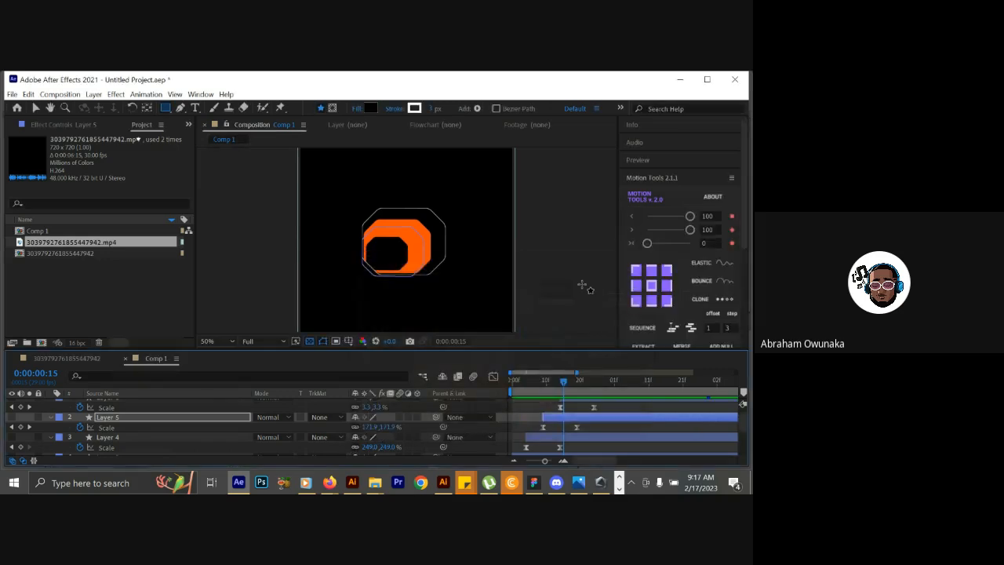
Remove the stroke from Layer 5 by setting it to None.
{"action": "left_click", "coordinate": [394, 110]}
{"action": "left_click", "coordinate": [610, 211]}
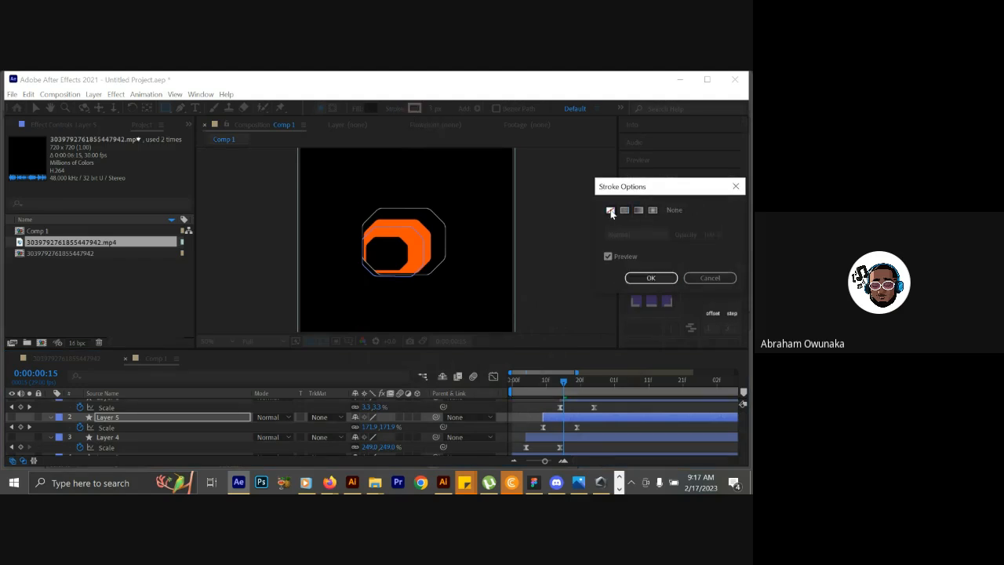
{"action": "left_click", "coordinate": [650, 277]}
Set Layer 4's stroke to None and move the current time to 0:00:00:20 to check the reference's next shape.
{"action": "left_click", "coordinate": [117, 439]}
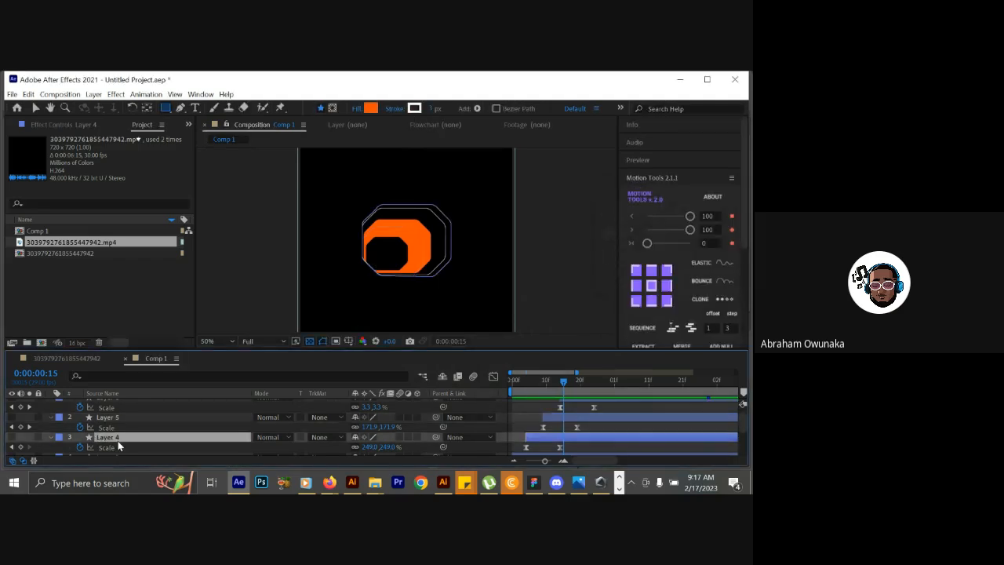
{"action": "left_click", "coordinate": [414, 109]}
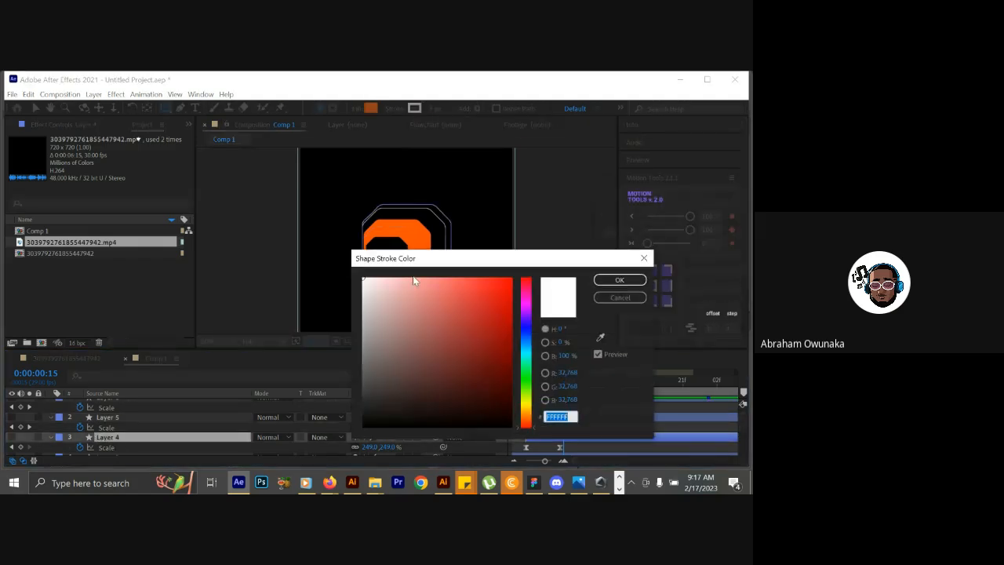
{"action": "left_click", "coordinate": [619, 298]}
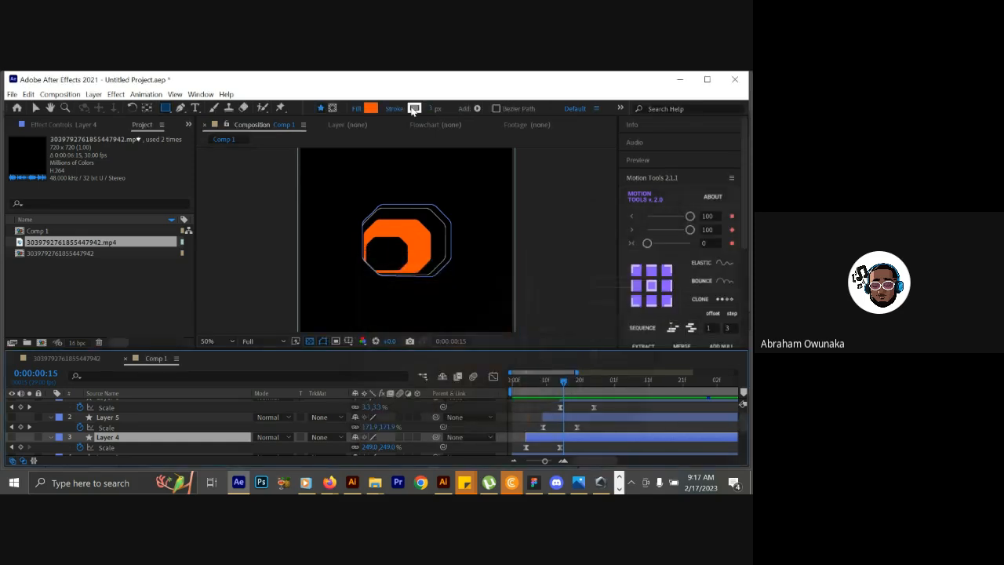
{"action": "left_click", "coordinate": [402, 106]}
{"action": "left_click", "coordinate": [610, 210]}
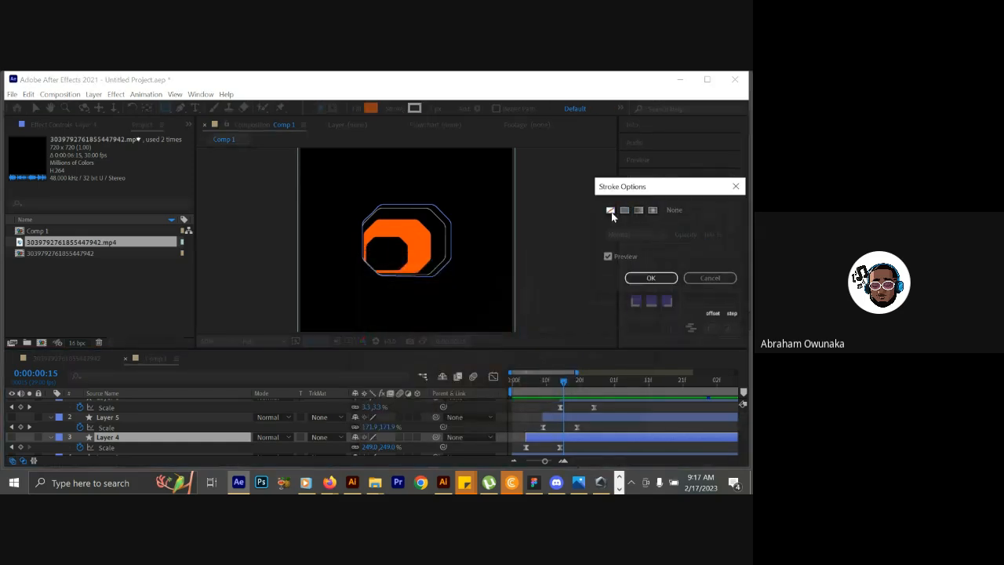
{"action": "left_click", "coordinate": [651, 279]}
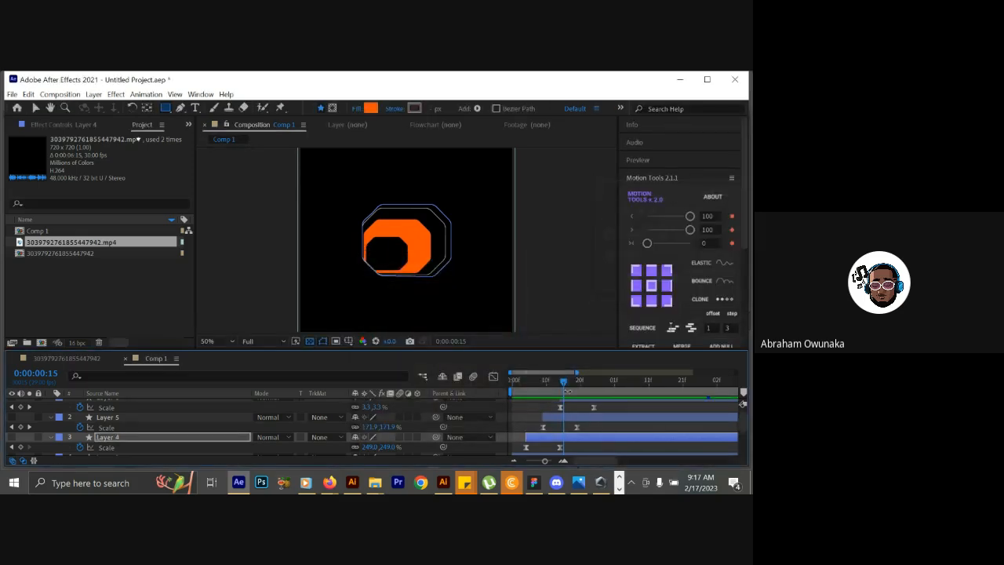
{"action": "mouse_move", "coordinate": [563, 383]}
{"action": "left_mouse_down"}
{"action": "mouse_move", "coordinate": [537, 386]}
{"action": "mouse_move", "coordinate": [580, 378]}
{"action": "left_mouse_up"}
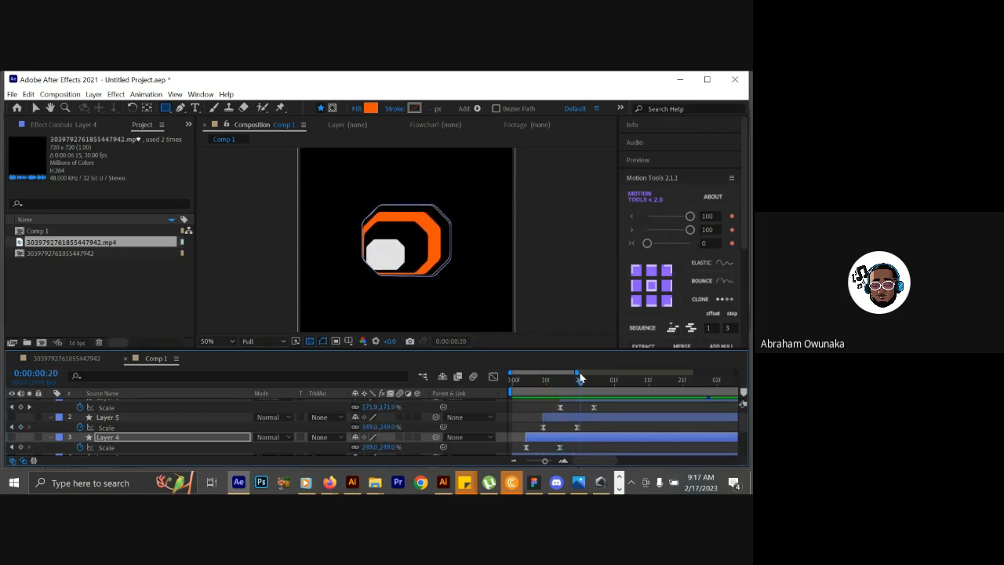
{"action": "scroll", "coordinate": [741, 421], "scroll_direction": "up", "scroll_amount": 1}
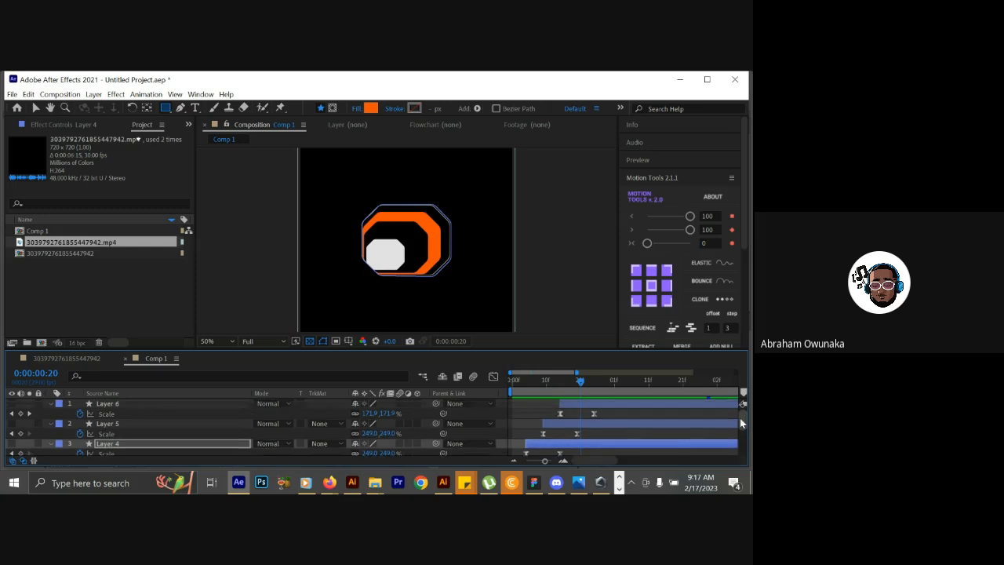
Give Layer 6's shape a solid color fill and set that fill to white.
{"action": "left_click", "coordinate": [590, 405]}
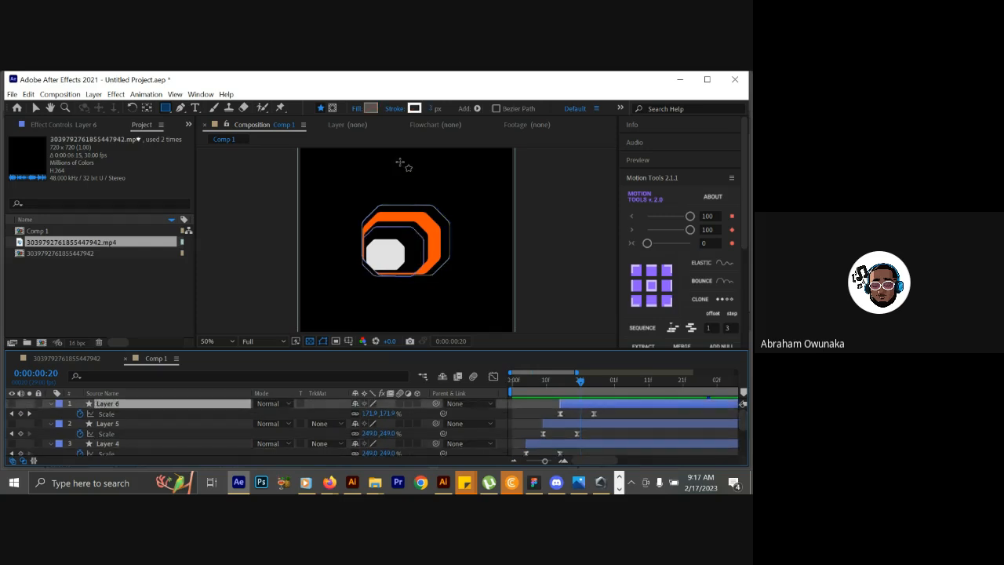
{"action": "left_click", "coordinate": [357, 108]}
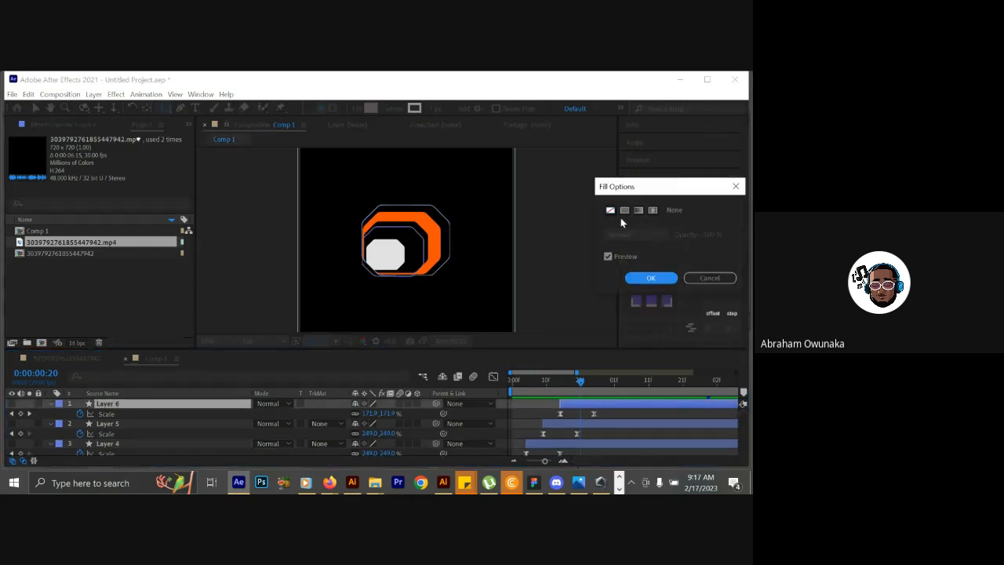
{"action": "left_click", "coordinate": [625, 211]}
{"action": "left_click", "coordinate": [646, 279]}
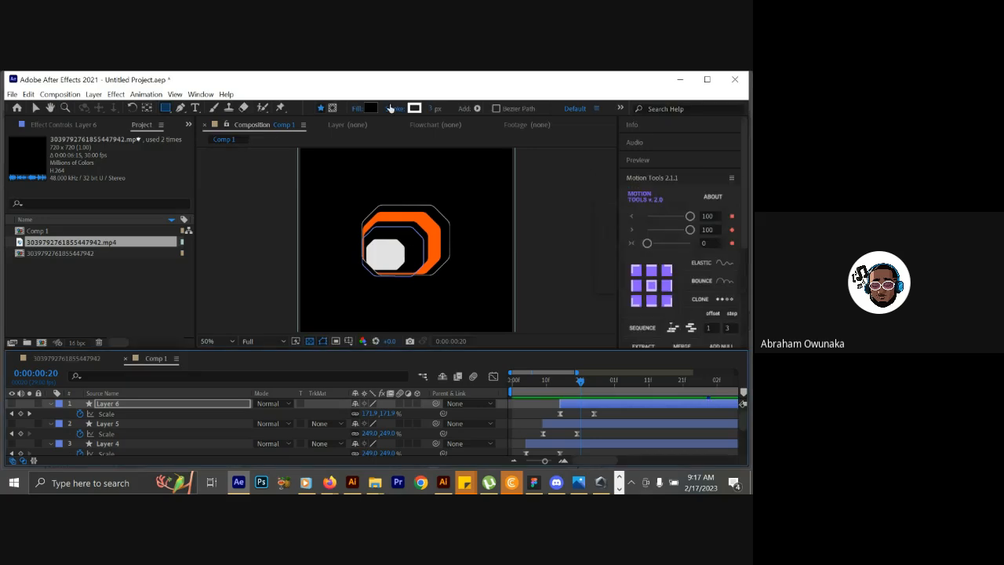
{"action": "left_click", "coordinate": [371, 108]}
{"action": "left_click_drag", "start_coordinate": [381, 280], "coordinate": [338, 242]}
{"action": "left_click", "coordinate": [618, 281]}
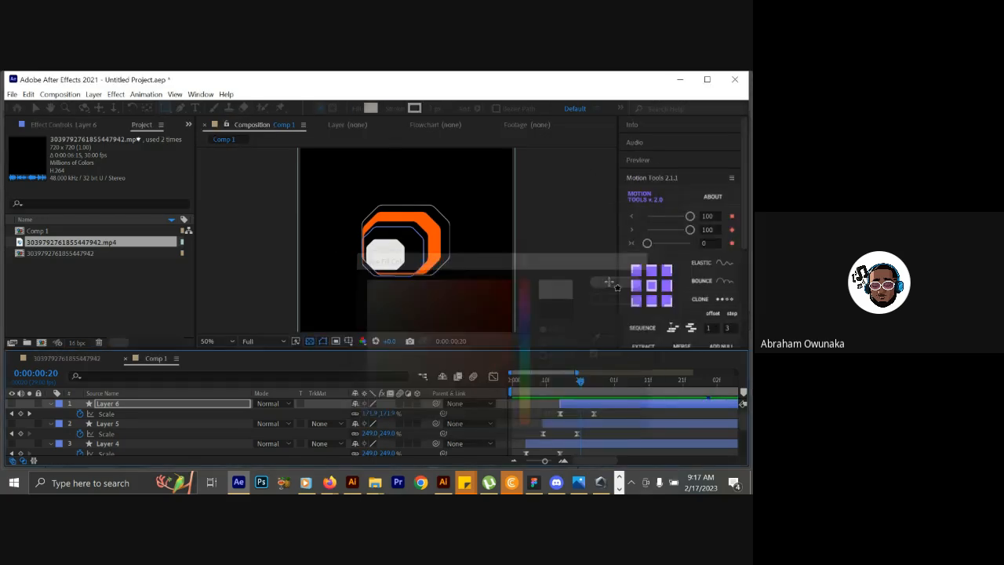
Remove the stroke from Layer 6 by setting it to None.
{"action": "left_click", "coordinate": [390, 110]}
{"action": "left_click", "coordinate": [610, 210]}
{"action": "left_click", "coordinate": [650, 279]}
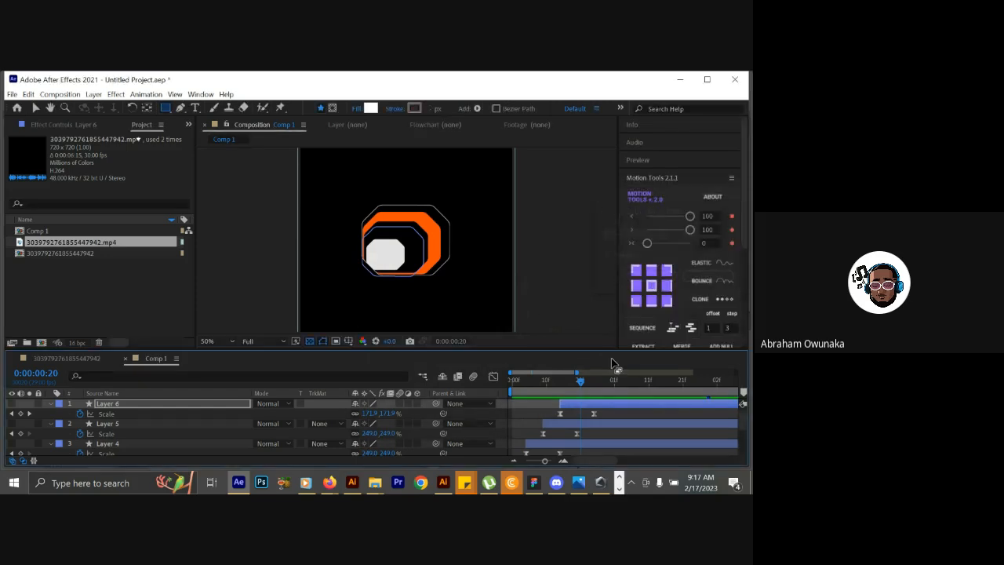
Return the current time to 0:00:00:00, enlarge the timeline area and make Layers 3 to 6 visible.
{"action": "left_click", "coordinate": [535, 383]}
{"action": "left_click_drag", "start_coordinate": [534, 385], "coordinate": [499, 390]}
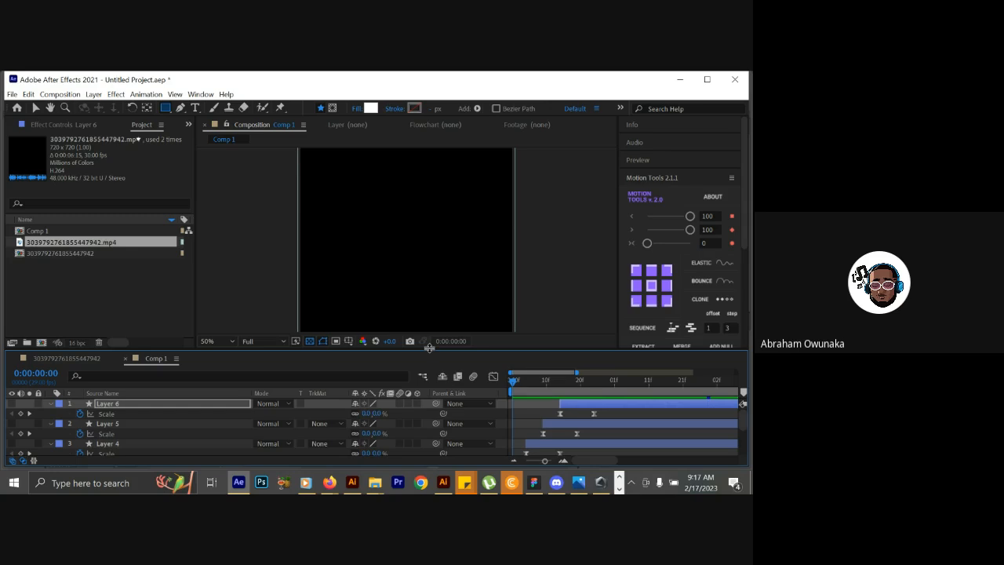
{"action": "left_click_drag", "start_coordinate": [430, 347], "coordinate": [429, 317]}
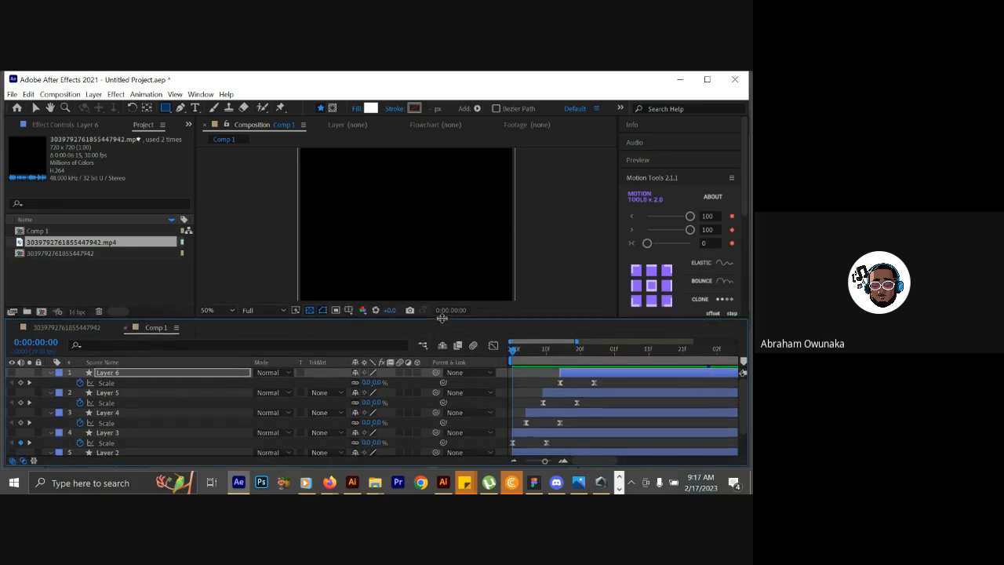
{"action": "left_click", "coordinate": [11, 393]}
{"action": "left_click", "coordinate": [11, 414]}
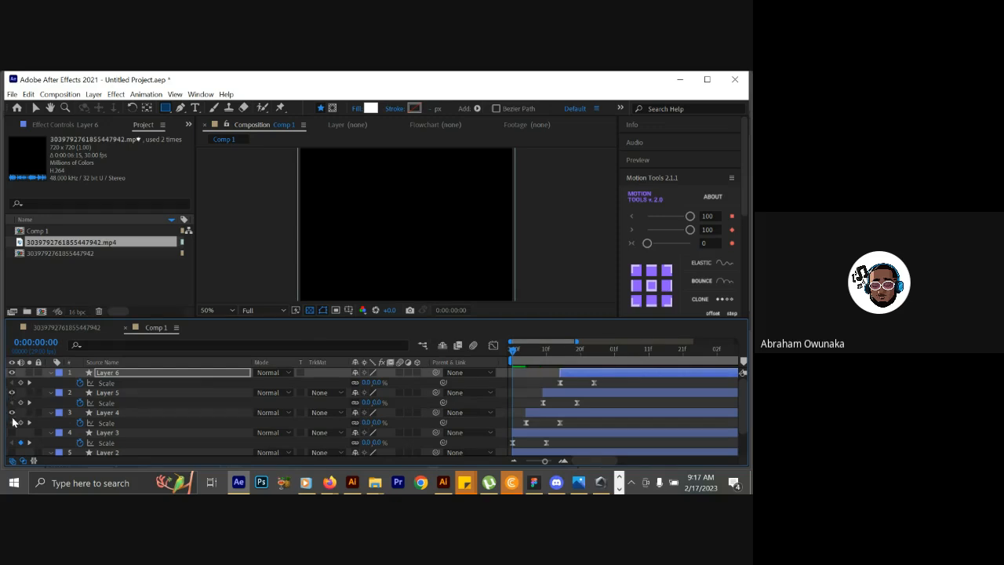
{"action": "left_click", "coordinate": [11, 432]}
Hide the reference video layer 3039792761855447942.mp4 and turn off the composition's transparency grid.
{"action": "left_click_drag", "start_coordinate": [741, 394], "coordinate": [741, 413]}
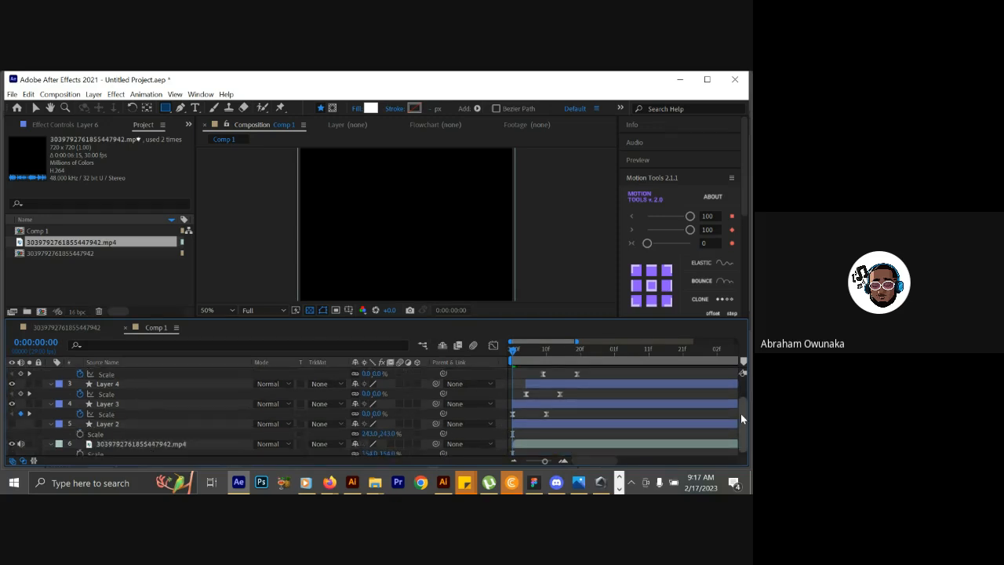
{"action": "left_click_drag", "start_coordinate": [545, 357], "coordinate": [511, 359]}
{"action": "left_click", "coordinate": [12, 444]}
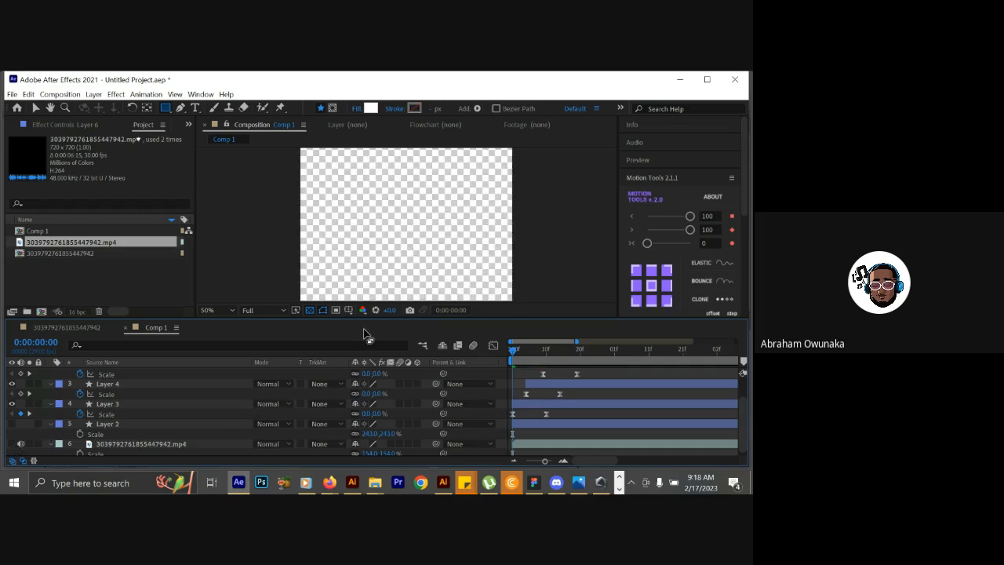
{"action": "left_click", "coordinate": [309, 312]}
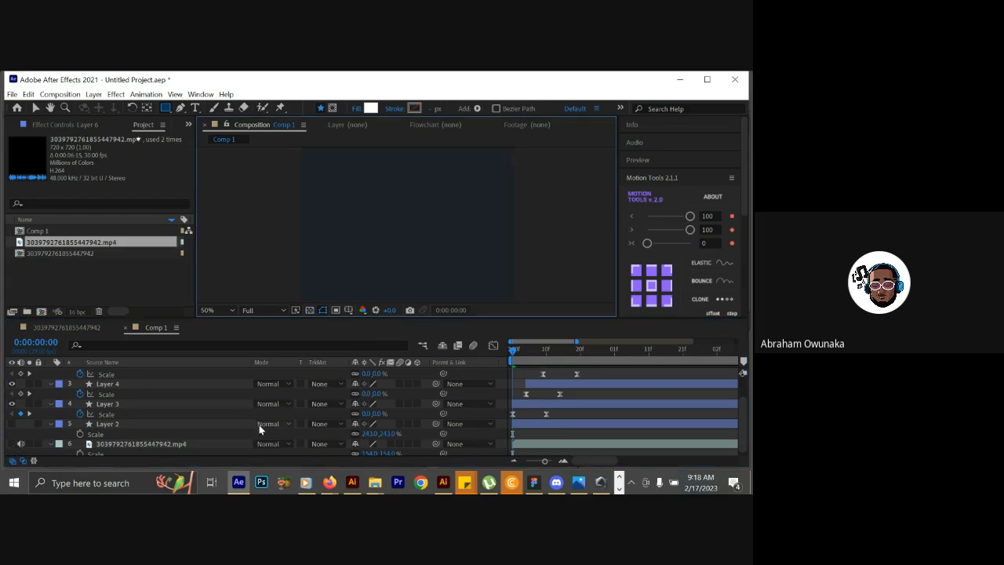
Set the composition's background color to black (000000) in its settings.
{"action": "right_click", "coordinate": [47, 437]}
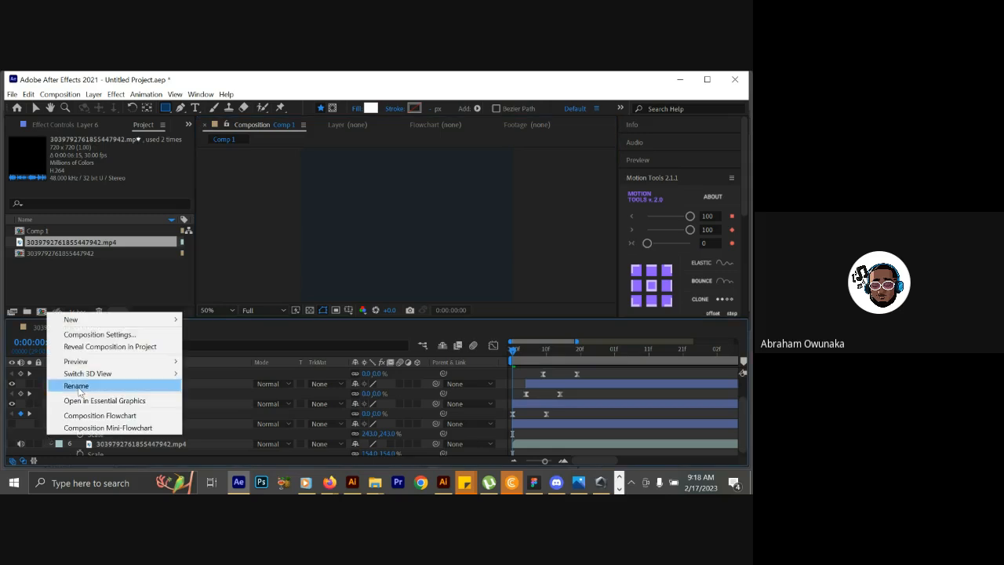
{"action": "left_click", "coordinate": [86, 333]}
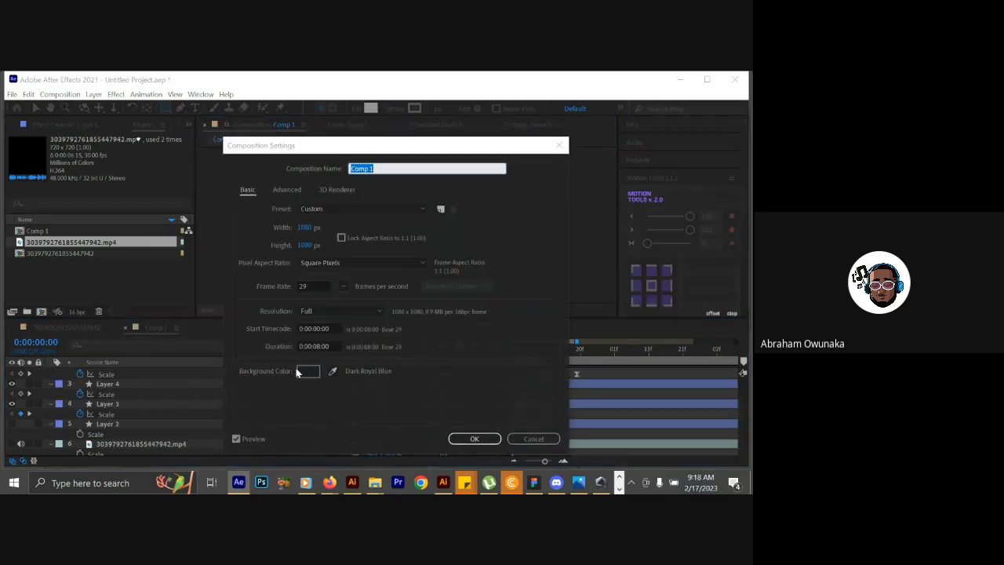
{"action": "left_click", "coordinate": [308, 371]}
{"action": "left_click", "coordinate": [511, 400]}
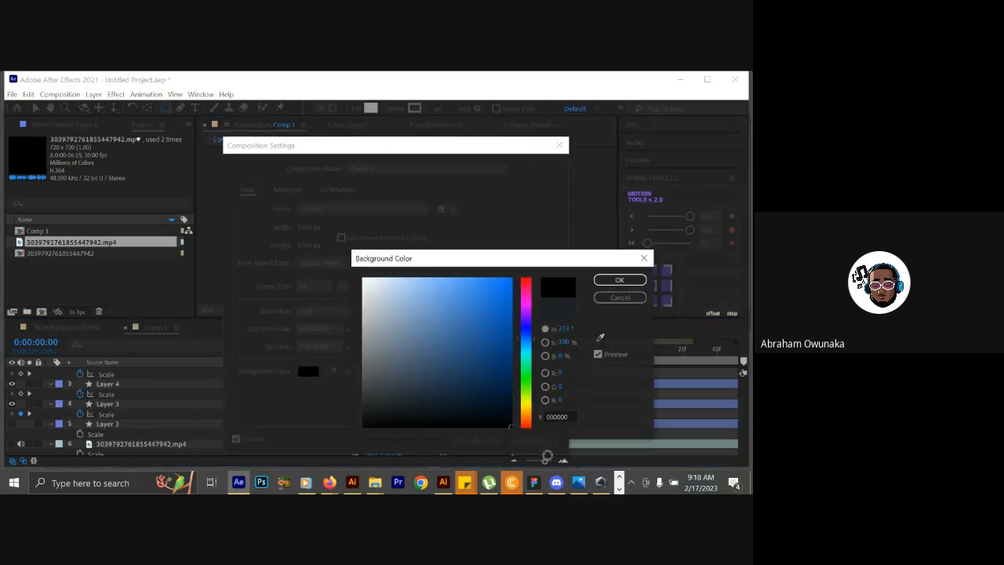
{"action": "left_click", "coordinate": [617, 281]}
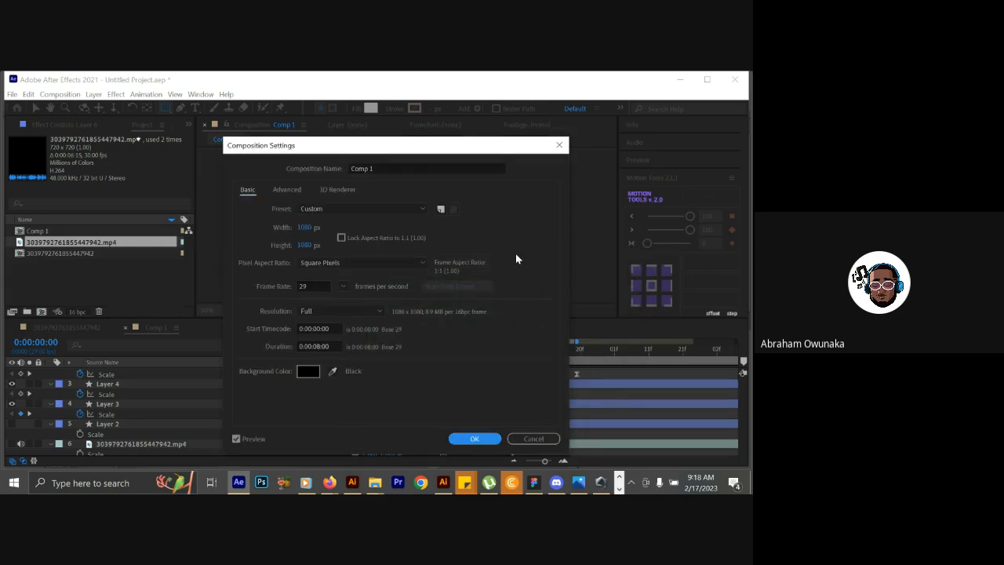
Rename the composition as LOGO DD and apply the composition settings.
{"action": "left_click", "coordinate": [431, 169]}
{"action": "left_click_drag", "start_coordinate": [430, 169], "coordinate": [317, 146]}
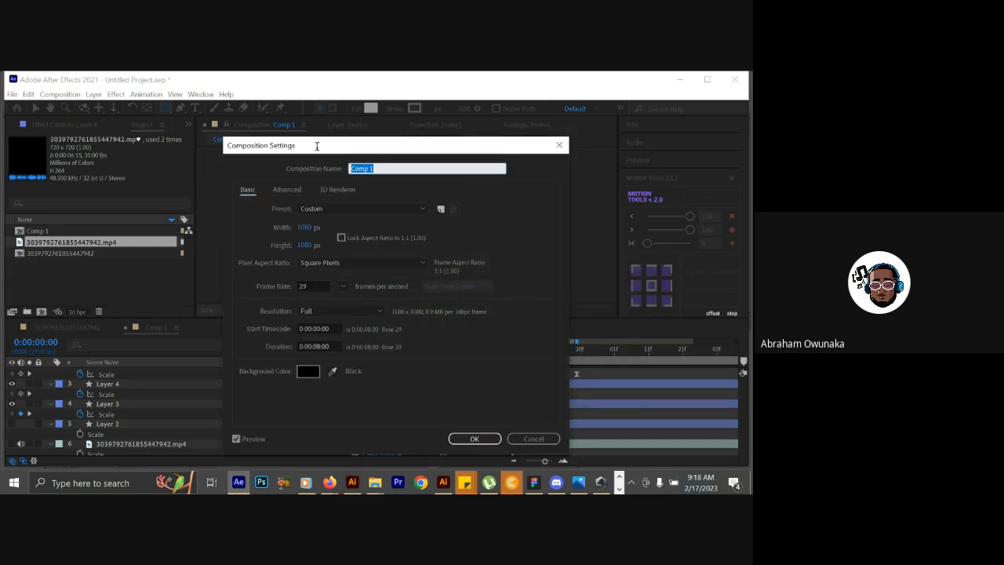
{"action": "type", "text": "LOGO DD"}
{"action": "left_click", "coordinate": [473, 438]}
Preview the staggered scale-up animation twice from 0:00:00:00 to check its timing.
{"action": "left_click", "coordinate": [526, 351]}
{"action": "left_click_drag", "start_coordinate": [526, 351], "coordinate": [459, 361]}
{"action": "key", "text": "space"}
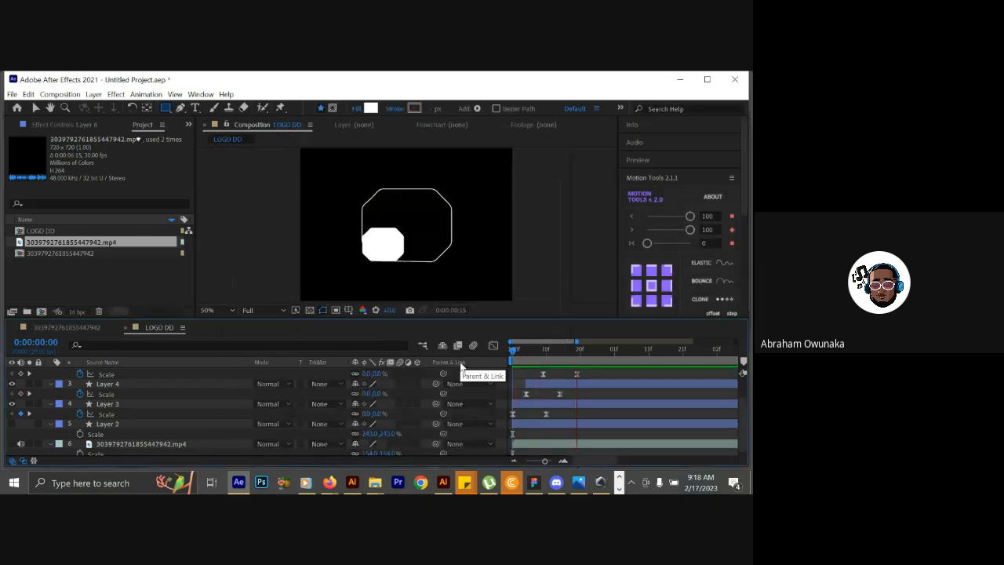
{"action": "key", "text": "space"}
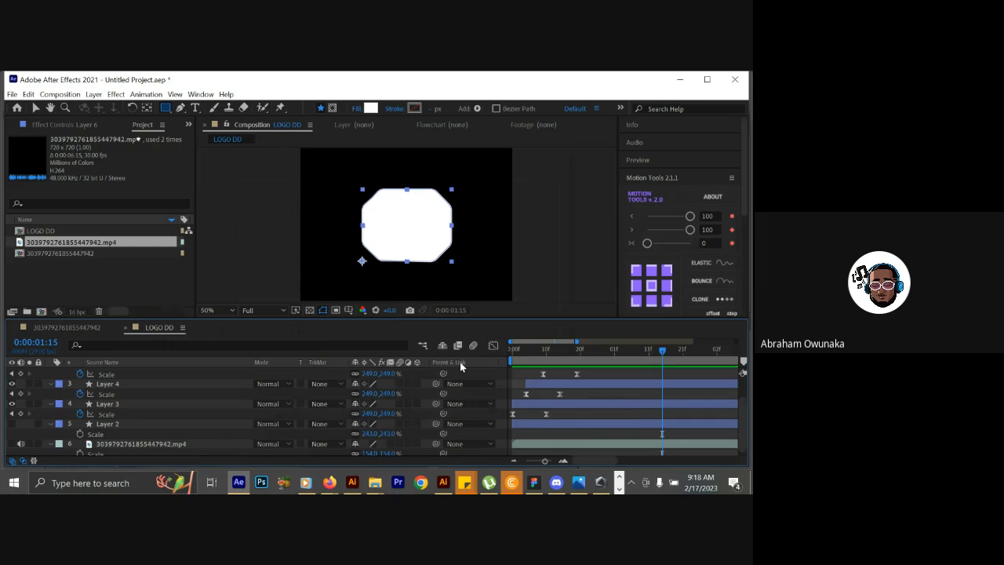
{"action": "left_click", "coordinate": [524, 350]}
{"action": "left_click_drag", "start_coordinate": [524, 351], "coordinate": [510, 357]}
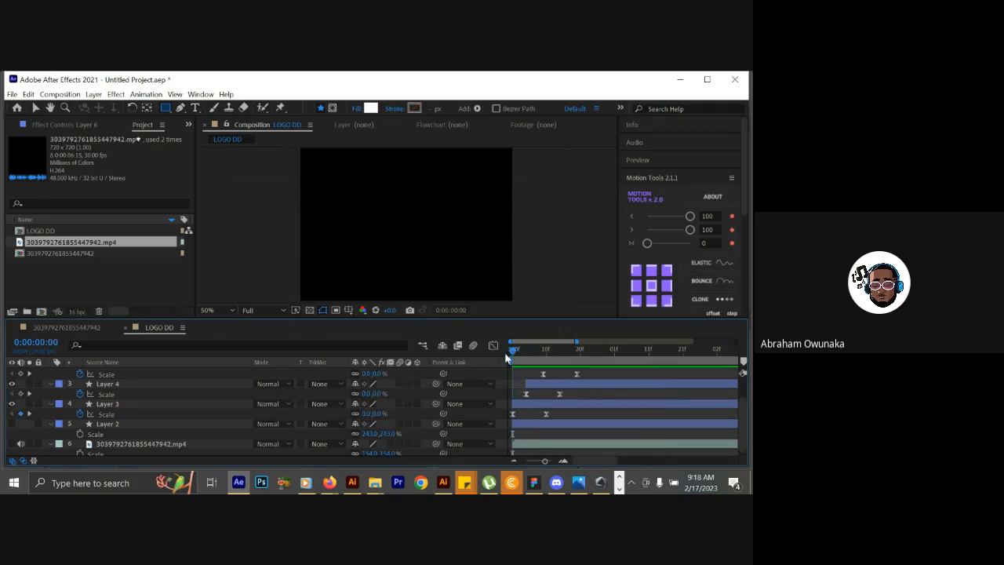
{"action": "key", "text": "space"}
{"action": "key", "text": "space"}
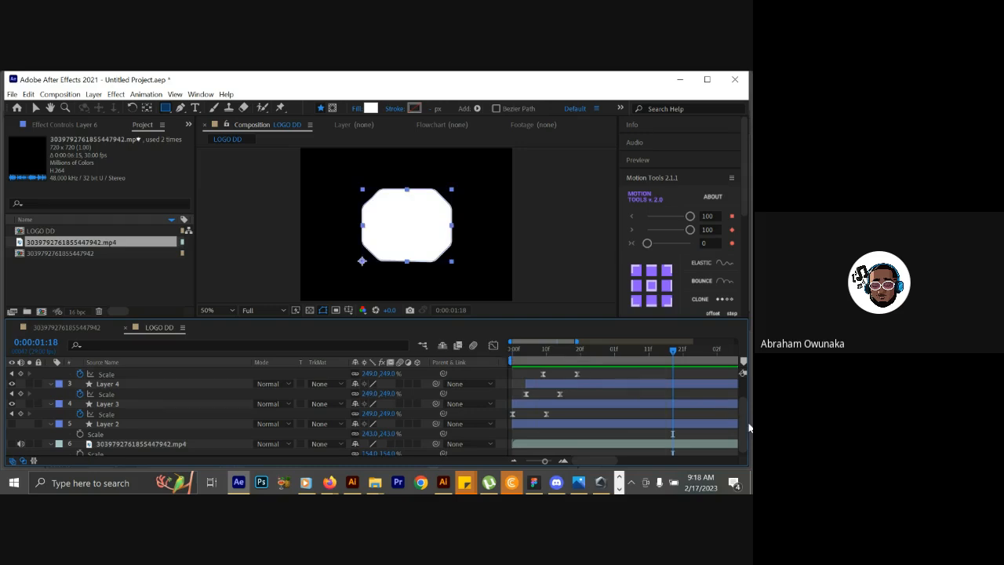
Slow the scale-up by moving the ending Scale keyframes of Layers 3 to 6 about 10 frames later together.
{"action": "scroll", "coordinate": [743, 425], "scroll_direction": "up", "scroll_amount": 2}
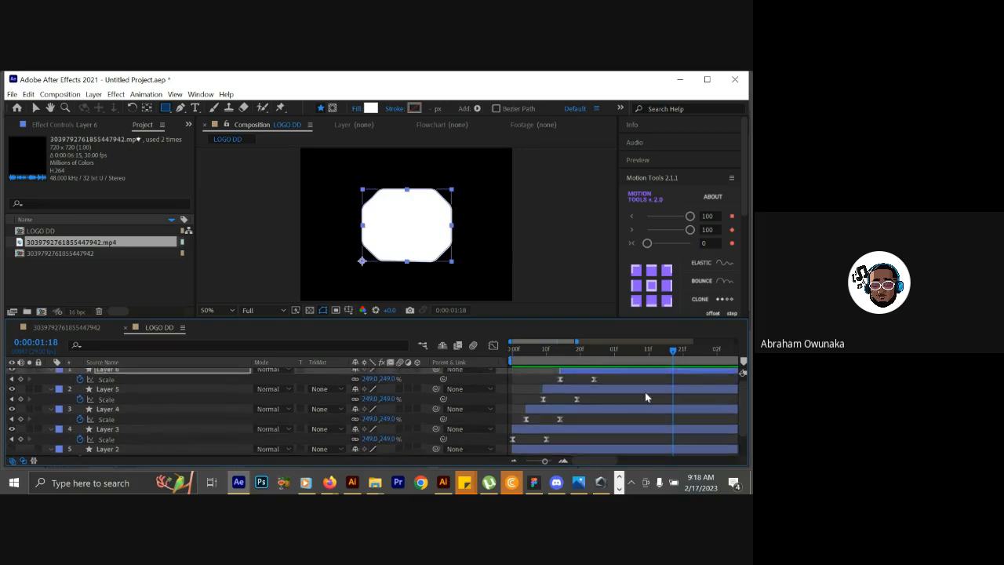
{"action": "left_click_drag", "start_coordinate": [618, 378], "coordinate": [570, 430]}
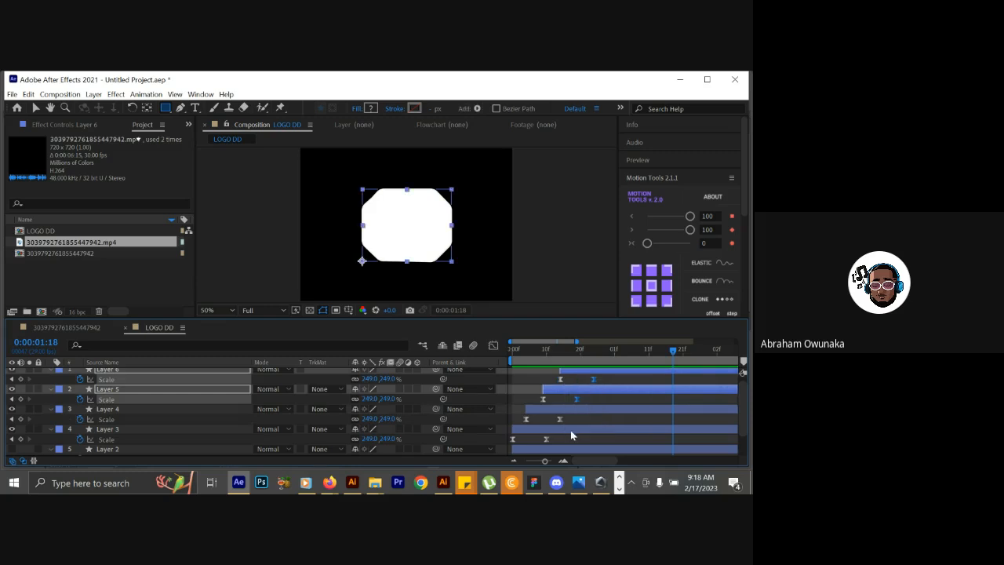
{"action": "left_click", "coordinate": [560, 418], "text": "shift"}
{"action": "left_click", "coordinate": [546, 439], "text": "shift"}
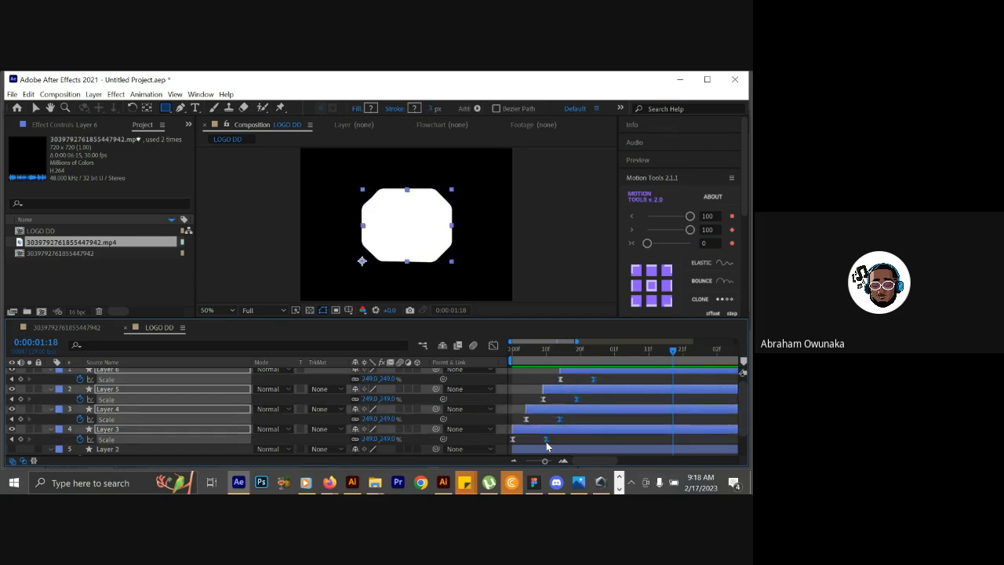
{"action": "left_click_drag", "start_coordinate": [546, 441], "coordinate": [581, 441]}
Replay the animation from the start several times to examine the slower, staggered scale-up.
{"action": "left_click", "coordinate": [510, 351]}
{"action": "key", "text": "space"}
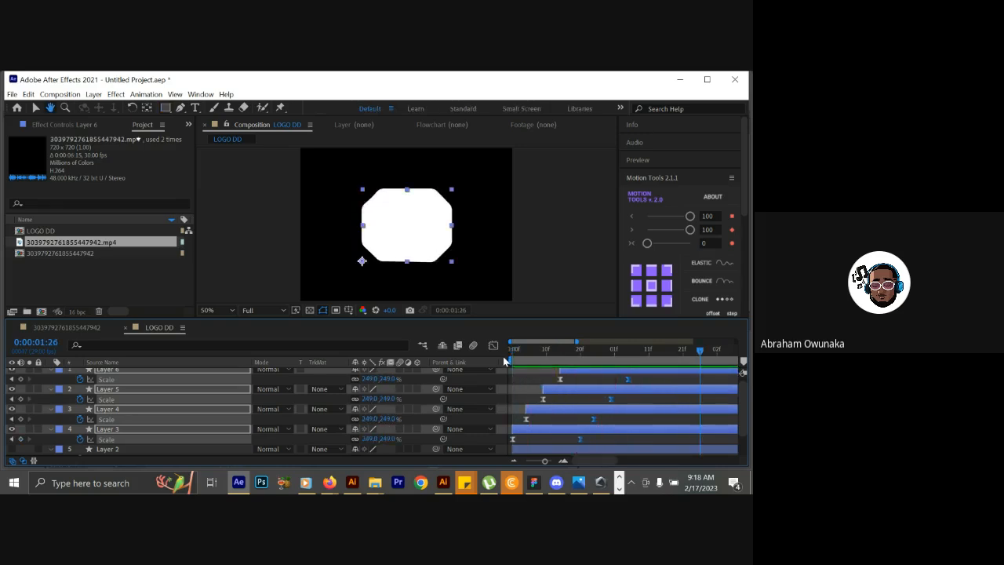
{"action": "left_click_drag", "start_coordinate": [527, 353], "coordinate": [499, 354]}
{"action": "key", "text": "space"}
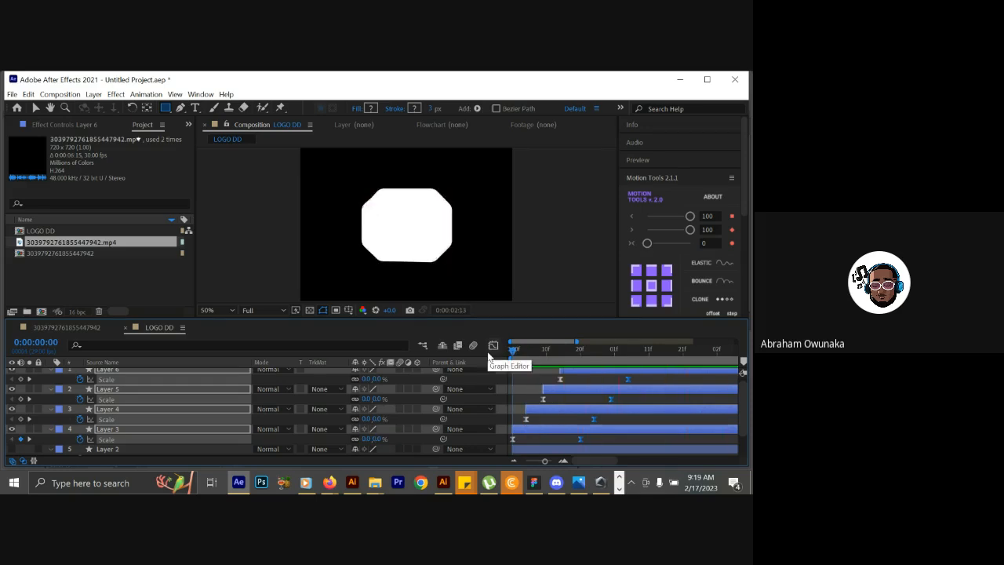
{"action": "left_click", "coordinate": [510, 352]}
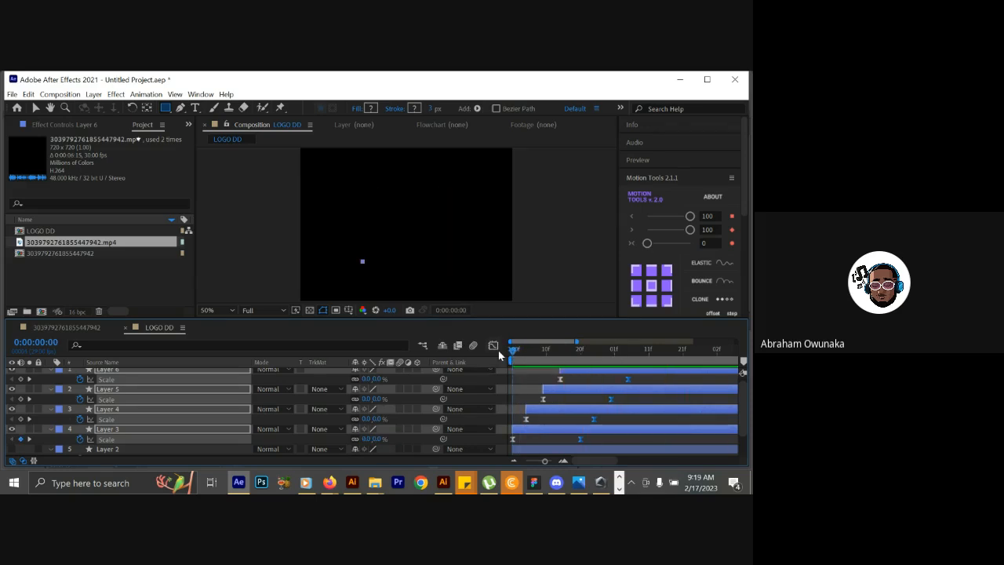
{"action": "key", "text": "space"}
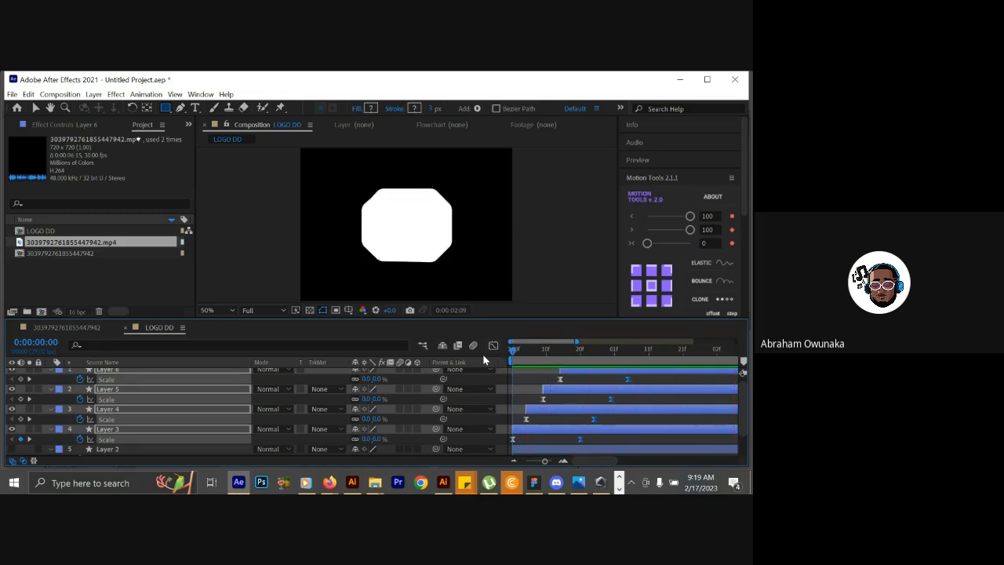
{"action": "left_click", "coordinate": [516, 355]}
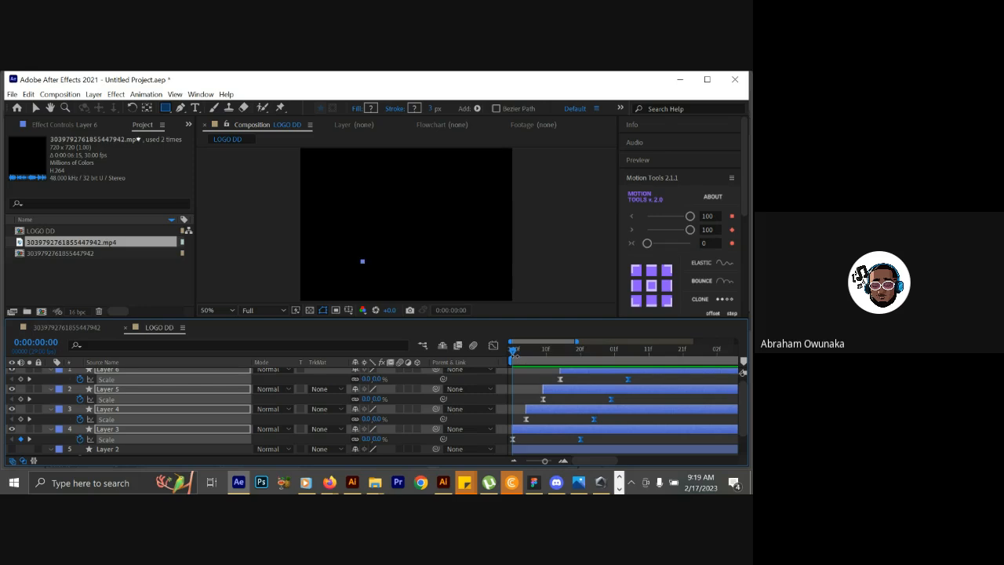
{"action": "key", "text": "space"}
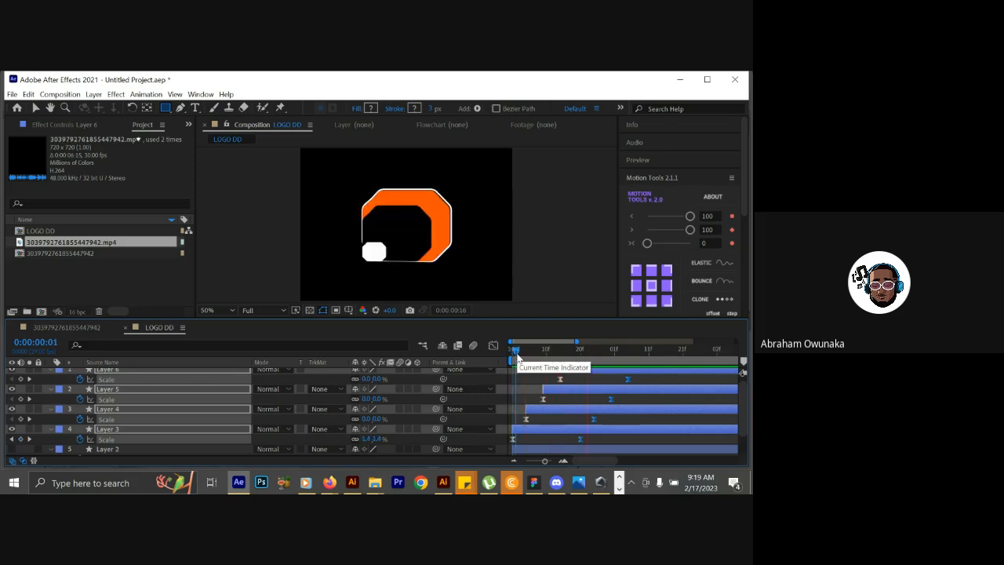
{"action": "key", "text": "space"}
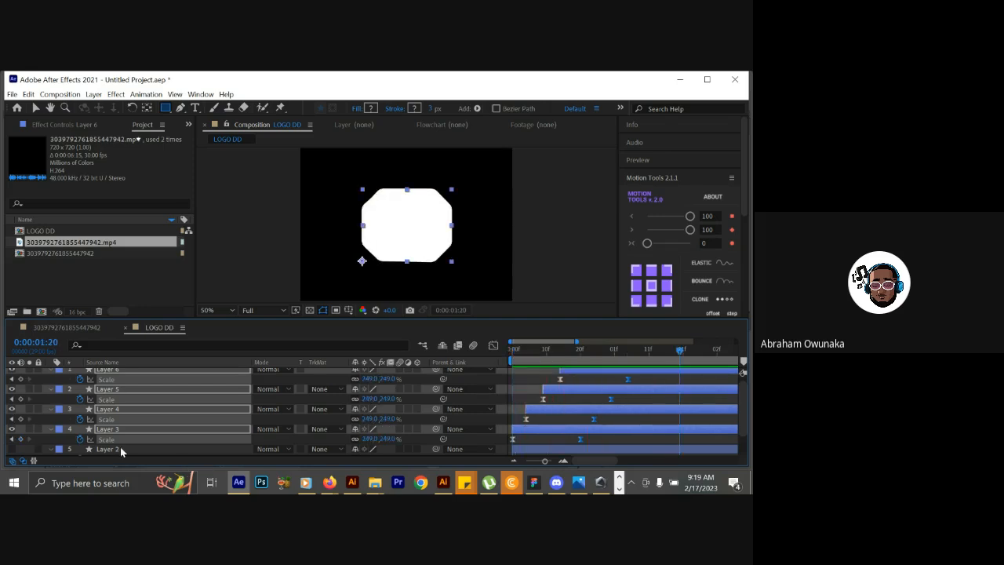
Make the reference video layer visible and toggle its solo to compare its O with the recreated shape, leaving it soloed.
{"action": "scroll", "coordinate": [120, 446], "scroll_direction": "down", "scroll_amount": 1}
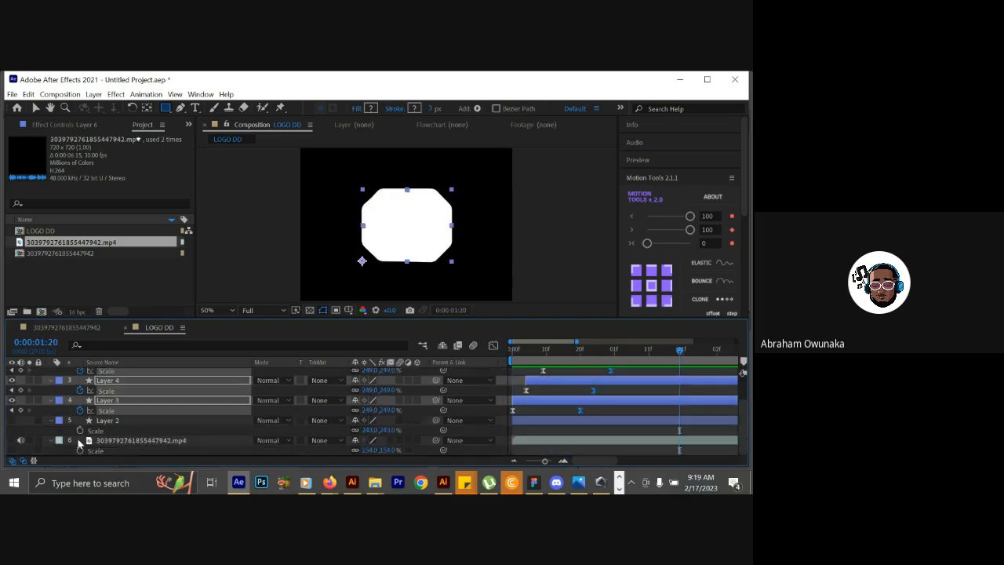
{"action": "left_click", "coordinate": [10, 442]}
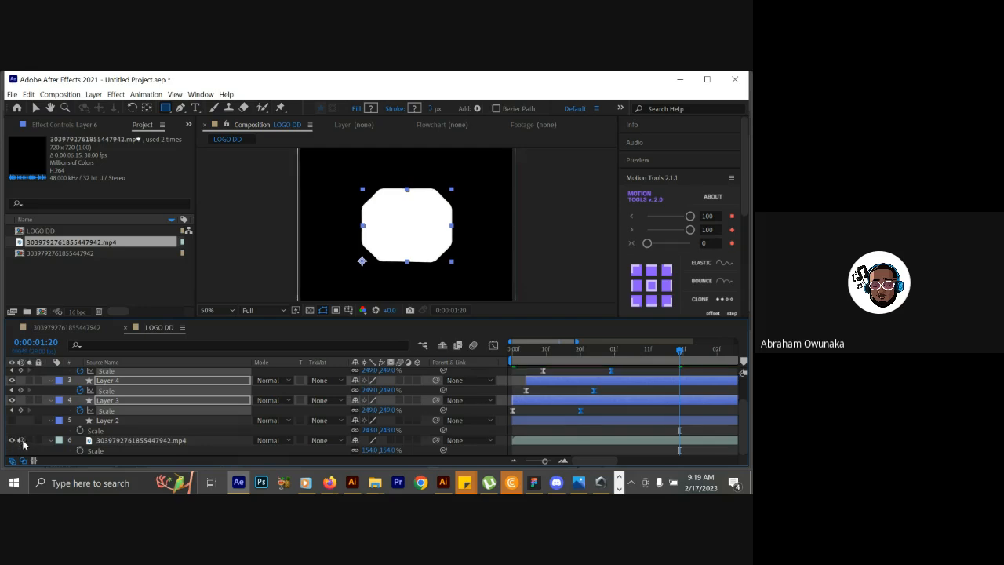
{"action": "left_click", "coordinate": [27, 443]}
{"action": "left_click", "coordinate": [27, 443]}
{"action": "left_click", "coordinate": [27, 444]}
{"action": "left_click", "coordinate": [27, 444]}
{"action": "left_click", "coordinate": [27, 444]}
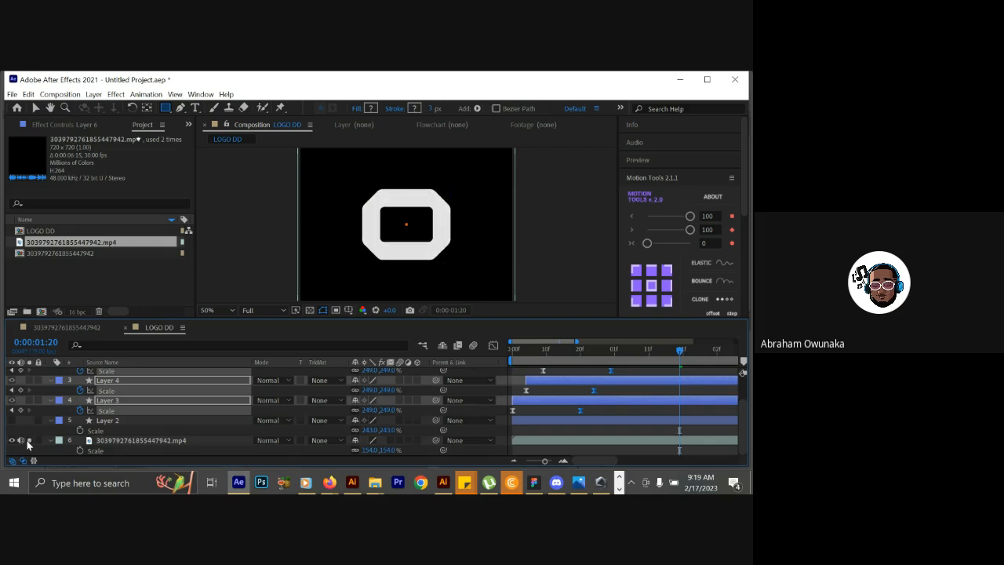
{"action": "left_click", "coordinate": [28, 444]}
{"action": "left_click", "coordinate": [28, 445]}
{"action": "left_click", "coordinate": [27, 444]}
{"action": "left_click", "coordinate": [28, 444]}
{"action": "left_click", "coordinate": [28, 444]}
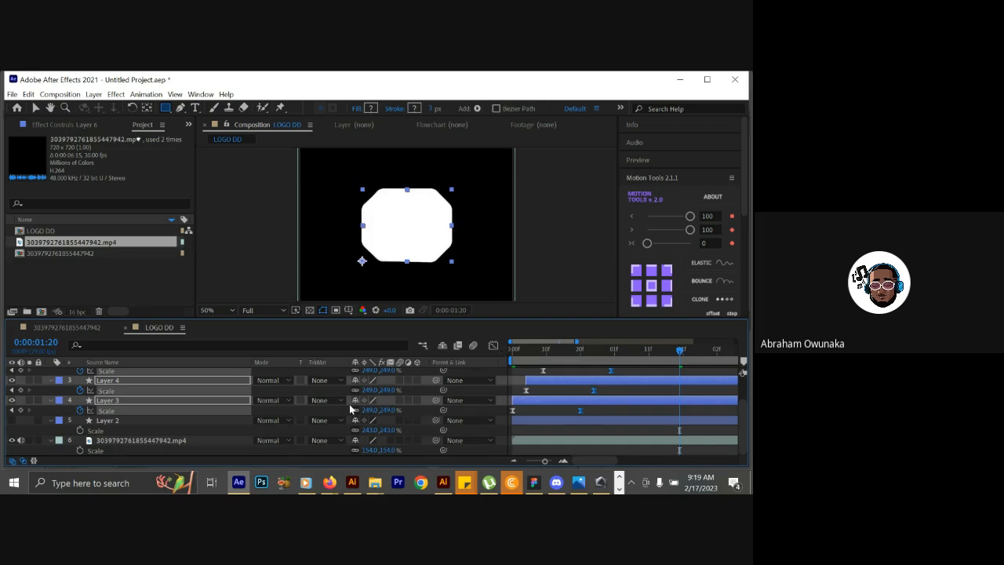
{"action": "left_click", "coordinate": [28, 444]}
Play the soloed reference video from the start to examine how the O's inner opening appears.
{"action": "left_click_drag", "start_coordinate": [564, 349], "coordinate": [503, 362]}
{"action": "key", "text": "space"}
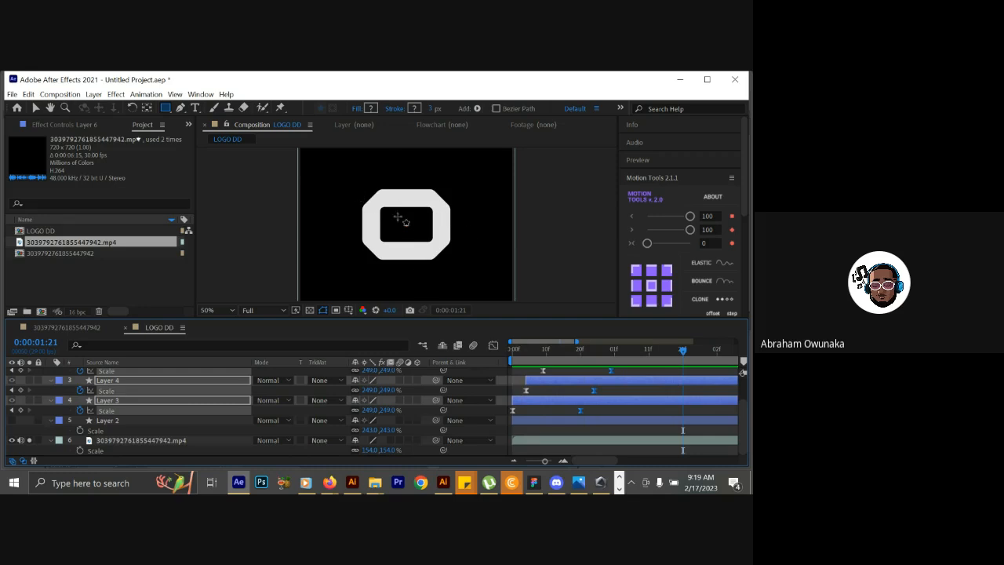
{"action": "scroll", "coordinate": [743, 412], "scroll_direction": "up", "scroll_amount": 3}
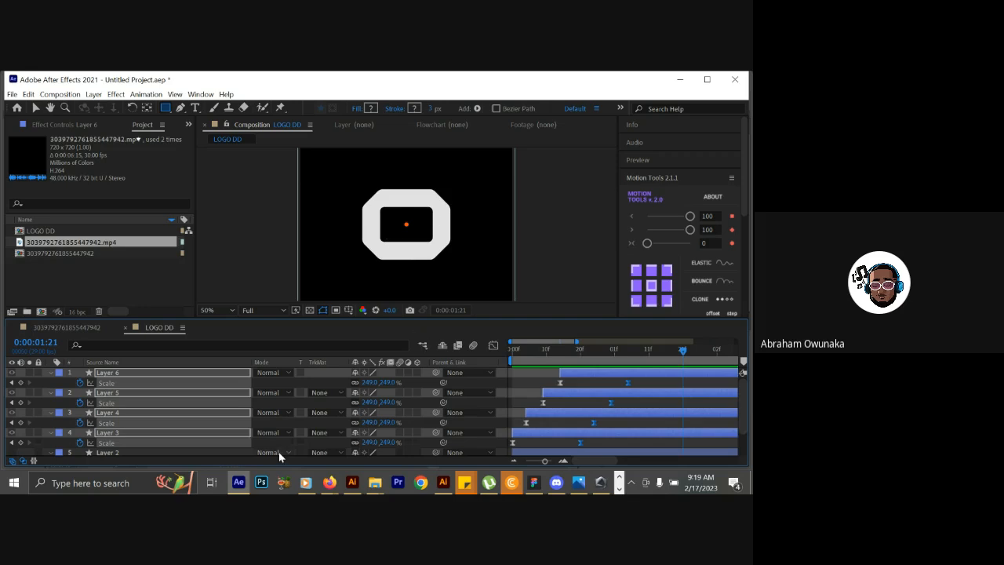
Switch to Illustrator and move the black octagon below the logo to uncover the O and its inner opening.
{"action": "left_click", "coordinate": [353, 483]}
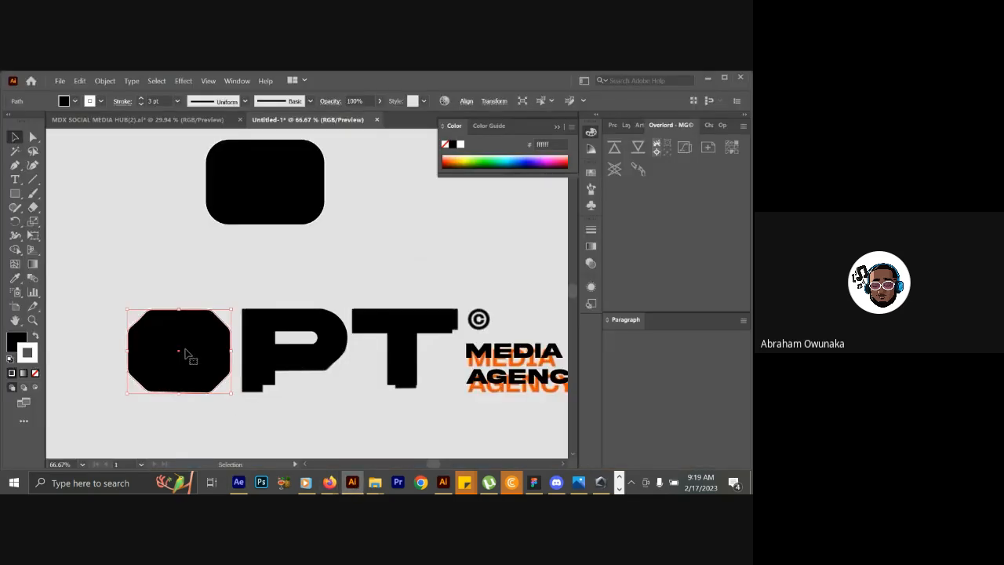
{"action": "left_click_drag", "start_coordinate": [186, 354], "coordinate": [200, 454]}
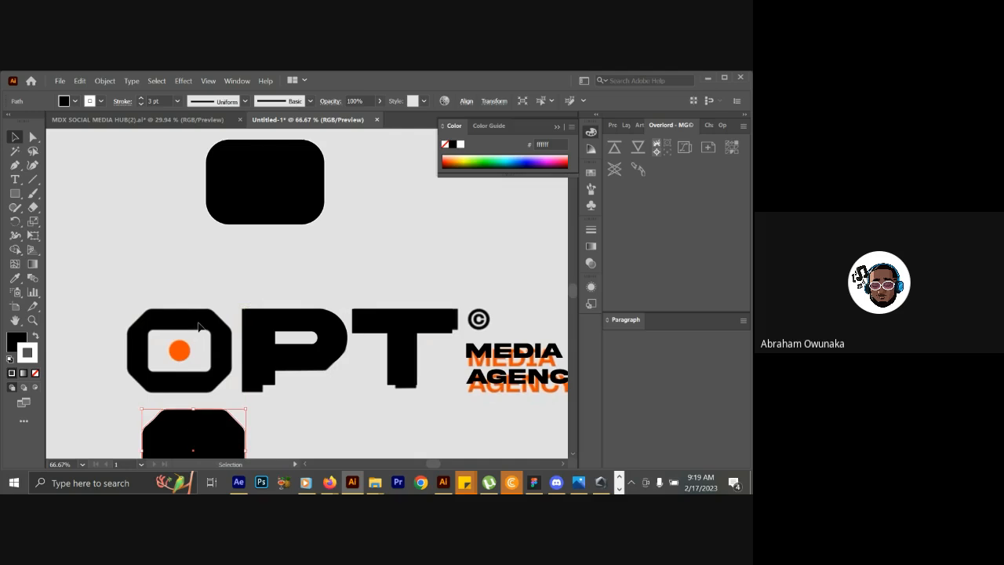
{"action": "left_click", "coordinate": [197, 333]}
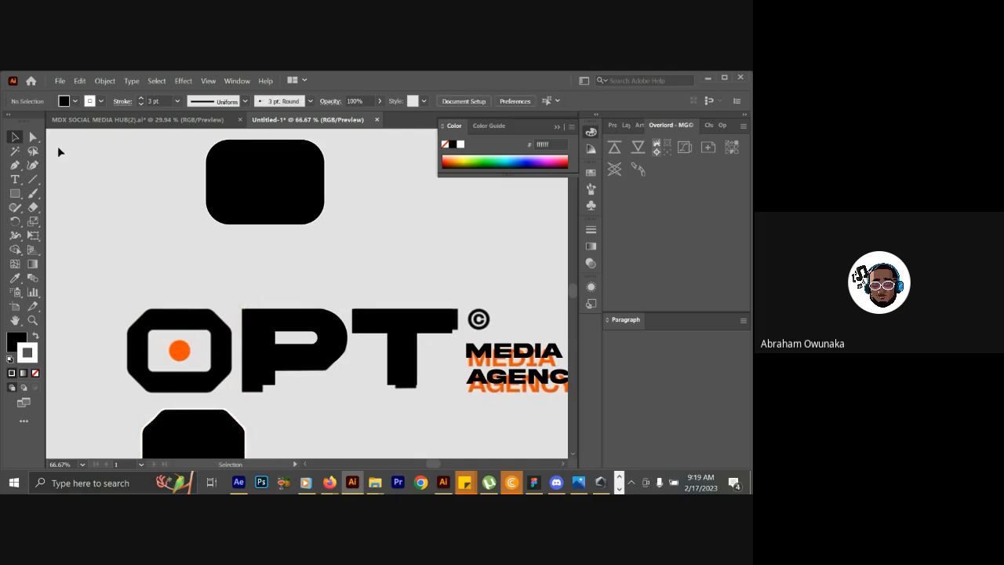
Draw a rectangle over the O's inner opening, fit its width, and give it a white fill with no stroke.
{"action": "left_click", "coordinate": [16, 193]}
{"action": "left_click_drag", "start_coordinate": [146, 328], "coordinate": [213, 372]}
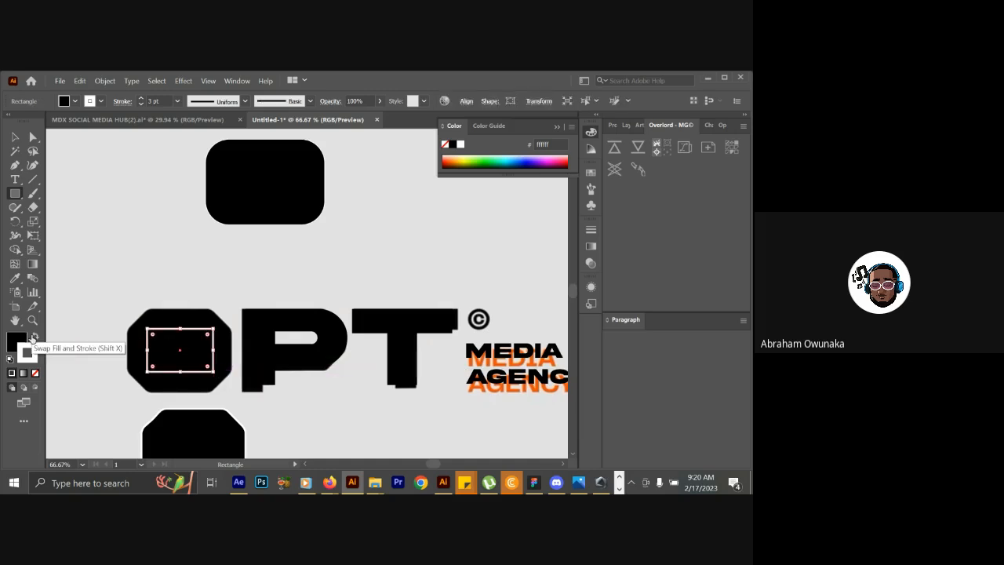
{"action": "left_click", "coordinate": [19, 344]}
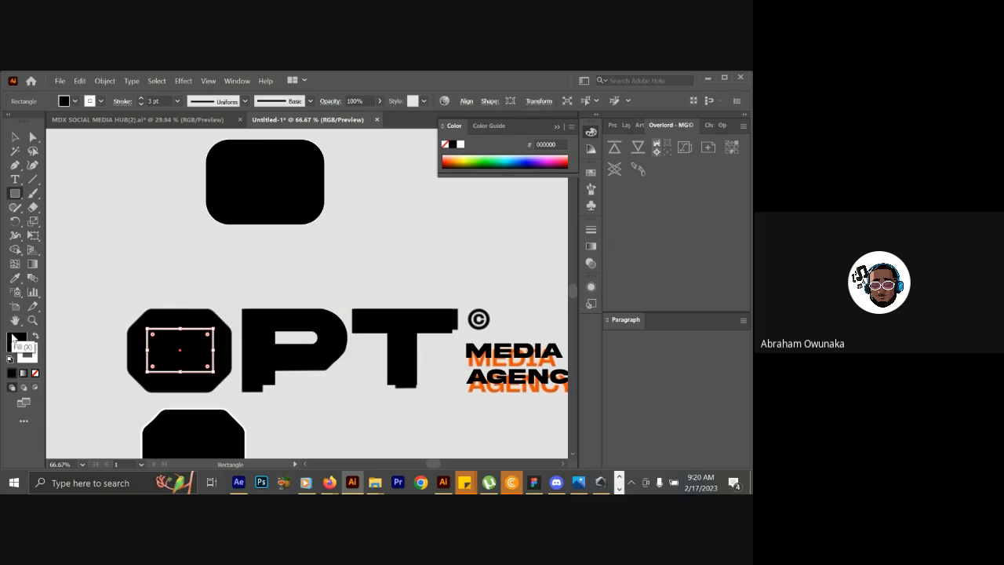
{"action": "left_click", "coordinate": [35, 374]}
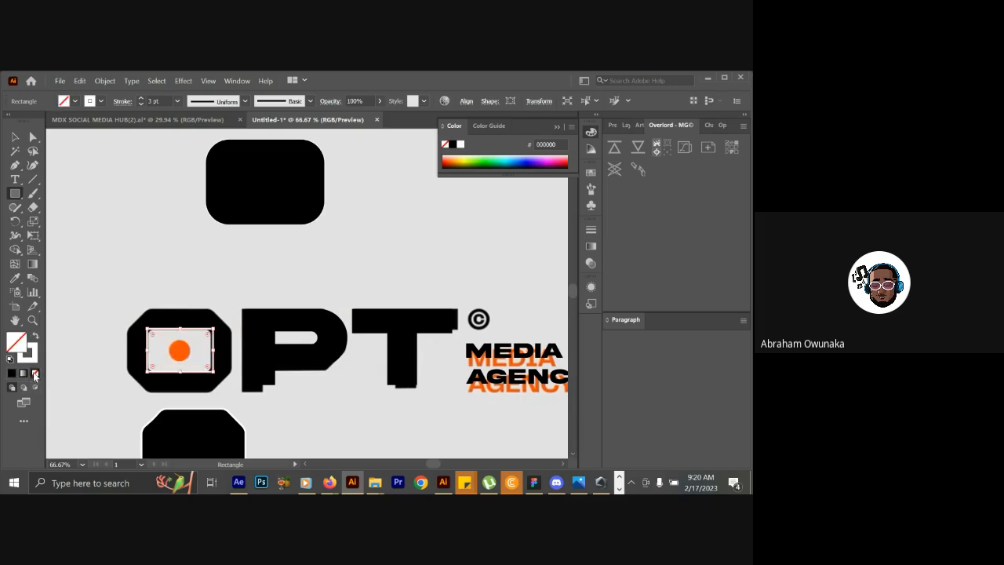
{"action": "left_click", "coordinate": [15, 138]}
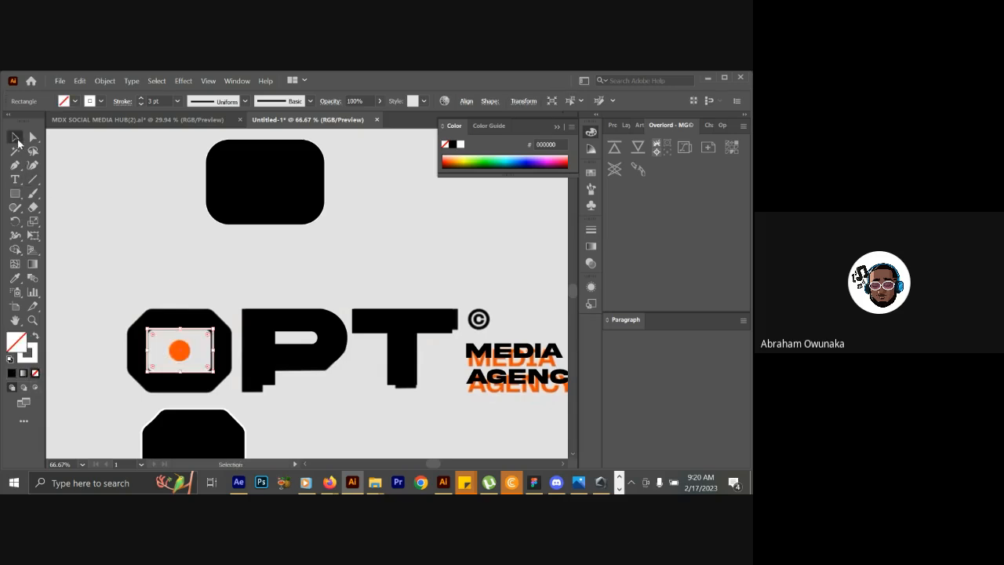
{"action": "left_click_drag", "start_coordinate": [213, 350], "coordinate": [212, 354]}
{"action": "left_click", "coordinate": [34, 336]}
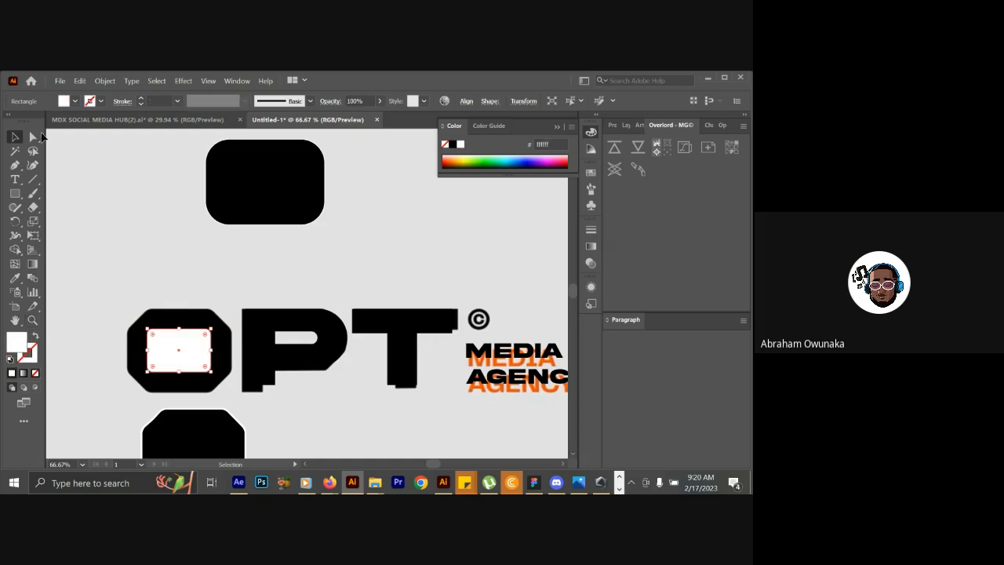
Transfer the white rectangle into the LOGO DD composition as a shape layer and switch to After Effects.
{"action": "double_click", "coordinate": [14, 136]}
{"action": "left_click", "coordinate": [435, 365]}
{"action": "left_click", "coordinate": [240, 483]}
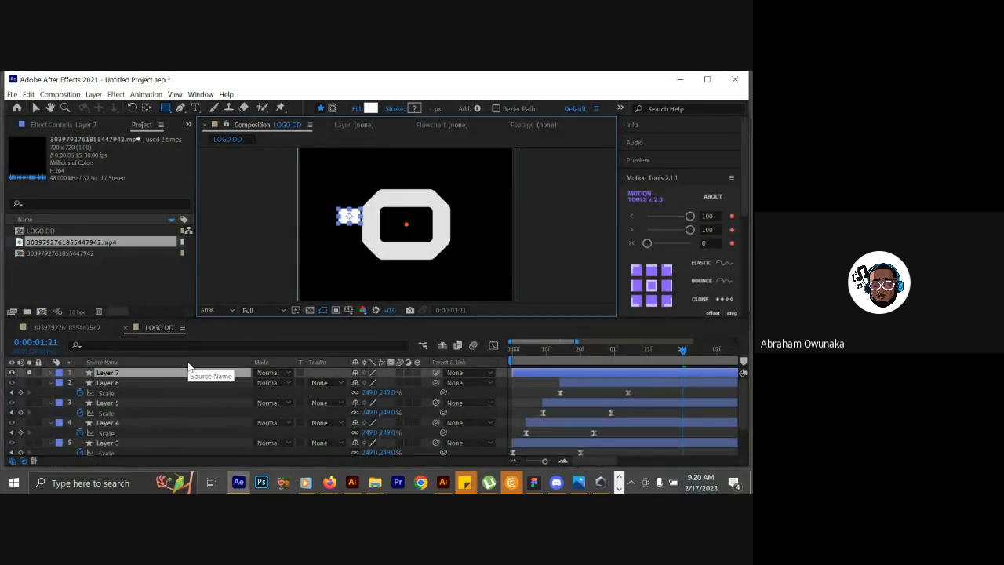
Position the new rectangle on Layer 7 over the O's inner opening and scale it to 240%.
{"action": "key", "text": "s"}
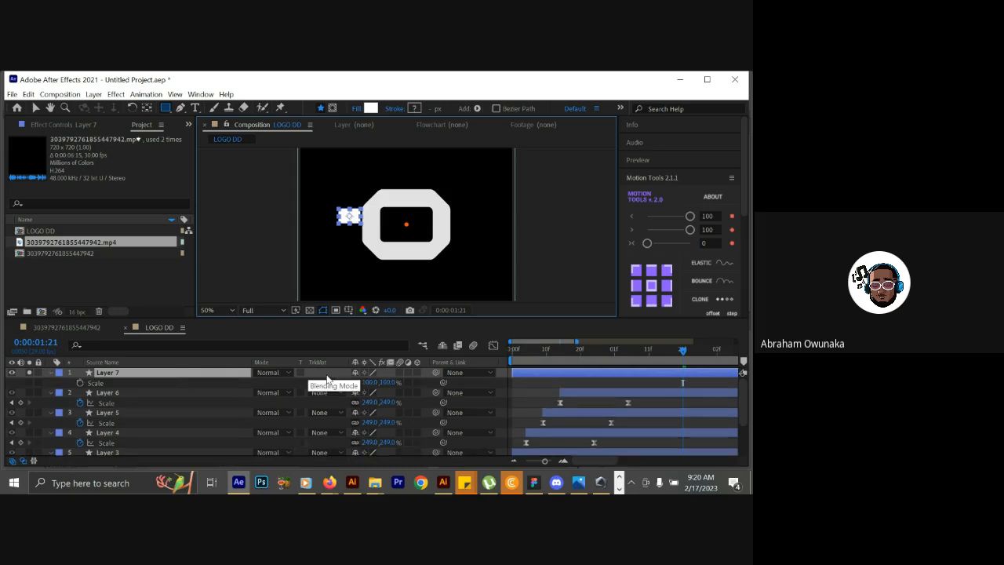
{"action": "left_click_drag", "start_coordinate": [375, 382], "coordinate": [439, 385]}
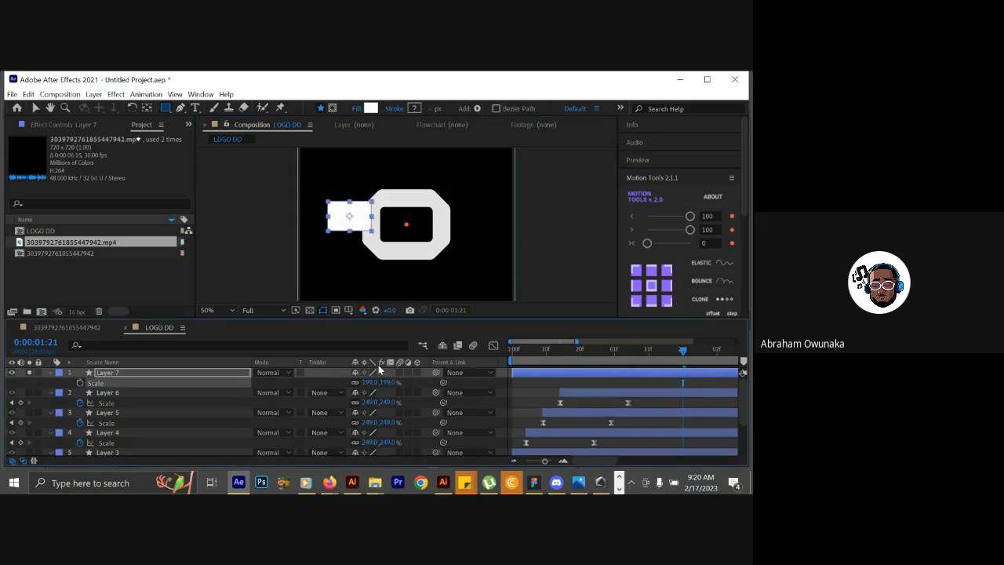
{"action": "left_click", "coordinate": [35, 107]}
{"action": "left_click_drag", "start_coordinate": [360, 220], "coordinate": [418, 230]}
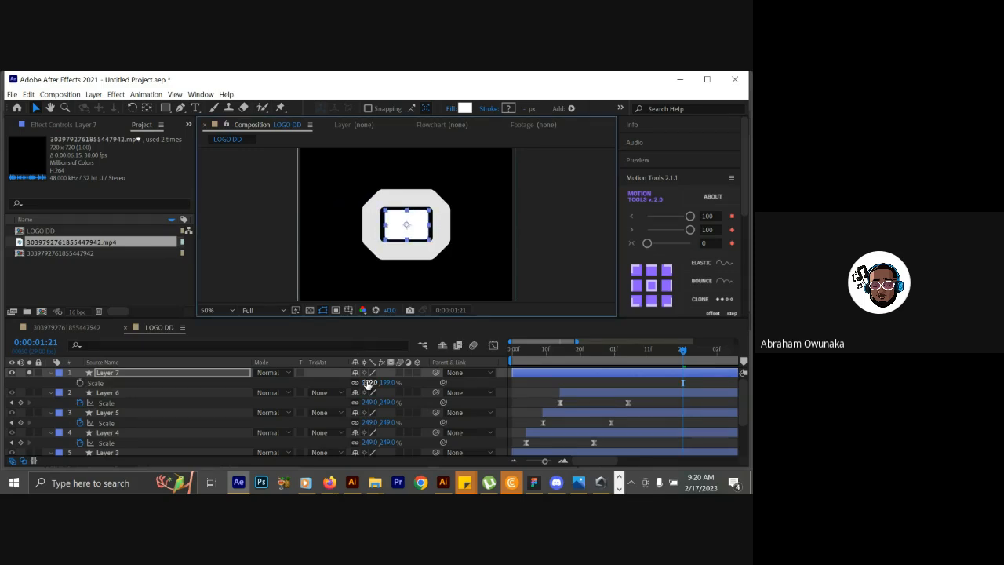
{"action": "left_click_drag", "start_coordinate": [363, 384], "coordinate": [379, 372]}
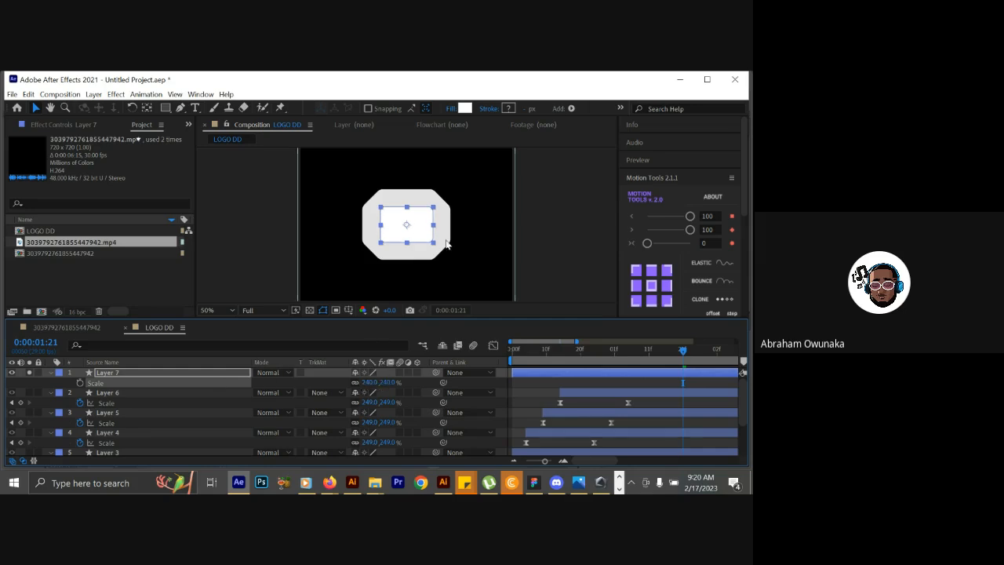
Hide the Layer 7 rectangle and scrub the reference to examine when and from which corner the inner opening grows.
{"action": "left_click_drag", "start_coordinate": [530, 350], "coordinate": [632, 350]}
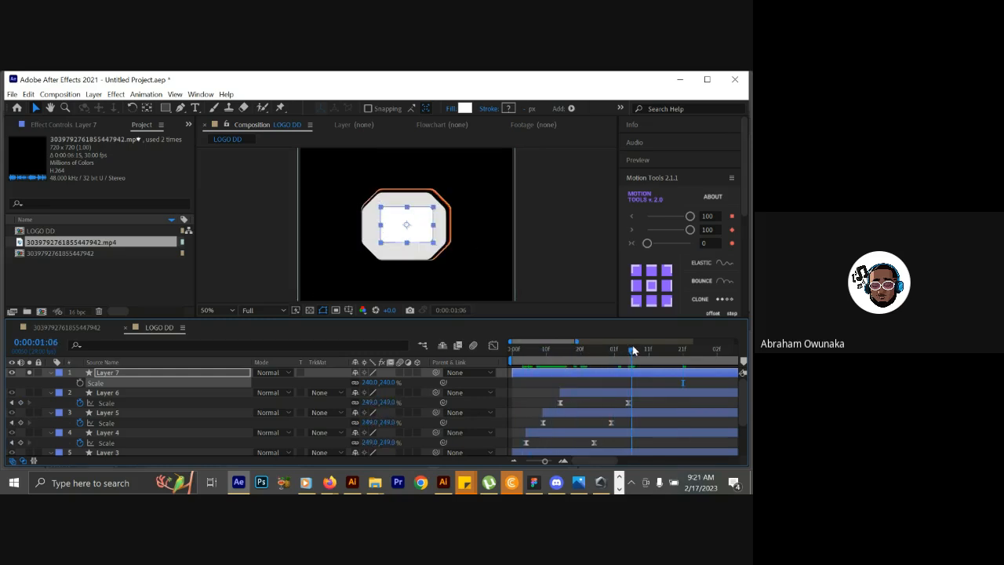
{"action": "left_click", "coordinate": [12, 373]}
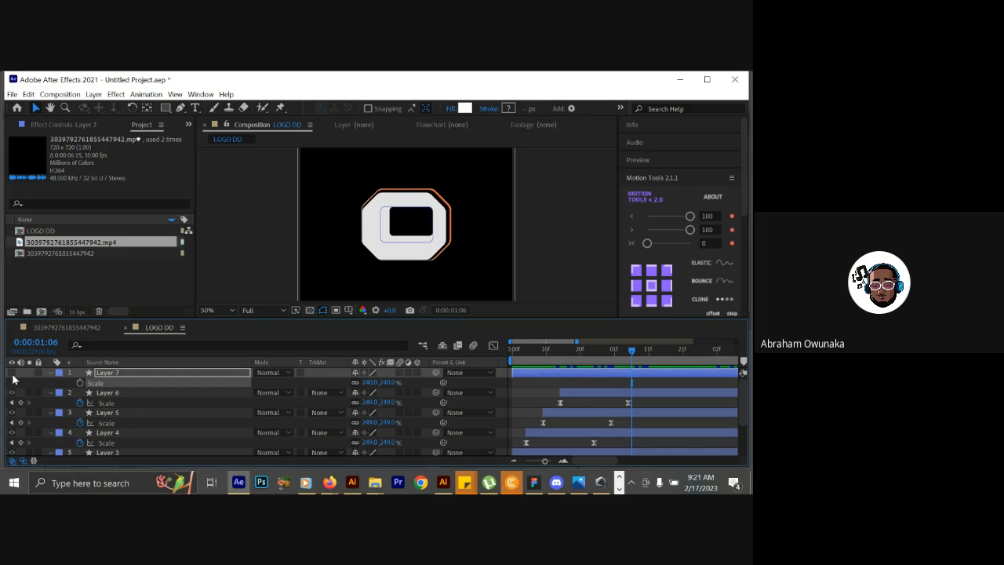
{"action": "left_click_drag", "start_coordinate": [631, 351], "coordinate": [594, 352]}
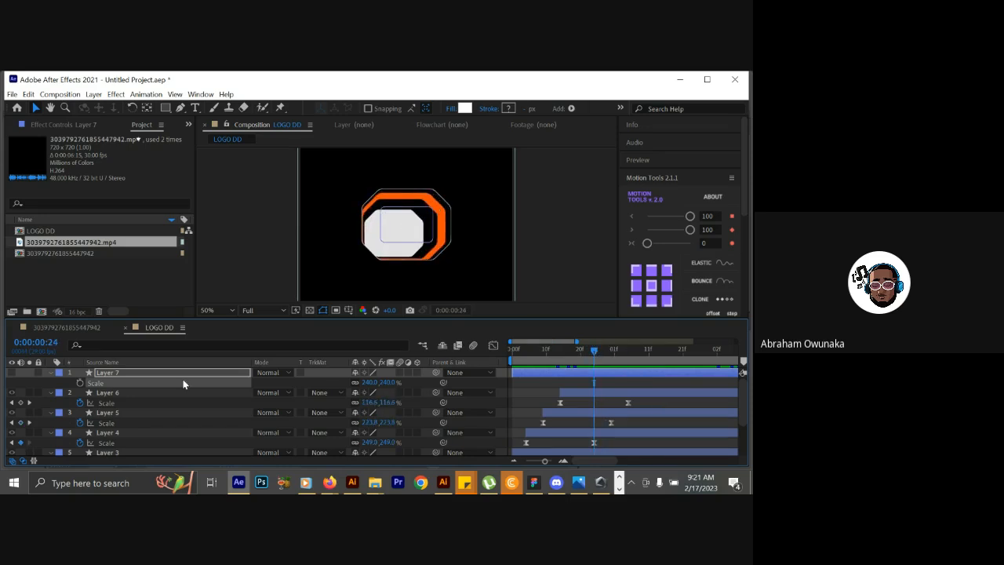
{"action": "left_click", "coordinate": [156, 371]}
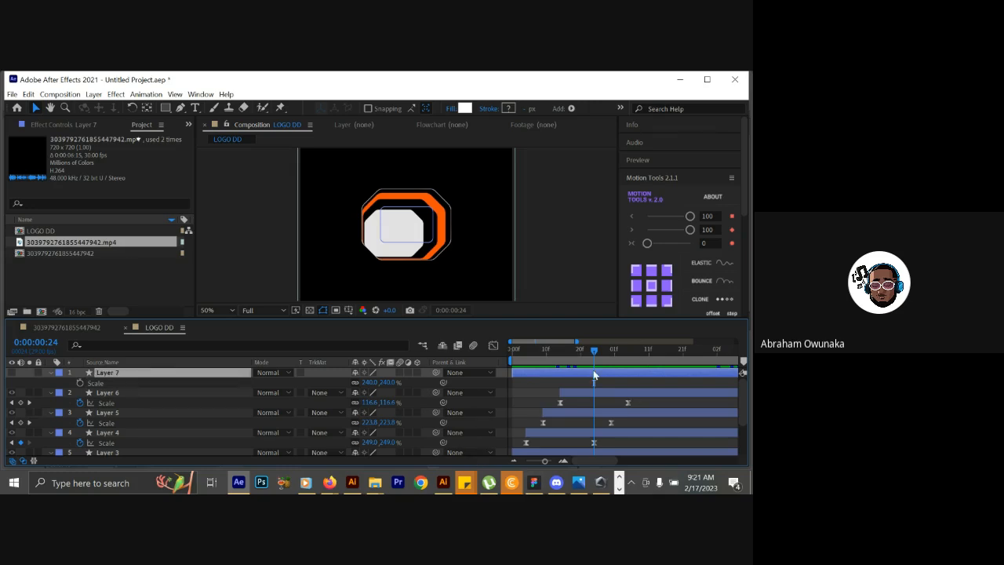
{"action": "left_click_drag", "start_coordinate": [578, 352], "coordinate": [602, 352]}
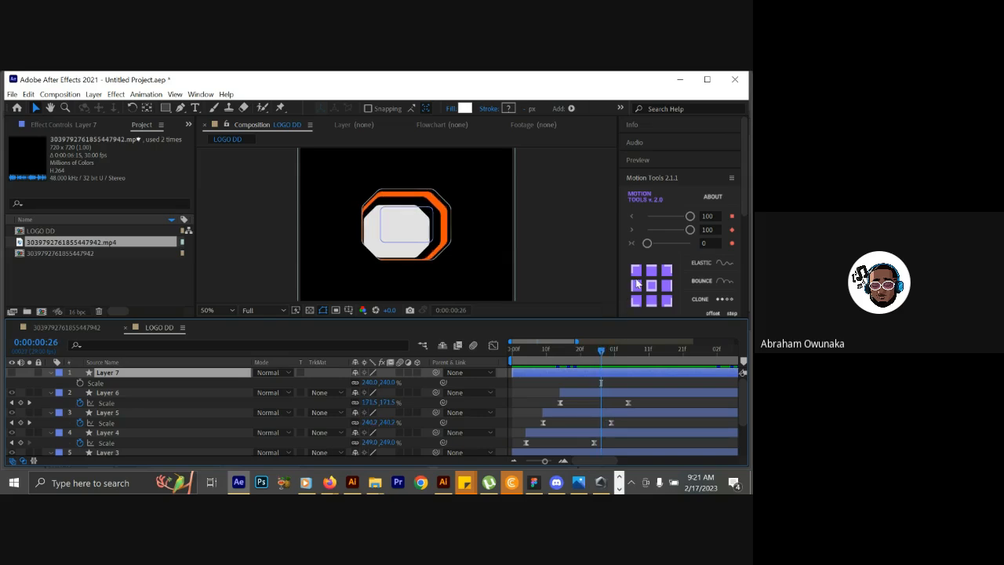
Set Layer 7's anchor point to its upper-right corner and check the rectangle against the reference by toggling its solo.
{"action": "left_click", "coordinate": [666, 270]}
{"action": "left_click", "coordinate": [221, 376]}
{"action": "left_click", "coordinate": [31, 372]}
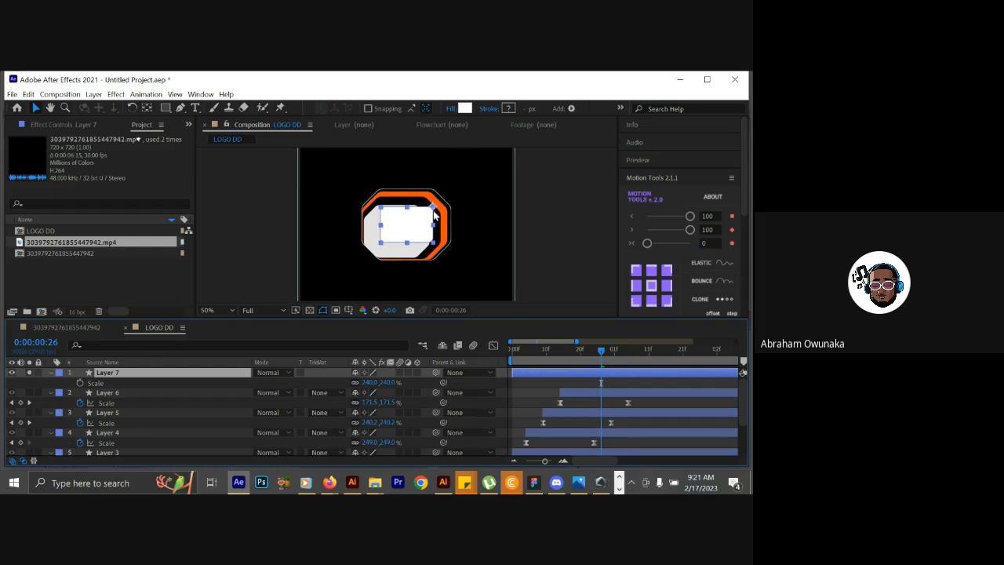
{"action": "left_click", "coordinate": [29, 373]}
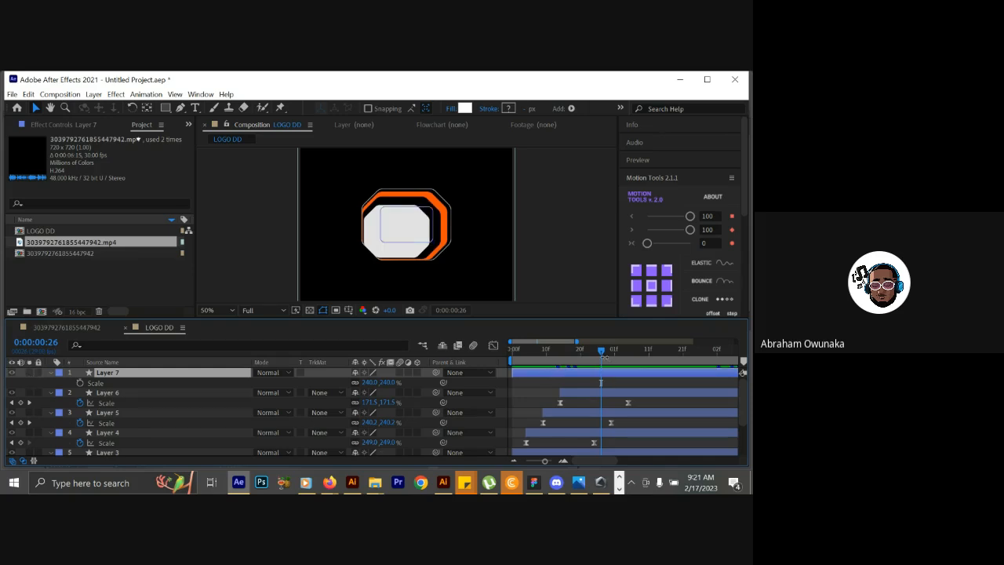
Keyframe Layer 7's Scale from 0% at 0:00:00:26 to 240% at 0:00:01:18.
{"action": "left_click_drag", "start_coordinate": [604, 357], "coordinate": [674, 334]}
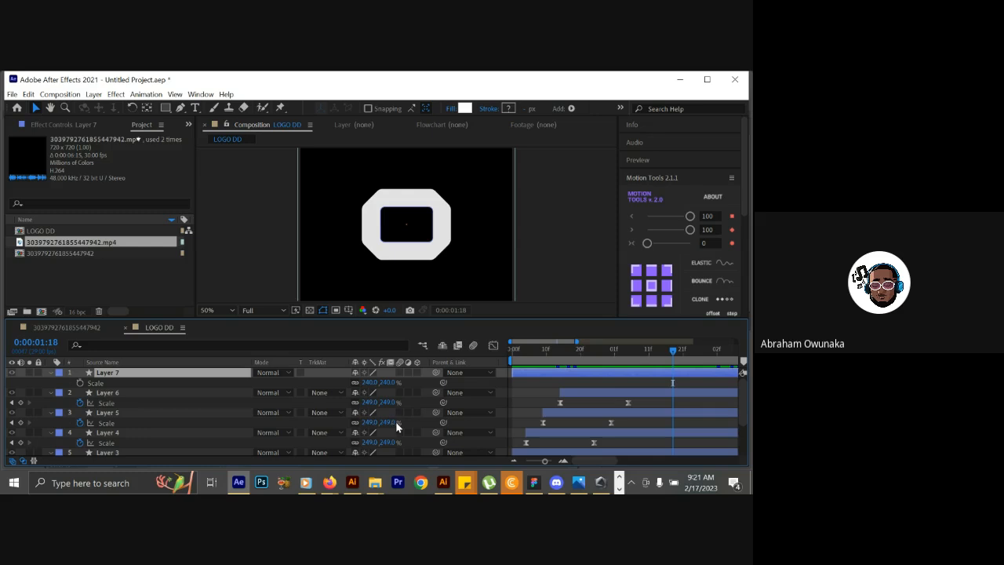
{"action": "left_click", "coordinate": [79, 383]}
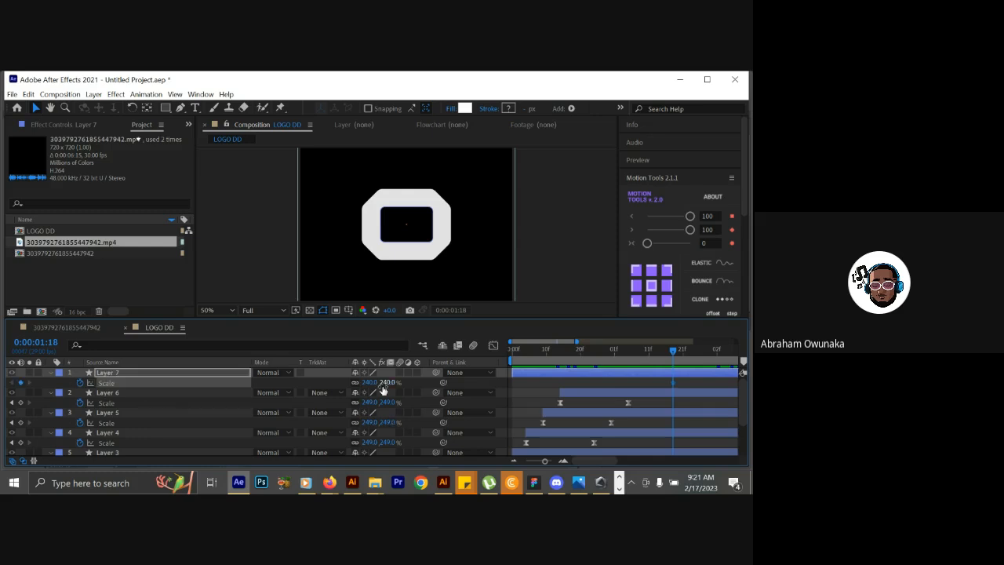
{"action": "left_click_drag", "start_coordinate": [672, 356], "coordinate": [601, 367]}
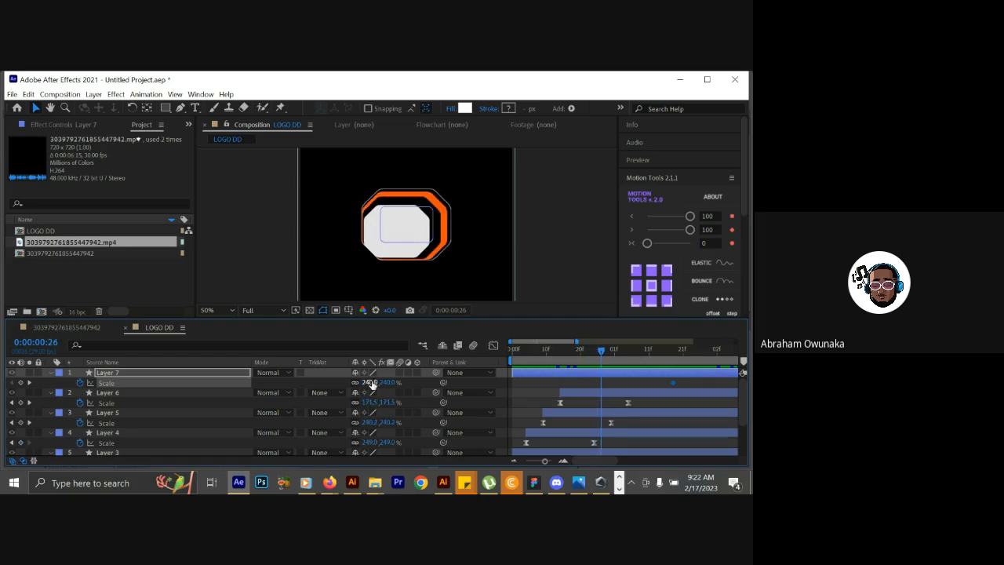
{"action": "left_click", "coordinate": [369, 382]}
{"action": "type", "text": "0"}
{"action": "left_click", "coordinate": [417, 386]}
Play and scrub the composition to examine how the reference O's inner opening grows.
{"action": "key", "text": "space"}
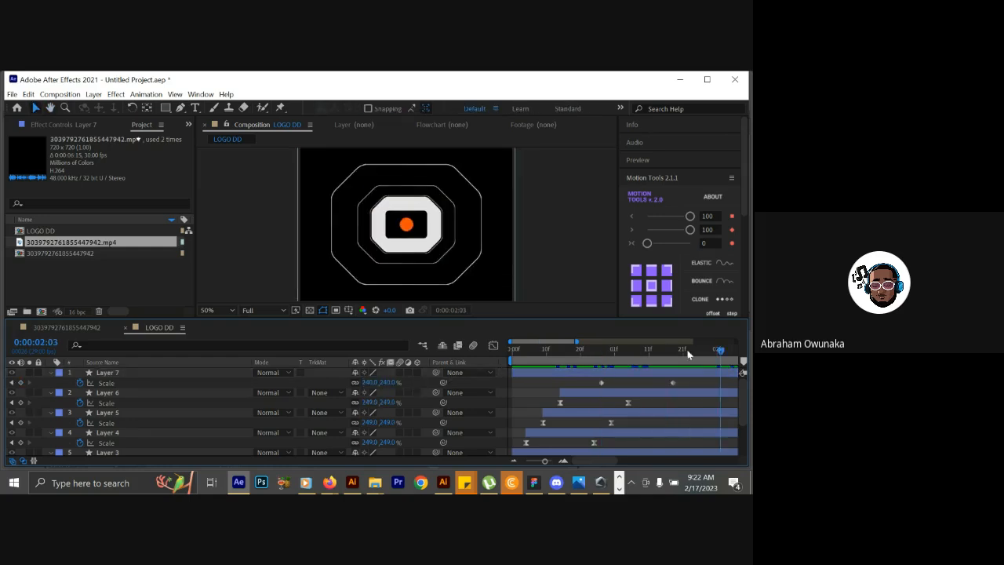
{"action": "left_click_drag", "start_coordinate": [631, 352], "coordinate": [587, 357]}
{"action": "key", "text": "space"}
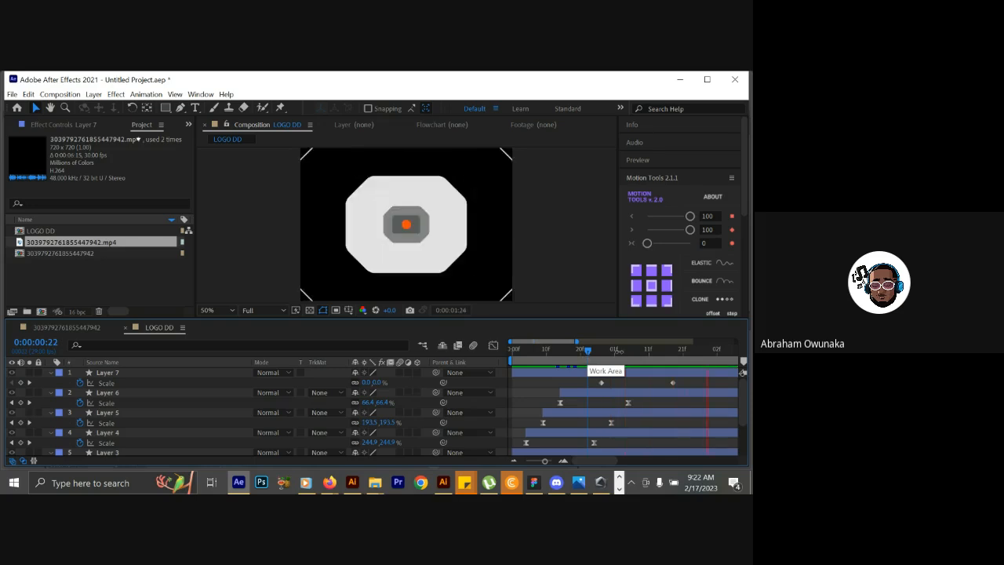
{"action": "left_click_drag", "start_coordinate": [605, 352], "coordinate": [628, 360]}
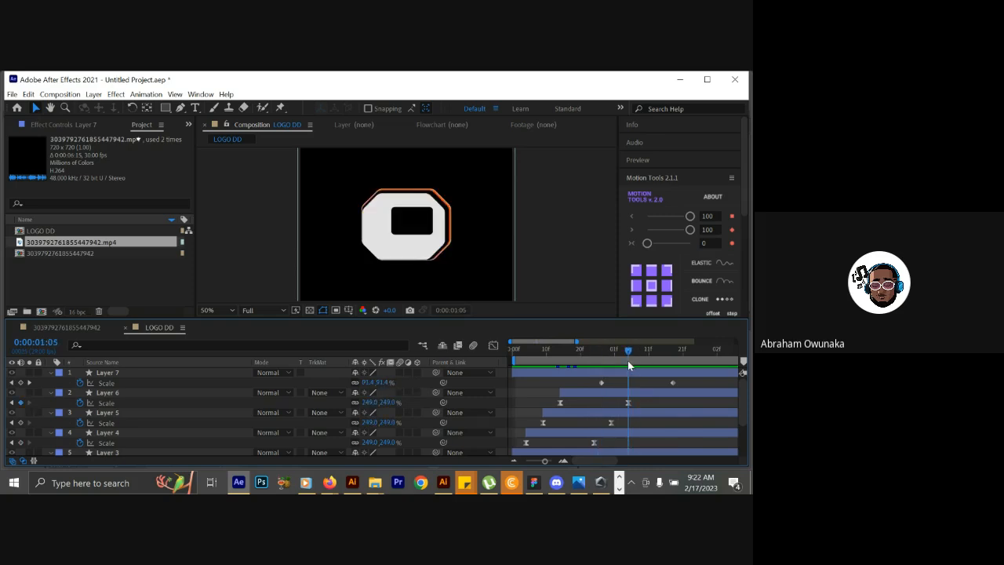
Change the fill color of the Layer 7 rectangle to black, 000000.
{"action": "left_click", "coordinate": [177, 378]}
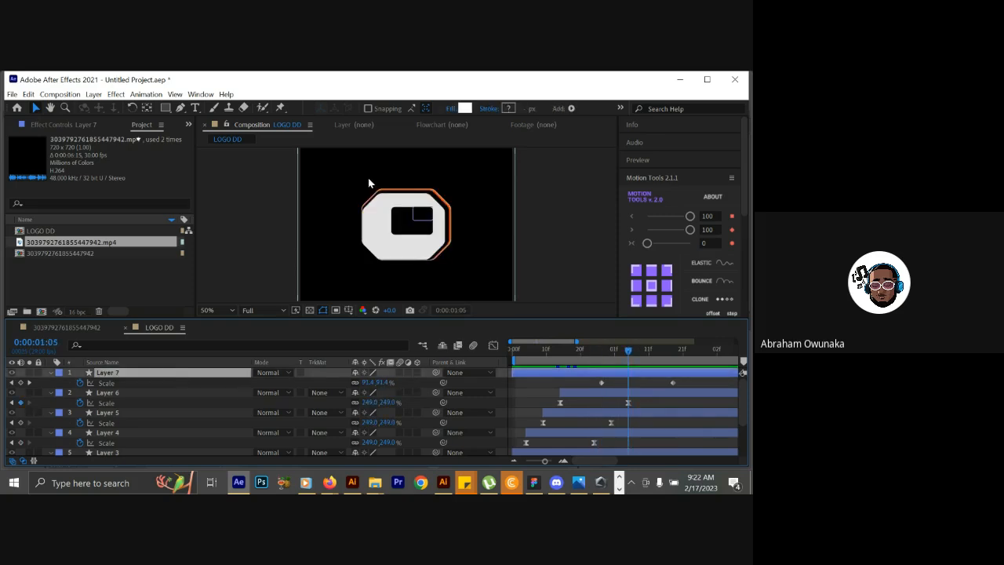
{"action": "left_click", "coordinate": [464, 108]}
{"action": "left_click_drag", "start_coordinate": [442, 341], "coordinate": [362, 433]}
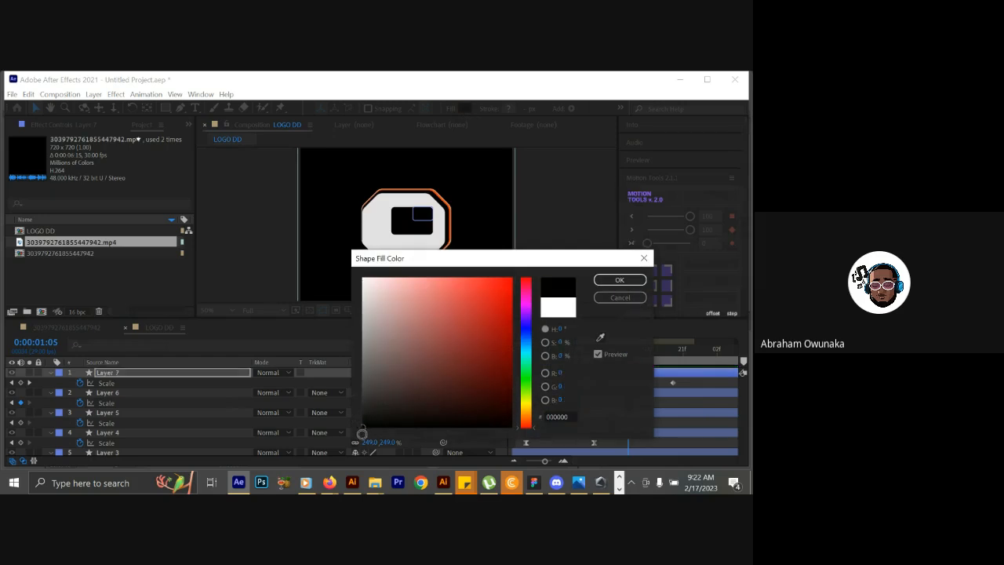
{"action": "left_click", "coordinate": [619, 280]}
Apply Easy Ease to both Layer 7 Scale keyframes and lengthen the ending keyframe's ease in the speed graph.
{"action": "left_click_drag", "start_coordinate": [604, 355], "coordinate": [636, 350]}
{"action": "left_click_drag", "start_coordinate": [695, 383], "coordinate": [587, 391]}
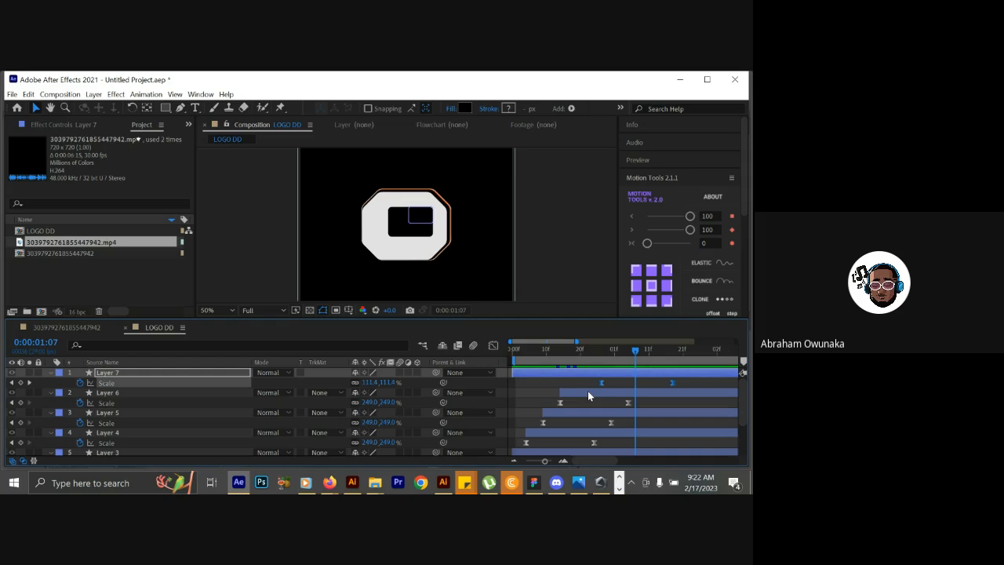
{"action": "left_click", "coordinate": [494, 346]}
{"action": "left_click_drag", "start_coordinate": [686, 415], "coordinate": [646, 442]}
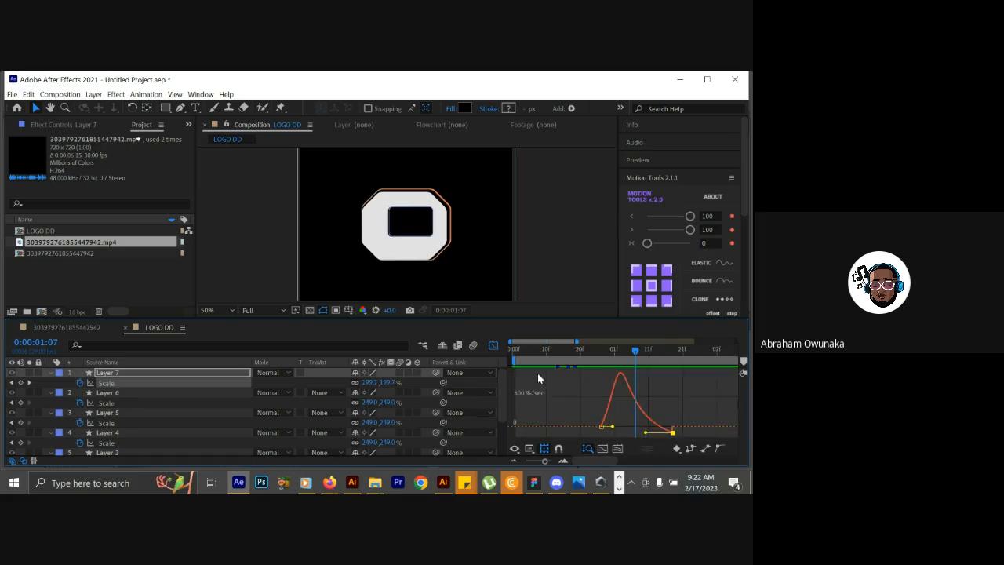
{"action": "left_click", "coordinate": [493, 346]}
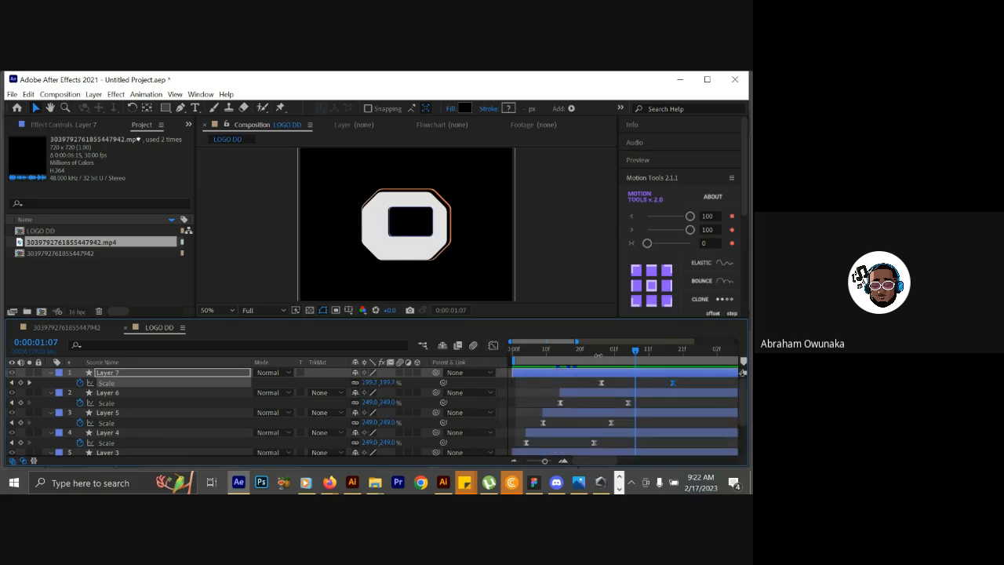
Compare the opening's growth around 0:00:01:04, and lengthen the ease on Layer 7's starting Scale keyframe in the speed graph.
{"action": "left_click", "coordinate": [593, 351]}
{"action": "left_click_drag", "start_coordinate": [595, 351], "coordinate": [624, 348]}
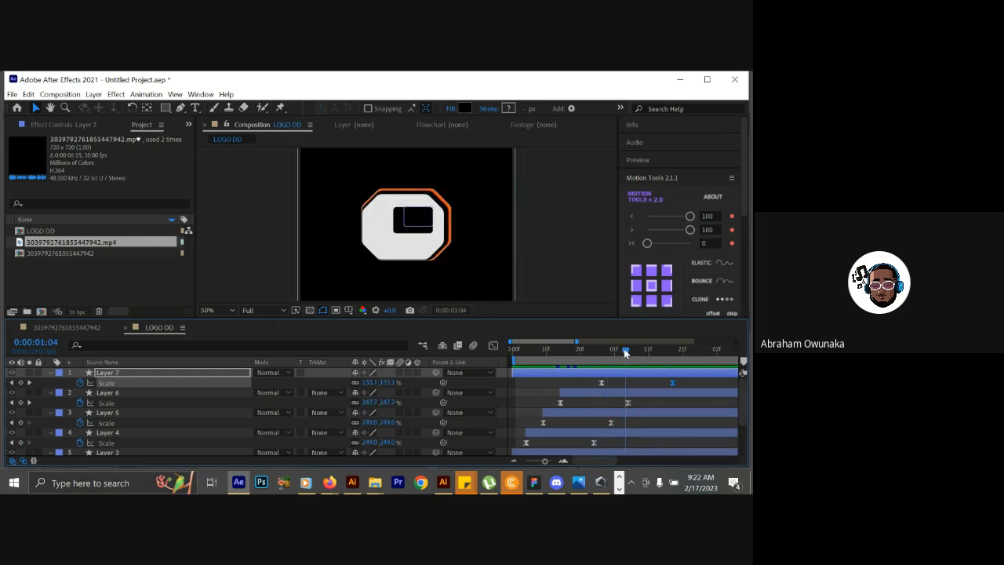
{"action": "double_click", "coordinate": [602, 383]}
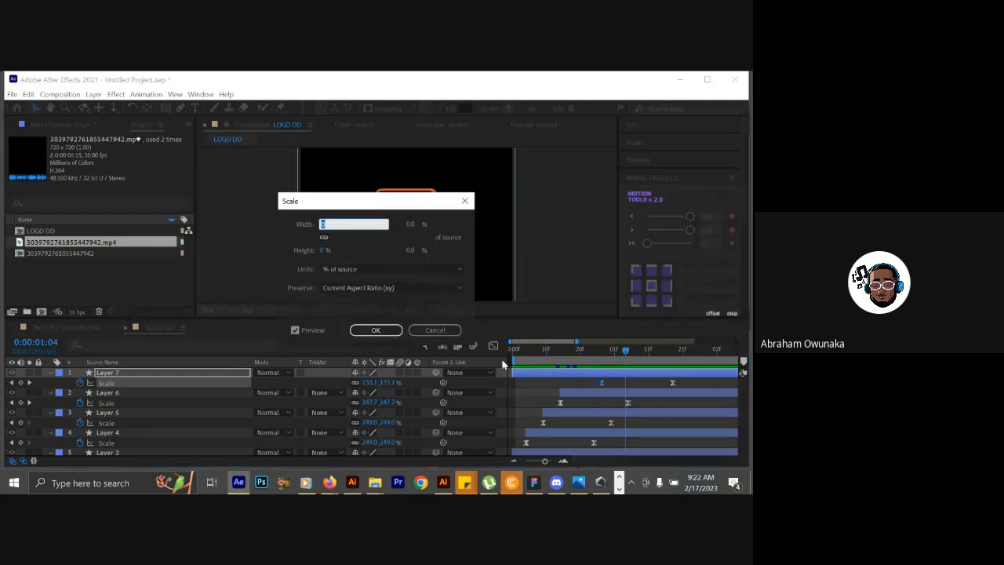
{"action": "left_click", "coordinate": [434, 330]}
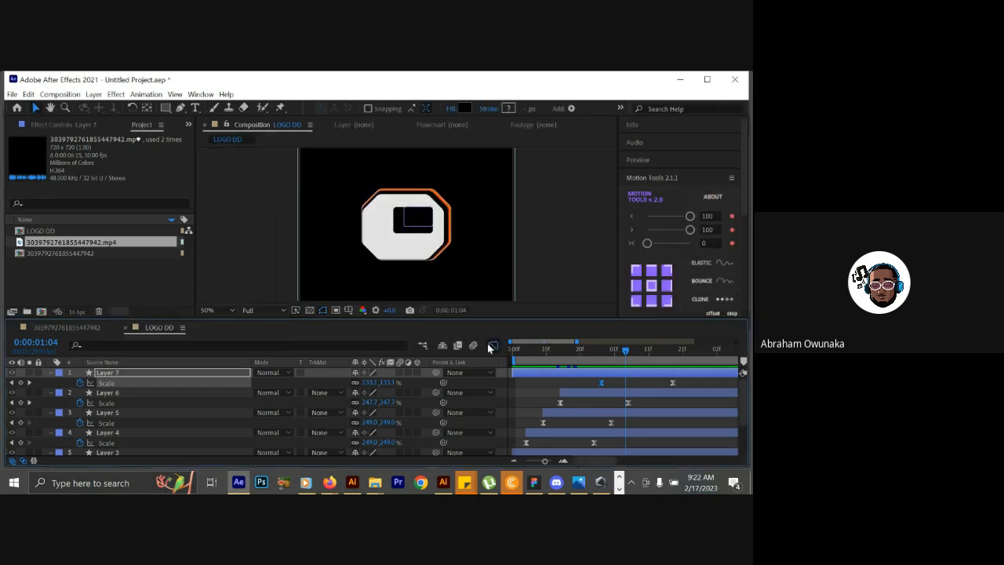
{"action": "left_click", "coordinate": [493, 345]}
{"action": "left_click_drag", "start_coordinate": [645, 432], "coordinate": [620, 434]}
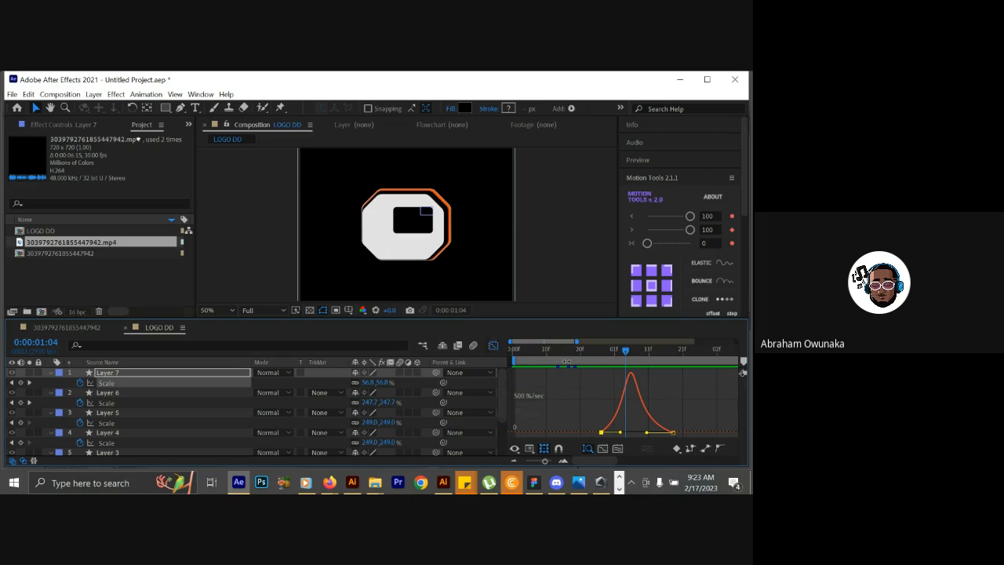
Move Layer 7's ending Scale keyframe to 0:00:01:16 and preview the opening's growth.
{"action": "left_click", "coordinate": [492, 345]}
{"action": "left_click_drag", "start_coordinate": [583, 350], "coordinate": [627, 350]}
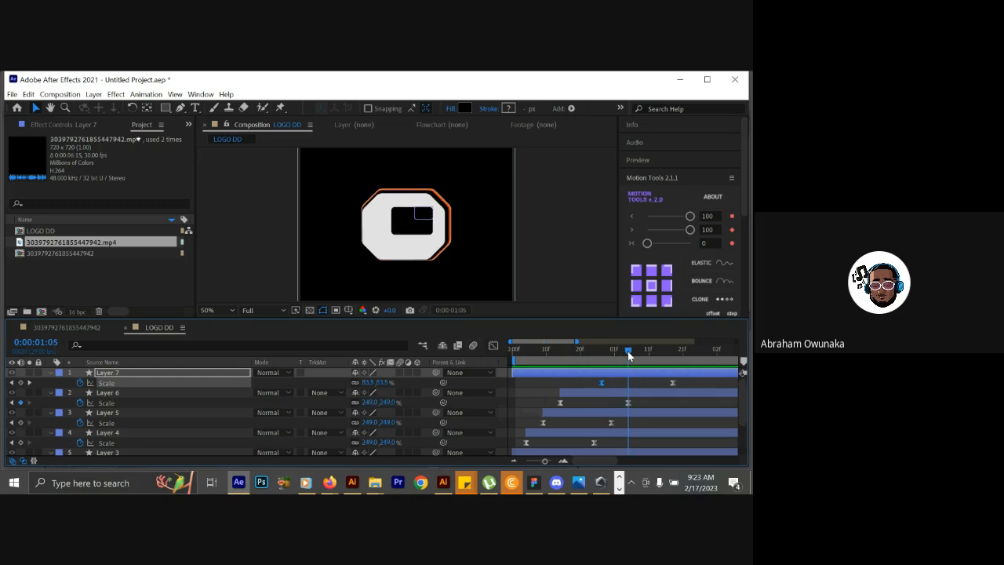
{"action": "left_click_drag", "start_coordinate": [673, 385], "coordinate": [655, 390]}
{"action": "left_click", "coordinate": [634, 351]}
{"action": "left_click_drag", "start_coordinate": [634, 351], "coordinate": [671, 339]}
{"action": "left_click_drag", "start_coordinate": [655, 383], "coordinate": [666, 383]}
{"action": "left_click", "coordinate": [596, 351]}
{"action": "key", "text": "space"}
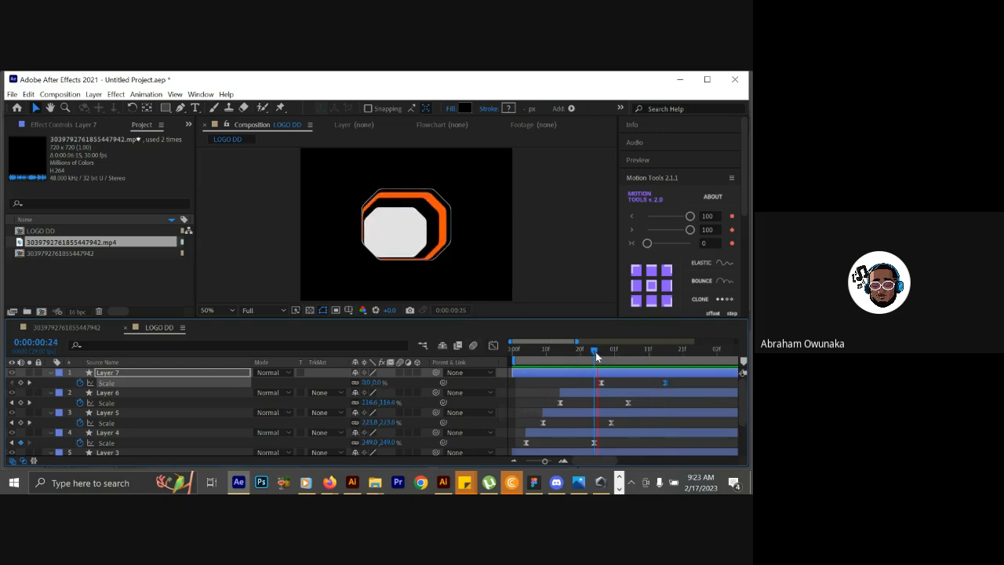
{"action": "key", "text": "space"}
At 0:00:01:28, draw a small black circle on a new shape layer beside the reference's orange dot.
{"action": "left_click_drag", "start_coordinate": [596, 351], "coordinate": [709, 350]}
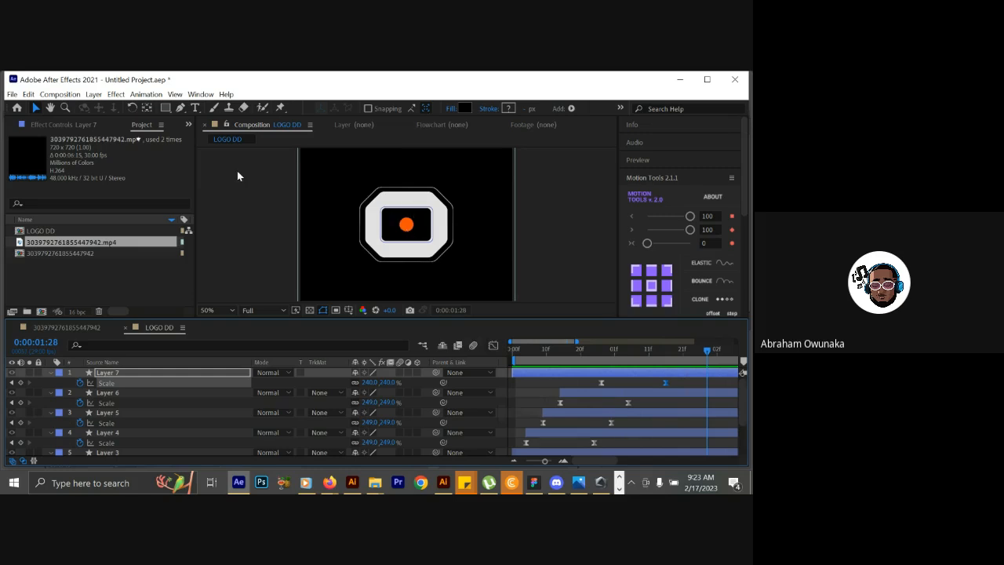
{"action": "left_click_drag", "start_coordinate": [165, 108], "coordinate": [210, 141]}
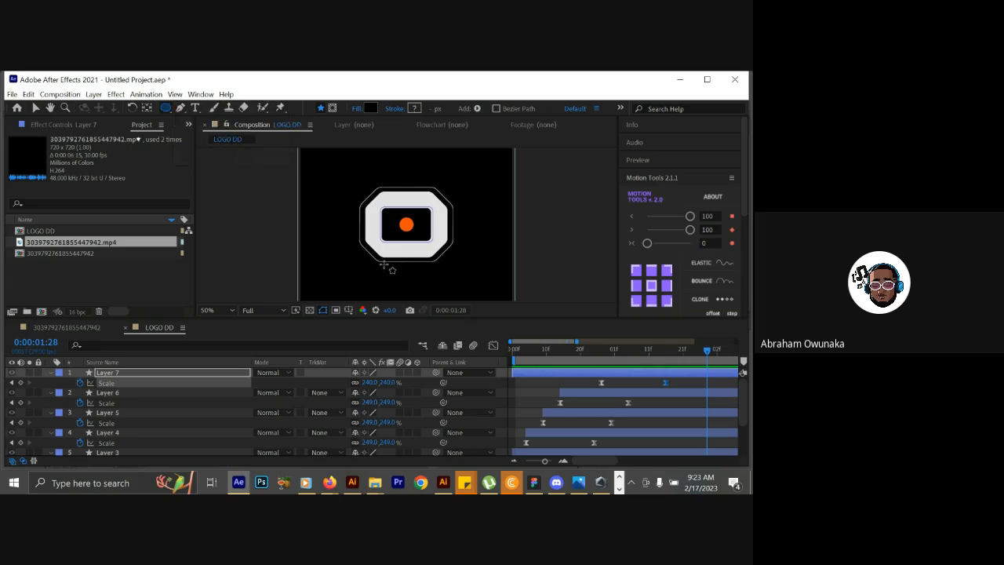
{"action": "left_click", "coordinate": [77, 375]}
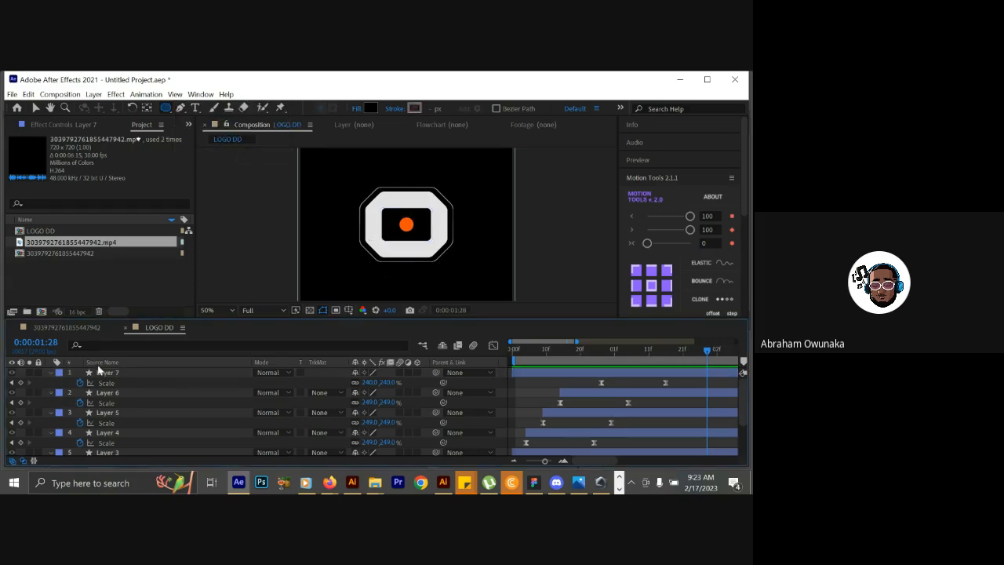
{"action": "left_click_drag", "start_coordinate": [404, 223], "coordinate": [430, 249]}
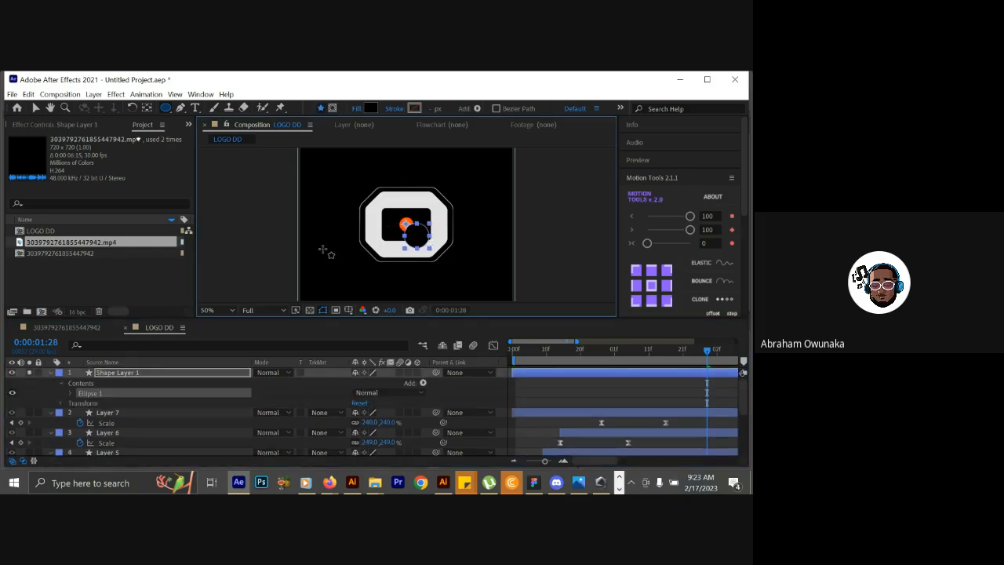
{"action": "left_click", "coordinate": [36, 108]}
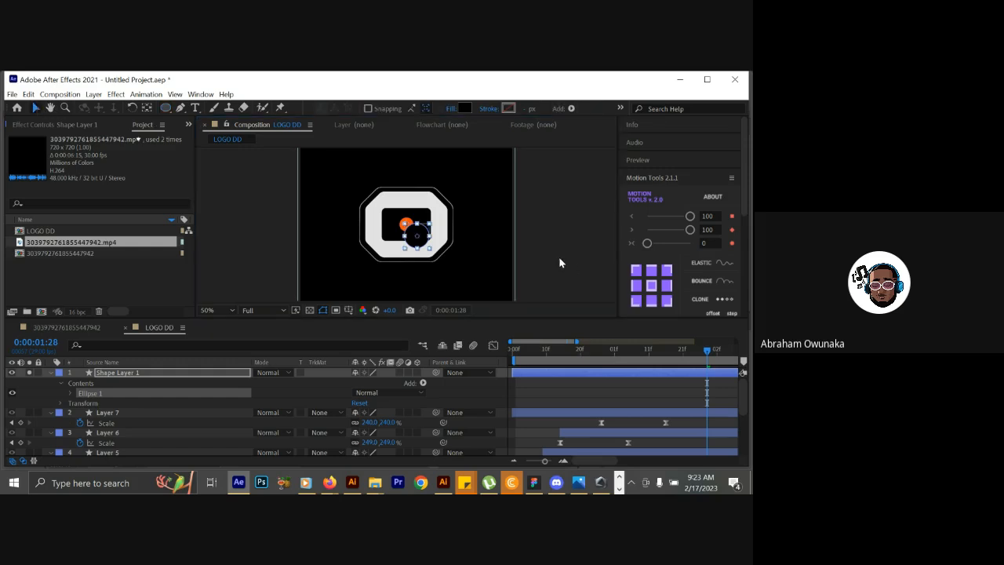
Scale the new circle to 60% with its anchor point centered, and position it over the reference's orange dot.
{"action": "left_click", "coordinate": [651, 285]}
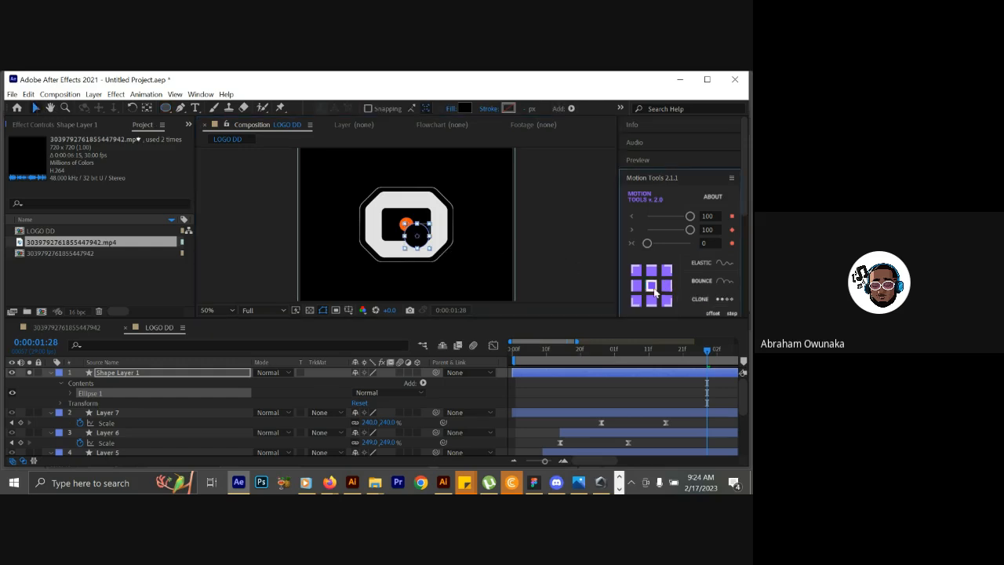
{"action": "left_click_drag", "start_coordinate": [424, 239], "coordinate": [411, 226]}
{"action": "key", "text": "s"}
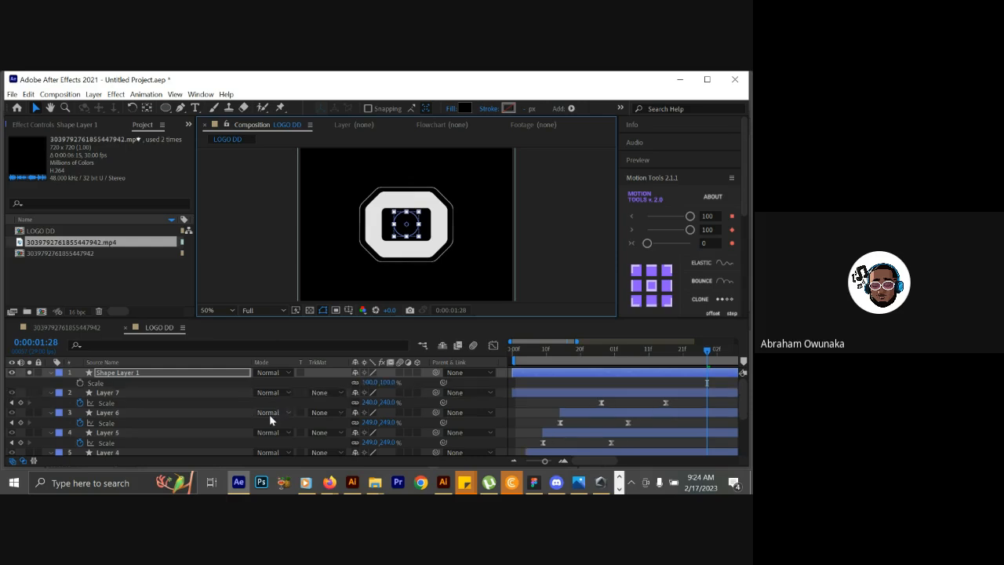
{"action": "left_click_drag", "start_coordinate": [364, 382], "coordinate": [348, 391]}
{"action": "left_click", "coordinate": [651, 285]}
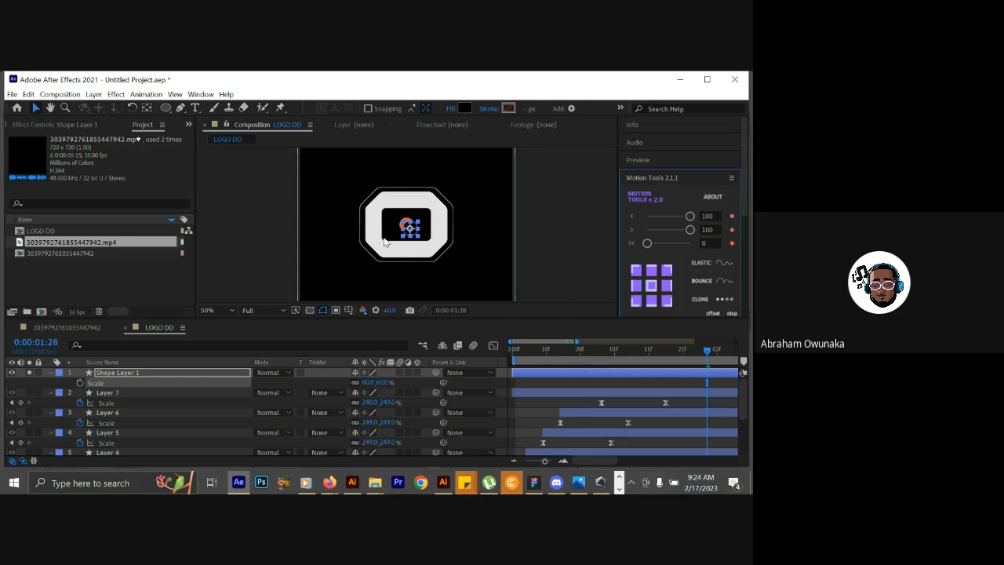
{"action": "left_click", "coordinate": [349, 328]}
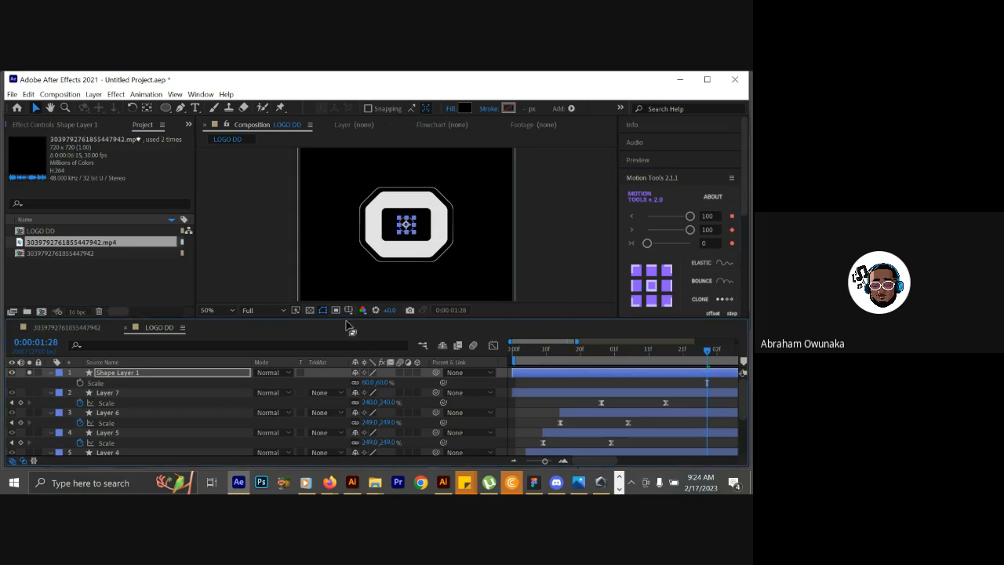
Hide Shape Layer 1 and change its fill to the orange FC4F02 sampled from the reference dot.
{"action": "left_click", "coordinate": [12, 372]}
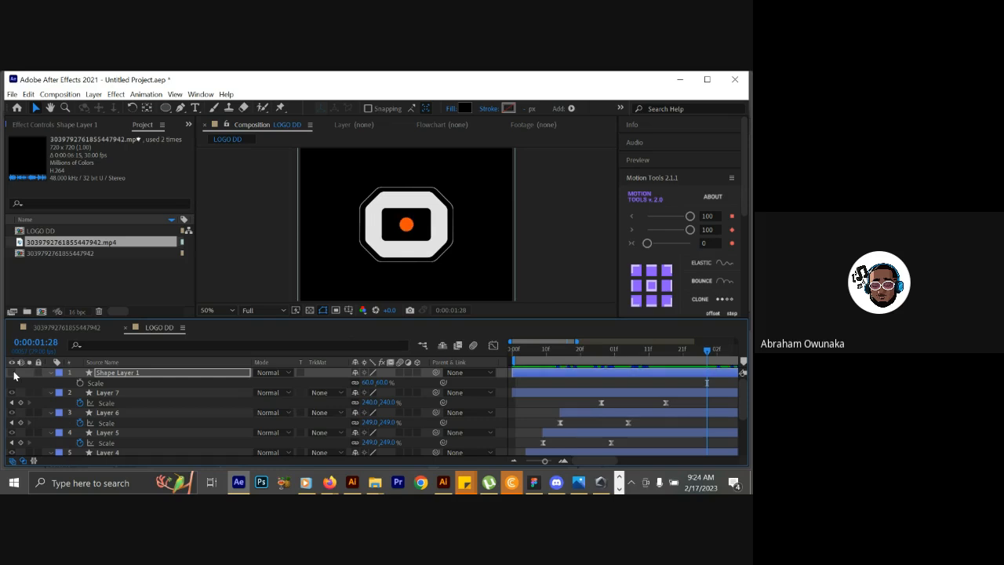
{"action": "left_click", "coordinate": [160, 376]}
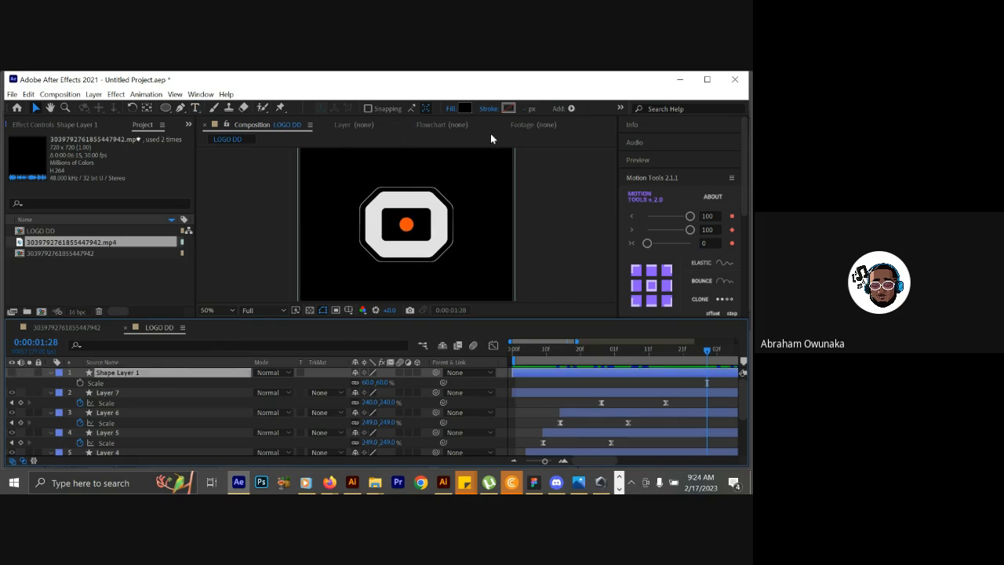
{"action": "left_click", "coordinate": [464, 108]}
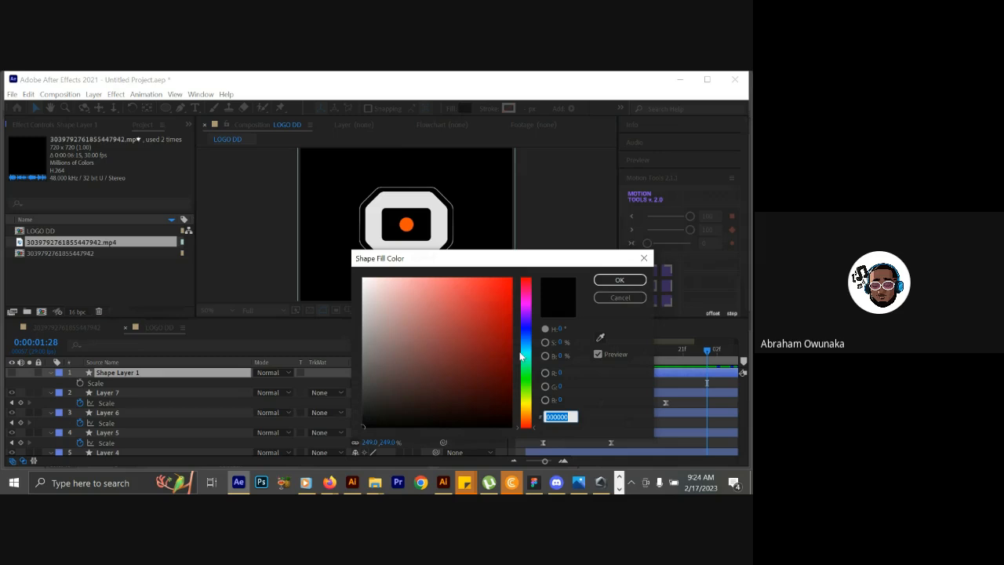
{"action": "left_click", "coordinate": [600, 338]}
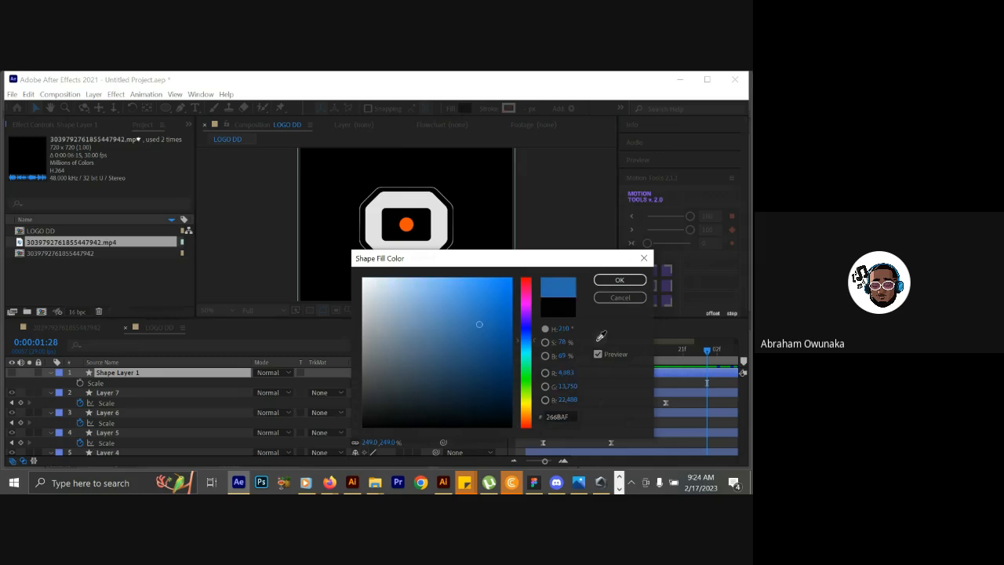
{"action": "left_click", "coordinate": [407, 225]}
{"action": "left_click", "coordinate": [619, 281]}
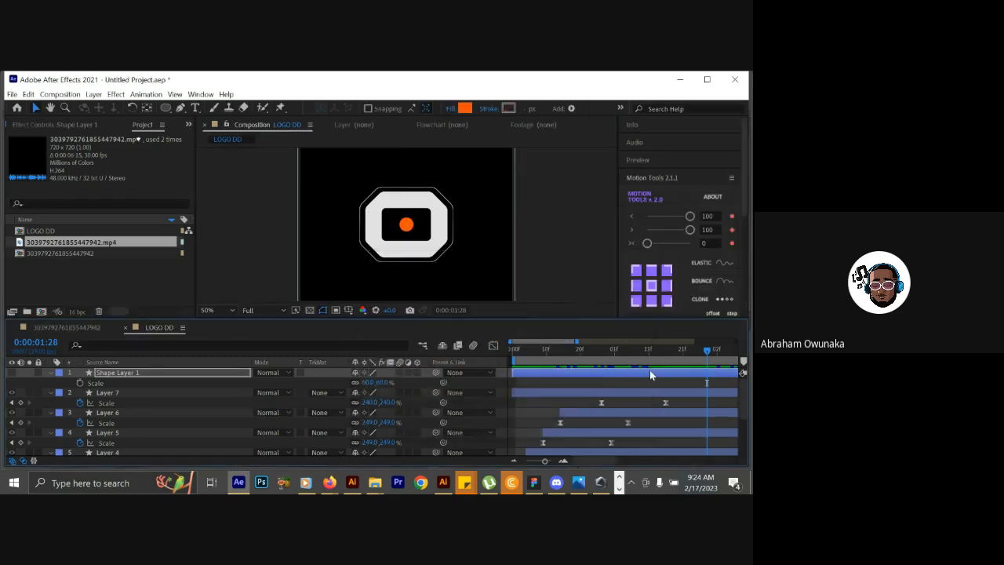
Check when the reference's orange dot appears between 0:00:01:15 and 0:00:02:01, and make Shape Layer 1 visible again.
{"action": "left_click_drag", "start_coordinate": [580, 353], "coordinate": [663, 345]}
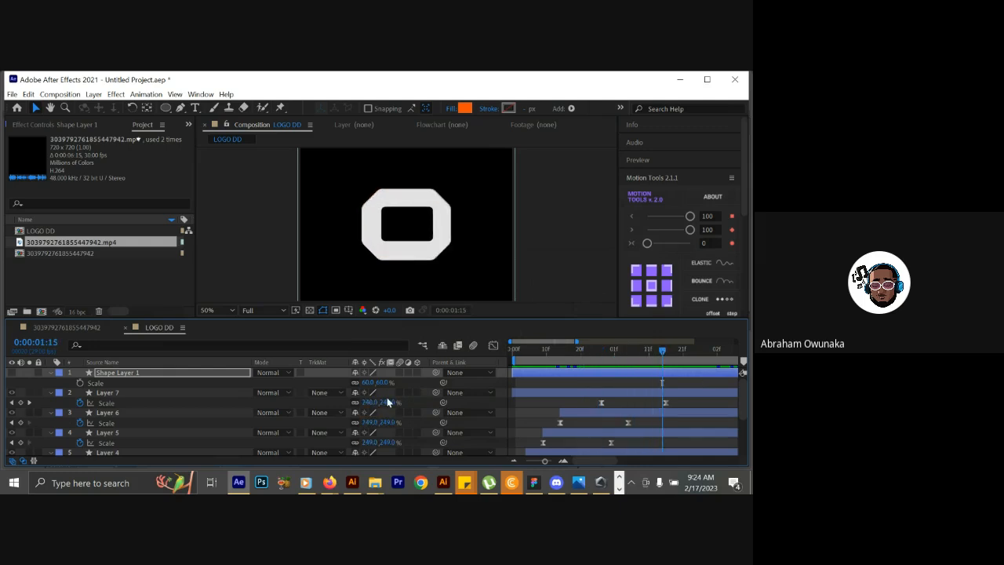
{"action": "left_click", "coordinate": [185, 376]}
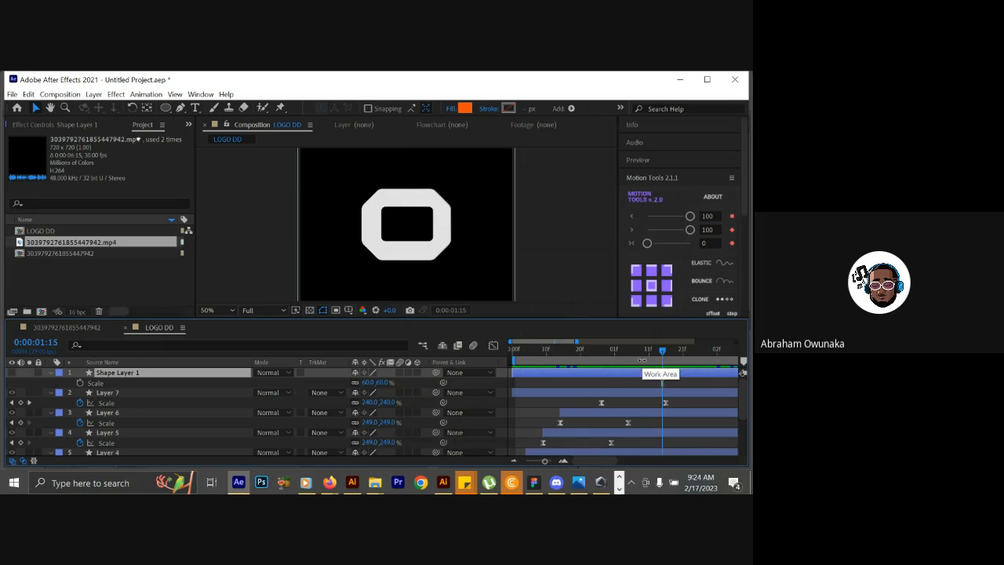
{"action": "left_click_drag", "start_coordinate": [648, 350], "coordinate": [711, 353]}
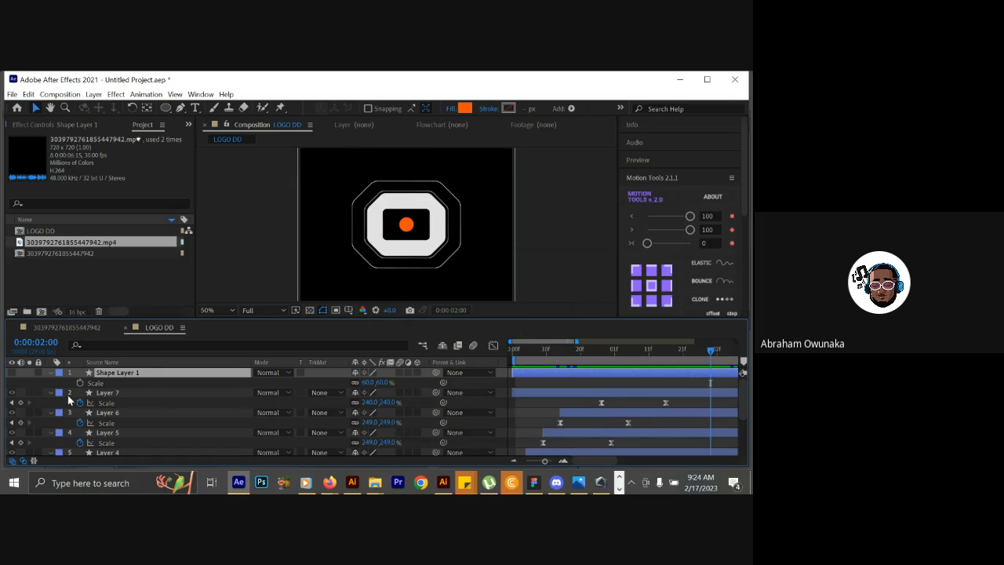
{"action": "left_click", "coordinate": [6, 378]}
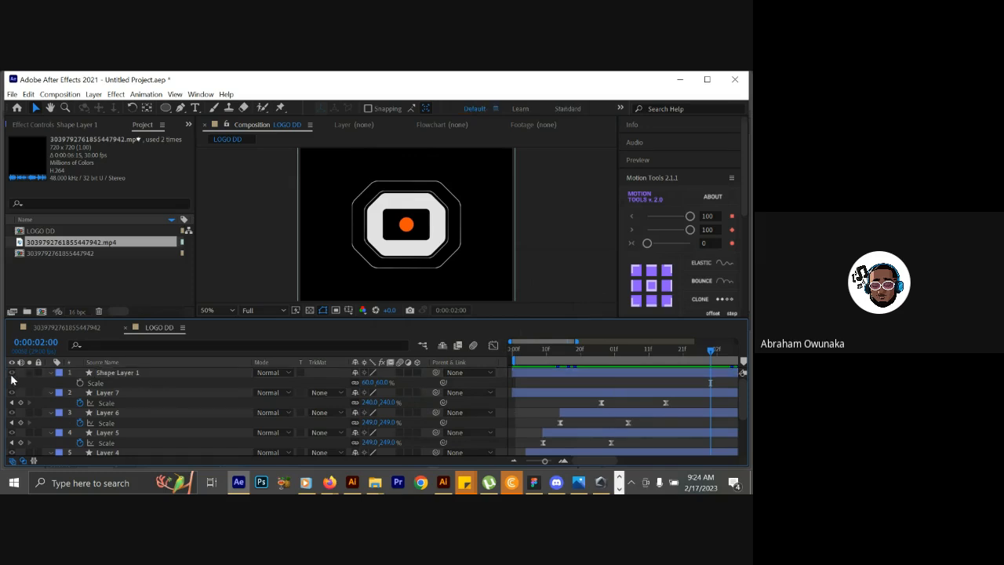
{"action": "left_click", "coordinate": [145, 374]}
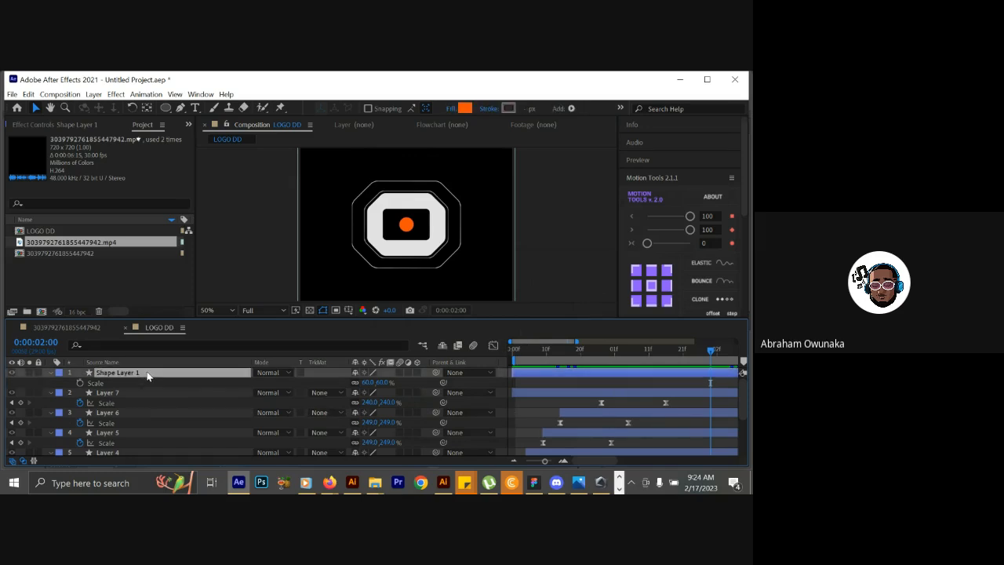
{"action": "left_click_drag", "start_coordinate": [650, 350], "coordinate": [716, 353]}
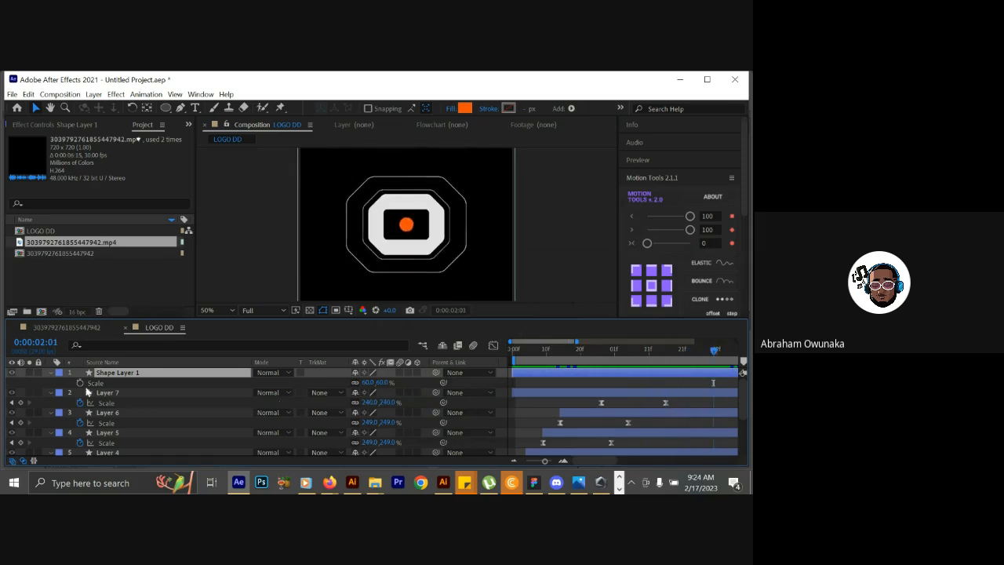
{"action": "left_click", "coordinate": [29, 372]}
Keyframe Shape Layer 1's Scale from 0% at 0:00:01:16 to 60% at 0:00:01:26, with Easy Ease on both keyframes.
{"action": "mouse_move", "coordinate": [711, 353]}
{"action": "left_mouse_down"}
{"action": "mouse_move", "coordinate": [679, 363]}
{"action": "mouse_move", "coordinate": [698, 354]}
{"action": "left_mouse_up"}
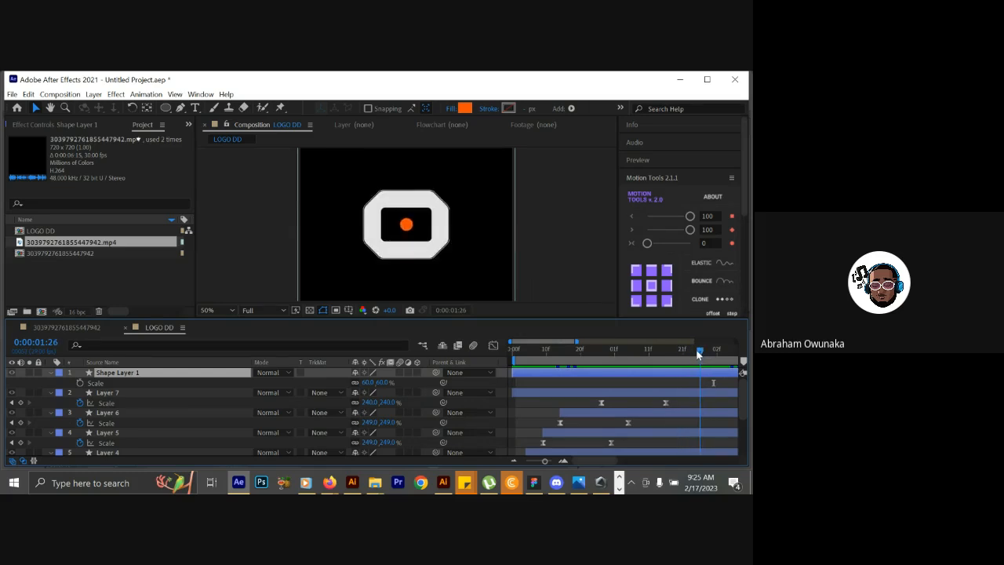
{"action": "left_click", "coordinate": [79, 383]}
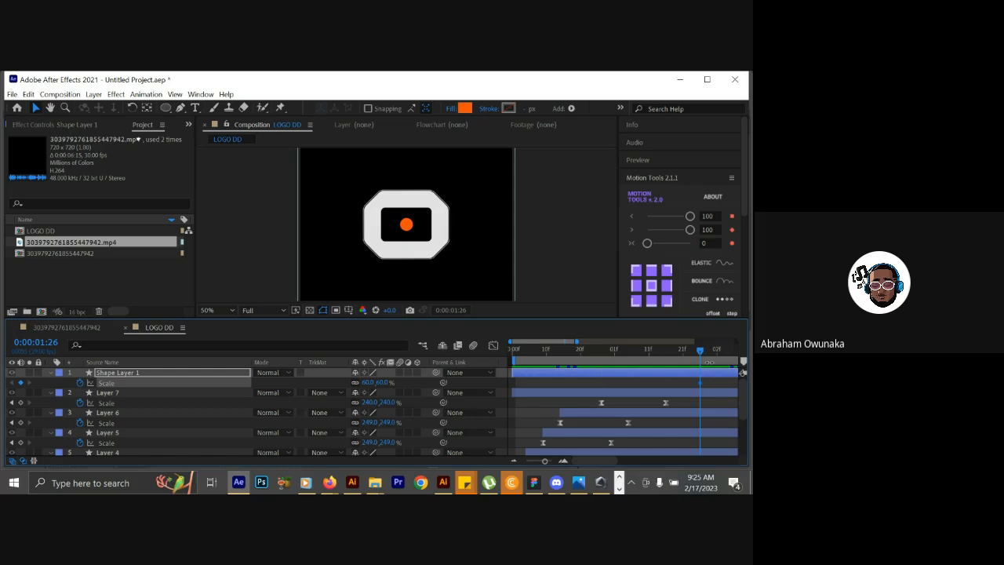
{"action": "left_click_drag", "start_coordinate": [697, 350], "coordinate": [663, 359]}
{"action": "left_click", "coordinate": [365, 383]}
{"action": "type", "text": "0"}
{"action": "key", "text": "Return"}
{"action": "left_click", "coordinate": [410, 382]}
{"action": "left_click", "coordinate": [700, 383]}
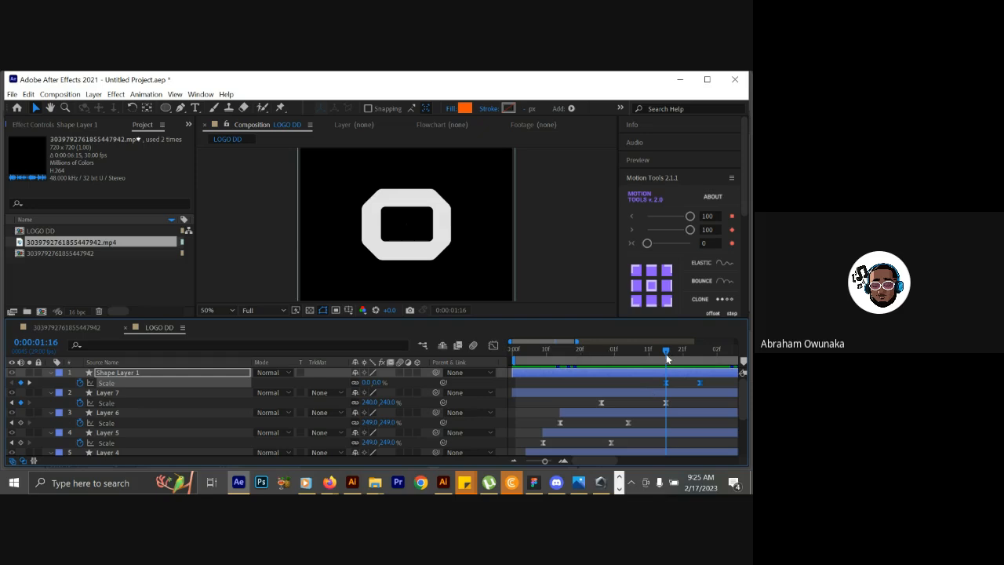
Scrub from 0:00:01:16 to 0:00:03:03 to examine the reference's expanding octagon outlines and background change.
{"action": "left_click_drag", "start_coordinate": [546, 462], "coordinate": [533, 462]}
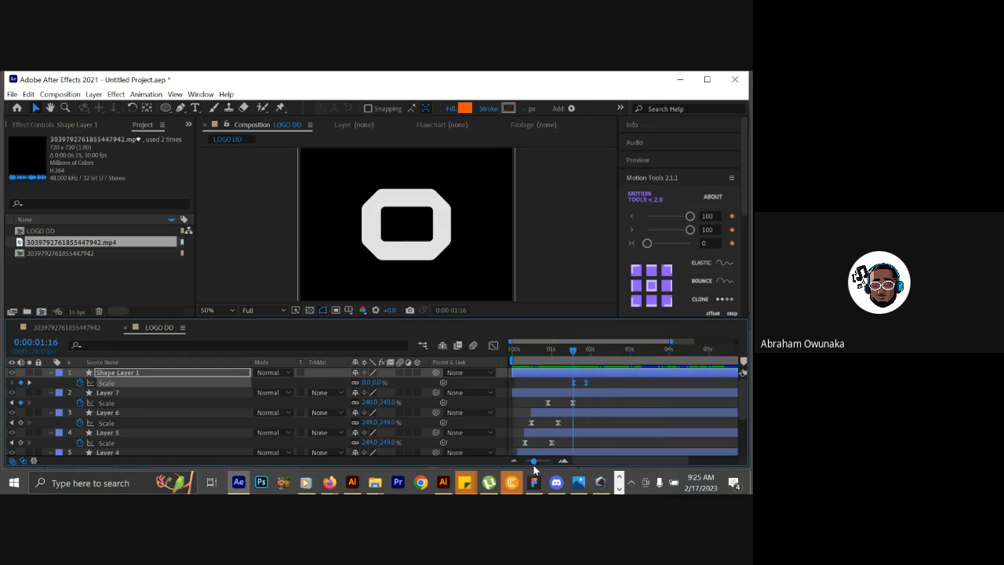
{"action": "left_click_drag", "start_coordinate": [573, 351], "coordinate": [605, 341]}
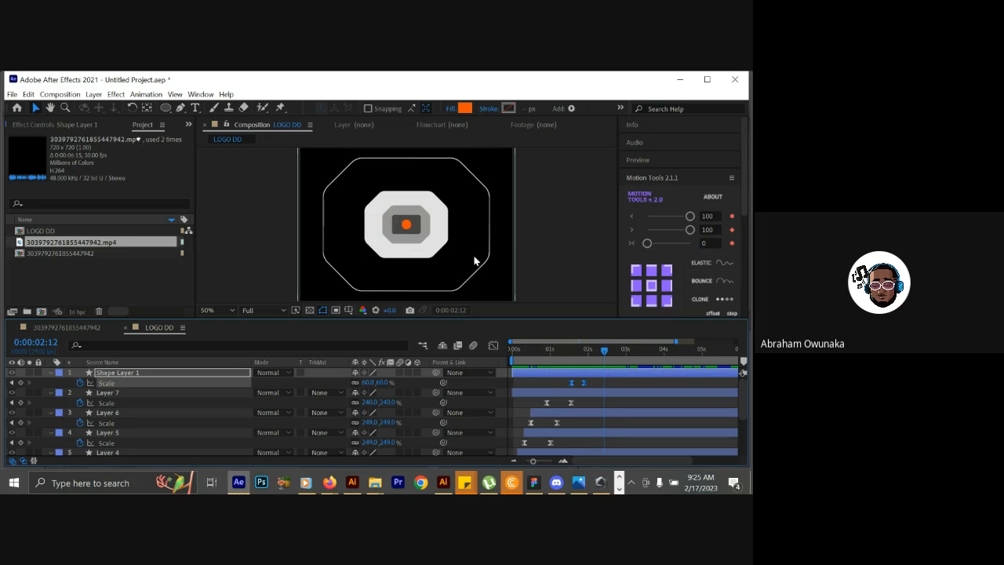
{"action": "mouse_move", "coordinate": [602, 350]}
{"action": "left_mouse_down"}
{"action": "mouse_move", "coordinate": [593, 348]}
{"action": "mouse_move", "coordinate": [612, 345]}
{"action": "left_mouse_up"}
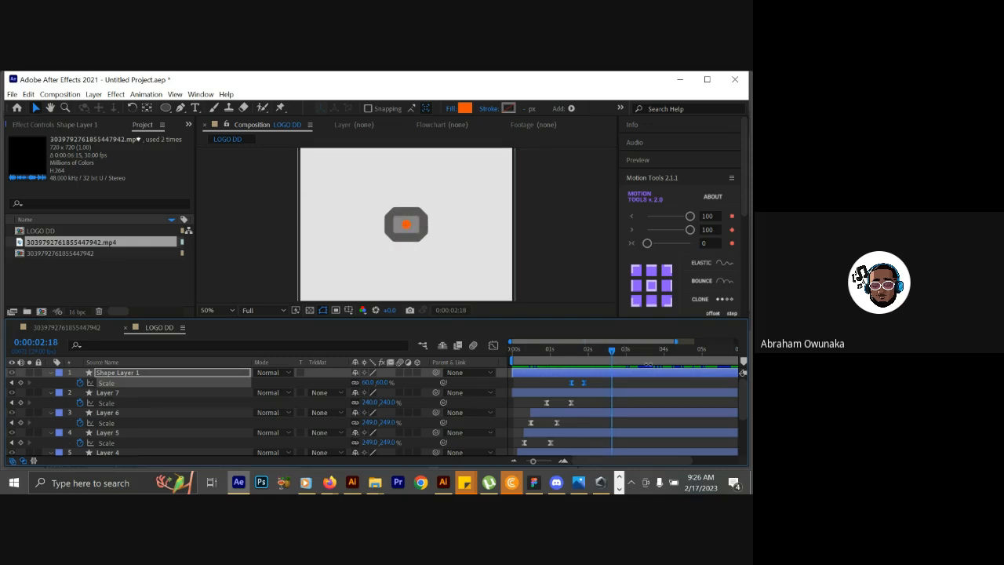
{"action": "mouse_move", "coordinate": [599, 353]}
{"action": "left_mouse_down"}
{"action": "mouse_move", "coordinate": [569, 353]}
{"action": "mouse_move", "coordinate": [642, 344]}
{"action": "mouse_move", "coordinate": [592, 351]}
{"action": "left_mouse_up"}
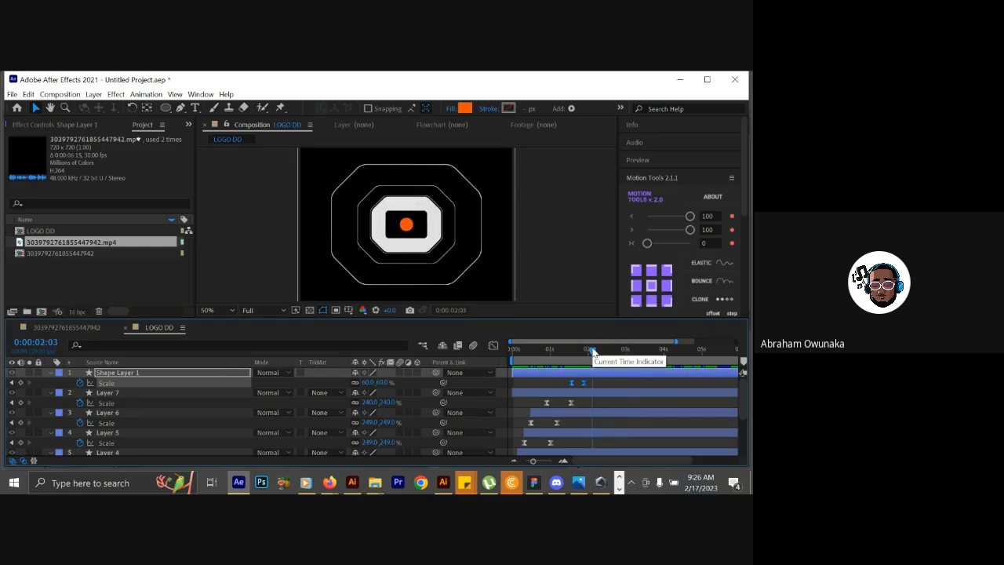
{"action": "left_click_drag", "start_coordinate": [592, 351], "coordinate": [631, 349]}
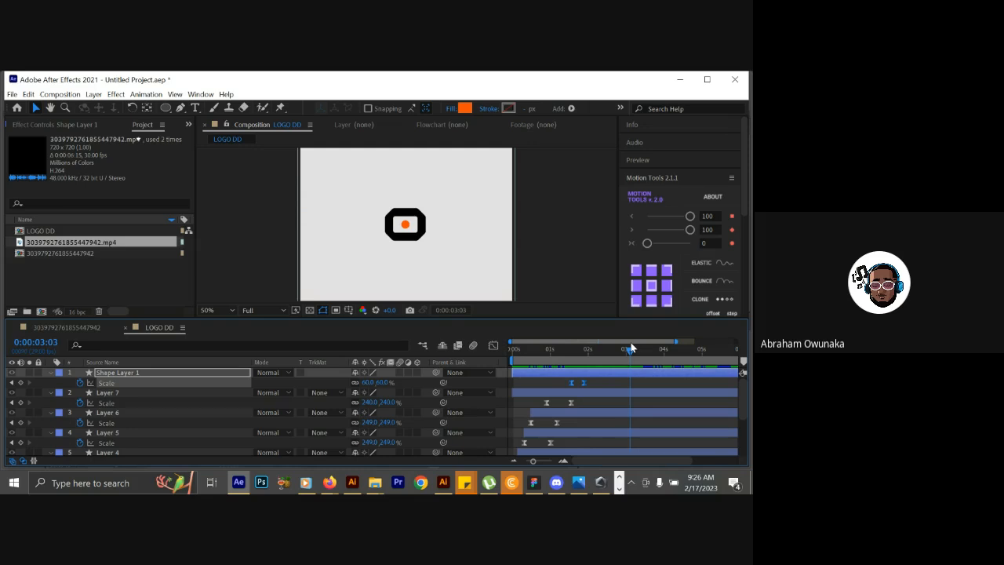
Scrub between 0:00:01:25 and 0:00:02:00 to examine when the reference's expanding octagon outline emerges from behind the O.
{"action": "left_click_drag", "start_coordinate": [630, 349], "coordinate": [584, 347]}
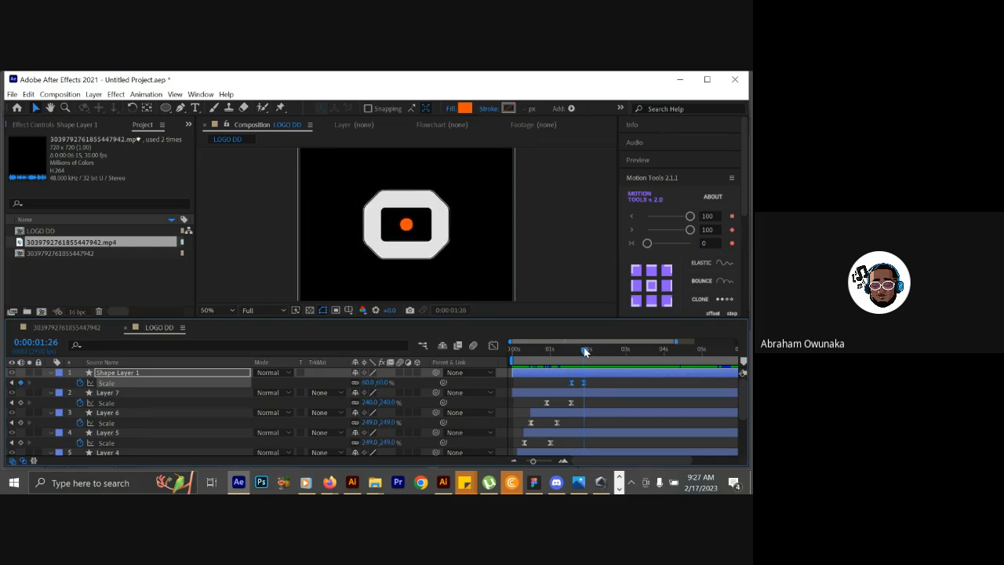
{"action": "left_click_drag", "start_coordinate": [583, 348], "coordinate": [586, 347]}
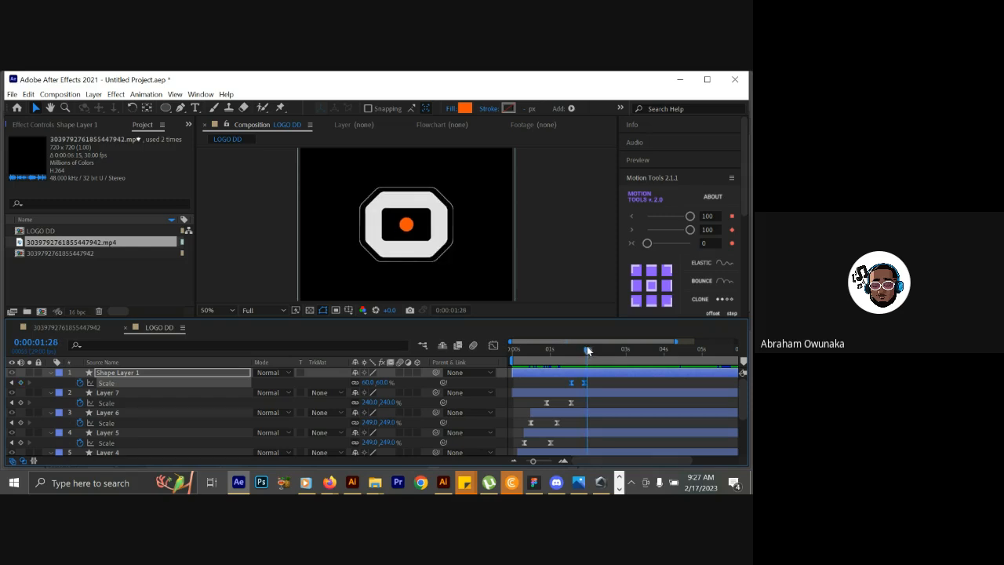
{"action": "left_click_drag", "start_coordinate": [587, 350], "coordinate": [590, 350]}
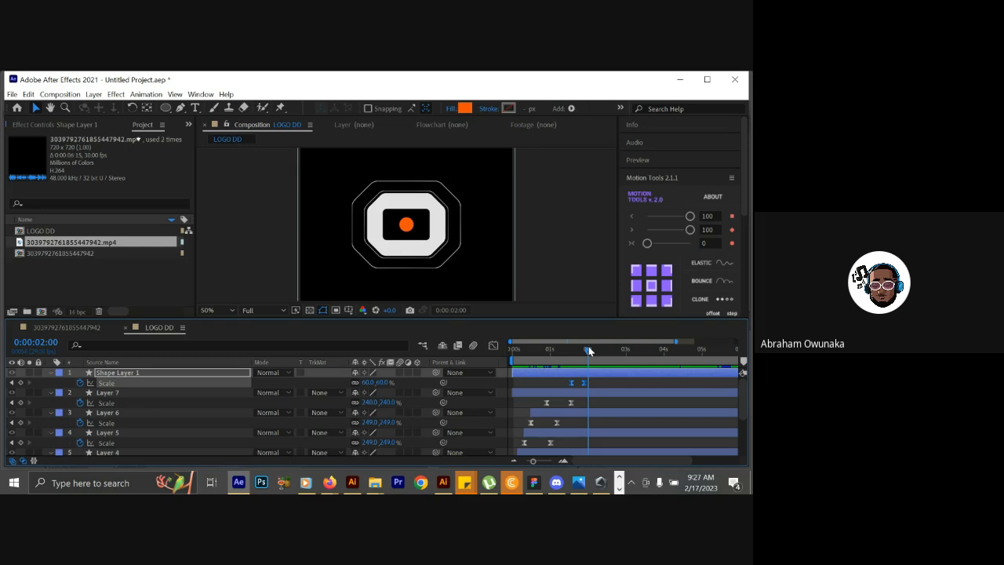
{"action": "mouse_move", "coordinate": [590, 351]}
{"action": "left_mouse_down"}
{"action": "mouse_move", "coordinate": [575, 353]}
{"action": "mouse_move", "coordinate": [587, 351]}
{"action": "left_mouse_up"}
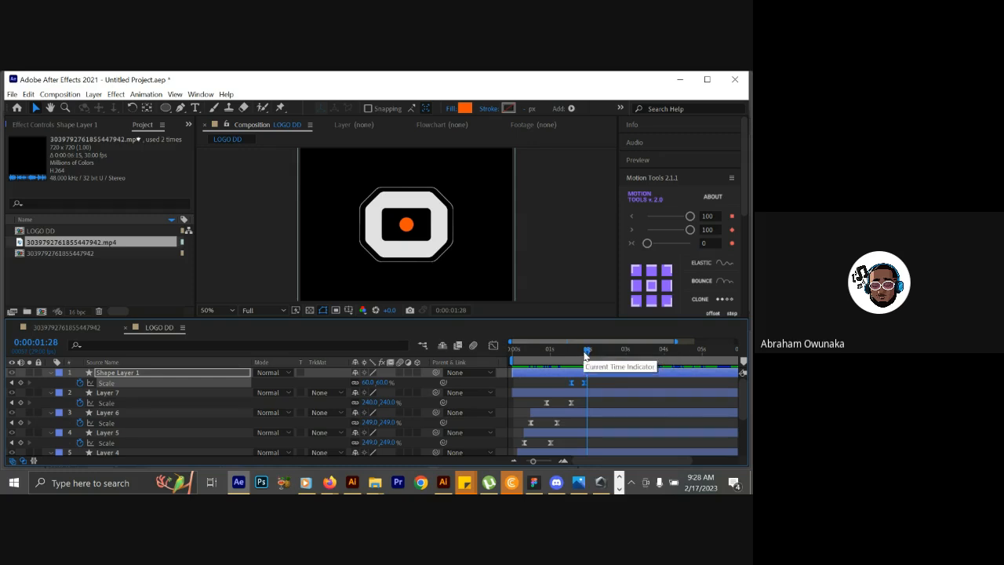
{"action": "left_click_drag", "start_coordinate": [585, 353], "coordinate": [586, 349]}
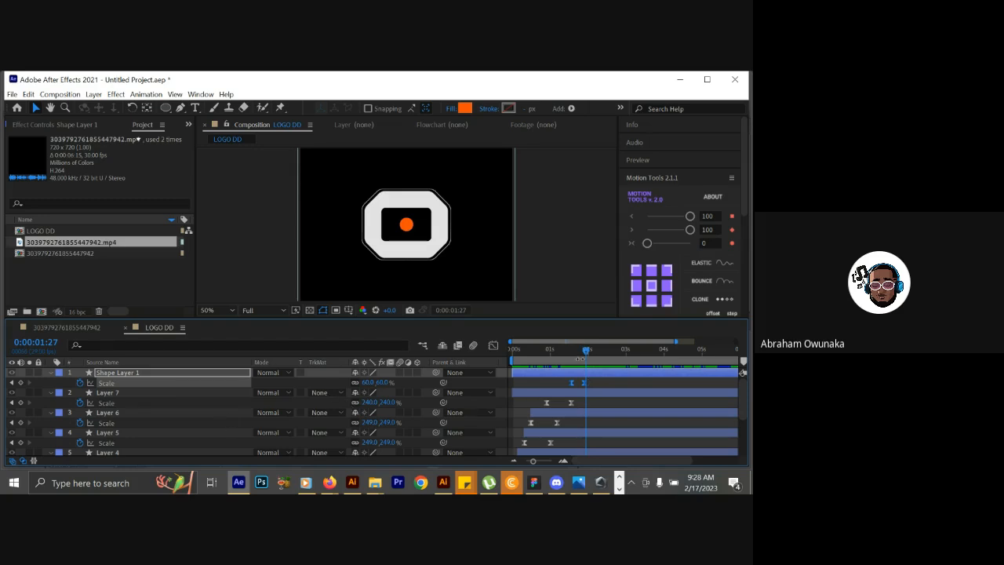
{"action": "left_click_drag", "start_coordinate": [586, 355], "coordinate": [583, 353]}
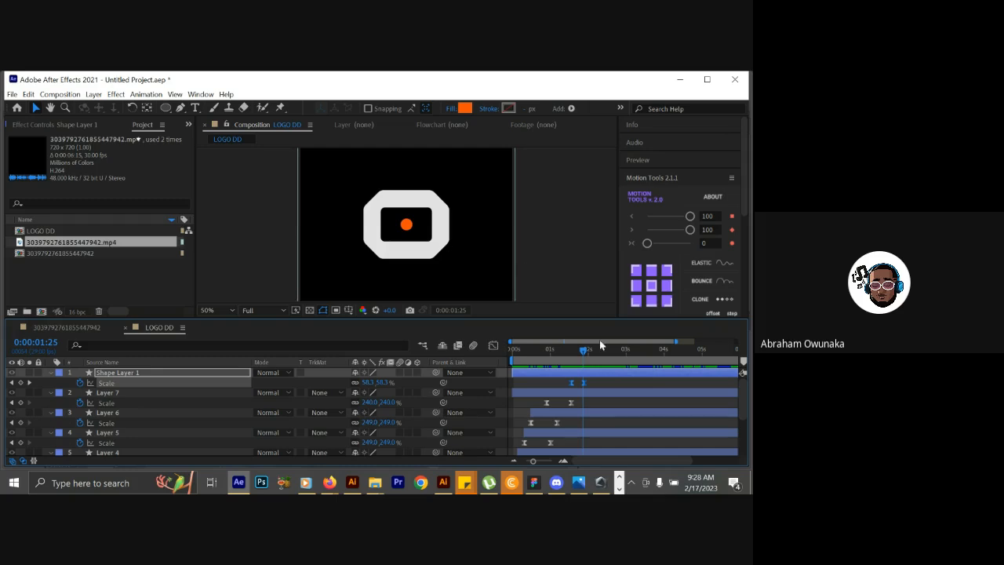
Check the stacked shape layers and delete the hidden, unanimated Layer 2.
{"action": "left_click", "coordinate": [186, 395]}
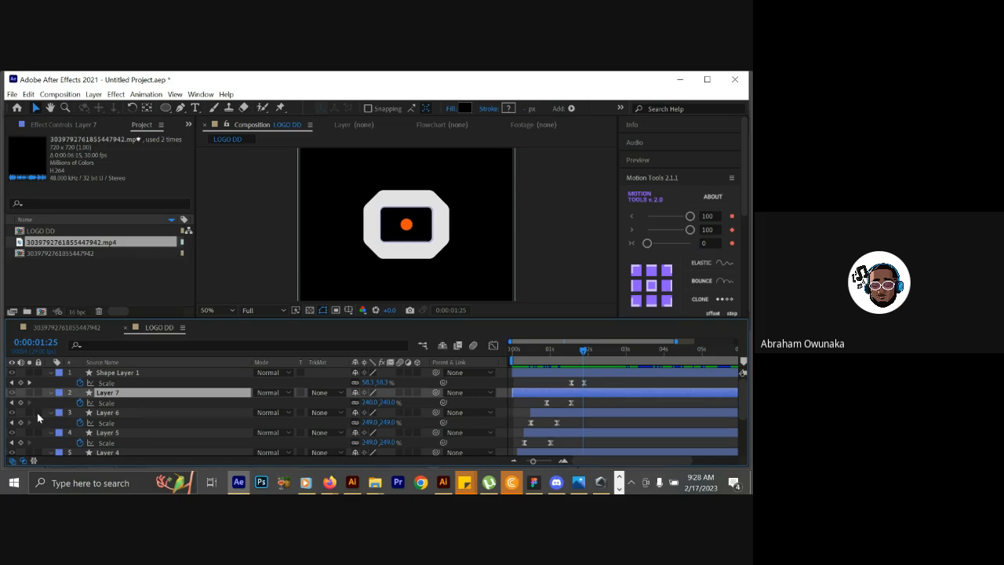
{"action": "scroll", "coordinate": [37, 412], "scroll_direction": "down", "scroll_amount": 3}
{"action": "left_click", "coordinate": [141, 386]}
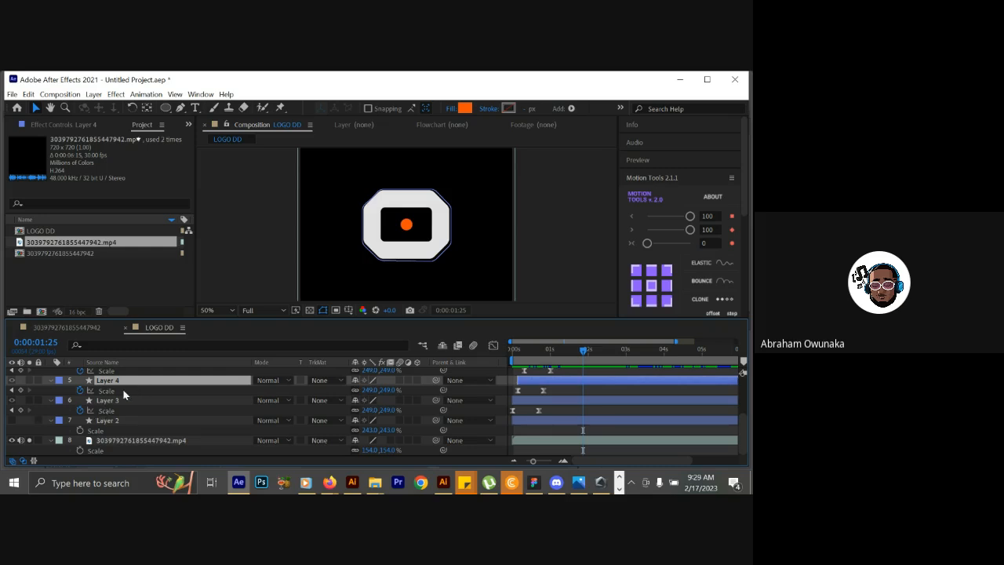
{"action": "scroll", "coordinate": [122, 388], "scroll_direction": "up", "scroll_amount": 3}
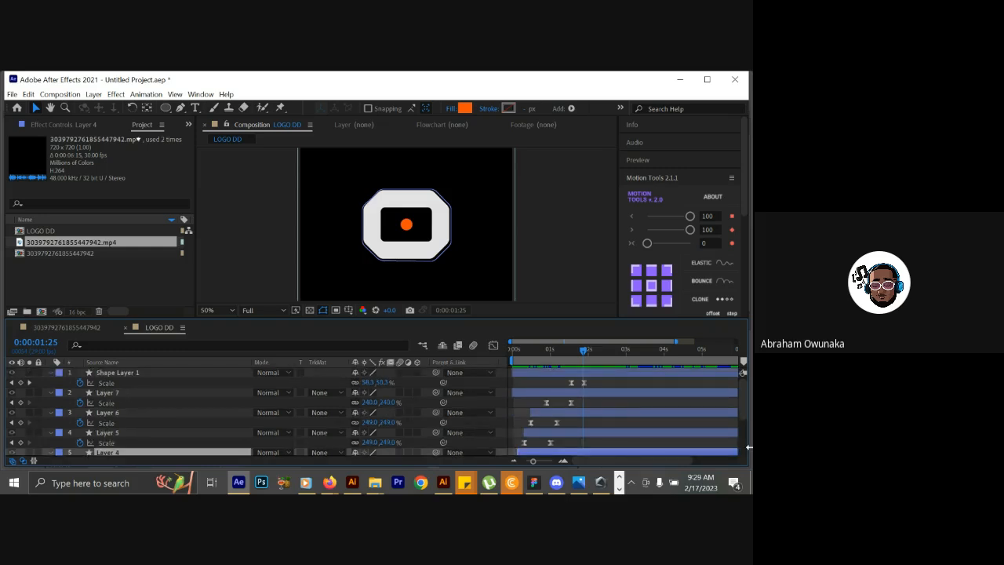
{"action": "left_click_drag", "start_coordinate": [744, 413], "coordinate": [742, 448]}
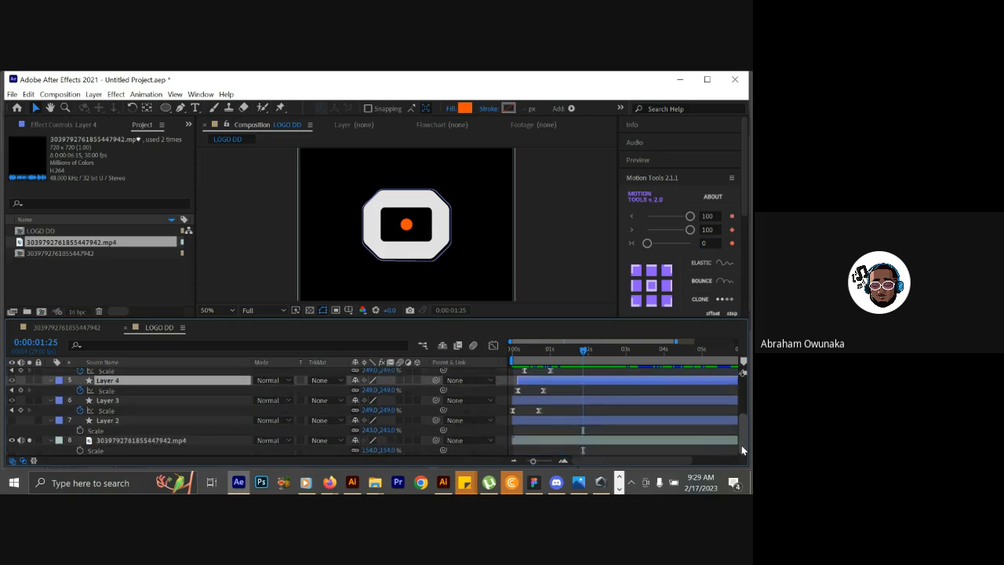
{"action": "left_click", "coordinate": [140, 402]}
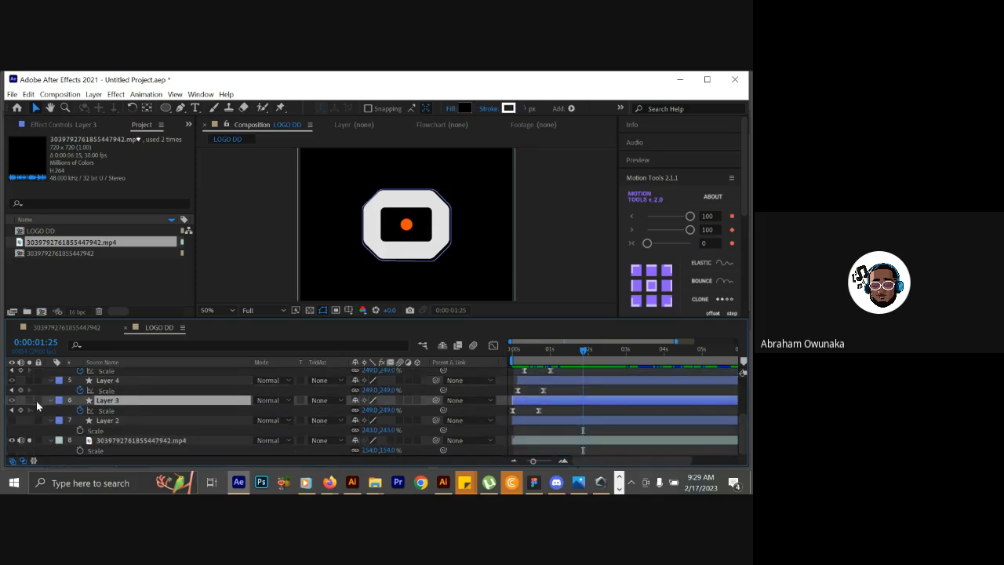
{"action": "left_click", "coordinate": [113, 420]}
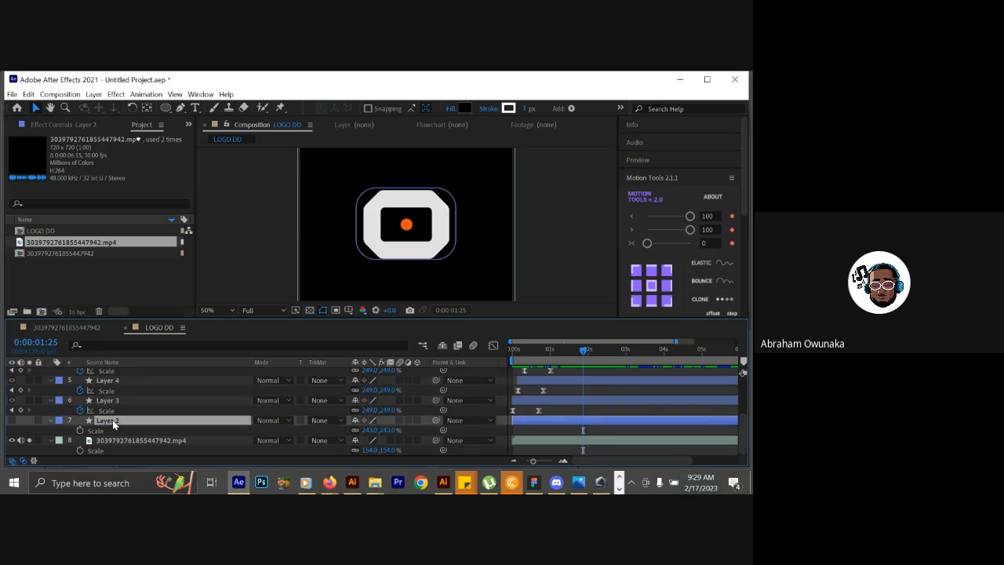
{"action": "key", "text": "Delete"}
Rename Layer 3, the lowest shape layer above the reference video, as Black1.
{"action": "left_click", "coordinate": [112, 419]}
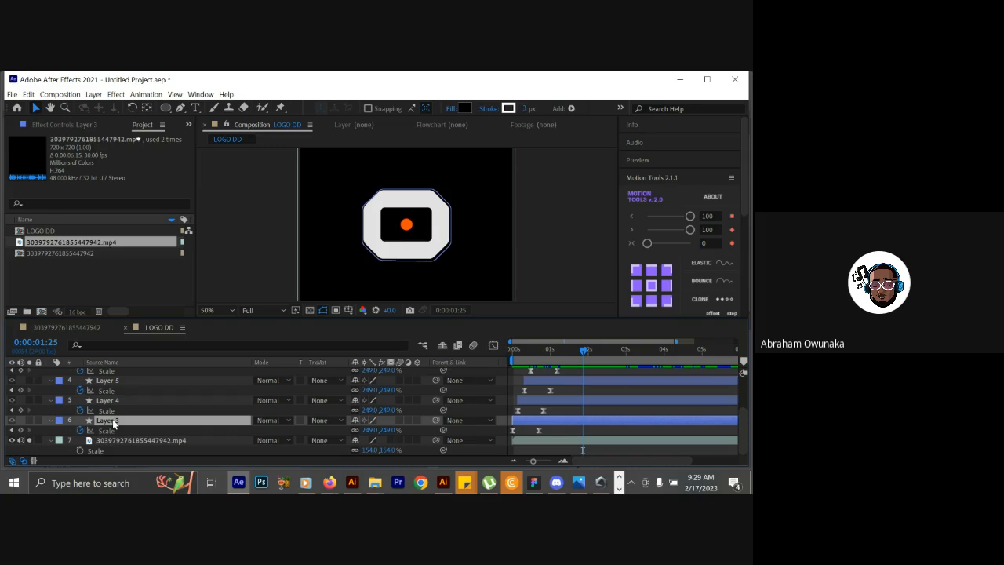
{"action": "key", "text": "Return"}
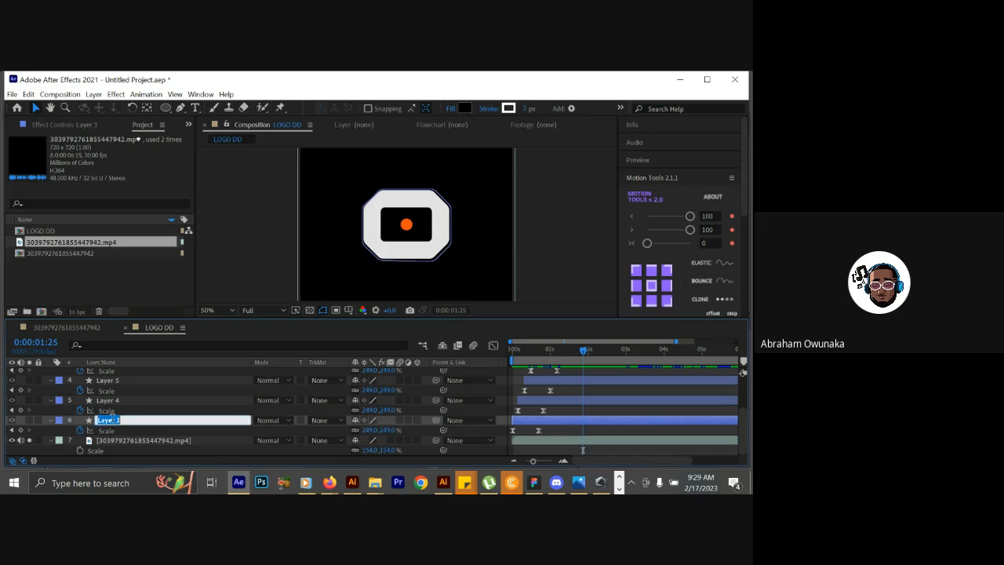
{"action": "type", "text": "Black1"}
{"action": "key", "text": "Return"}
Check Layer 4's colour at 0:00:00:13 and rename the layer as orange.
{"action": "left_click", "coordinate": [126, 398]}
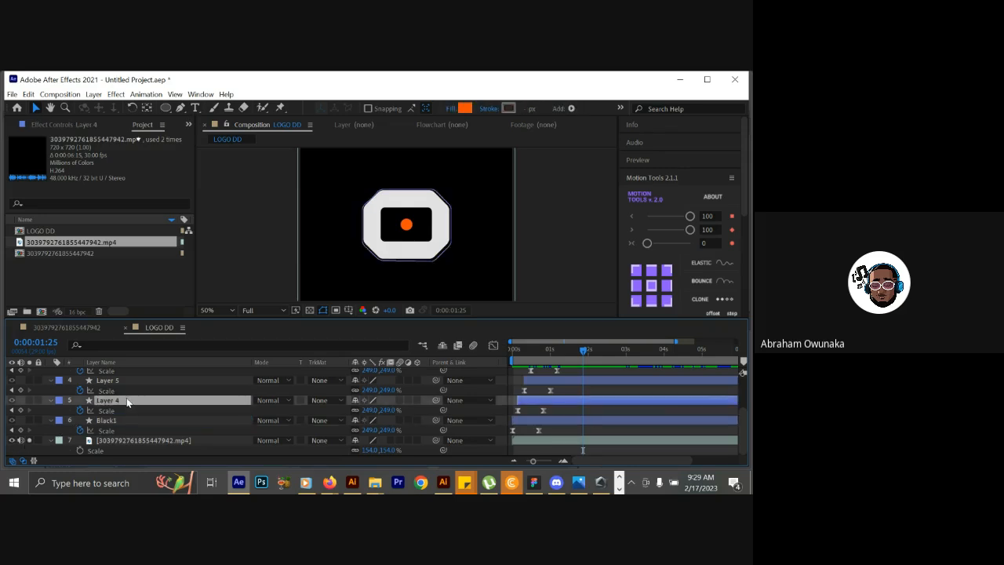
{"action": "left_click_drag", "start_coordinate": [531, 342], "coordinate": [530, 345]}
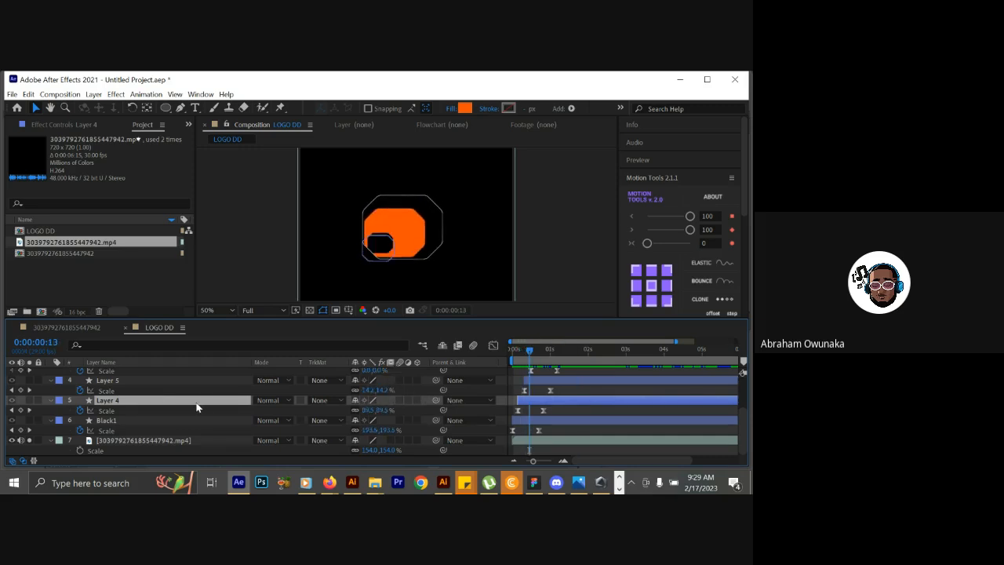
{"action": "key", "text": "Return"}
{"action": "type", "text": "ora"}
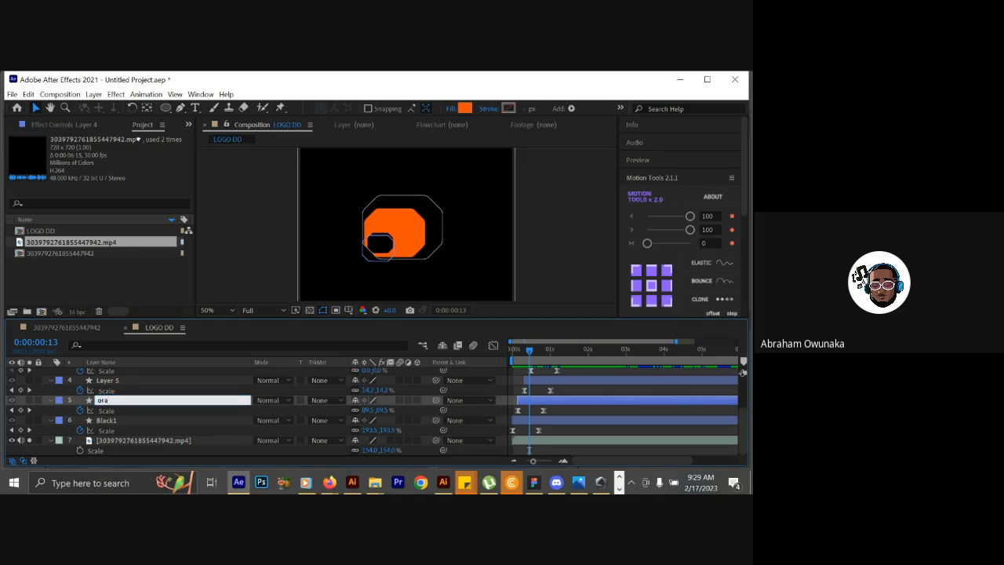
{"action": "type", "text": "nge"}
Rename Layer 5, directly above the orange layer, as Black2.
{"action": "left_click", "coordinate": [167, 383]}
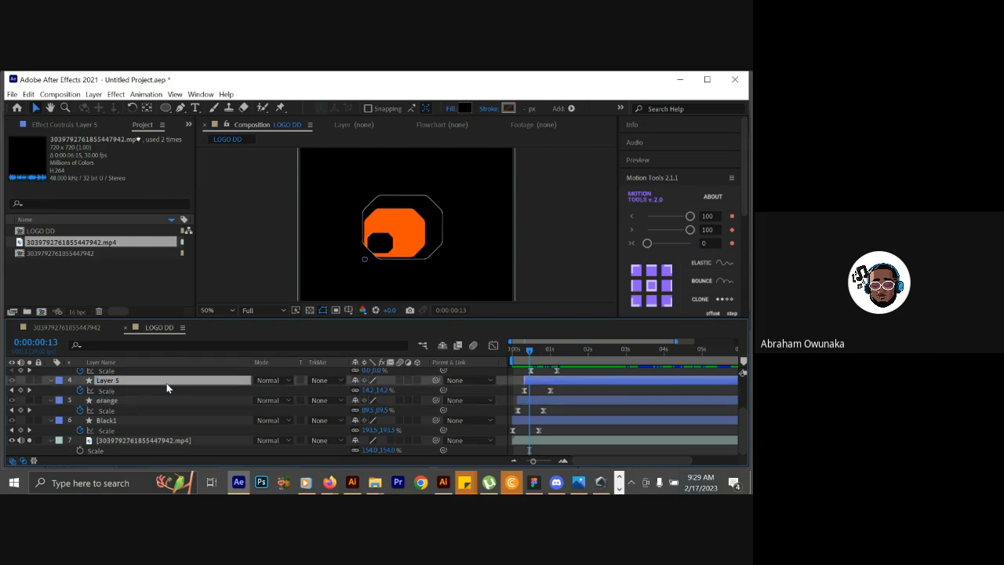
{"action": "key", "text": "Return"}
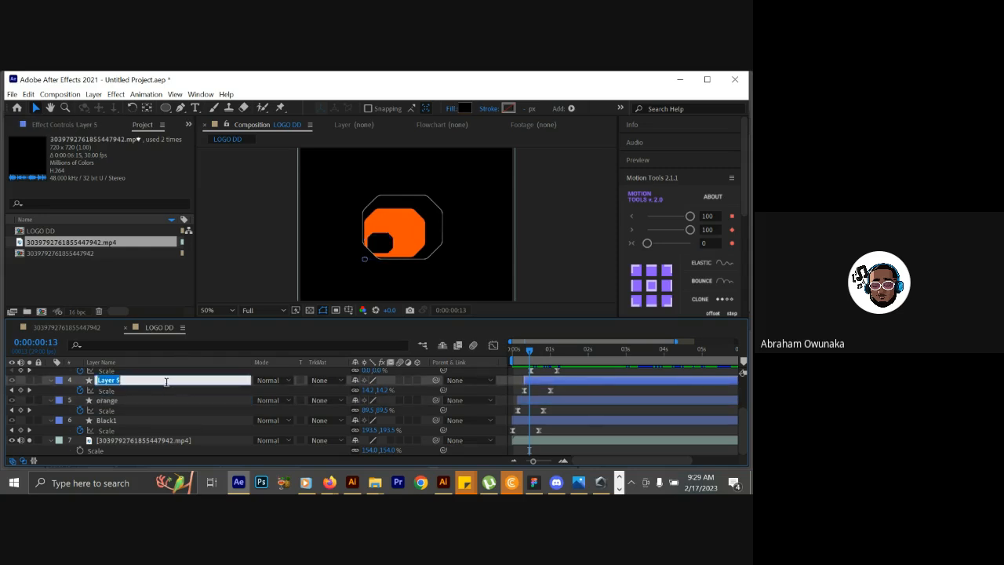
{"action": "type", "text": "Black2"}
{"action": "key", "text": "Return"}
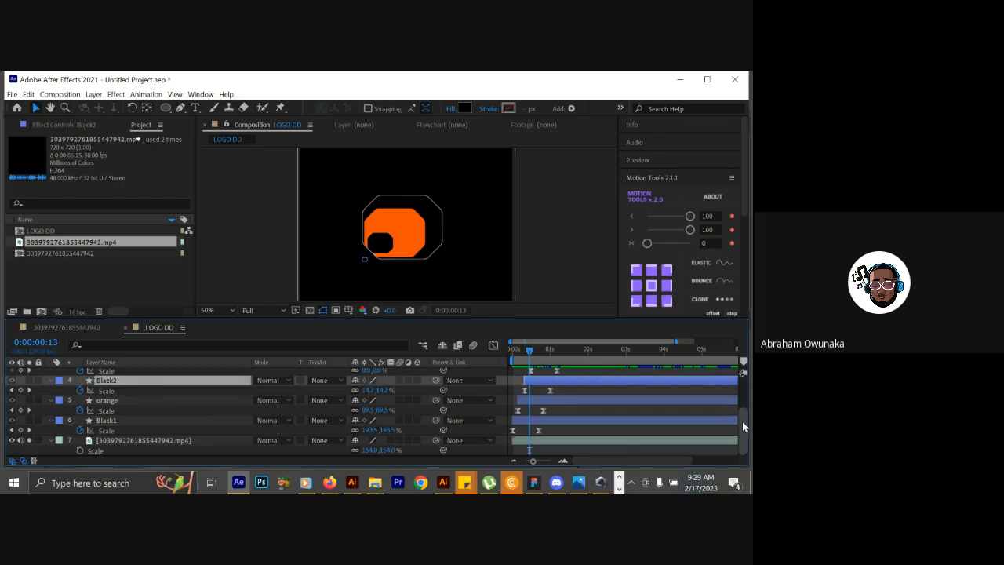
Check Layer 6's colour at 0:00:00:21 and rename the layer as White.
{"action": "scroll", "coordinate": [742, 421], "scroll_direction": "up", "scroll_amount": 1}
{"action": "scroll", "coordinate": [745, 417], "scroll_direction": "up", "scroll_amount": 1}
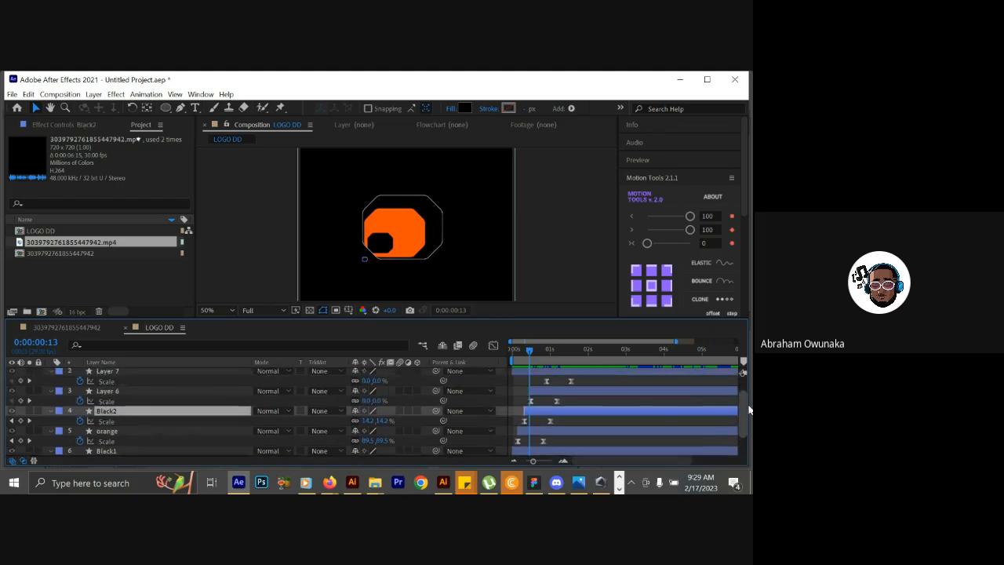
{"action": "left_click", "coordinate": [224, 391]}
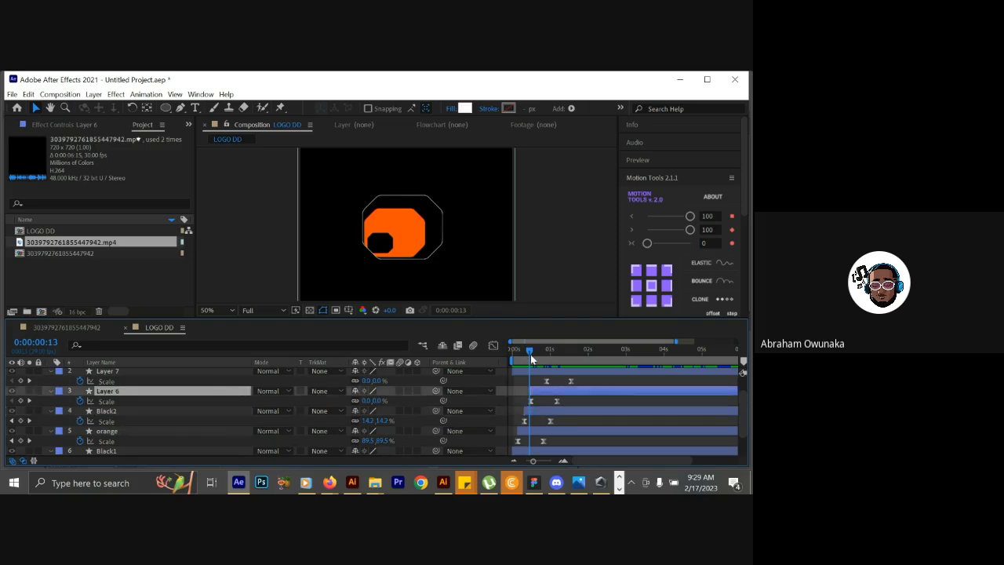
{"action": "left_click_drag", "start_coordinate": [532, 353], "coordinate": [542, 354]}
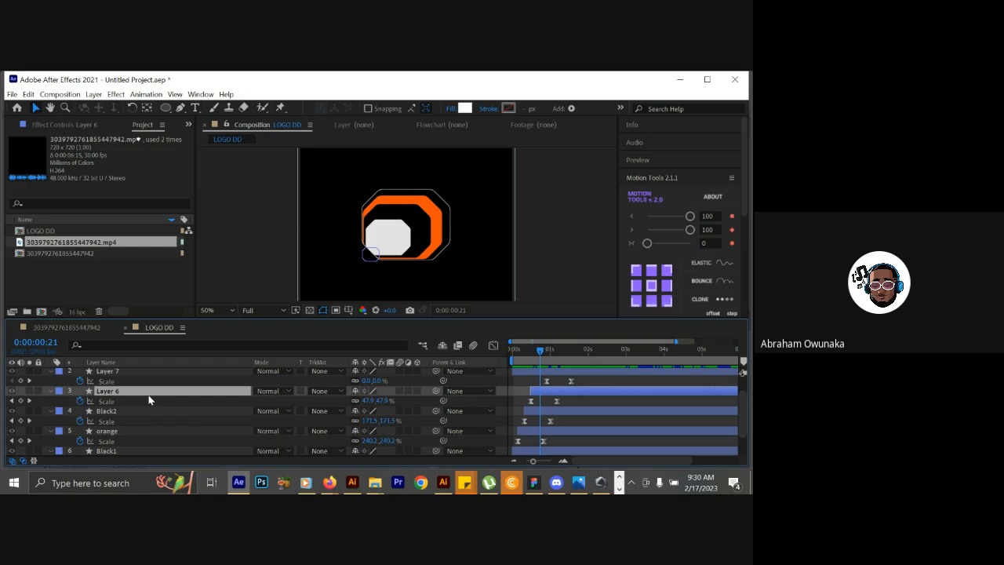
{"action": "key", "text": "Return"}
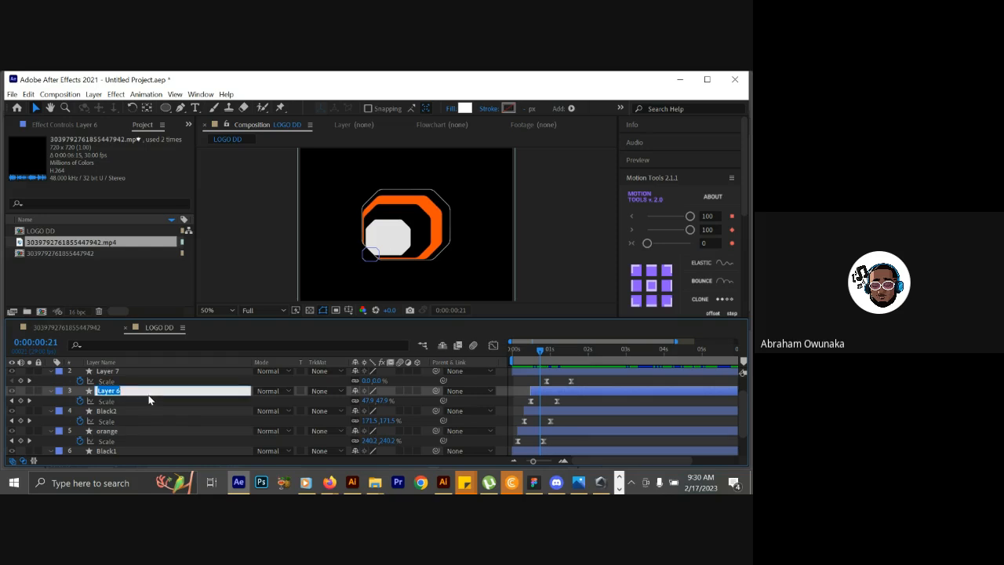
{"action": "type", "text": "White"}
{"action": "left_click", "coordinate": [137, 410]}
Change the White layer's label colour to Yellow.
{"action": "left_click", "coordinate": [142, 393]}
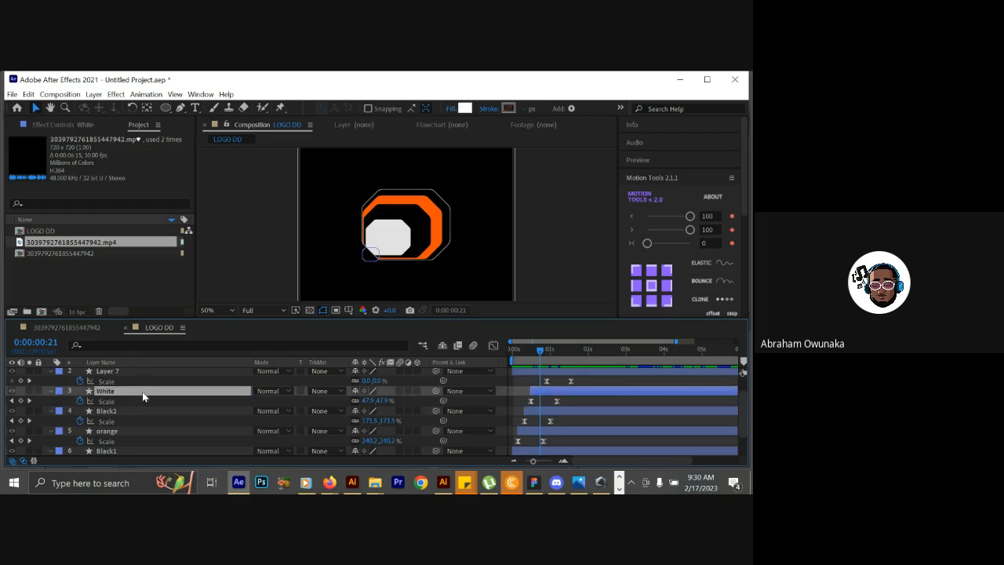
{"action": "left_click", "coordinate": [57, 391]}
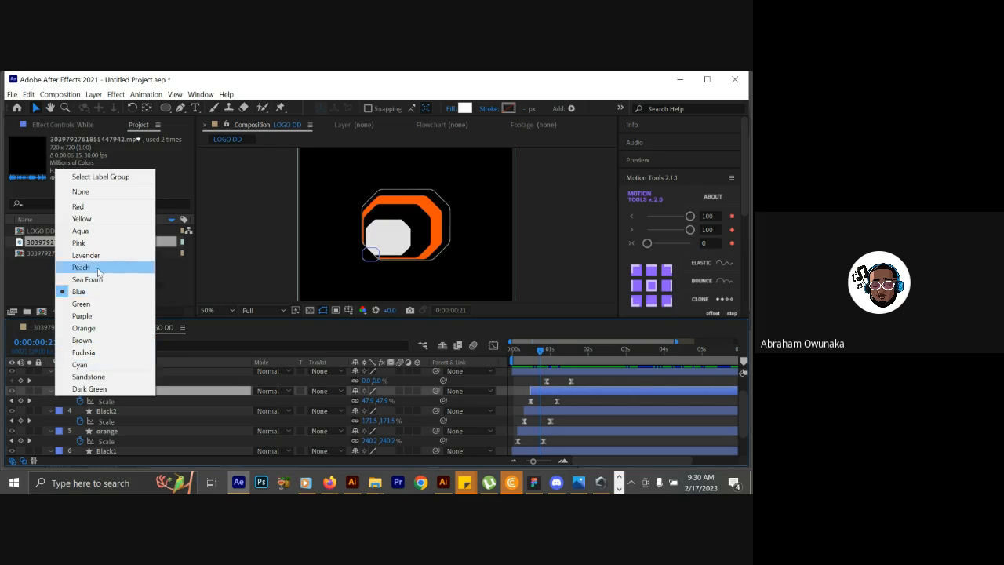
{"action": "left_click", "coordinate": [82, 218]}
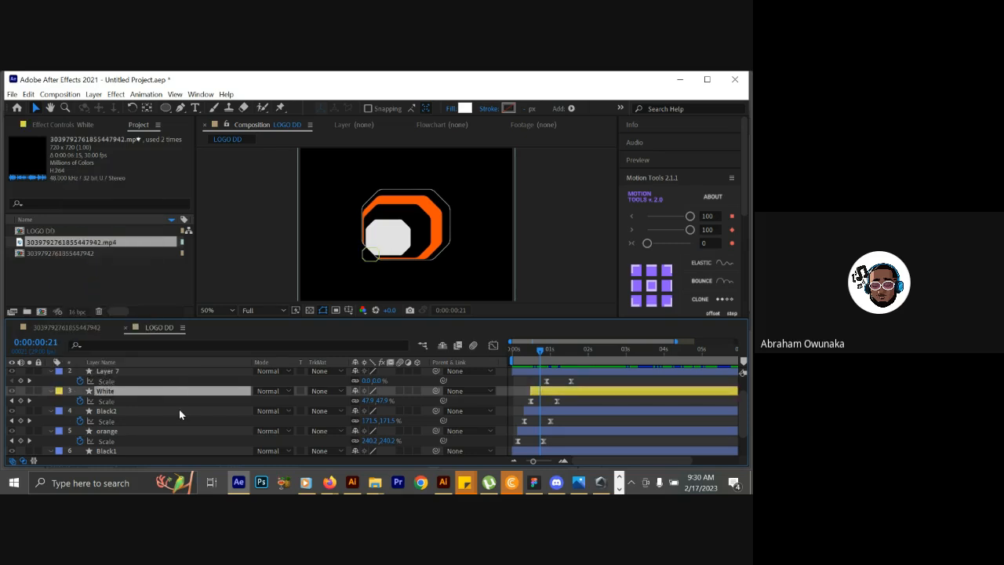
Split the Black2, orange and Black1 layers at 0:00:01:23 and delete the portions after that time.
{"action": "left_click_drag", "start_coordinate": [538, 352], "coordinate": [581, 353]}
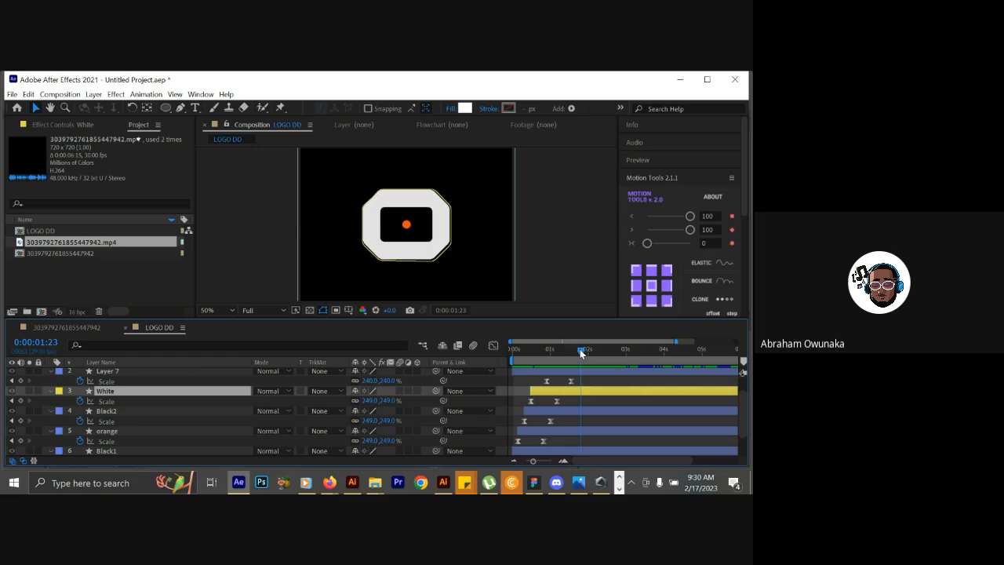
{"action": "left_click", "coordinate": [582, 413]}
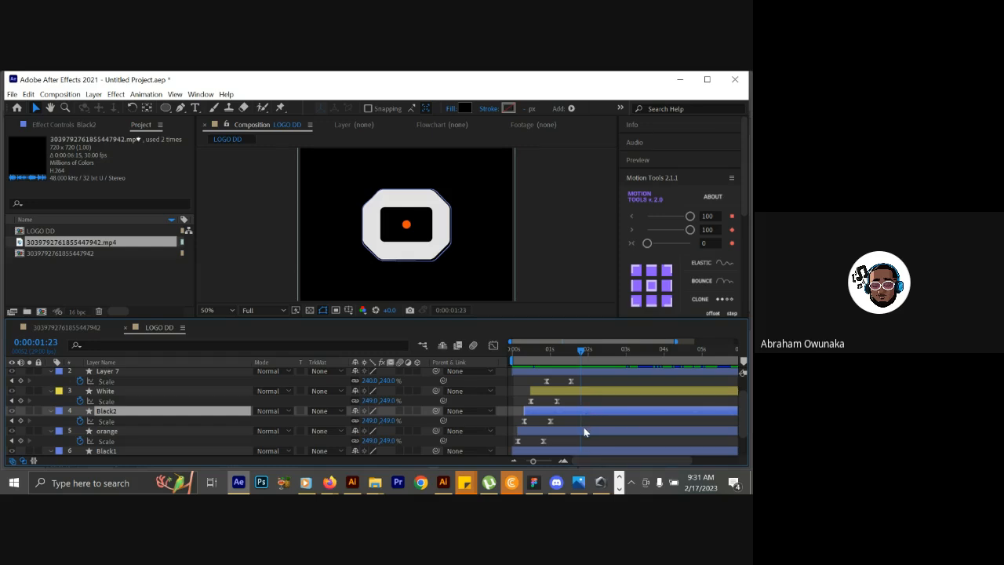
{"action": "left_click", "coordinate": [584, 431]}
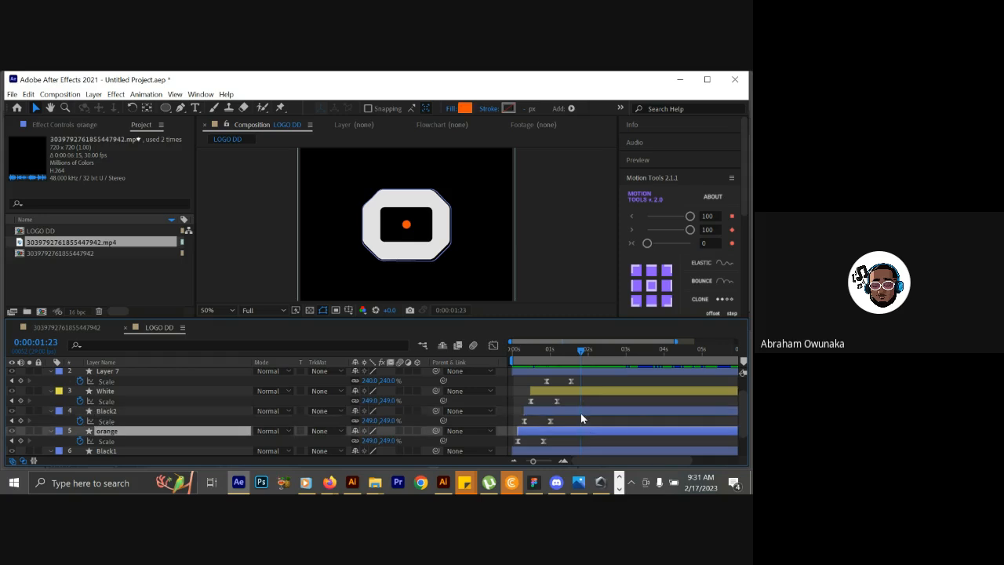
{"action": "left_click", "coordinate": [581, 419]}
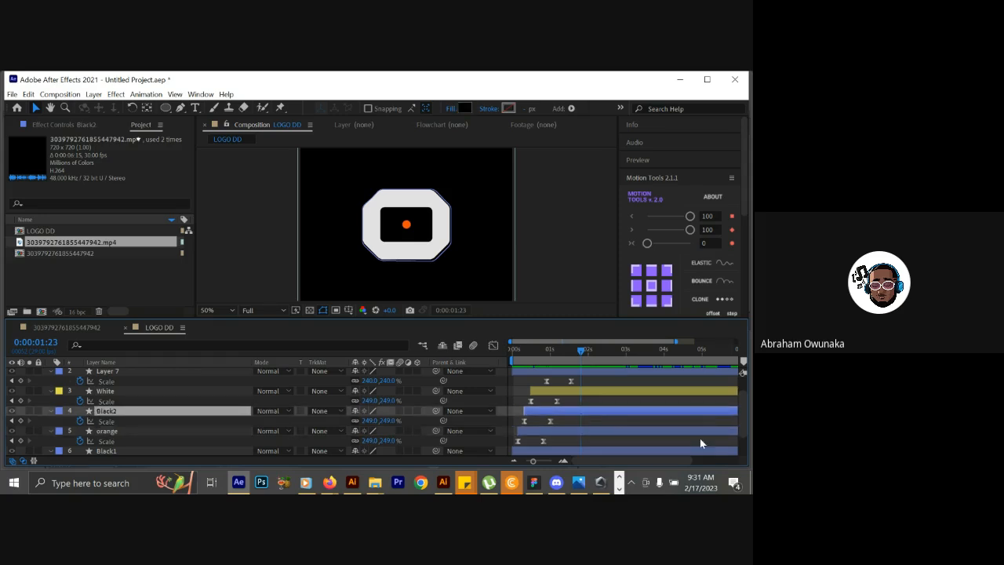
{"action": "scroll", "coordinate": [745, 410], "scroll_direction": "down", "scroll_amount": 2}
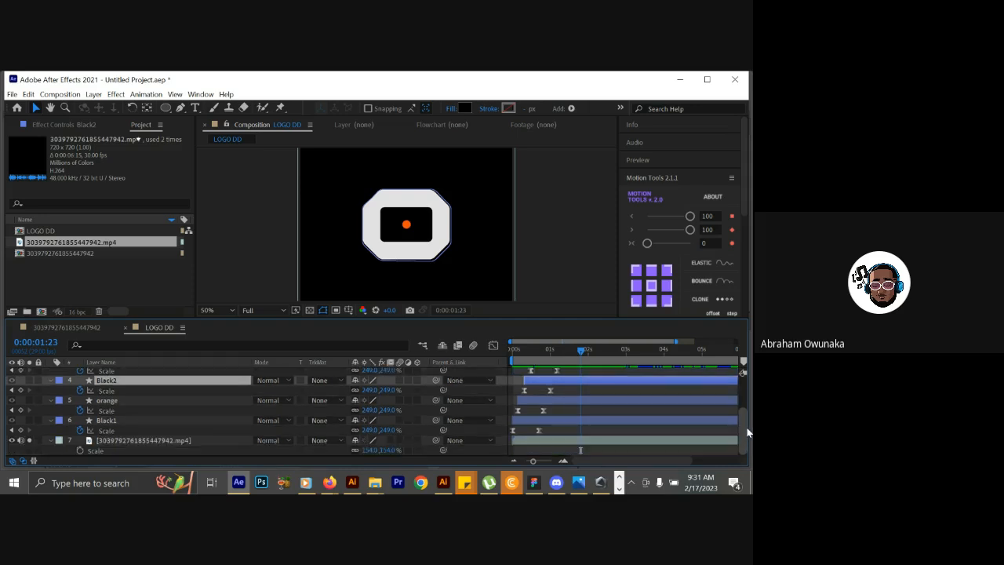
{"action": "left_click", "coordinate": [597, 422], "text": "shift"}
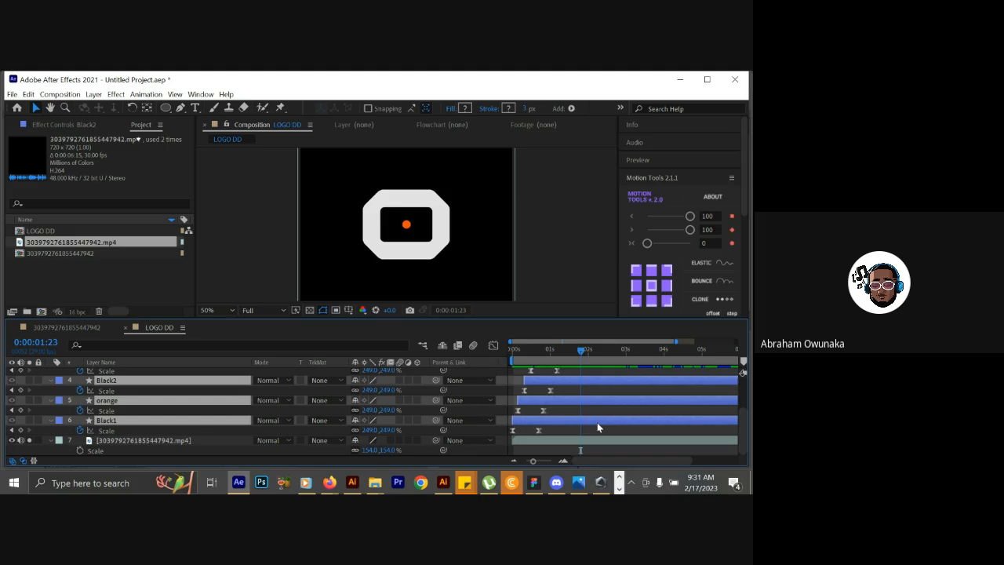
{"action": "key", "text": "ctrl+shift+d"}
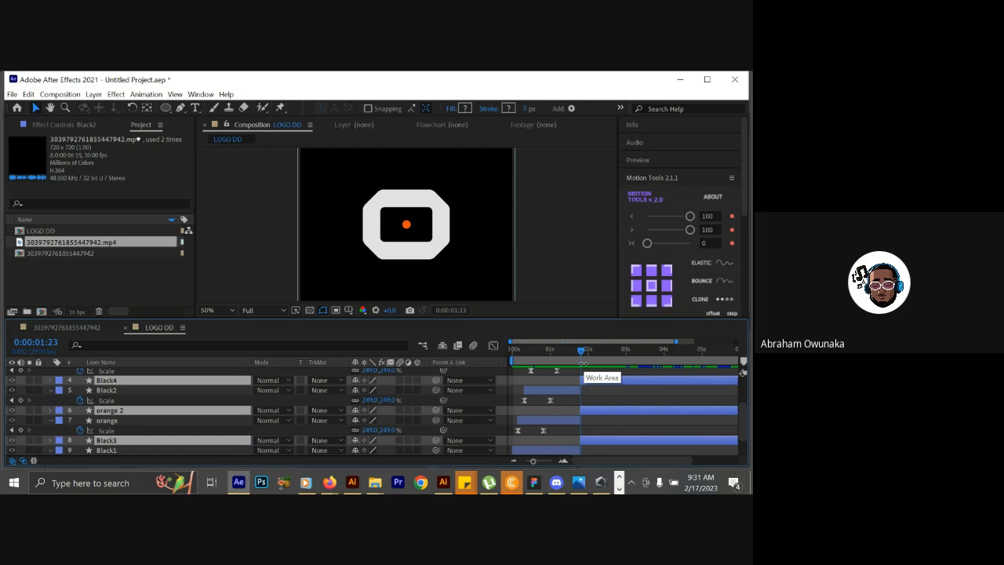
{"action": "key", "text": "Delete"}
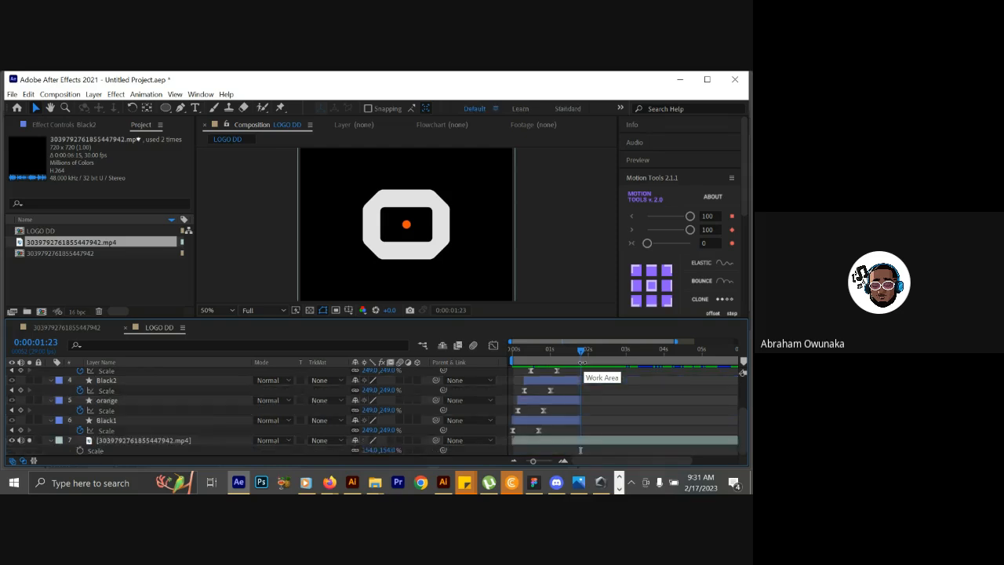
Duplicate the Black2 layer and trim the copy to start at 0:00:01:22 and end shortly after the 2-second mark.
{"action": "mouse_move", "coordinate": [580, 349]}
{"action": "left_mouse_down"}
{"action": "mouse_move", "coordinate": [567, 348]}
{"action": "mouse_move", "coordinate": [627, 348]}
{"action": "mouse_move", "coordinate": [580, 350]}
{"action": "mouse_move", "coordinate": [592, 350]}
{"action": "left_mouse_up"}
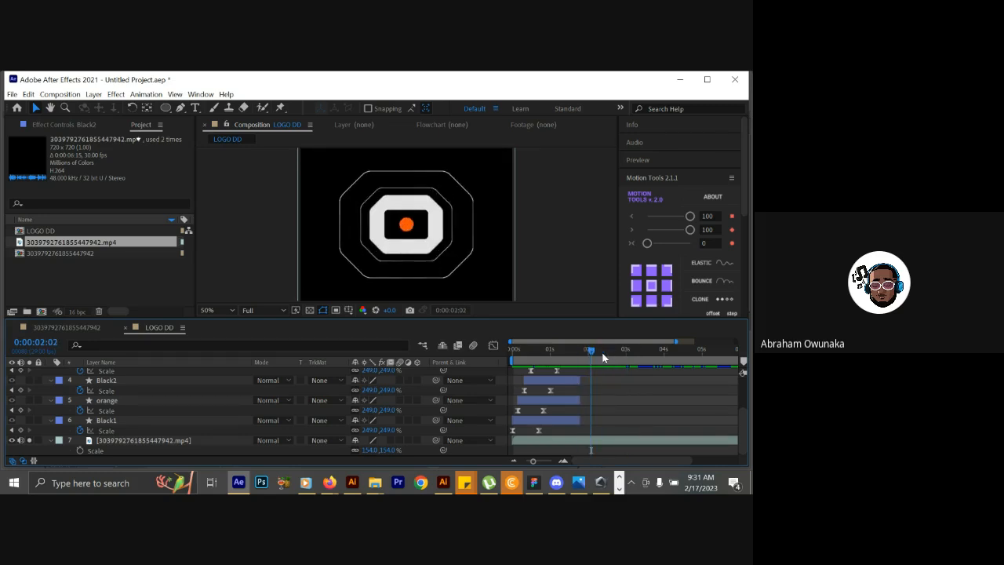
{"action": "left_click_drag", "start_coordinate": [742, 425], "coordinate": [742, 400]}
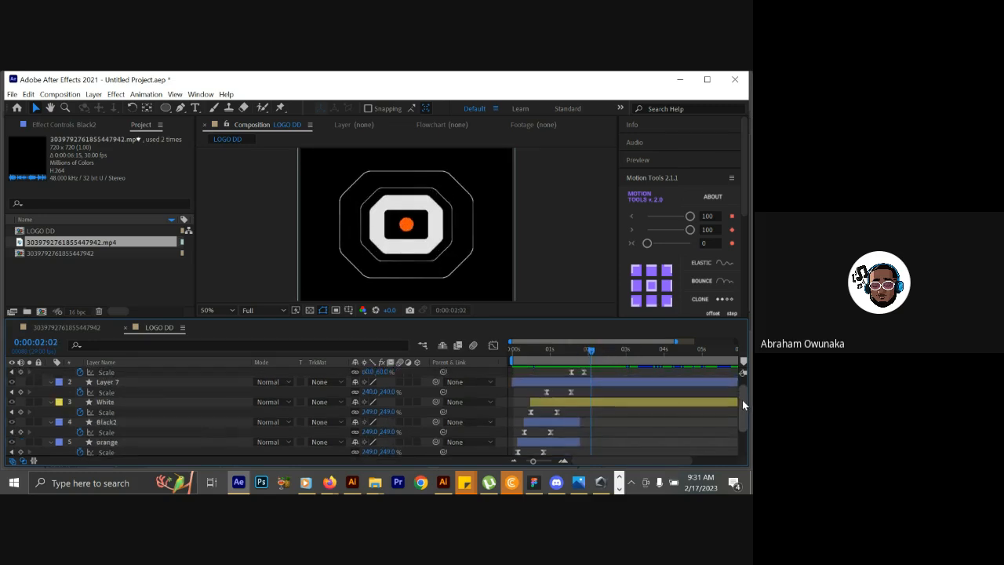
{"action": "left_click", "coordinate": [594, 406]}
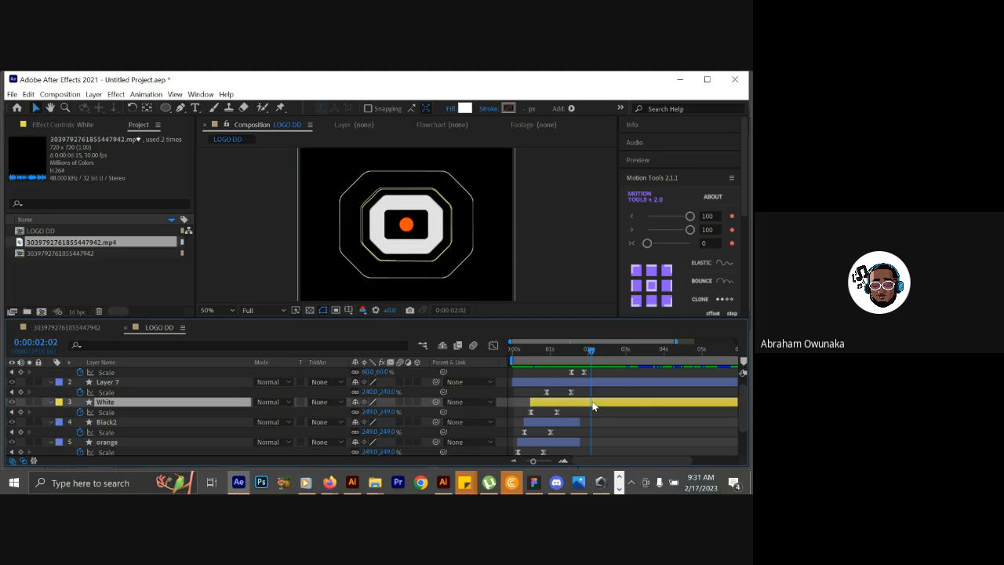
{"action": "left_click_drag", "start_coordinate": [569, 354], "coordinate": [580, 358]}
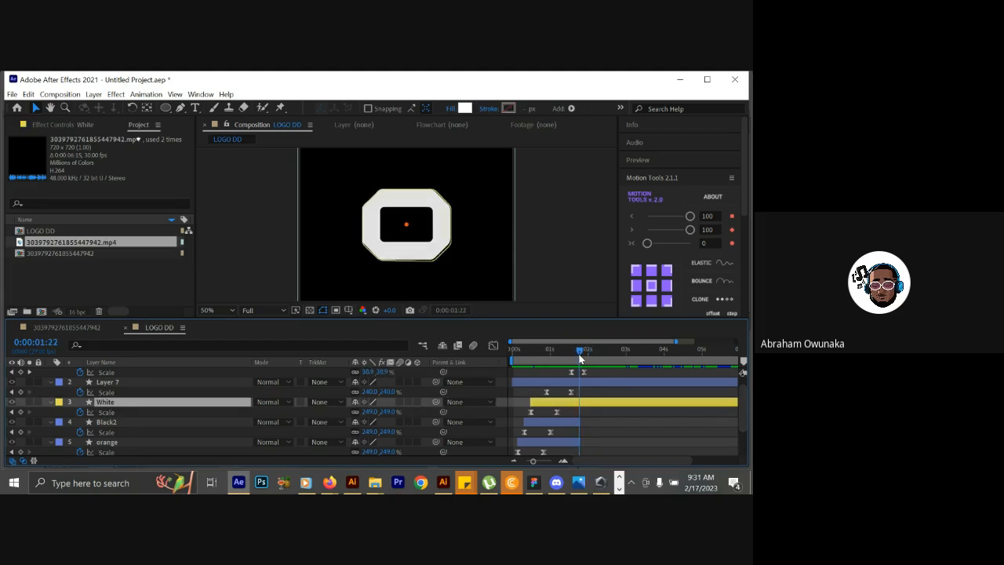
{"action": "left_click", "coordinate": [577, 423]}
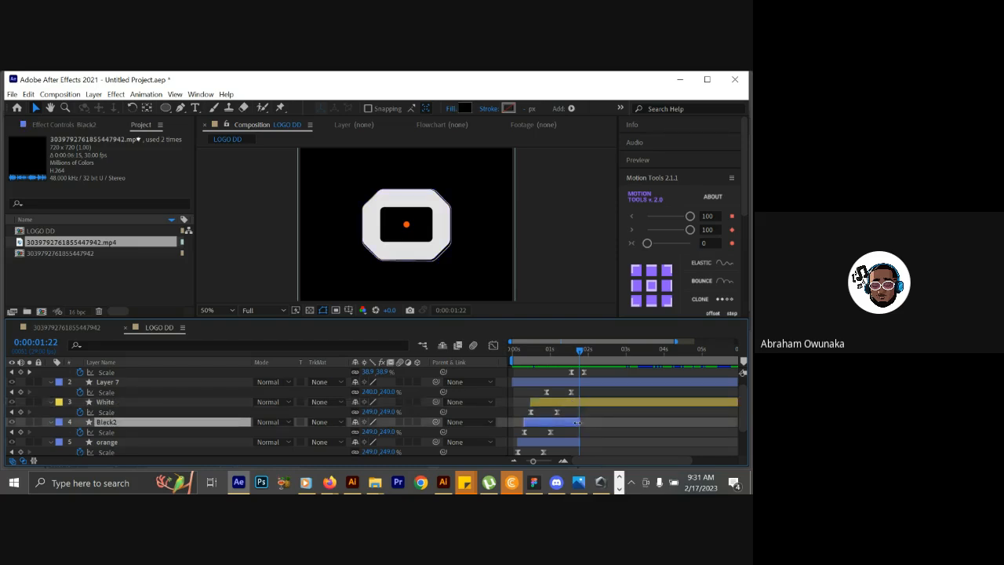
{"action": "key", "text": "ctrl+d"}
{"action": "left_click_drag", "start_coordinate": [577, 422], "coordinate": [602, 427]}
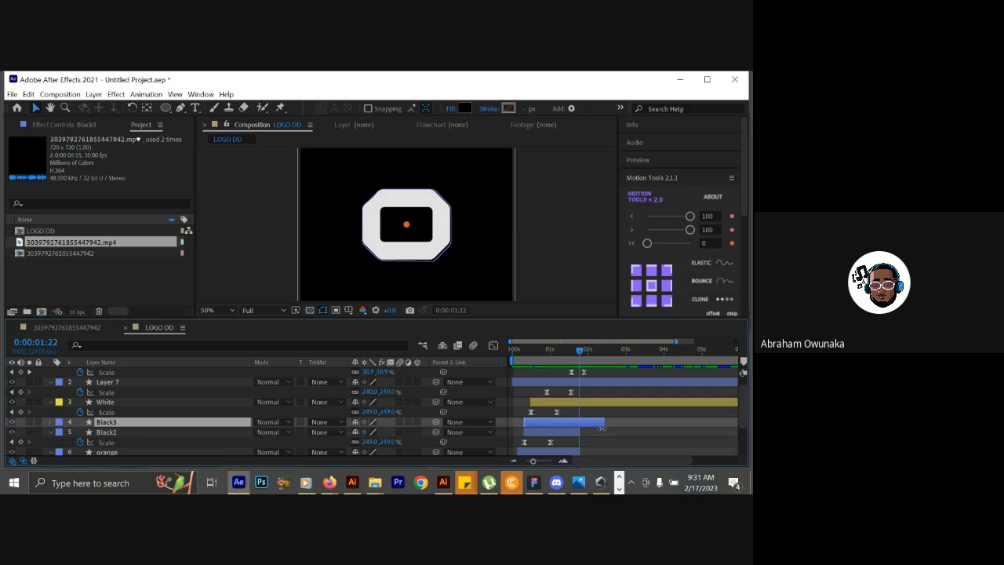
{"action": "left_click_drag", "start_coordinate": [521, 424], "coordinate": [574, 424]}
Reveal the Scale property of the Black3 layer and remove its keyframes.
{"action": "left_click", "coordinate": [589, 352]}
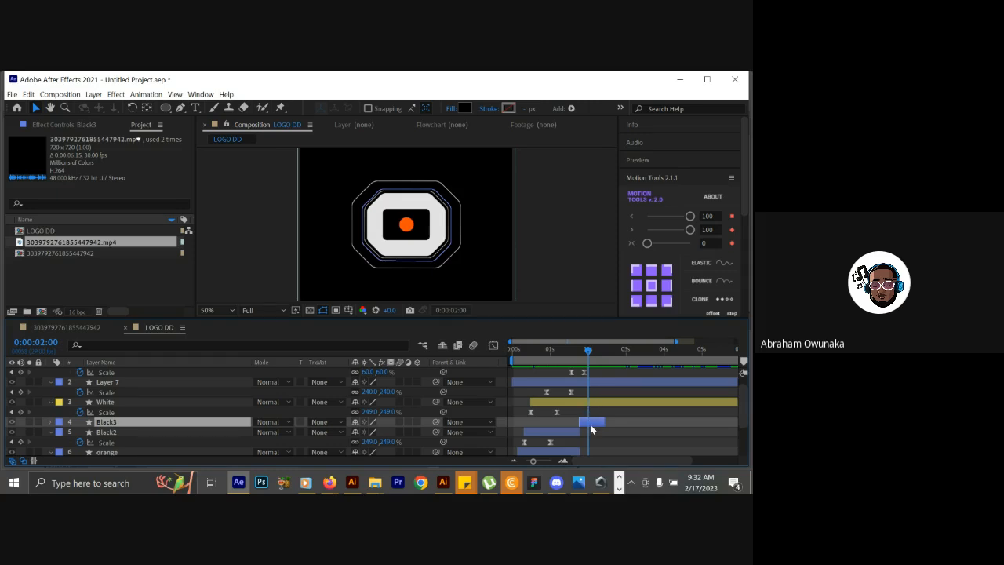
{"action": "key", "text": "s"}
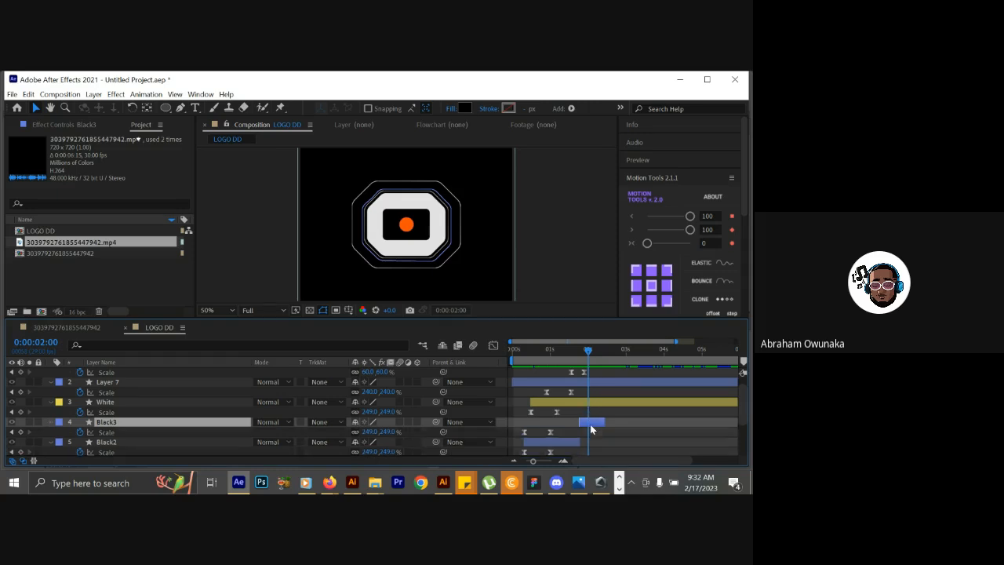
{"action": "left_click", "coordinate": [86, 432]}
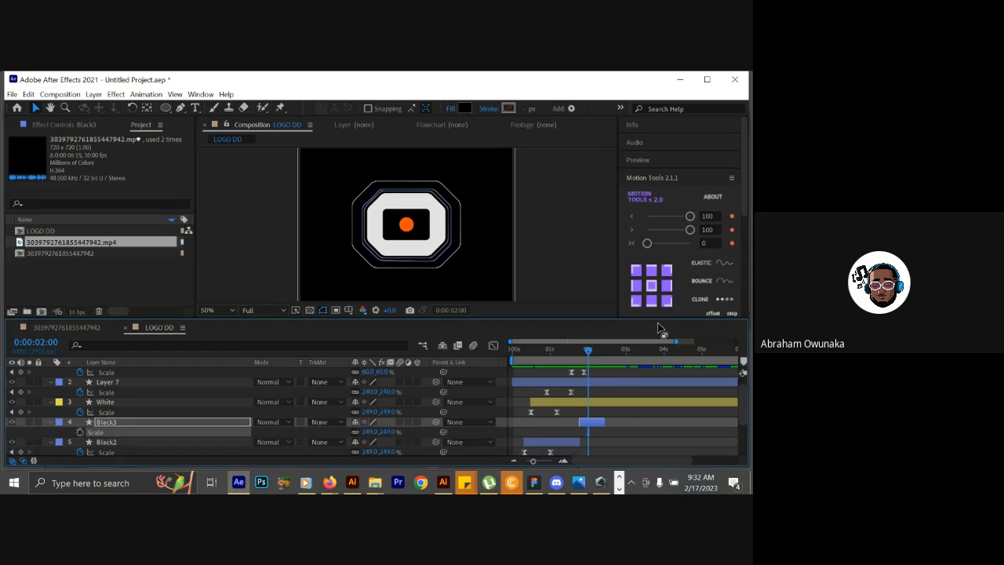
{"action": "left_click", "coordinate": [656, 289]}
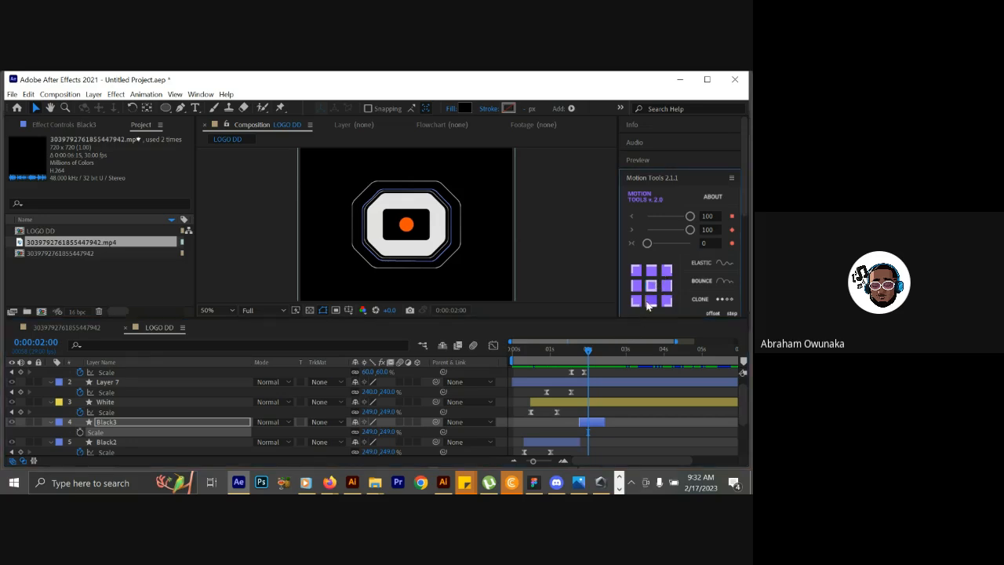
Set the Black3 layer's stroke colour to the near-white FFFDFD.
{"action": "left_click", "coordinate": [153, 427]}
{"action": "left_click", "coordinate": [579, 355]}
{"action": "left_click_drag", "start_coordinate": [580, 354], "coordinate": [589, 354]}
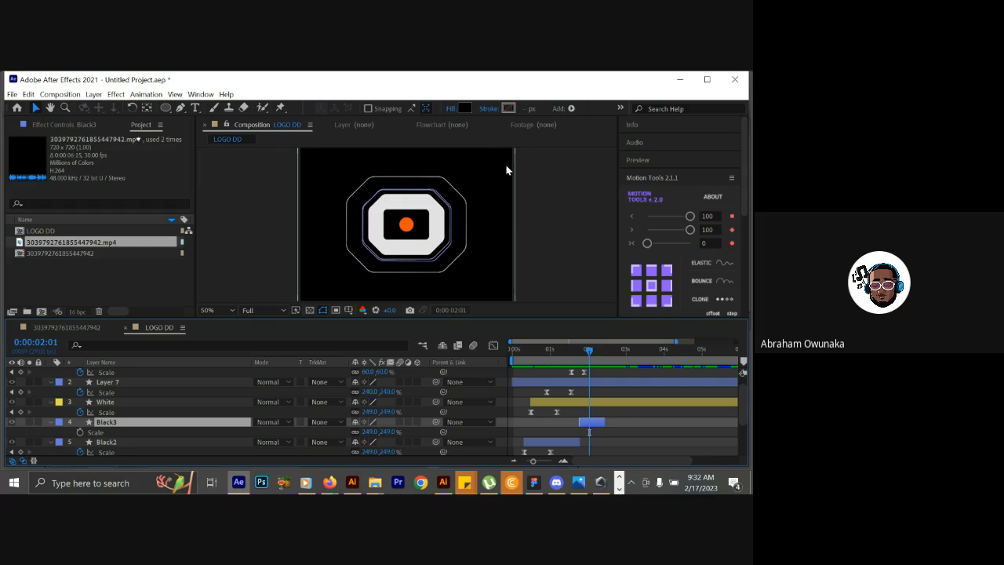
{"action": "left_click", "coordinate": [508, 109]}
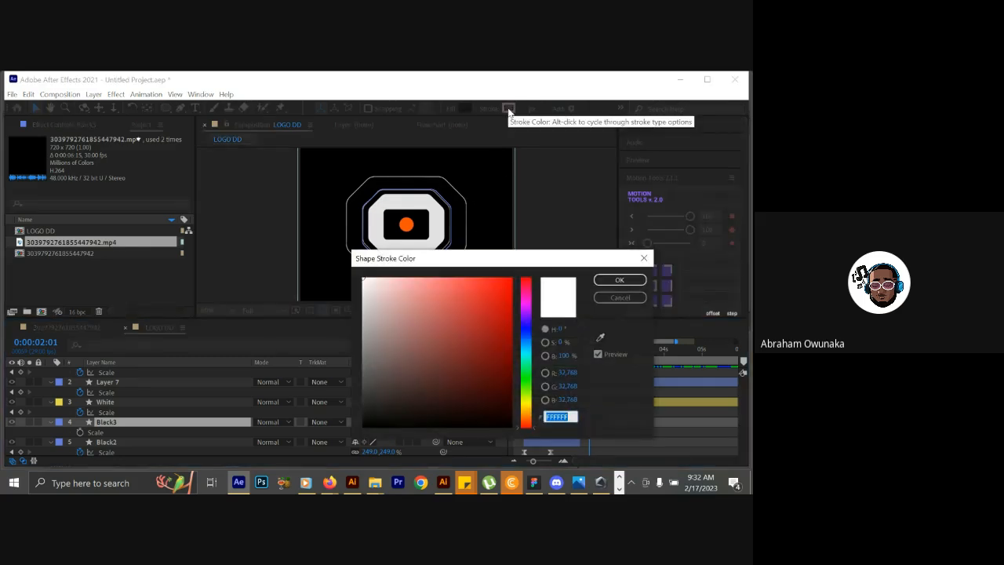
{"action": "left_click", "coordinate": [366, 280]}
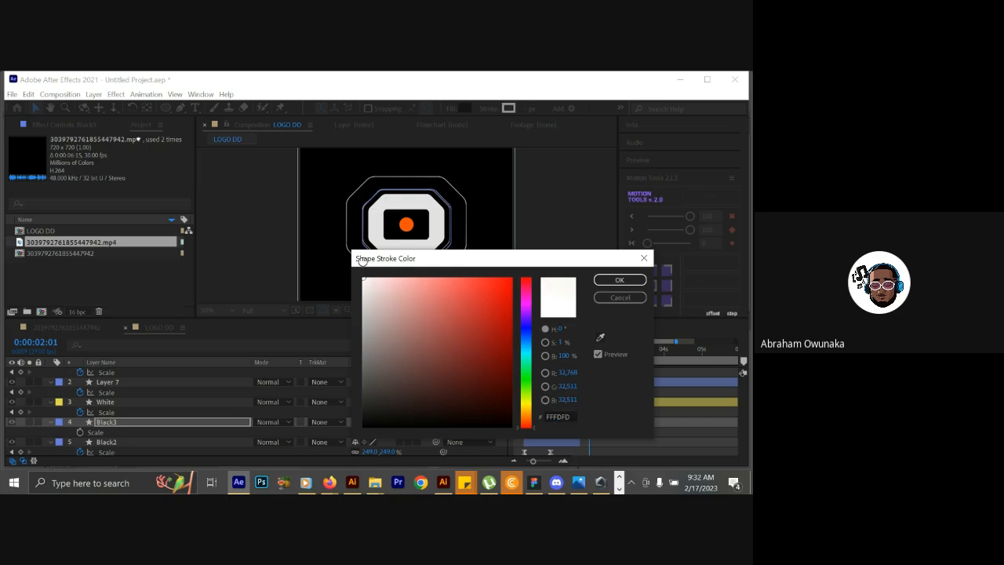
{"action": "left_click", "coordinate": [624, 283]}
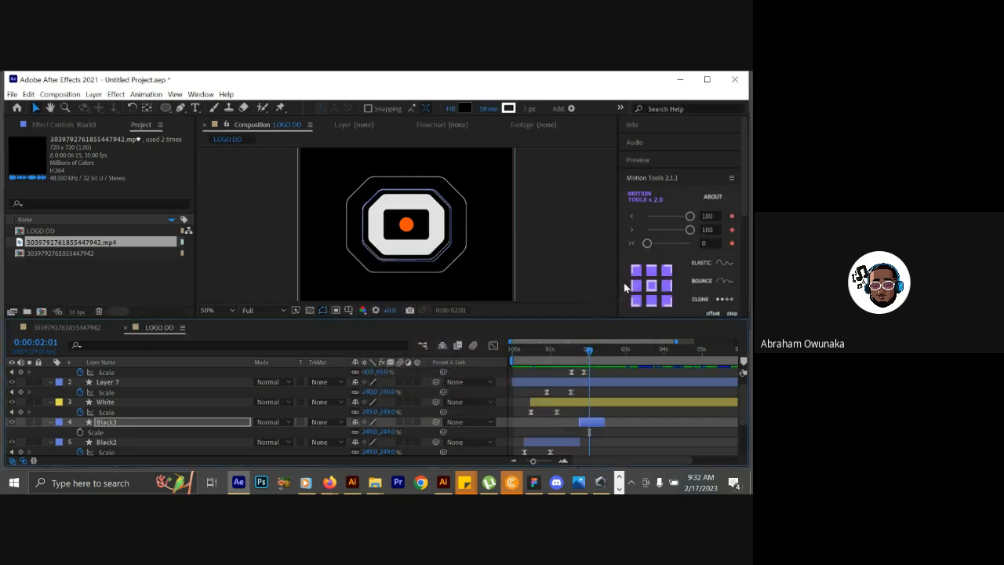
Set the Black3 layer's stroke width to 2 px and check the outline around 0:00:02:00.
{"action": "left_click", "coordinate": [206, 424]}
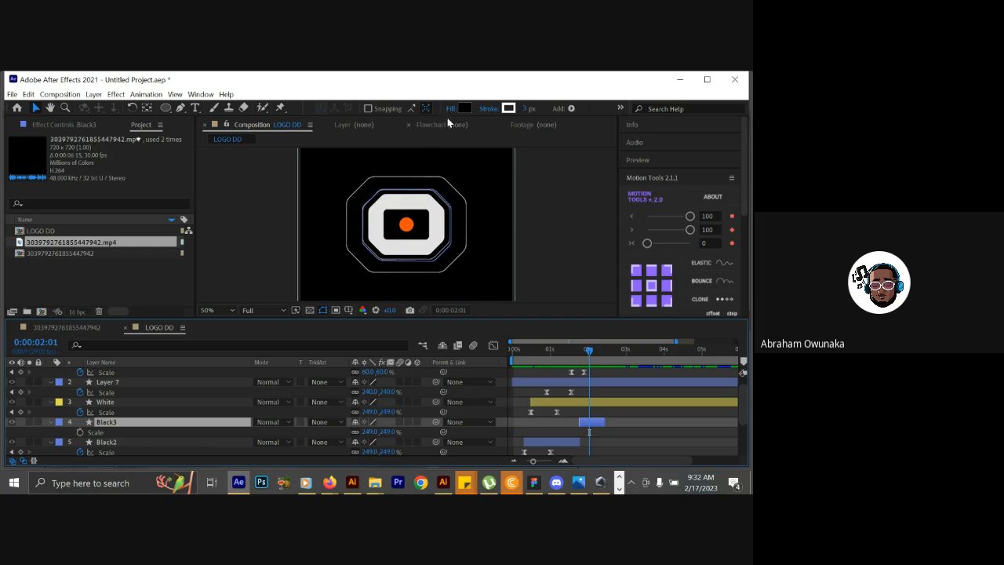
{"action": "left_click", "coordinate": [524, 107]}
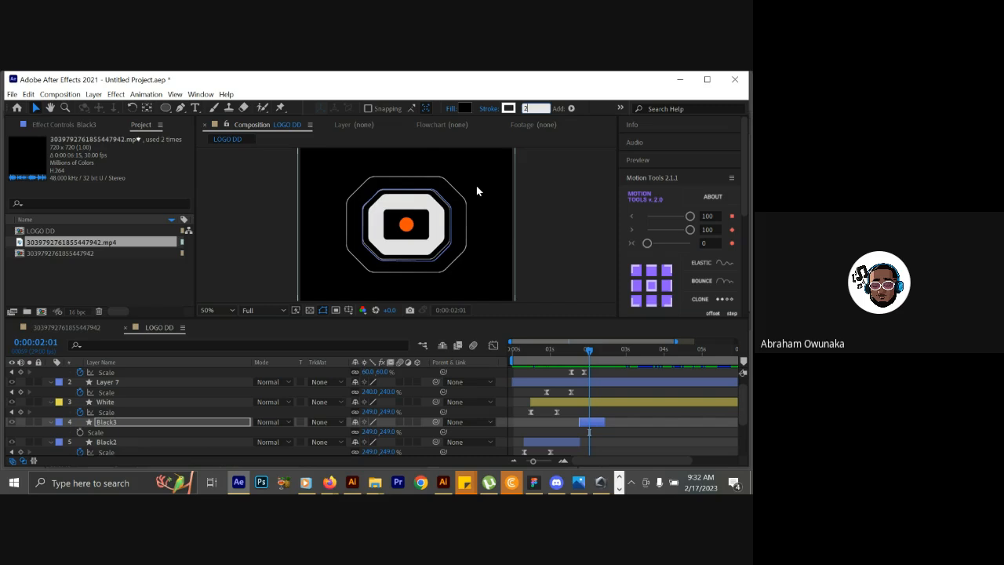
{"action": "left_click", "coordinate": [538, 166]}
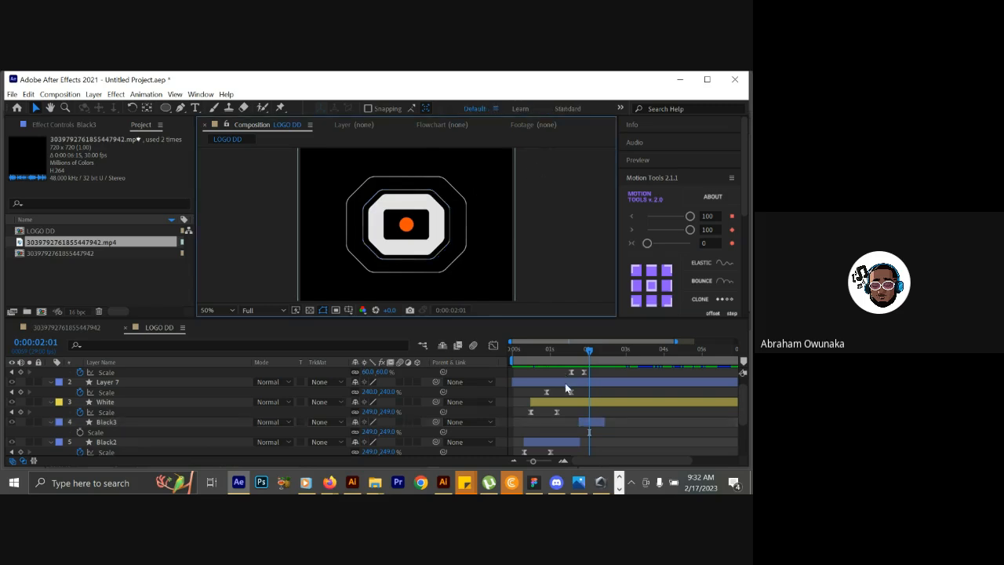
{"action": "left_click", "coordinate": [582, 357]}
{"action": "left_click_drag", "start_coordinate": [582, 357], "coordinate": [590, 357]}
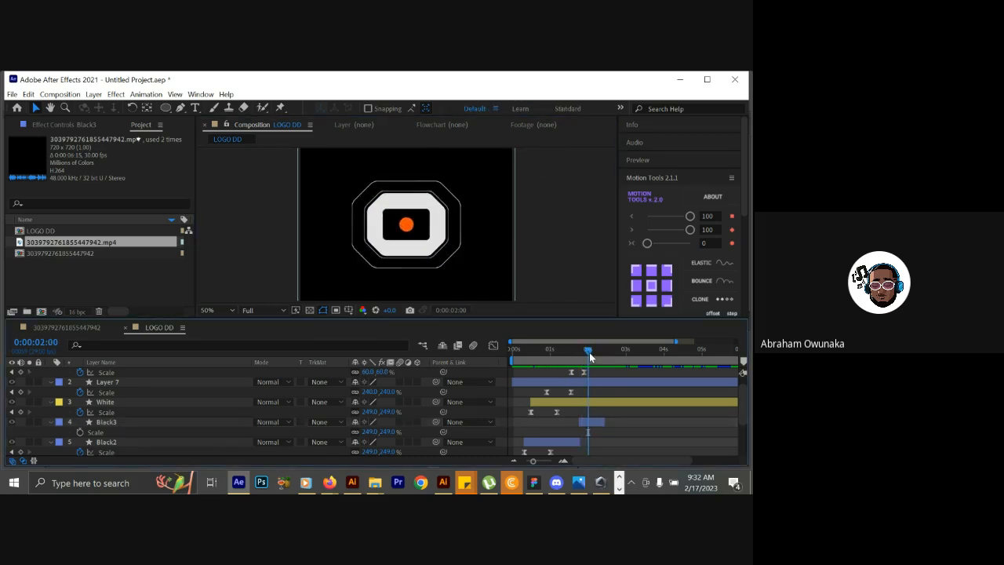
Add a starting Scale keyframe to the Black3 layer at 0:00:01:23.
{"action": "left_click", "coordinate": [208, 424]}
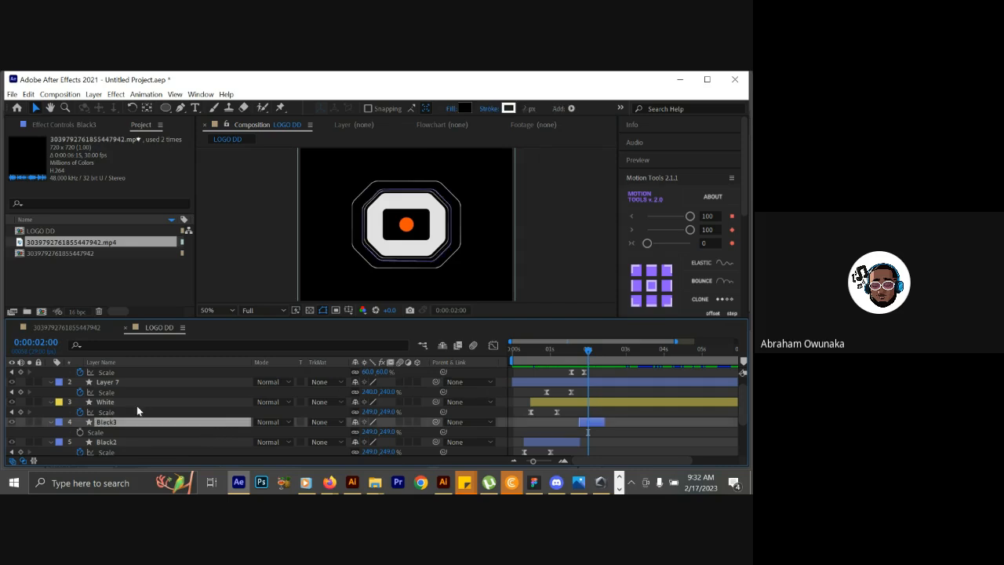
{"action": "left_click", "coordinate": [579, 356]}
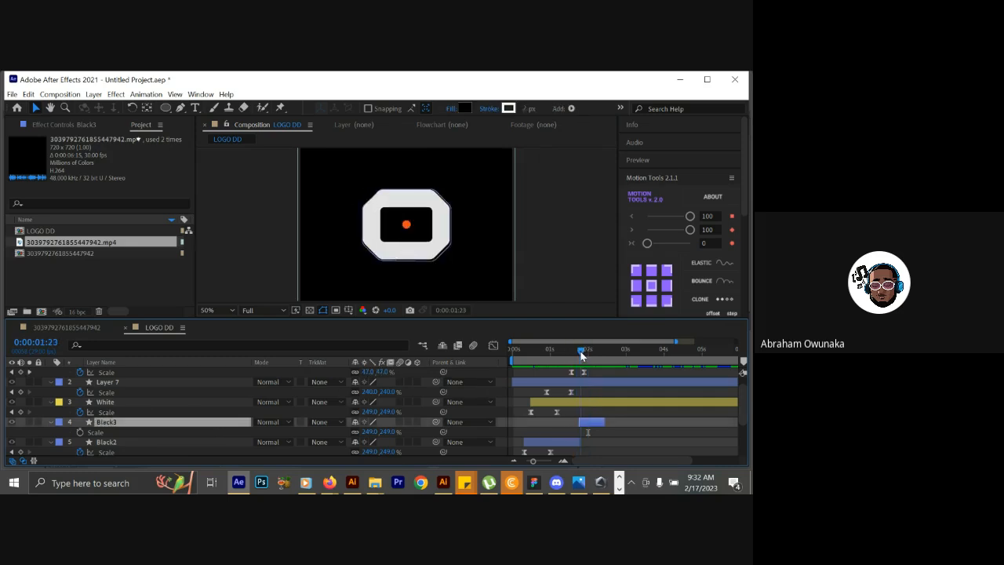
{"action": "left_click_drag", "start_coordinate": [580, 357], "coordinate": [581, 357]}
{"action": "left_click", "coordinate": [84, 432]}
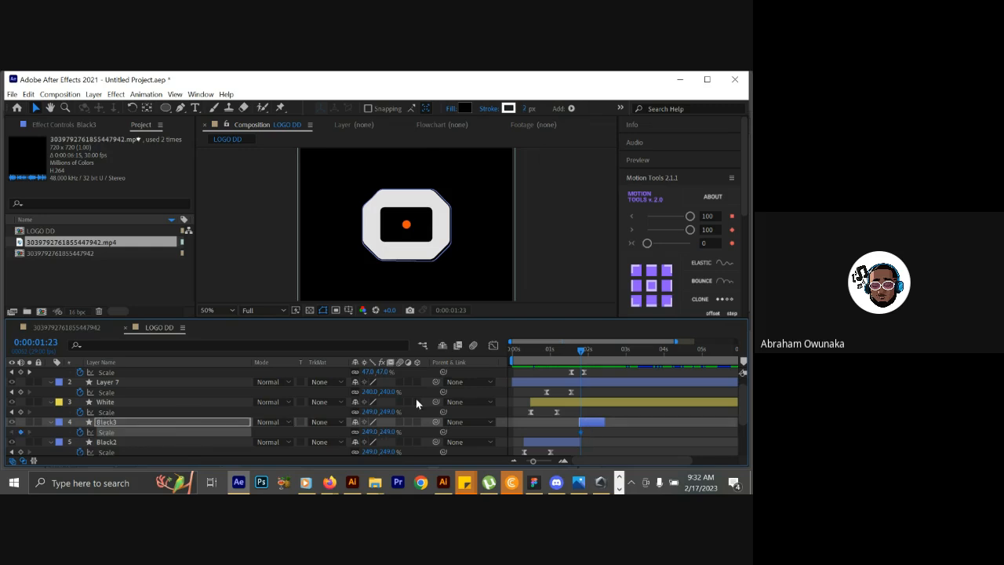
Solo the Black3 layer, set its Scale to 876% at 0:00:02:08 and easy-ease both Scale keyframes.
{"action": "left_click", "coordinate": [182, 425]}
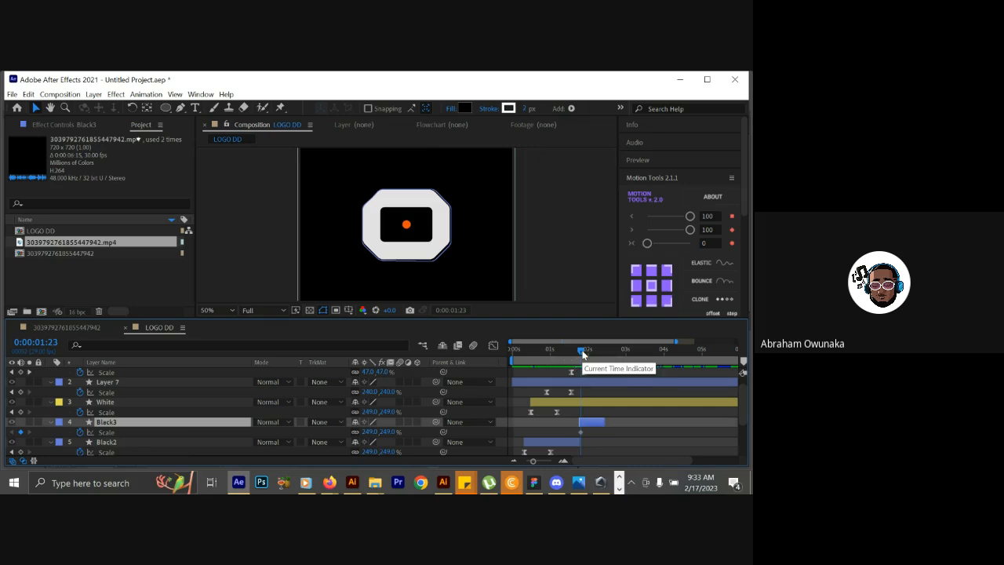
{"action": "left_click_drag", "start_coordinate": [582, 351], "coordinate": [593, 353]}
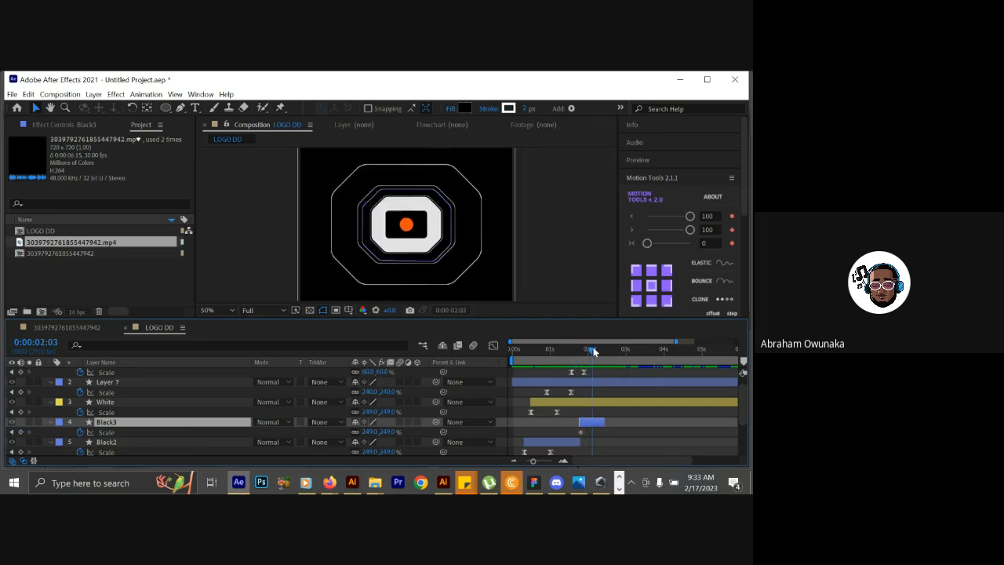
{"action": "key", "text": "comma"}
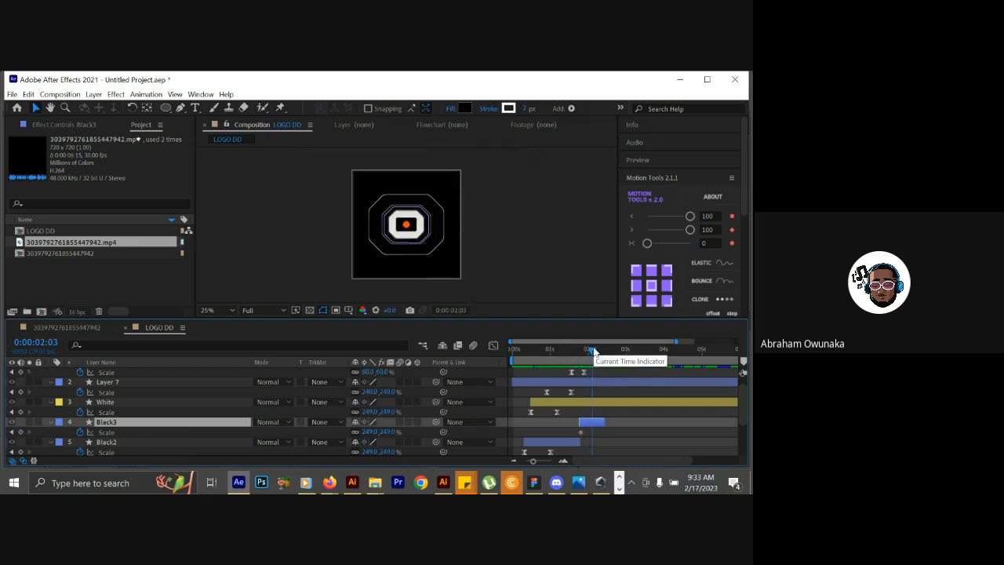
{"action": "left_click", "coordinate": [574, 358]}
{"action": "left_click_drag", "start_coordinate": [573, 358], "coordinate": [599, 350]}
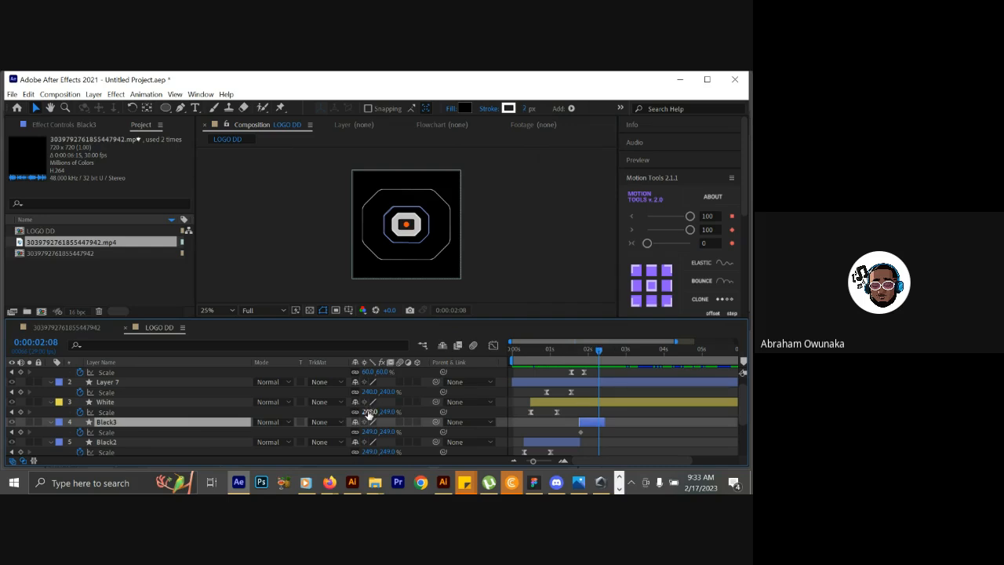
{"action": "left_click", "coordinate": [29, 422]}
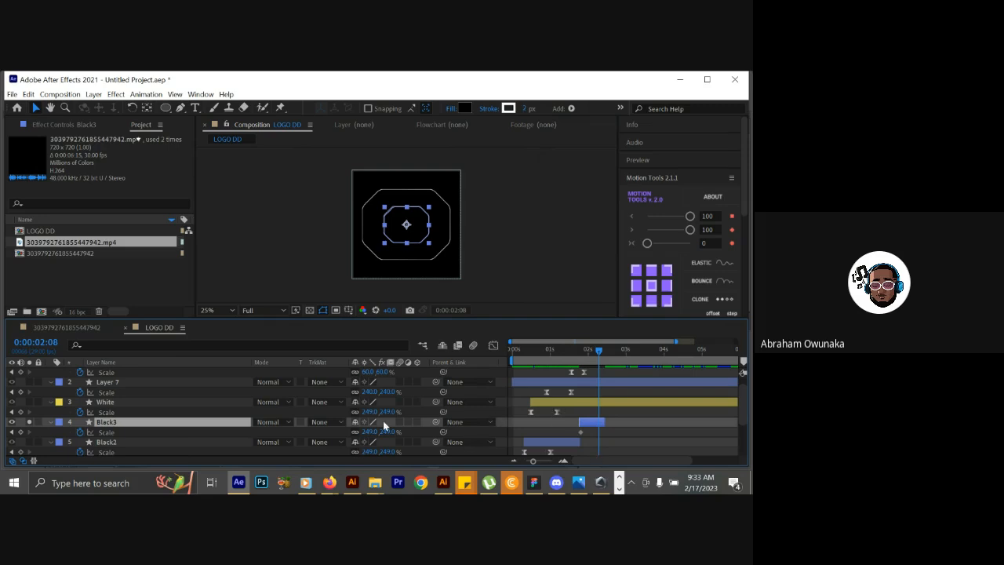
{"action": "left_click_drag", "start_coordinate": [370, 431], "coordinate": [716, 411]}
{"action": "left_click_drag", "start_coordinate": [619, 433], "coordinate": [575, 438]}
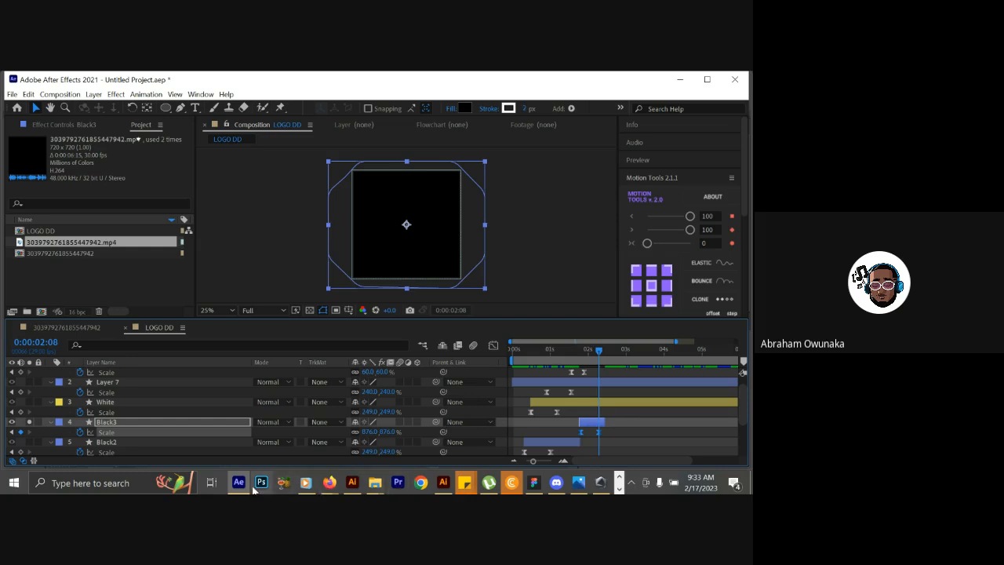
Switch to Firefox and review the OPT logo animation in the Instagram reference post.
{"action": "left_click", "coordinate": [328, 483]}
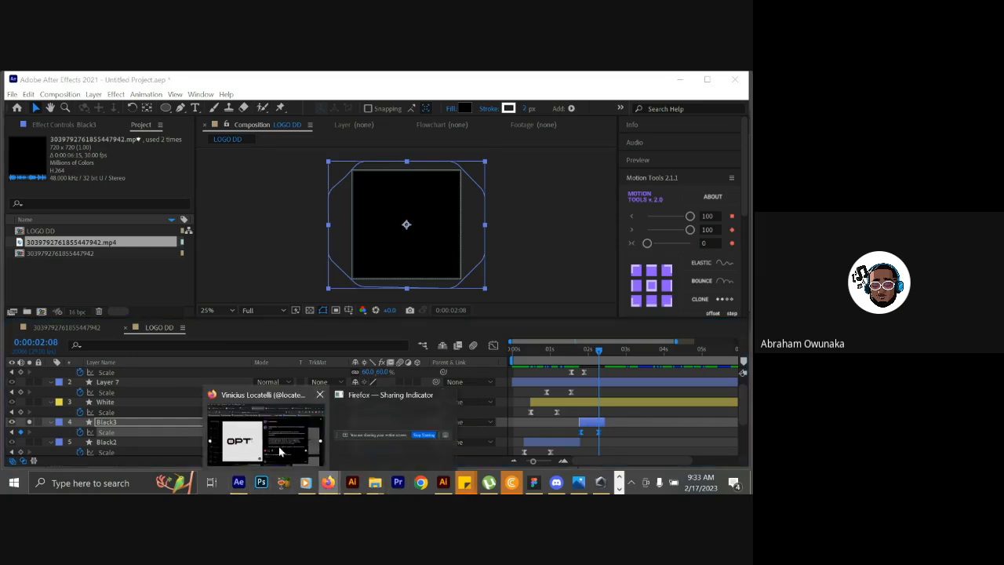
{"action": "left_click", "coordinate": [279, 446]}
{"action": "left_click", "coordinate": [231, 99]}
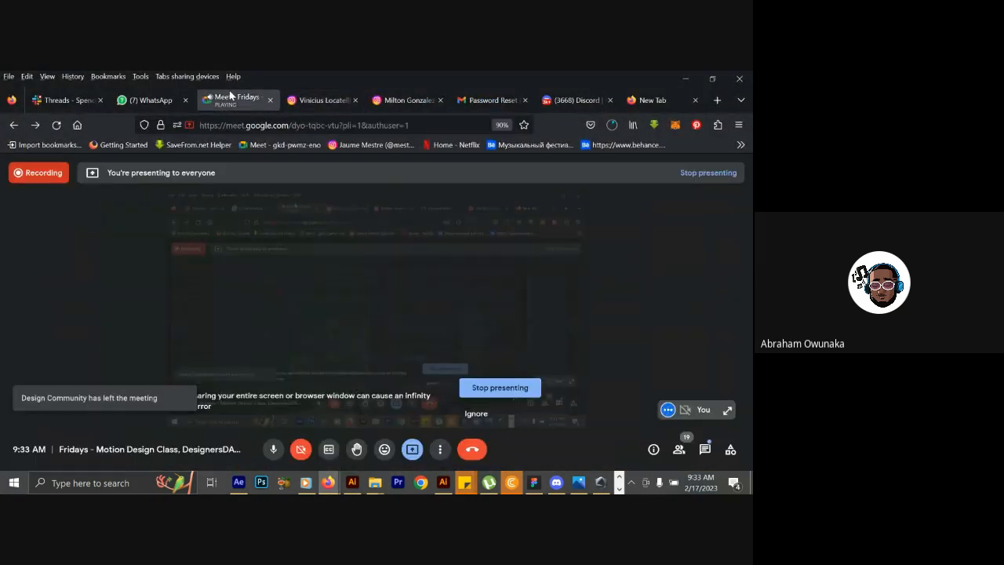
{"action": "left_click", "coordinate": [330, 101]}
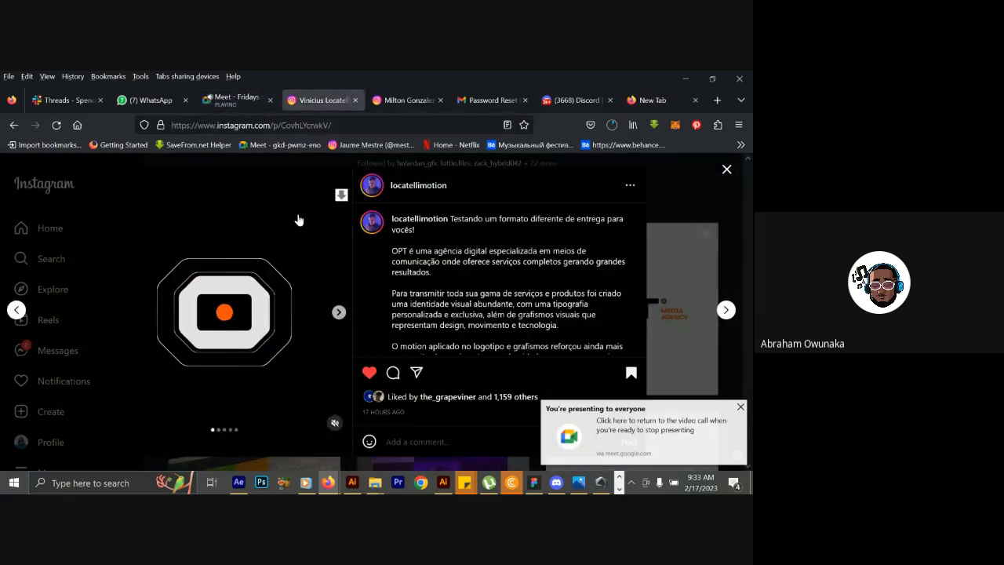
{"action": "left_click", "coordinate": [245, 109]}
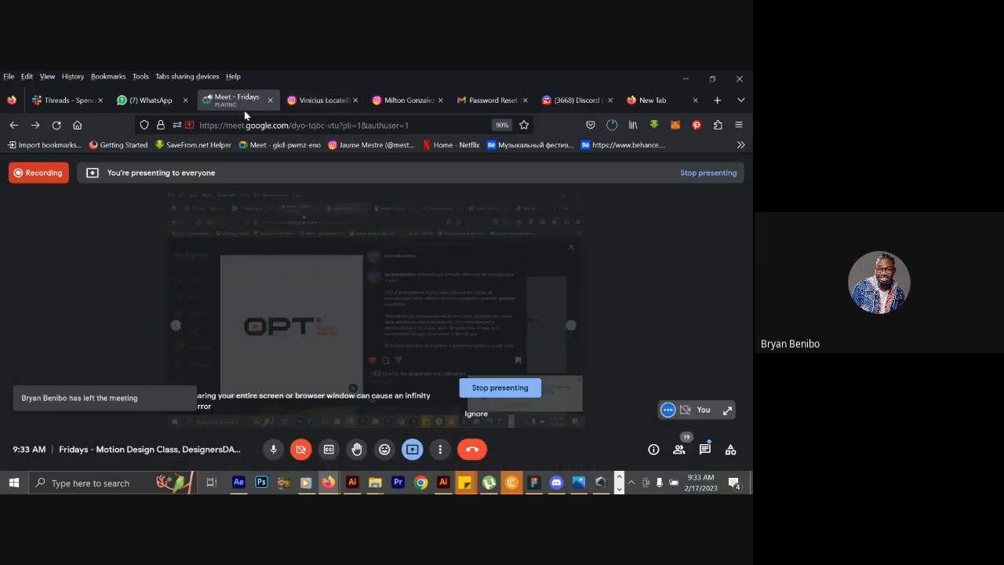
{"action": "left_click", "coordinate": [324, 114]}
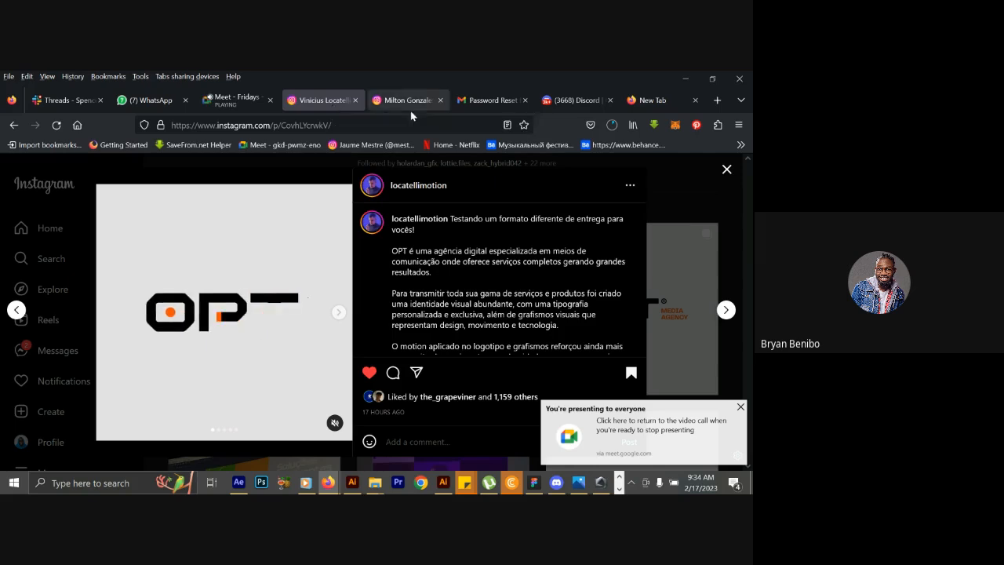
Close the browser tab with the OPT reference post and return to After Effects.
{"action": "left_click", "coordinate": [412, 104]}
{"action": "left_click", "coordinate": [356, 100]}
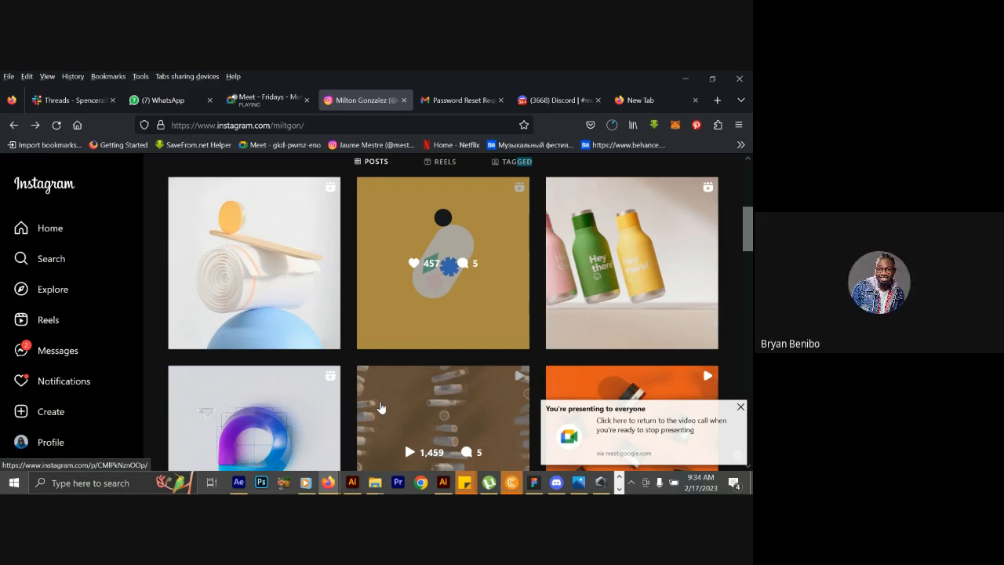
{"action": "mouse_move", "coordinate": [317, 488]}
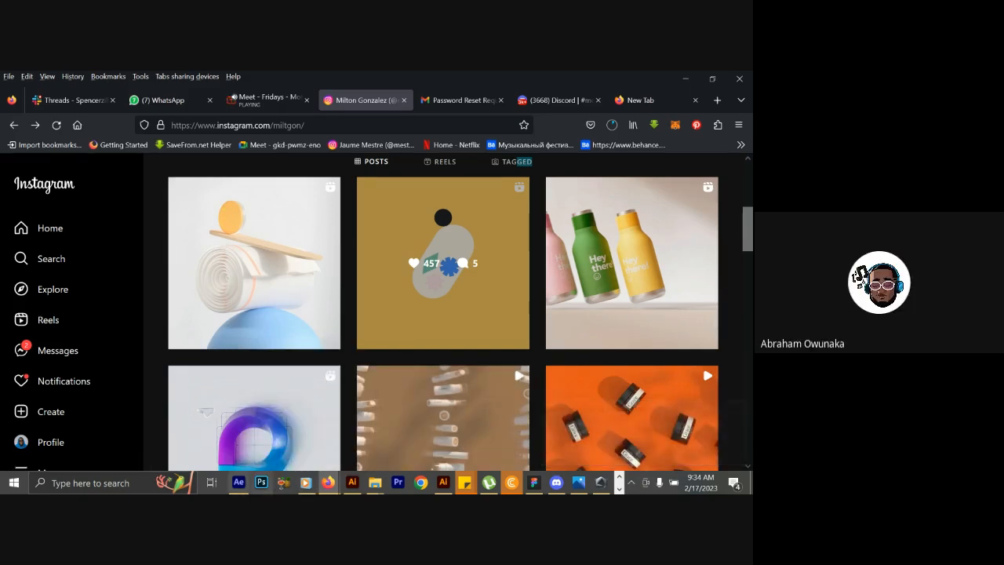
{"action": "left_click", "coordinate": [244, 483]}
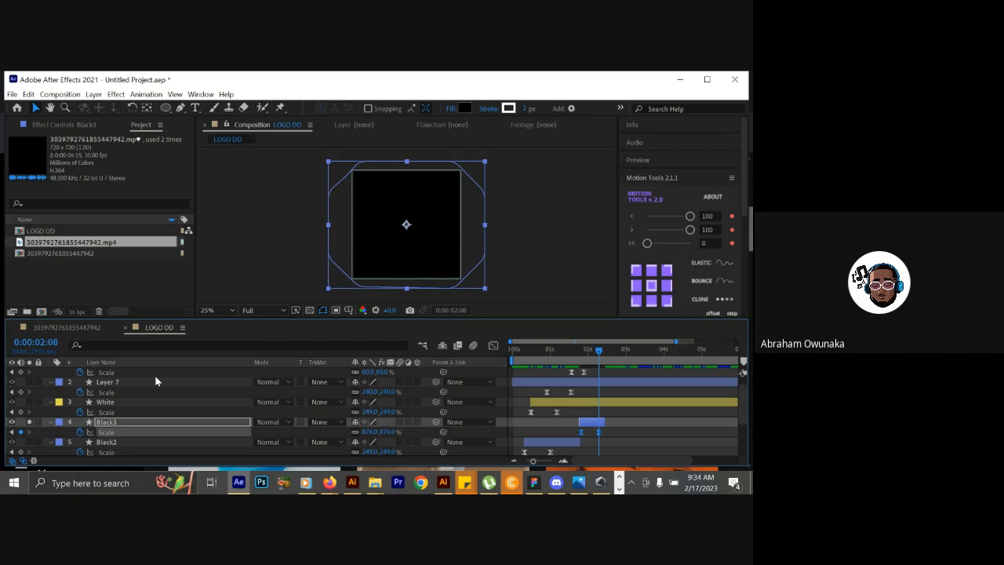
Set the Black3 layer's stroke width to 1 px and keep its existing stroke colour.
{"action": "left_click_drag", "start_coordinate": [589, 351], "coordinate": [601, 348]}
{"action": "mouse_move", "coordinate": [604, 344]}
{"action": "left_mouse_down"}
{"action": "mouse_move", "coordinate": [574, 352]}
{"action": "mouse_move", "coordinate": [597, 349]}
{"action": "left_mouse_up"}
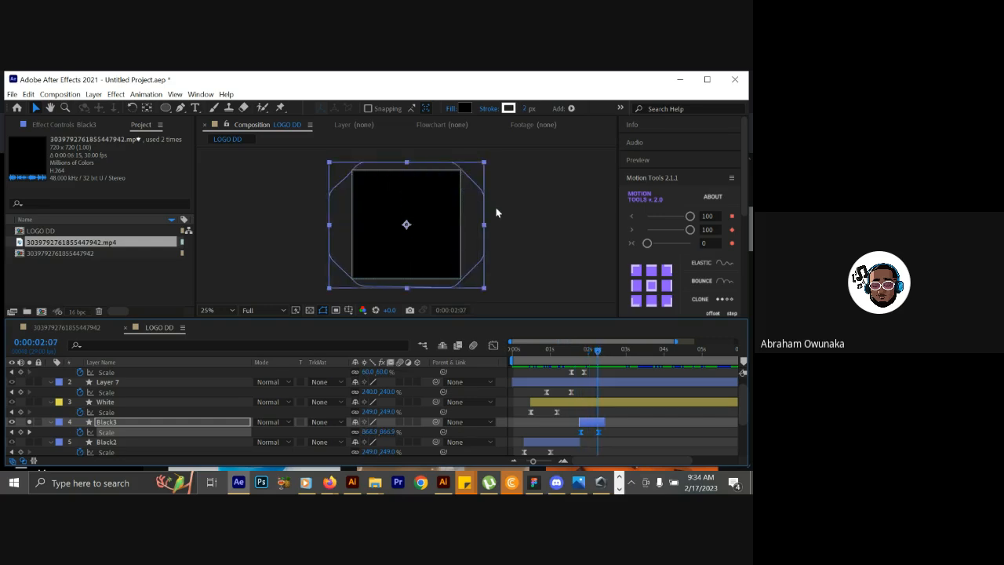
{"action": "left_click", "coordinate": [508, 108]}
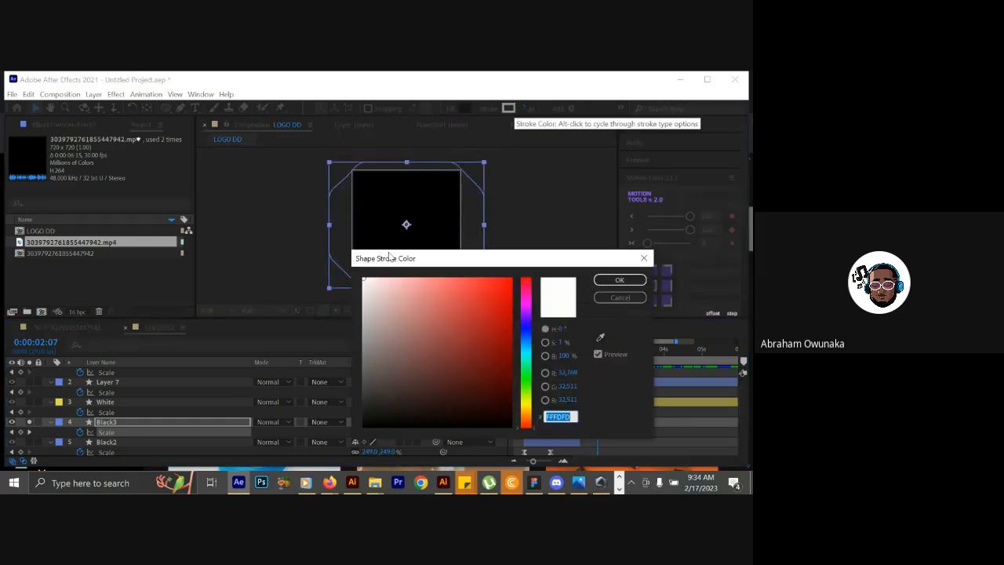
{"action": "left_click", "coordinate": [618, 297]}
{"action": "left_click", "coordinate": [527, 108]}
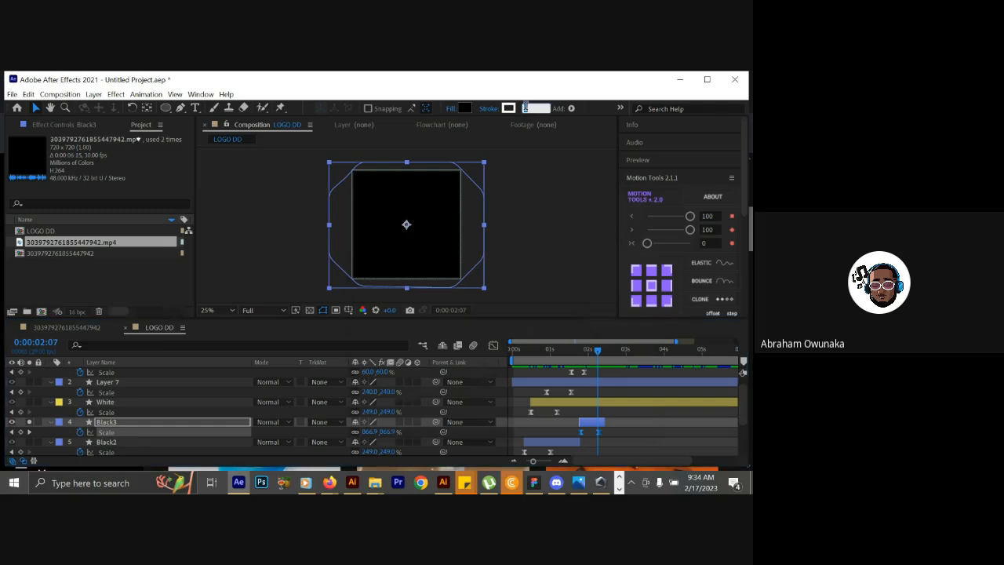
{"action": "type", "text": "0"}
{"action": "key", "text": "Return"}
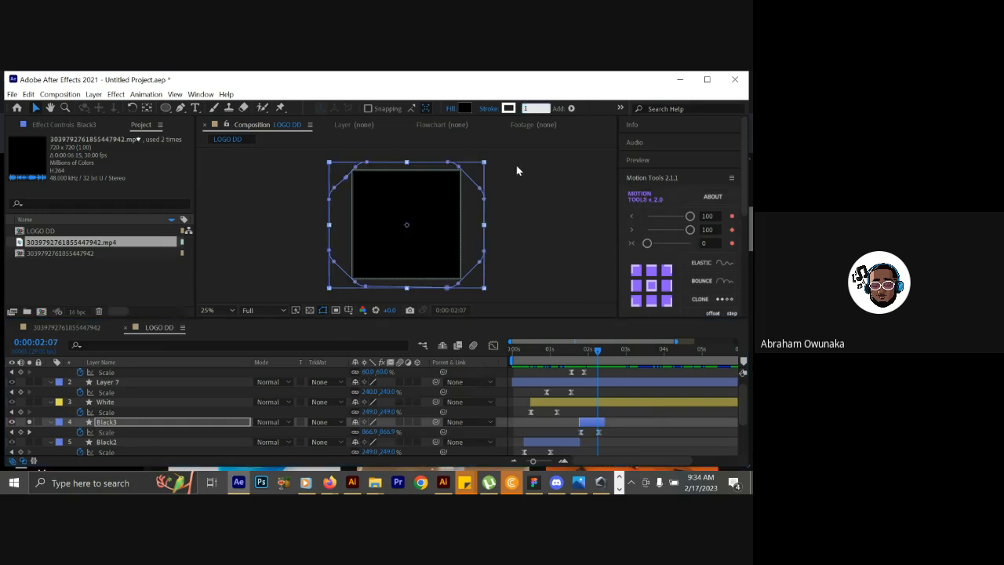
{"action": "left_click", "coordinate": [517, 170]}
{"action": "left_click_drag", "start_coordinate": [580, 349], "coordinate": [597, 344]}
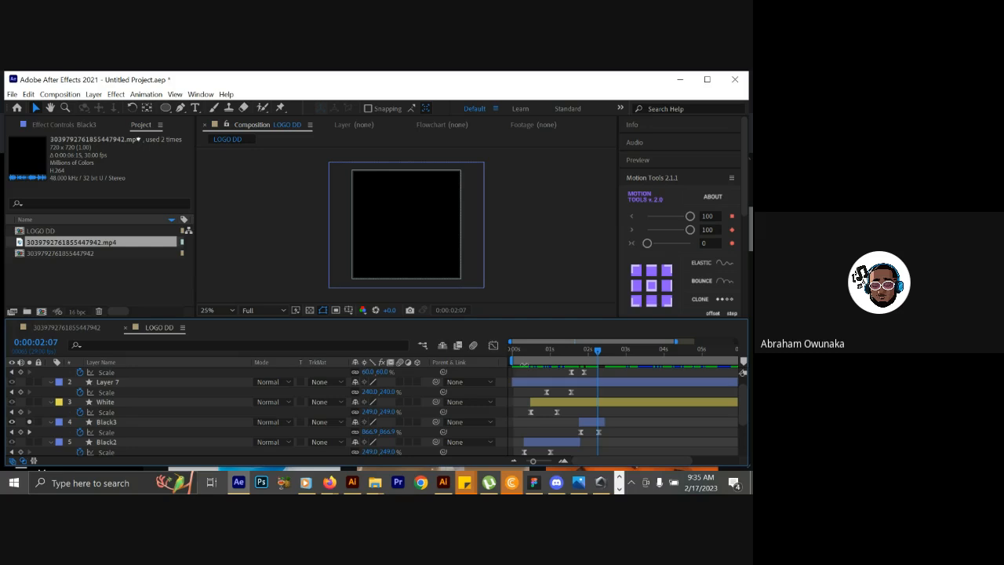
Set the Black3 layer's fill to None and preview the expanding outline across the timeline.
{"action": "left_click", "coordinate": [571, 356]}
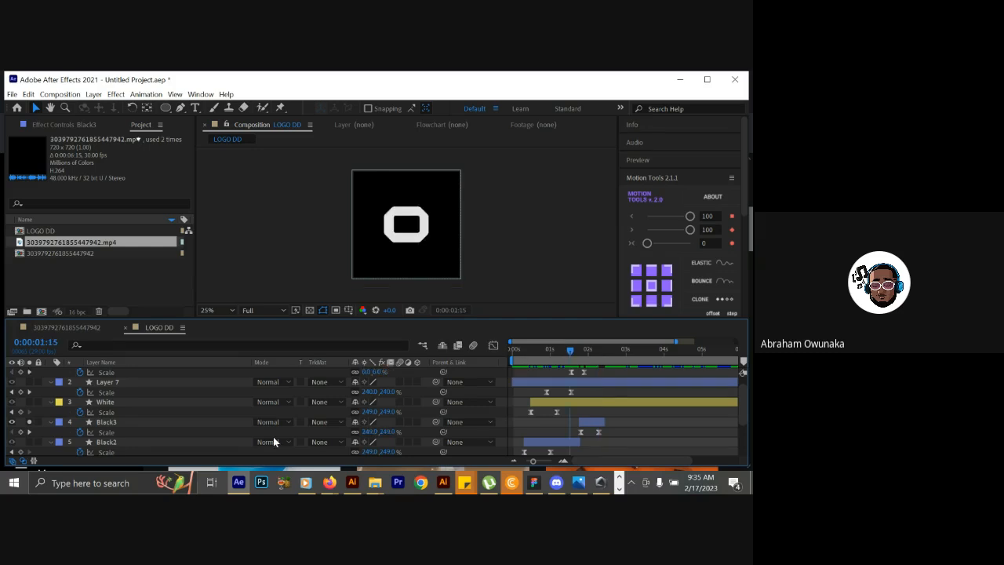
{"action": "left_click", "coordinate": [205, 424]}
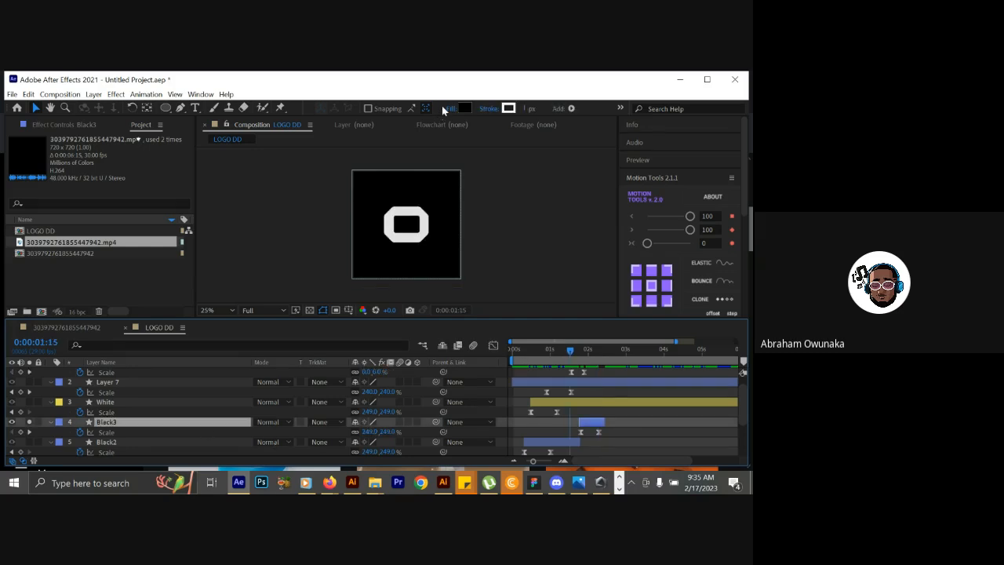
{"action": "left_click", "coordinate": [449, 108]}
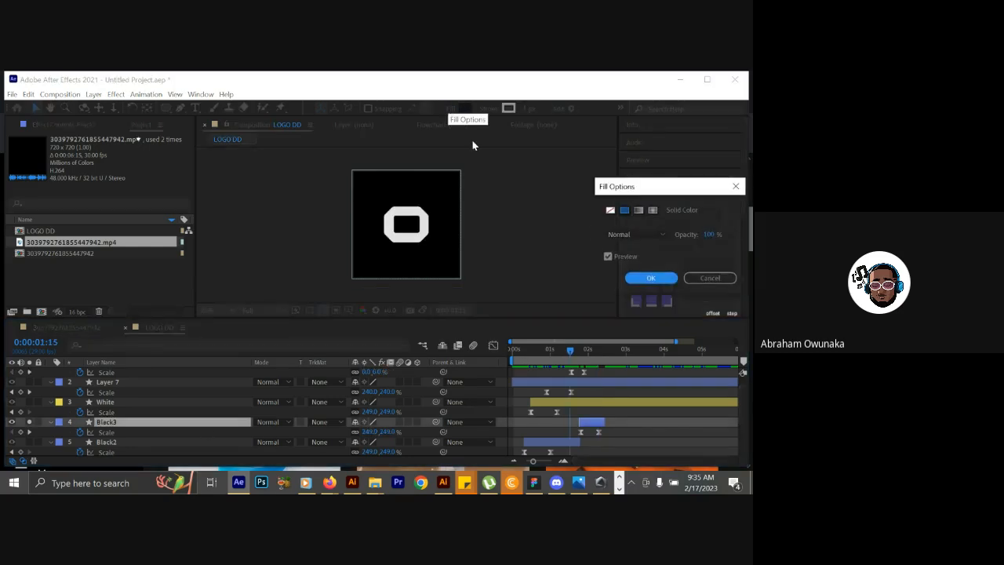
{"action": "left_click", "coordinate": [610, 211]}
{"action": "left_click", "coordinate": [637, 278]}
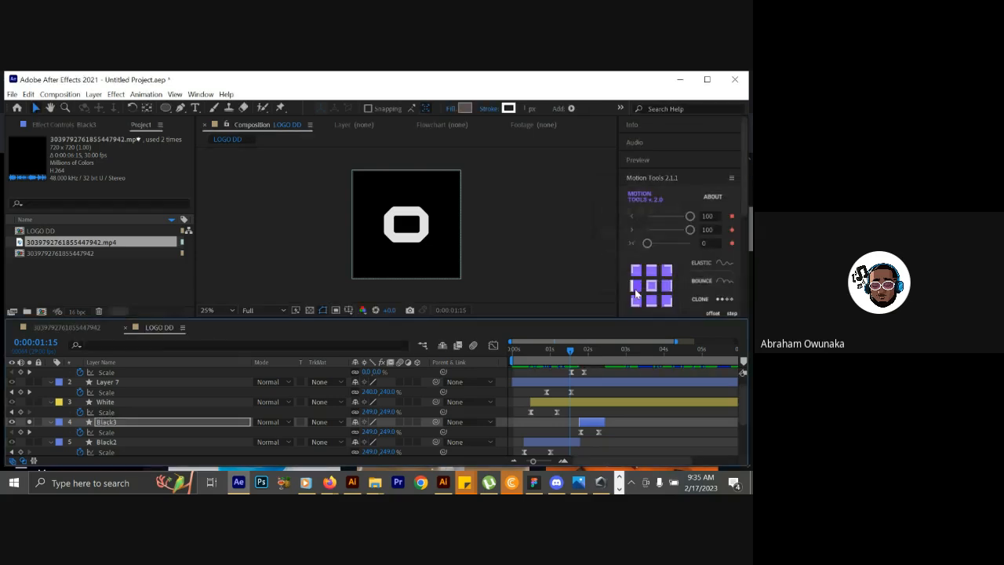
{"action": "left_click_drag", "start_coordinate": [575, 347], "coordinate": [609, 312]}
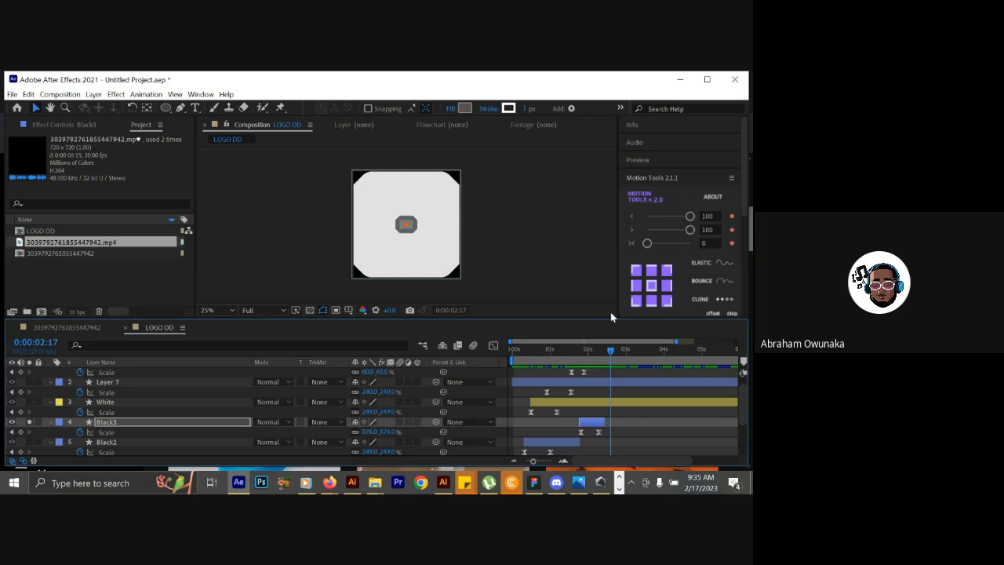
{"action": "left_click_drag", "start_coordinate": [612, 316], "coordinate": [621, 307]}
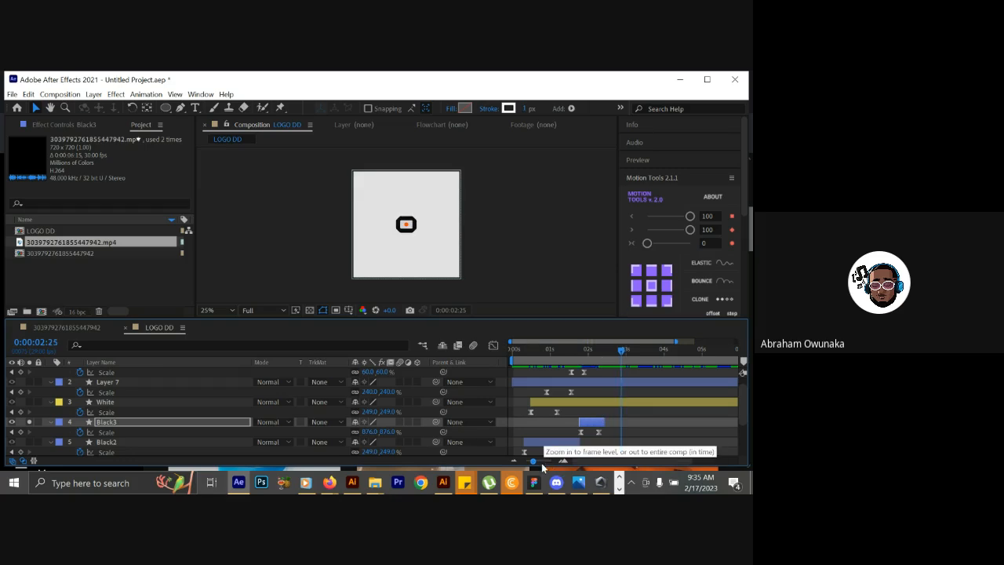
Duplicate the Black3 outline layer four times, staggering each copy's start after the previous one in the timeline.
{"action": "left_click", "coordinate": [588, 425]}
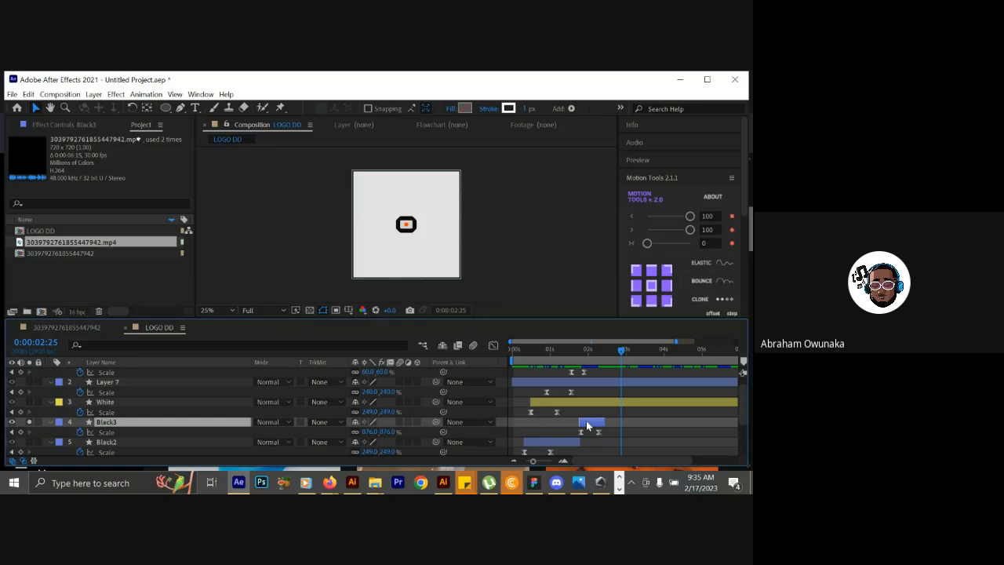
{"action": "key", "text": "ctrl+d"}
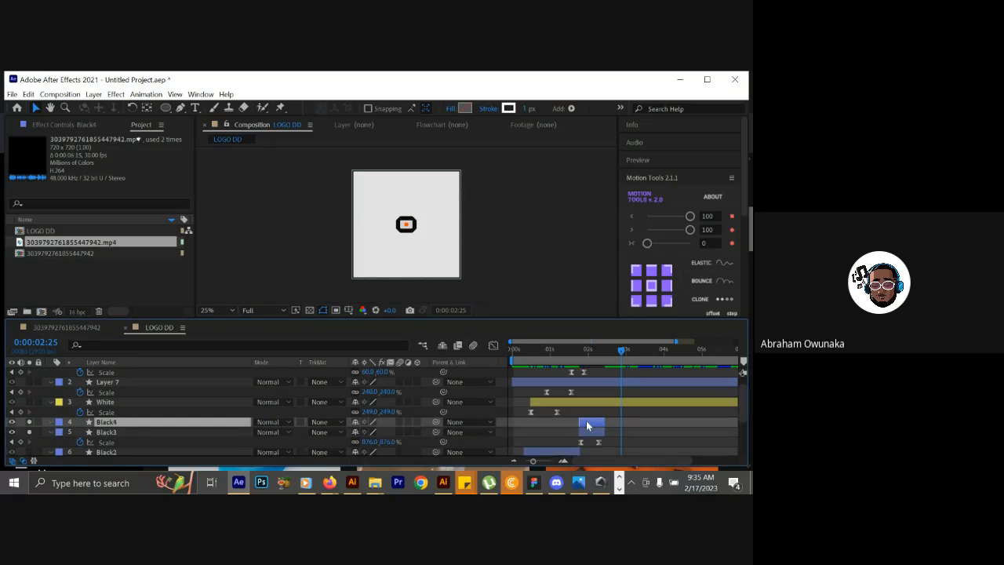
{"action": "left_click_drag", "start_coordinate": [587, 425], "coordinate": [597, 427]}
{"action": "key", "text": "ctrl+d"}
{"action": "left_click_drag", "start_coordinate": [597, 423], "coordinate": [618, 429]}
{"action": "key", "text": "ctrl+d"}
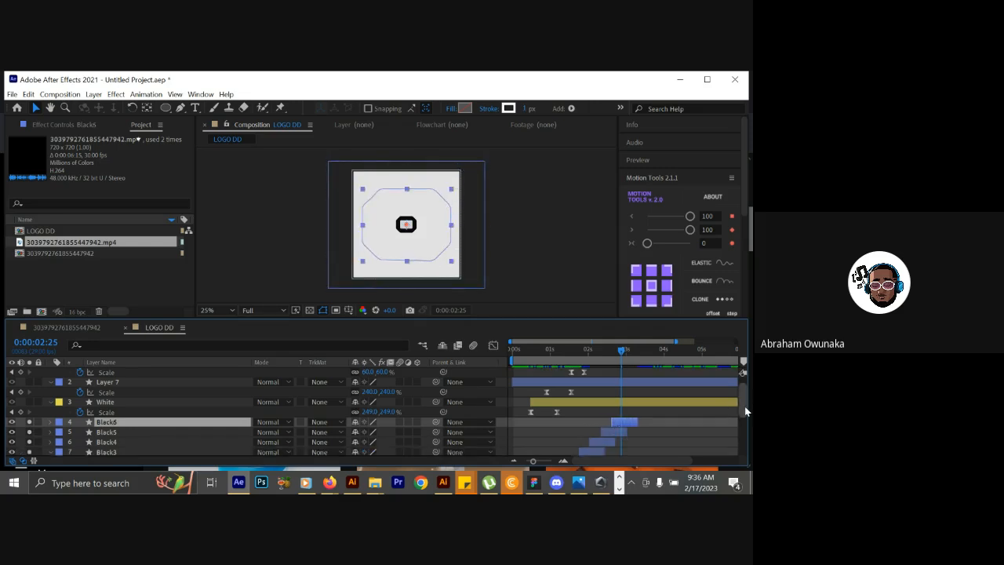
{"action": "scroll", "coordinate": [707, 420], "scroll_direction": "down", "scroll_amount": 1}
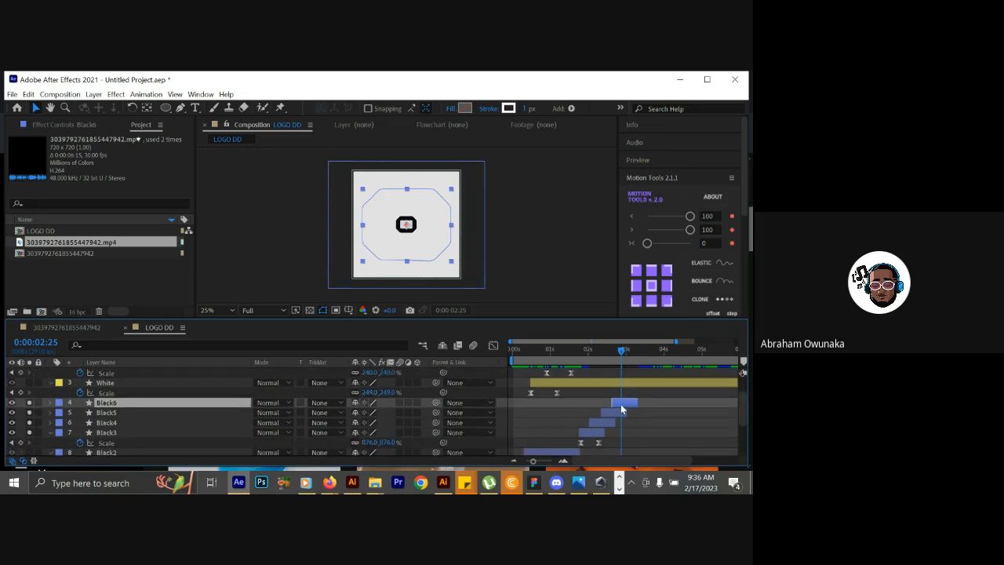
{"action": "key", "text": "ctrl+d"}
{"action": "left_click_drag", "start_coordinate": [625, 408], "coordinate": [635, 409]}
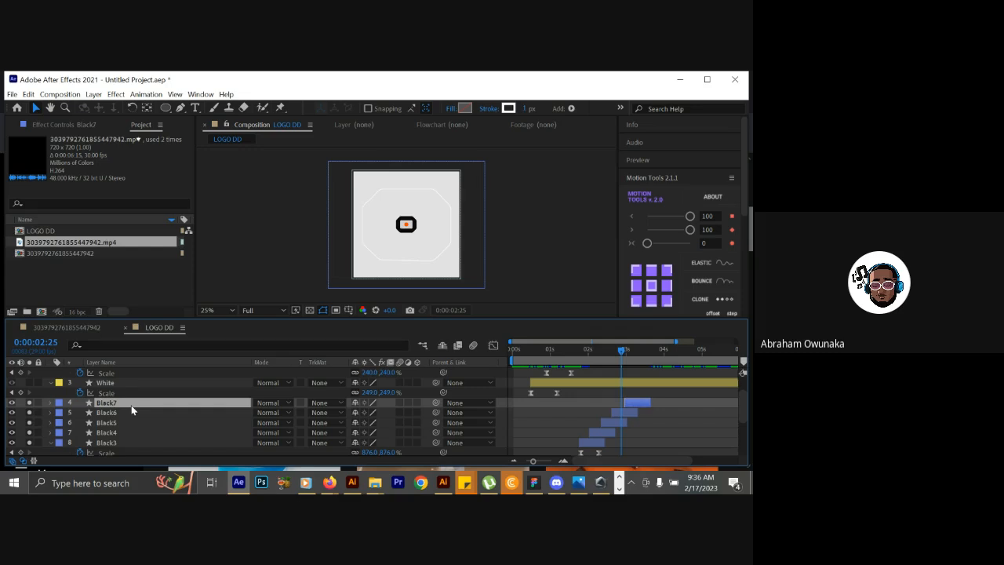
Rename the topmost duplicated outline layer, Black7, as White LT.
{"action": "key", "text": "Return"}
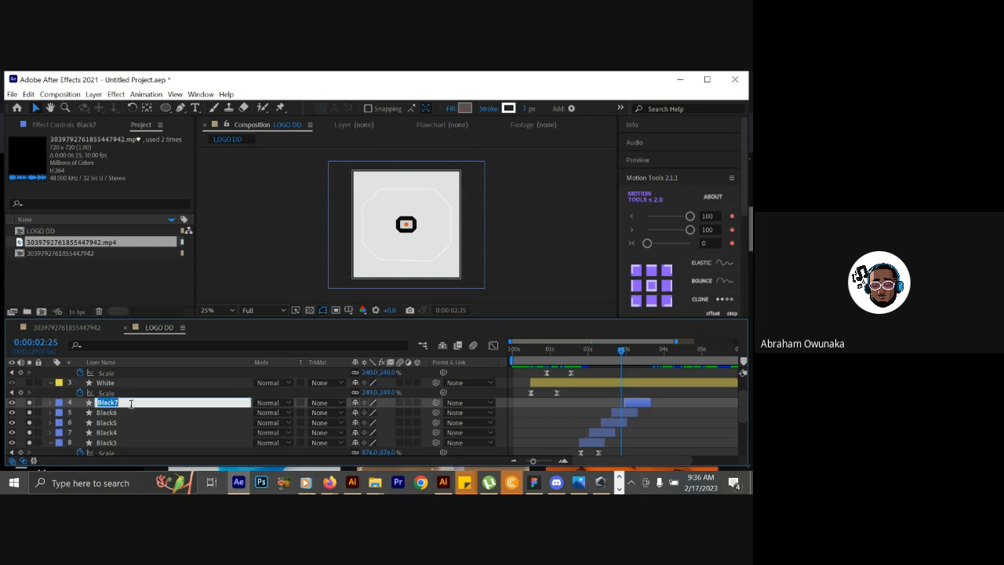
{"action": "type", "text": "Whitth"}
{"action": "key", "text": "BackSpace"}
{"action": "type", "text": "LT"}
{"action": "key", "text": "Return"}
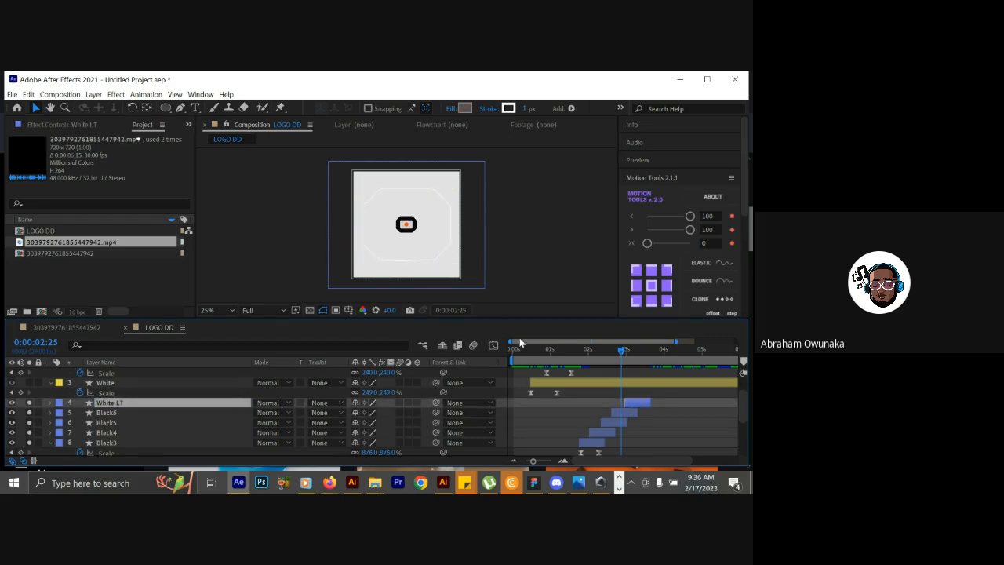
Give the White LT layer a solid white fill, checking the shape at 0:00:03:03.
{"action": "left_click", "coordinate": [630, 350]}
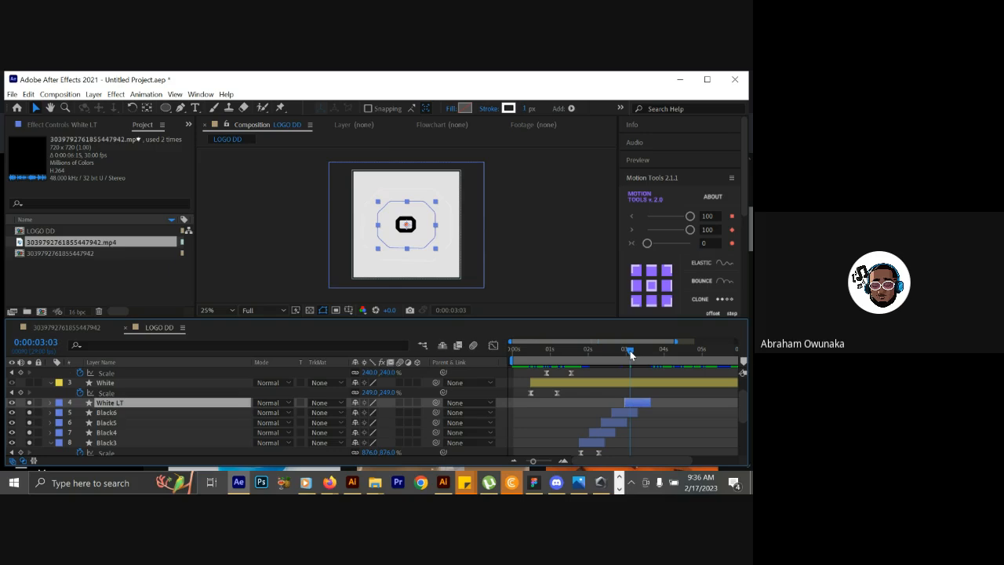
{"action": "left_click", "coordinate": [454, 110]}
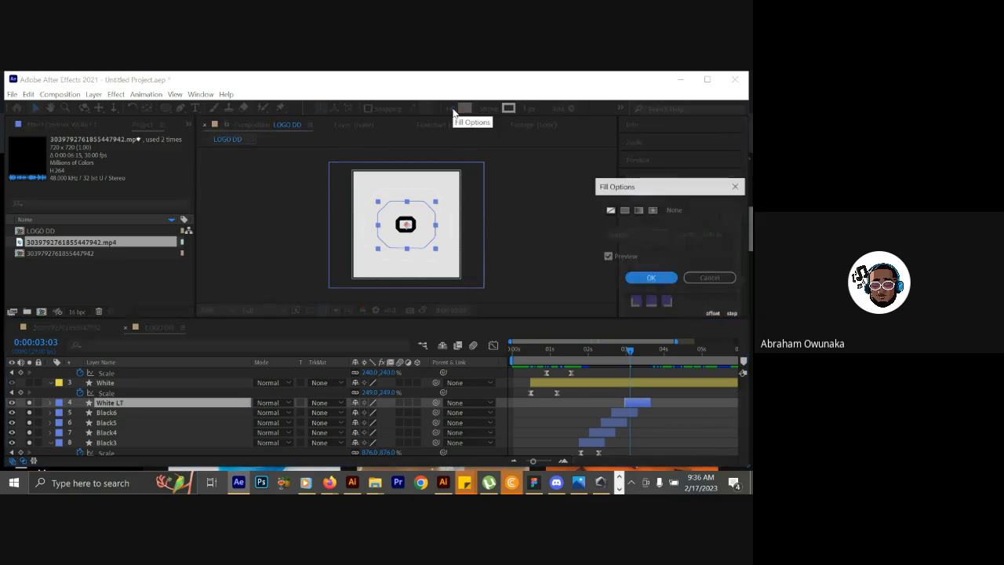
{"action": "left_click", "coordinate": [625, 210]}
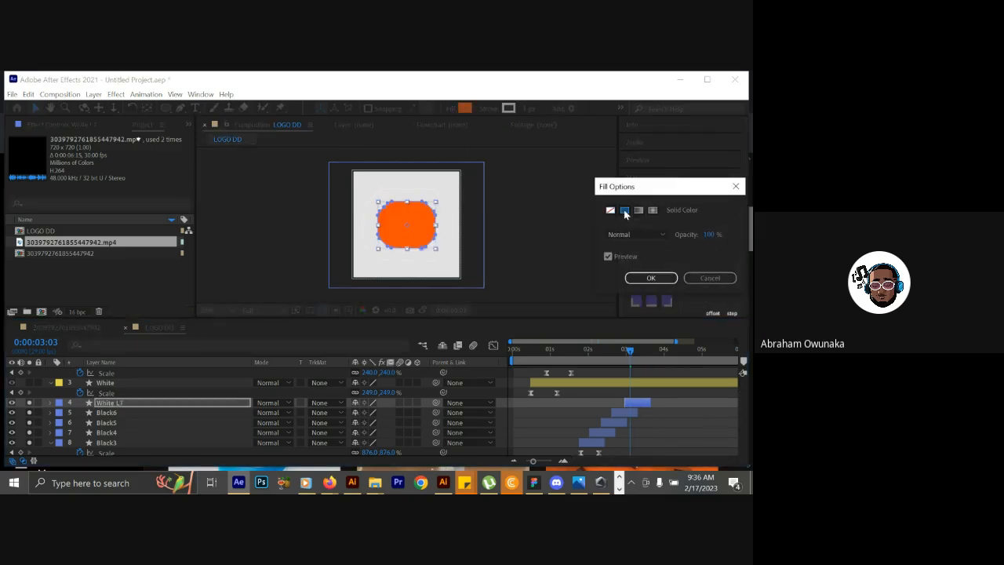
{"action": "left_click", "coordinate": [648, 278]}
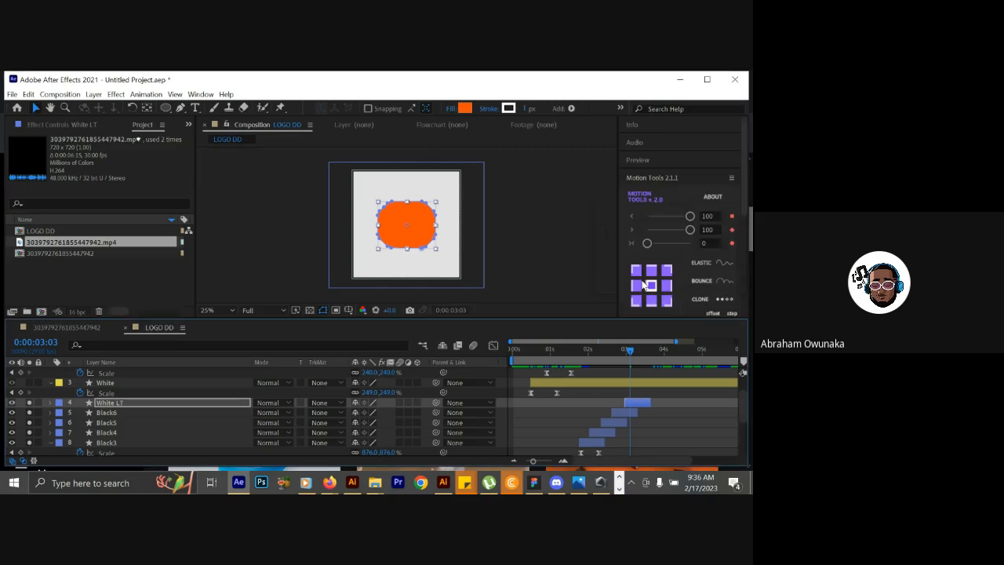
{"action": "left_click", "coordinate": [465, 108]}
{"action": "left_click", "coordinate": [402, 318]}
{"action": "left_click_drag", "start_coordinate": [402, 317], "coordinate": [334, 225]}
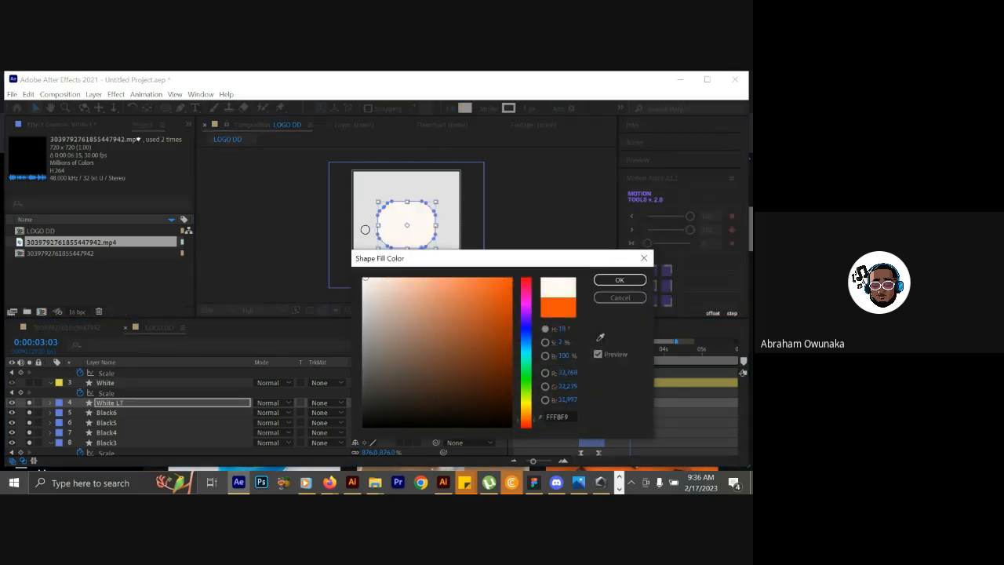
{"action": "left_click", "coordinate": [617, 280]}
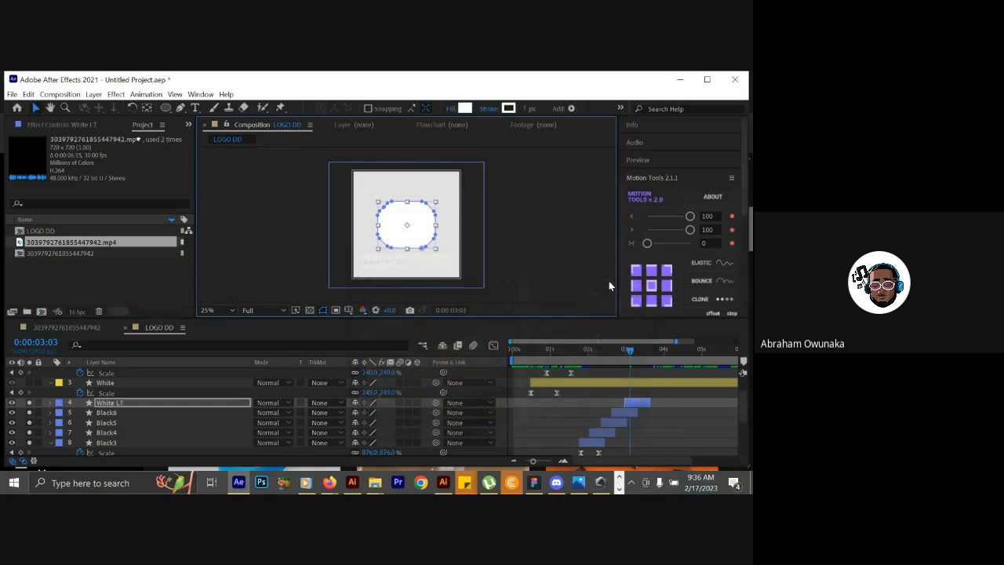
Set the White LT layer's stroke to None and turn off the layer's solo.
{"action": "left_click", "coordinate": [507, 109]}
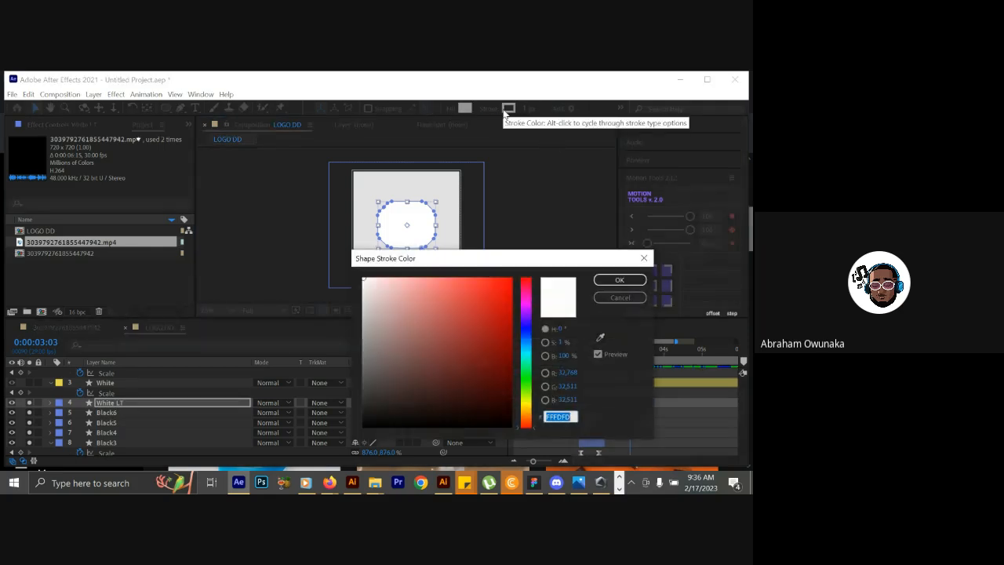
{"action": "left_click", "coordinate": [618, 298]}
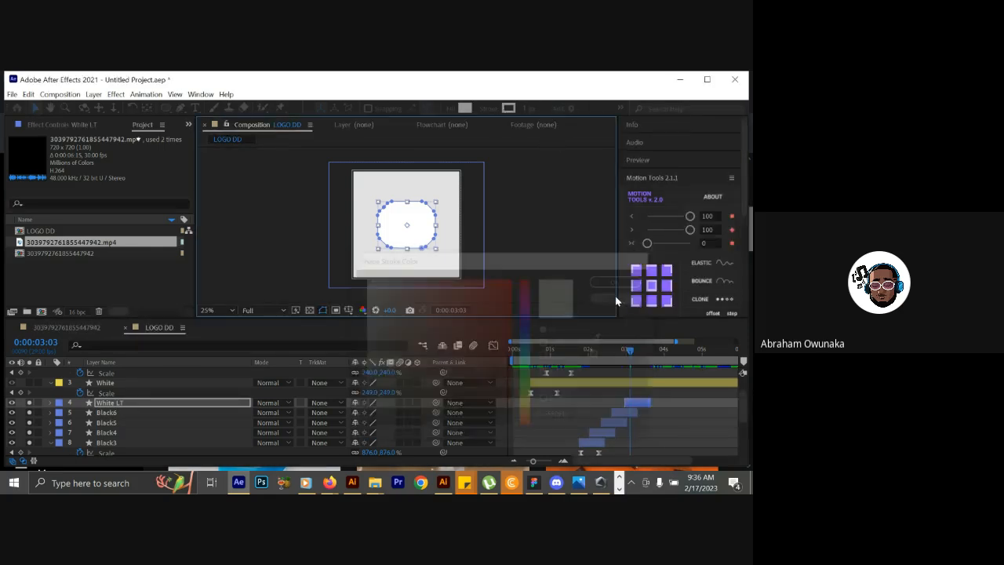
{"action": "left_click", "coordinate": [489, 108]}
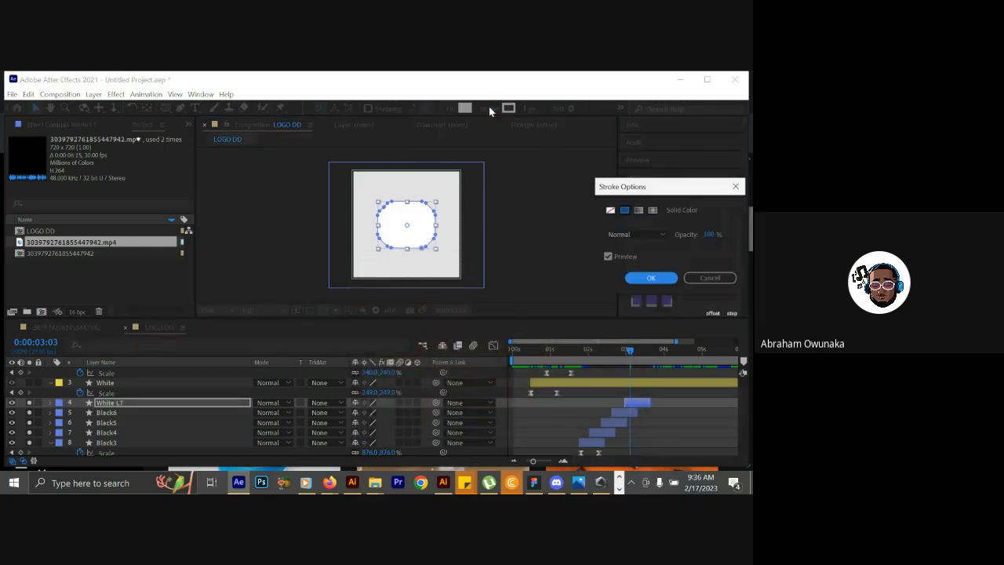
{"action": "left_click", "coordinate": [612, 211]}
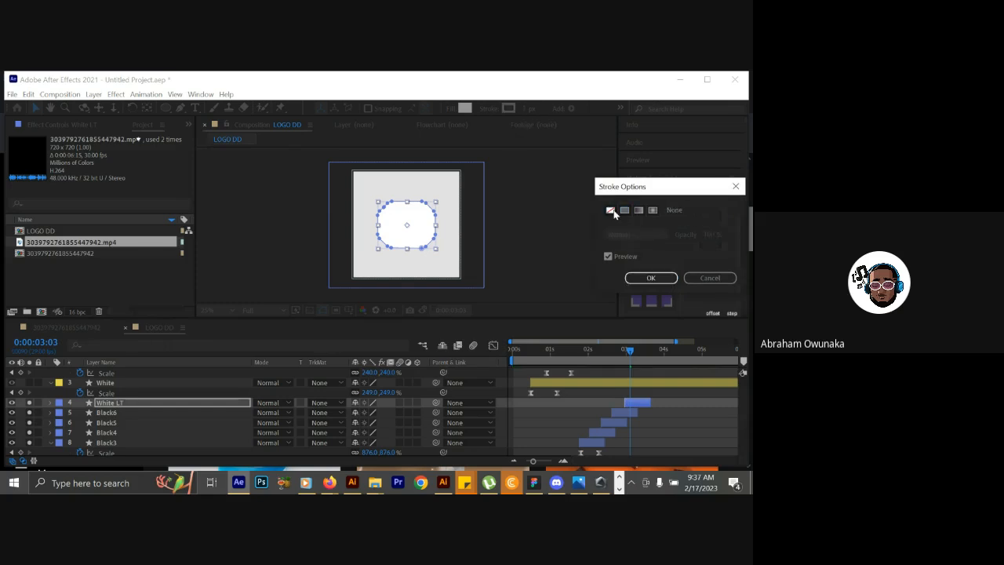
{"action": "left_click", "coordinate": [650, 278]}
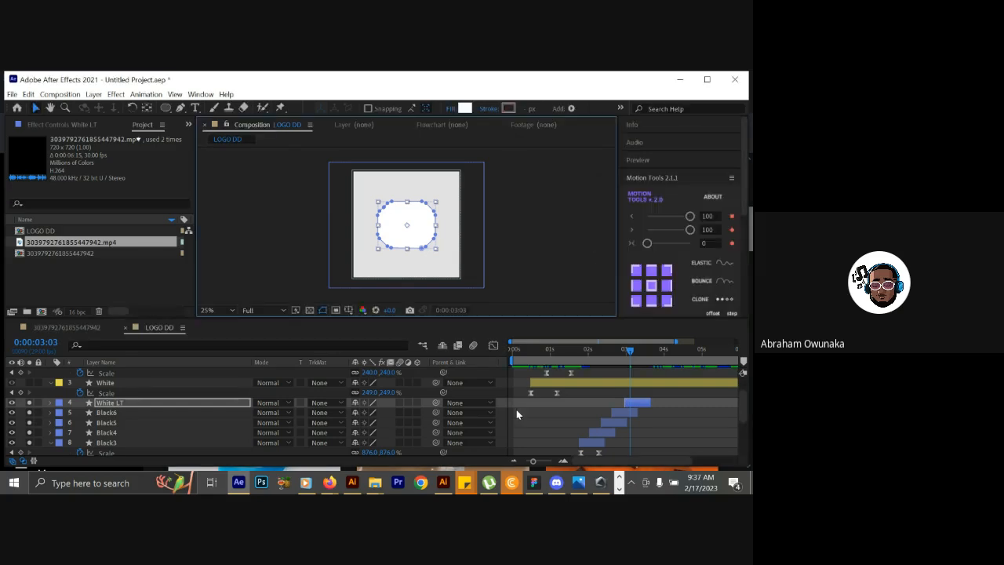
{"action": "left_click", "coordinate": [29, 404]}
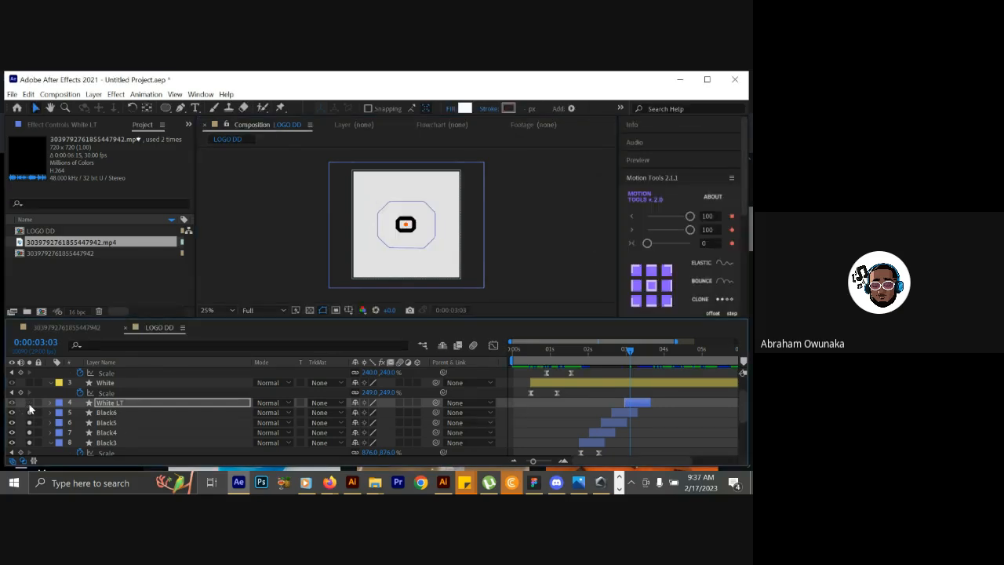
Shift the Black4, Black5, Black6 and White LT layers earlier into a tighter overlapping stagger and preview the outline animation up to 0:00:02:27.
{"action": "left_click_drag", "start_coordinate": [613, 353], "coordinate": [592, 356]}
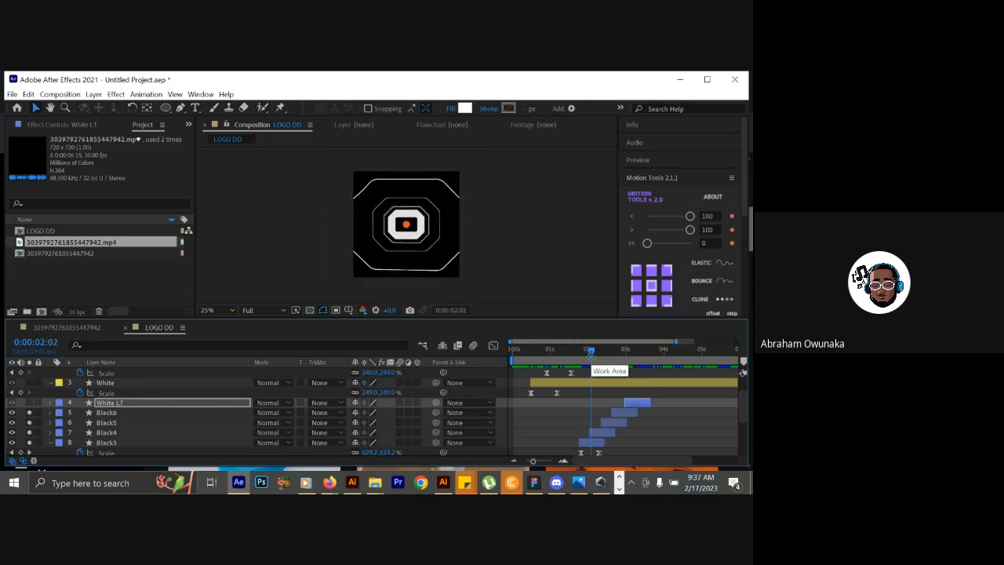
{"action": "left_click_drag", "start_coordinate": [597, 358], "coordinate": [613, 345]}
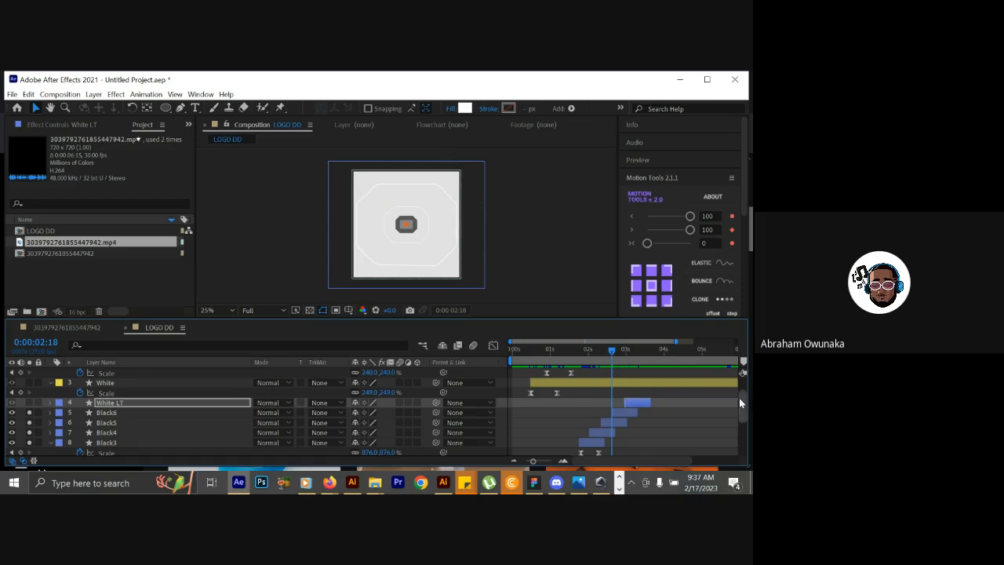
{"action": "left_click_drag", "start_coordinate": [606, 435], "coordinate": [608, 412]}
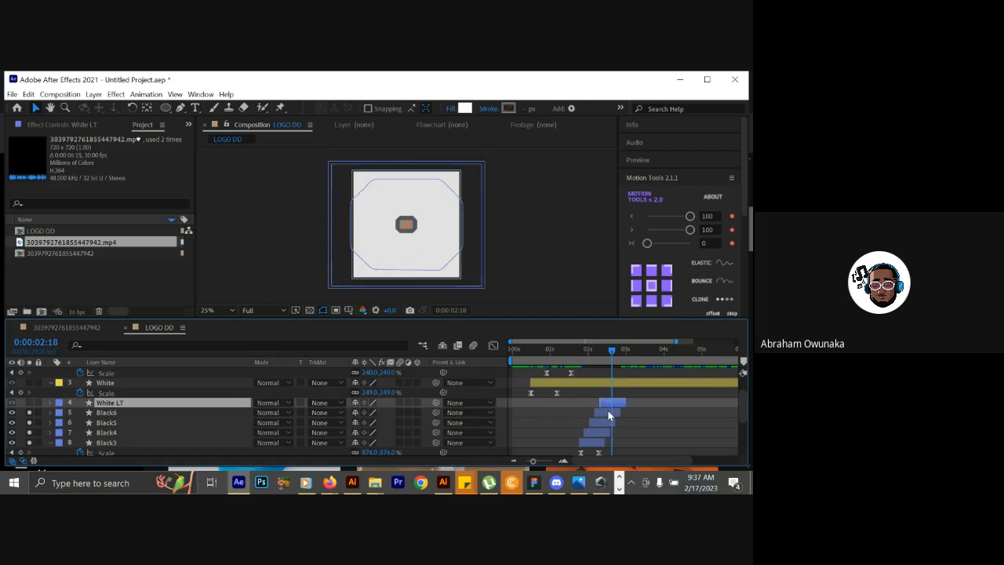
{"action": "key", "text": "s"}
{"action": "key", "text": "s"}
{"action": "left_click", "coordinate": [586, 352]}
{"action": "left_click_drag", "start_coordinate": [587, 353], "coordinate": [625, 352]}
{"action": "mouse_move", "coordinate": [634, 355]}
{"action": "left_mouse_down"}
{"action": "mouse_move", "coordinate": [612, 356]}
{"action": "mouse_move", "coordinate": [624, 348]}
{"action": "left_mouse_up"}
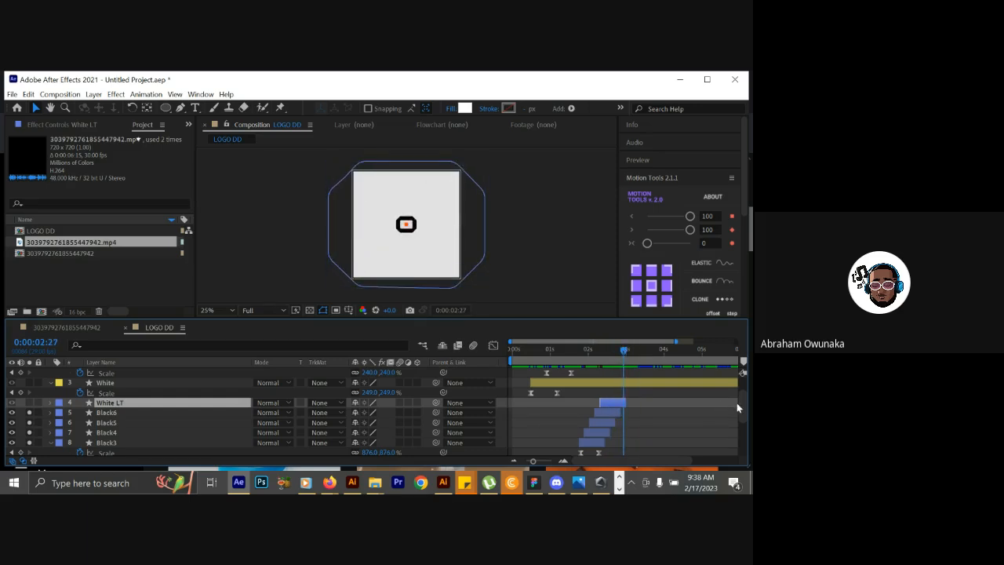
{"action": "left_click_drag", "start_coordinate": [742, 403], "coordinate": [741, 393]}
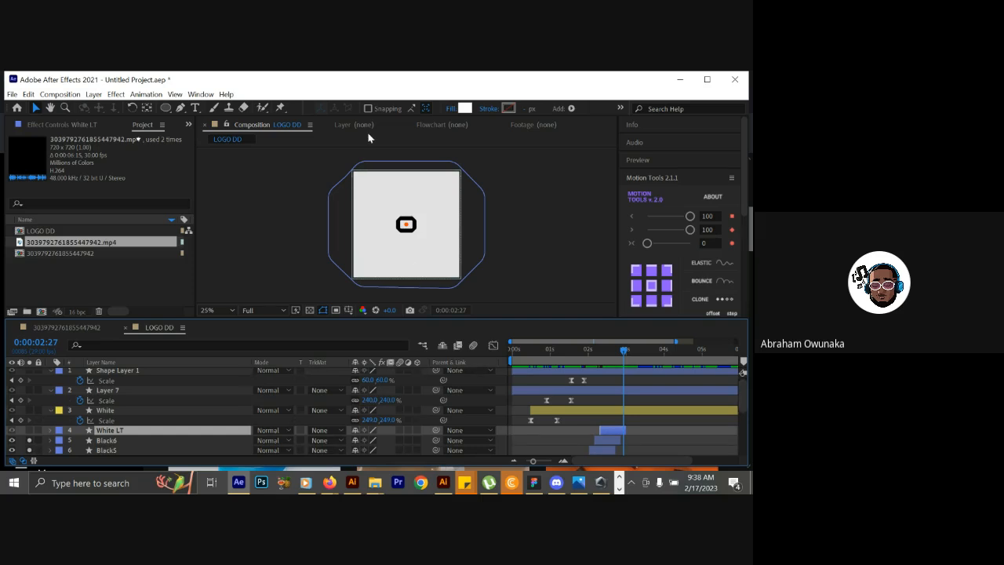
Scrub the LOGO DD animation up to 0:00:02:26 to examine how the staggered outlines lead into the white transition.
{"action": "left_click", "coordinate": [521, 353]}
{"action": "left_click_drag", "start_coordinate": [520, 356], "coordinate": [598, 354]}
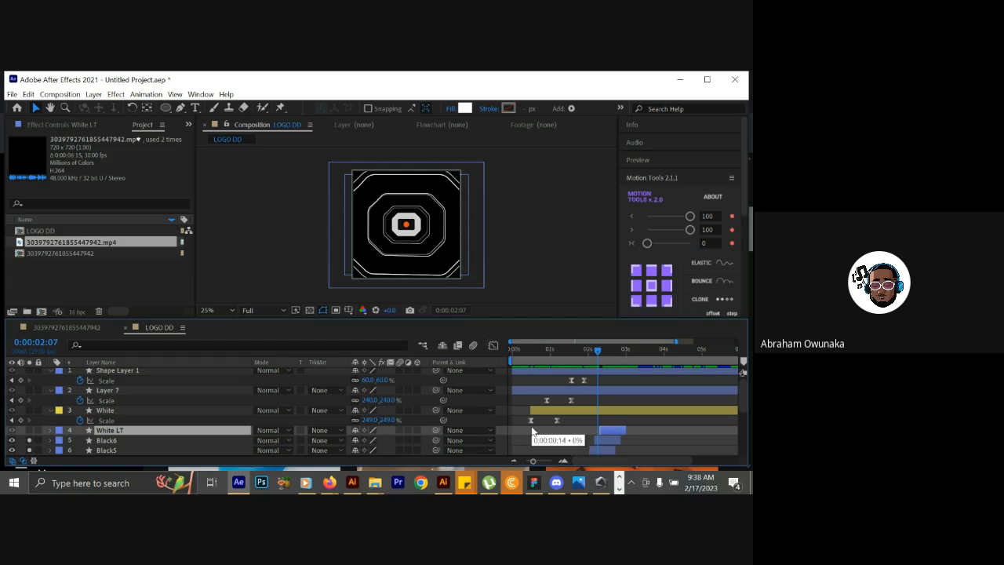
{"action": "mouse_move", "coordinate": [746, 404]}
{"action": "left_mouse_down"}
{"action": "mouse_move", "coordinate": [746, 427]}
{"action": "mouse_move", "coordinate": [747, 404]}
{"action": "left_mouse_up"}
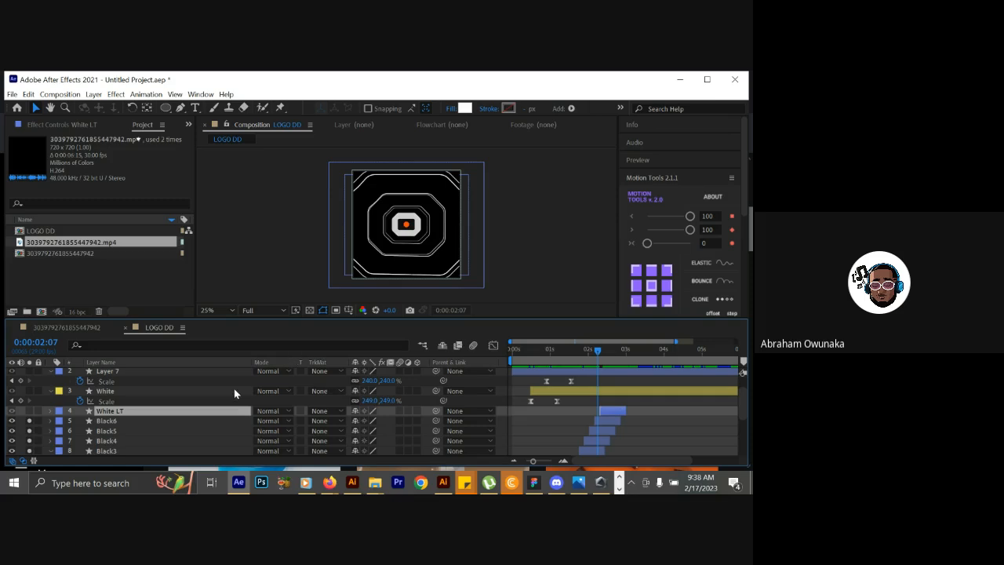
{"action": "left_click", "coordinate": [605, 352]}
{"action": "left_click_drag", "start_coordinate": [605, 352], "coordinate": [623, 351]}
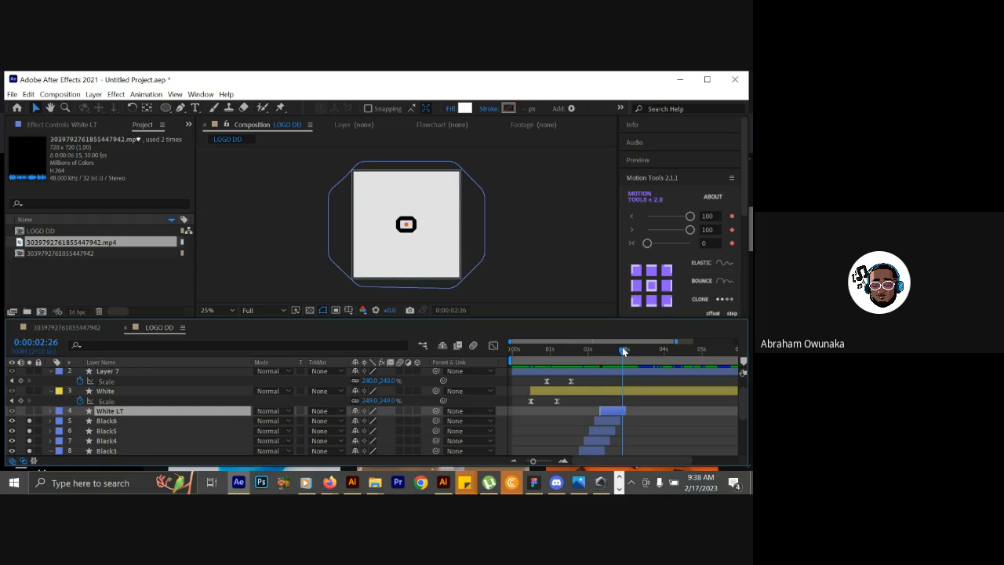
{"action": "left_click_drag", "start_coordinate": [747, 406], "coordinate": [747, 401]}
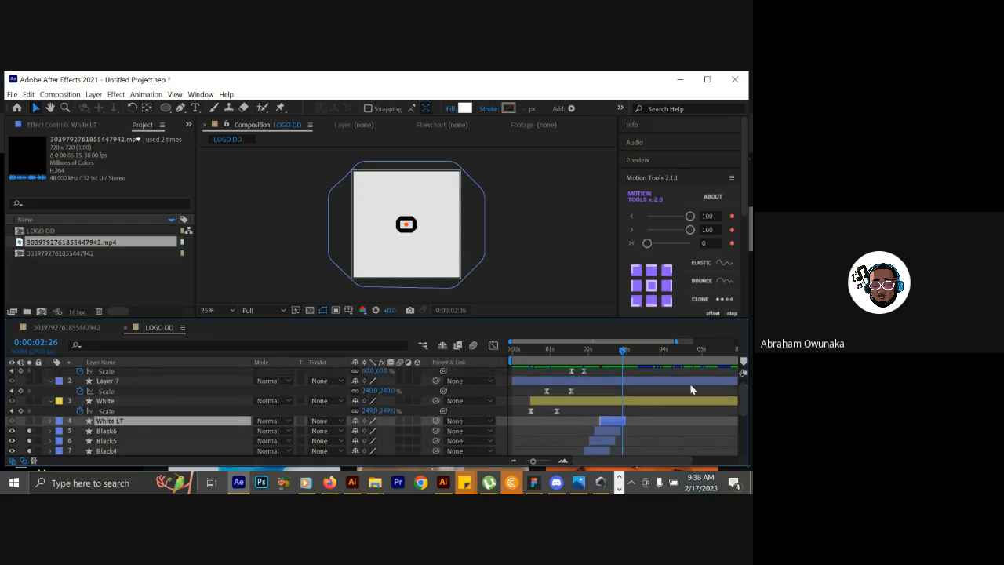
{"action": "left_click_drag", "start_coordinate": [620, 350], "coordinate": [586, 357]}
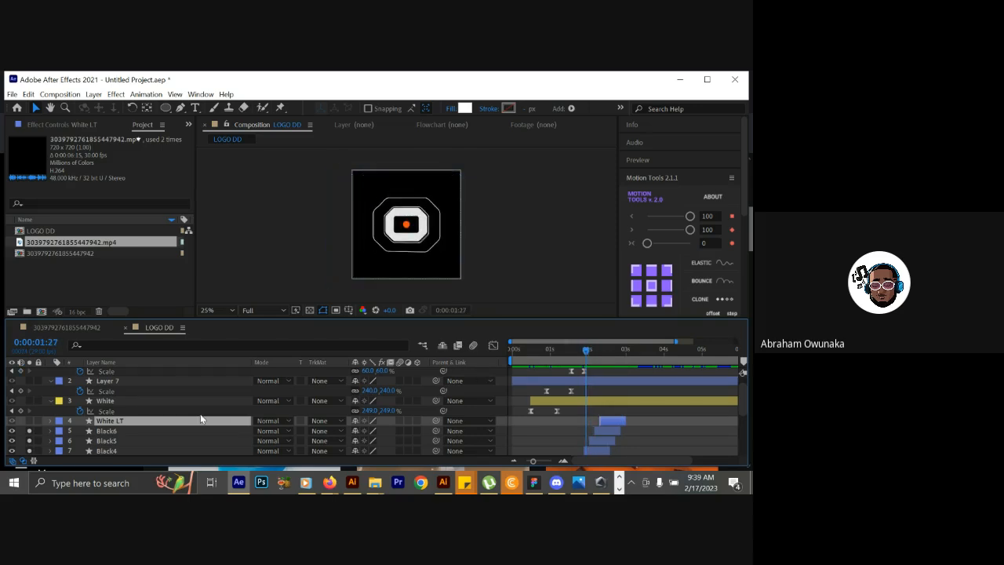
{"action": "left_click", "coordinate": [164, 403]}
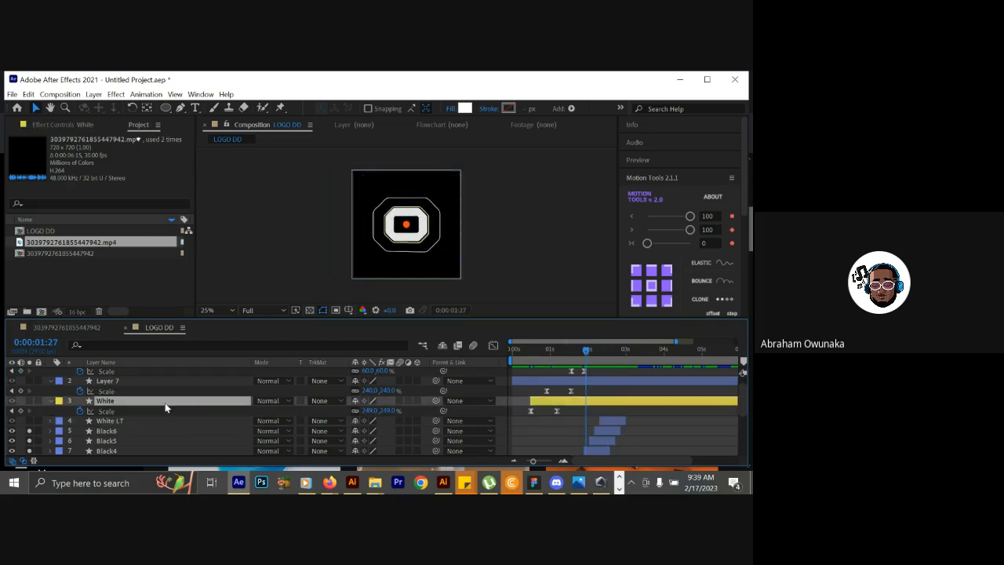
{"action": "left_click", "coordinate": [591, 350]}
{"action": "left_click_drag", "start_coordinate": [593, 353], "coordinate": [624, 334]}
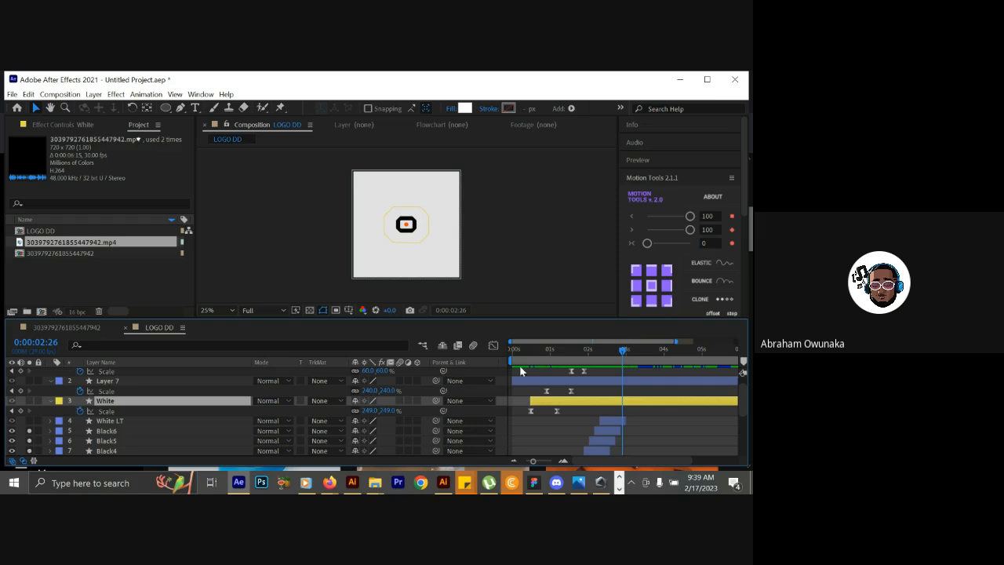
Move the current time to 0:00:02:01 and select the Shape Layer 1, Layer 7 and White layers together.
{"action": "scroll", "coordinate": [745, 401], "scroll_direction": "up", "scroll_amount": 2}
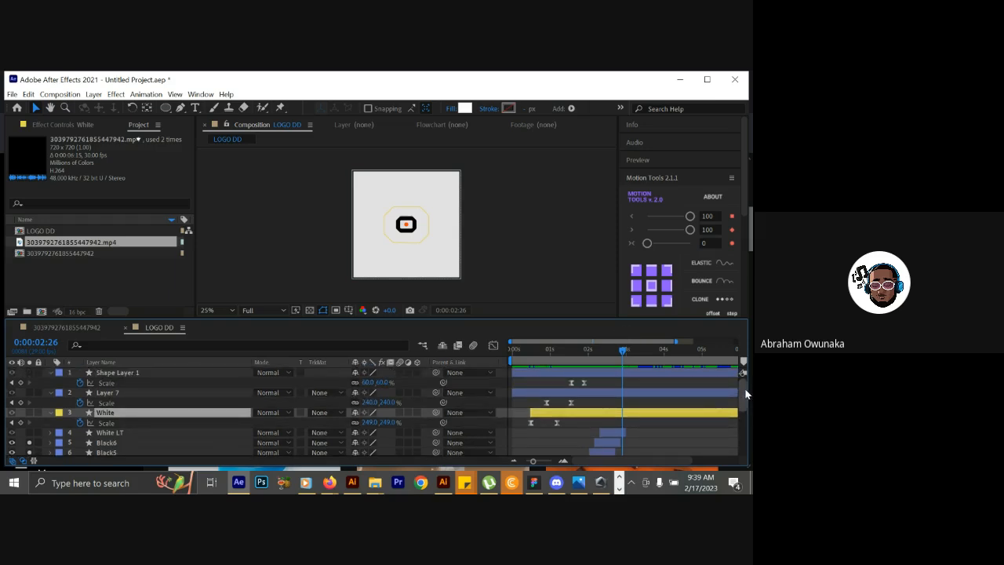
{"action": "left_click", "coordinate": [594, 356]}
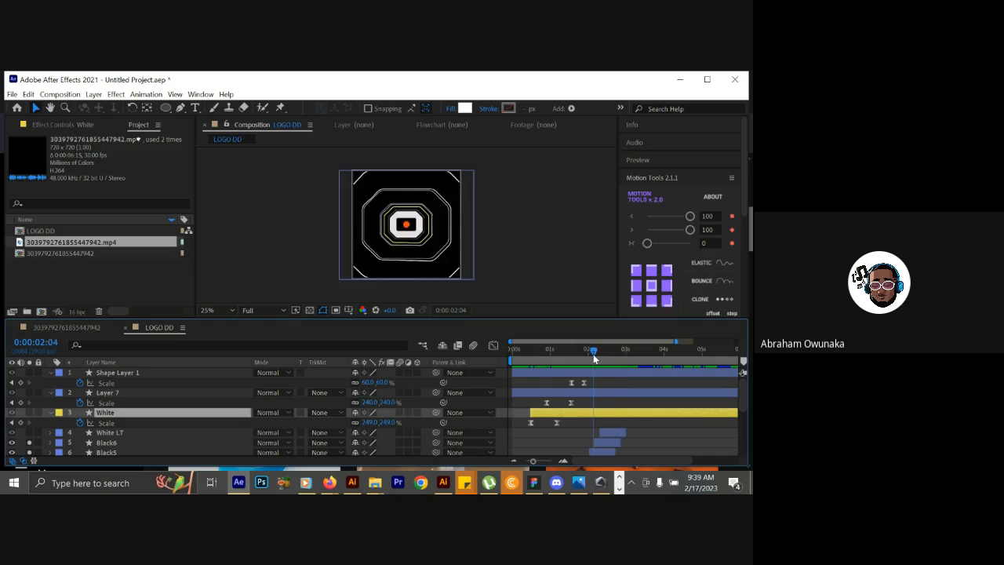
{"action": "left_click_drag", "start_coordinate": [594, 358], "coordinate": [591, 360]}
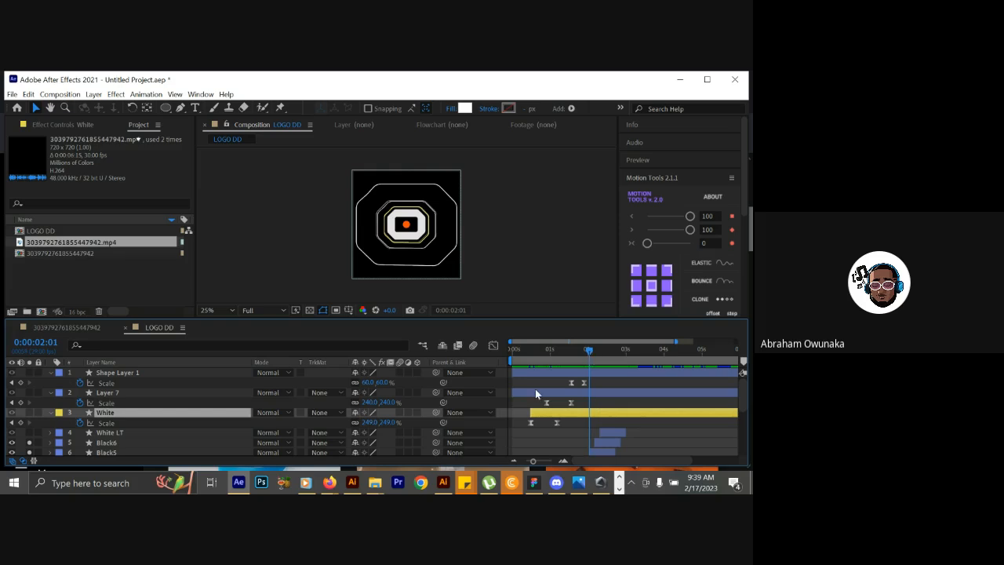
{"action": "left_click", "coordinate": [190, 403]}
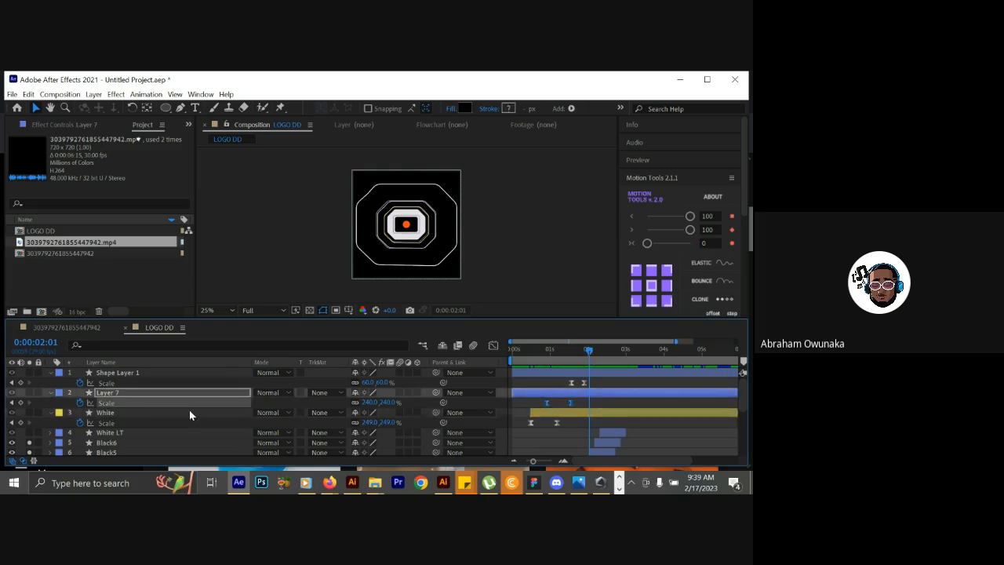
{"action": "left_click", "coordinate": [189, 411]}
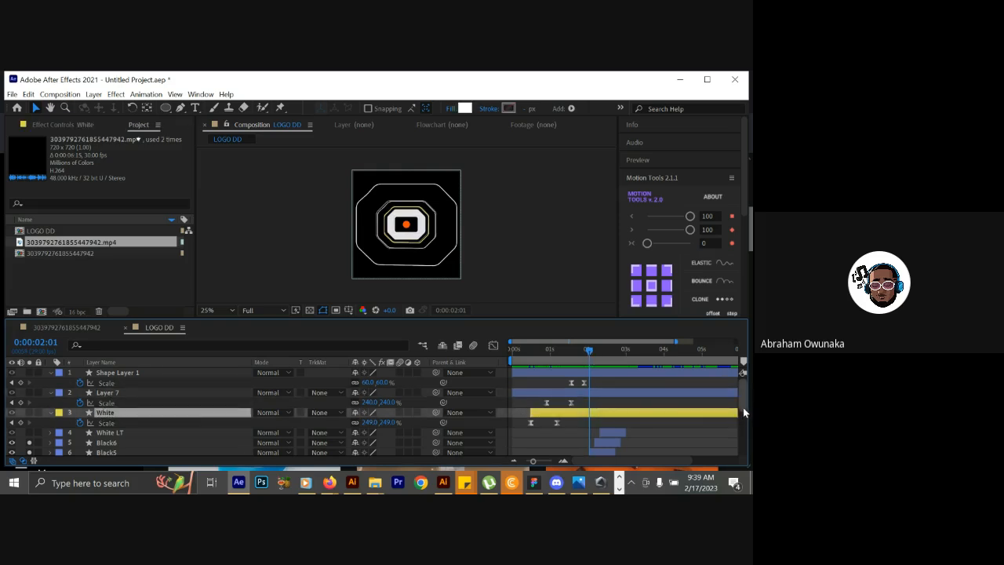
{"action": "left_click", "coordinate": [230, 375], "text": "shift"}
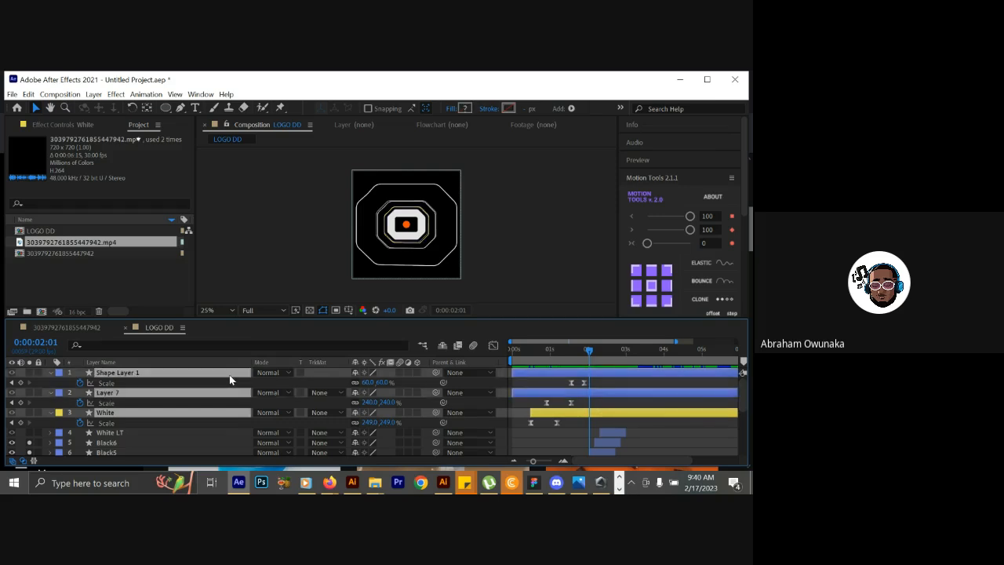